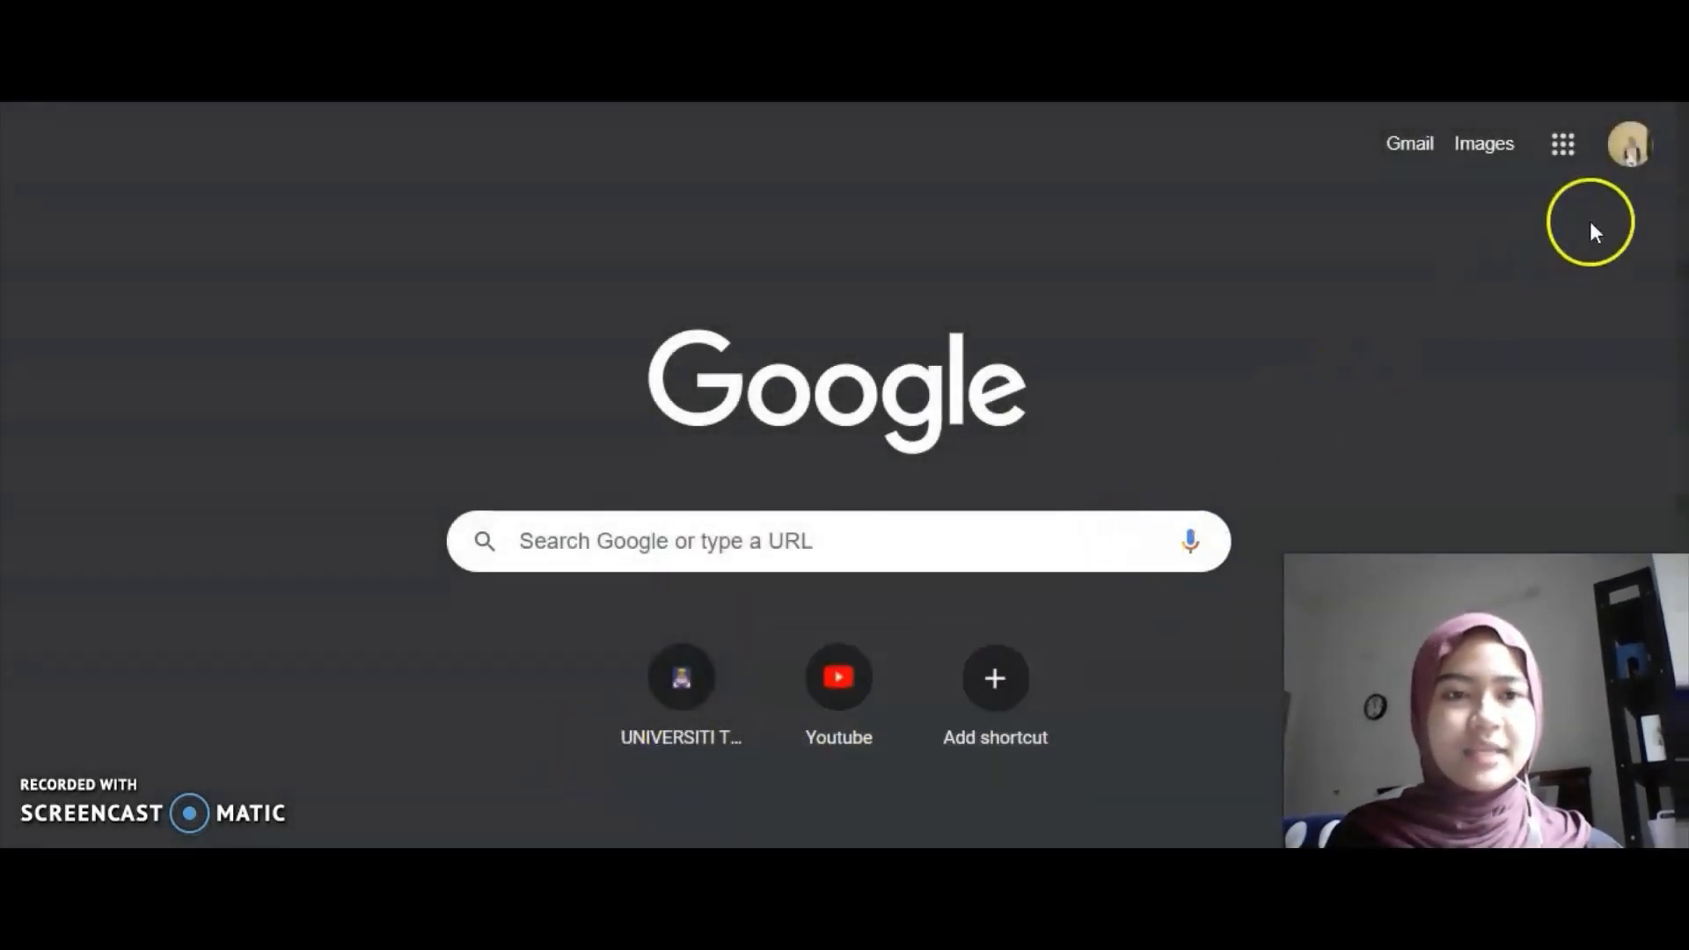
# Browse the list of Google apps from the Google home page.
pyautogui.click(1564, 146)
pyautogui.scroll(-3, 1440, 450)
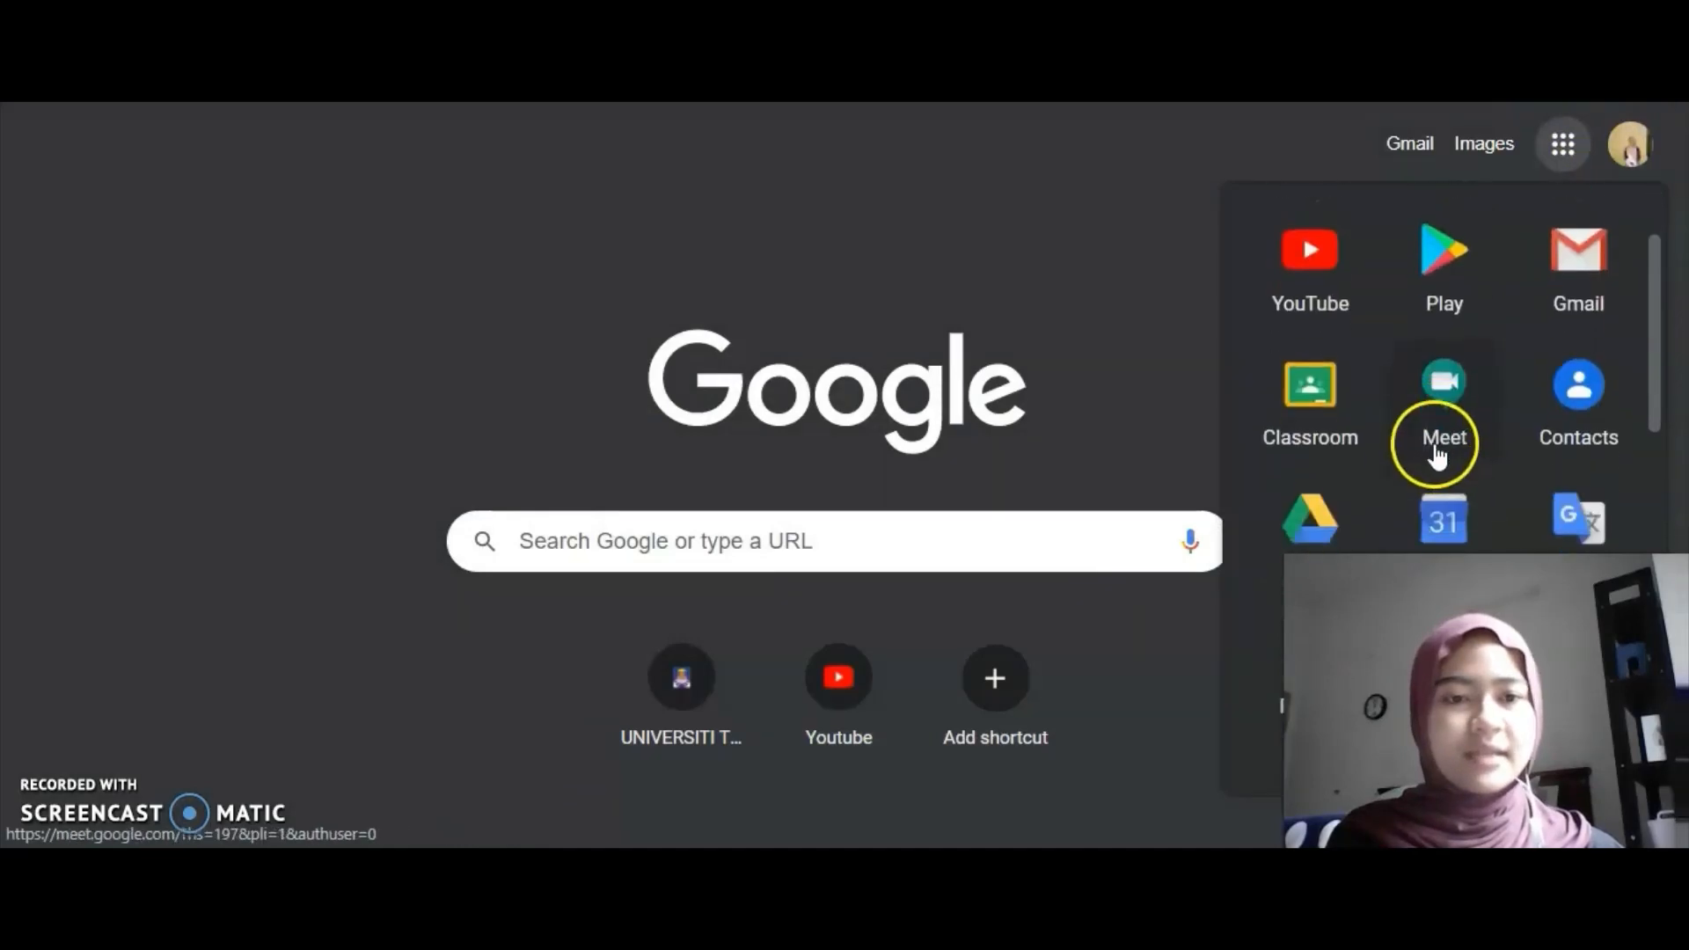
pyautogui.scroll(-5, 1434, 451)
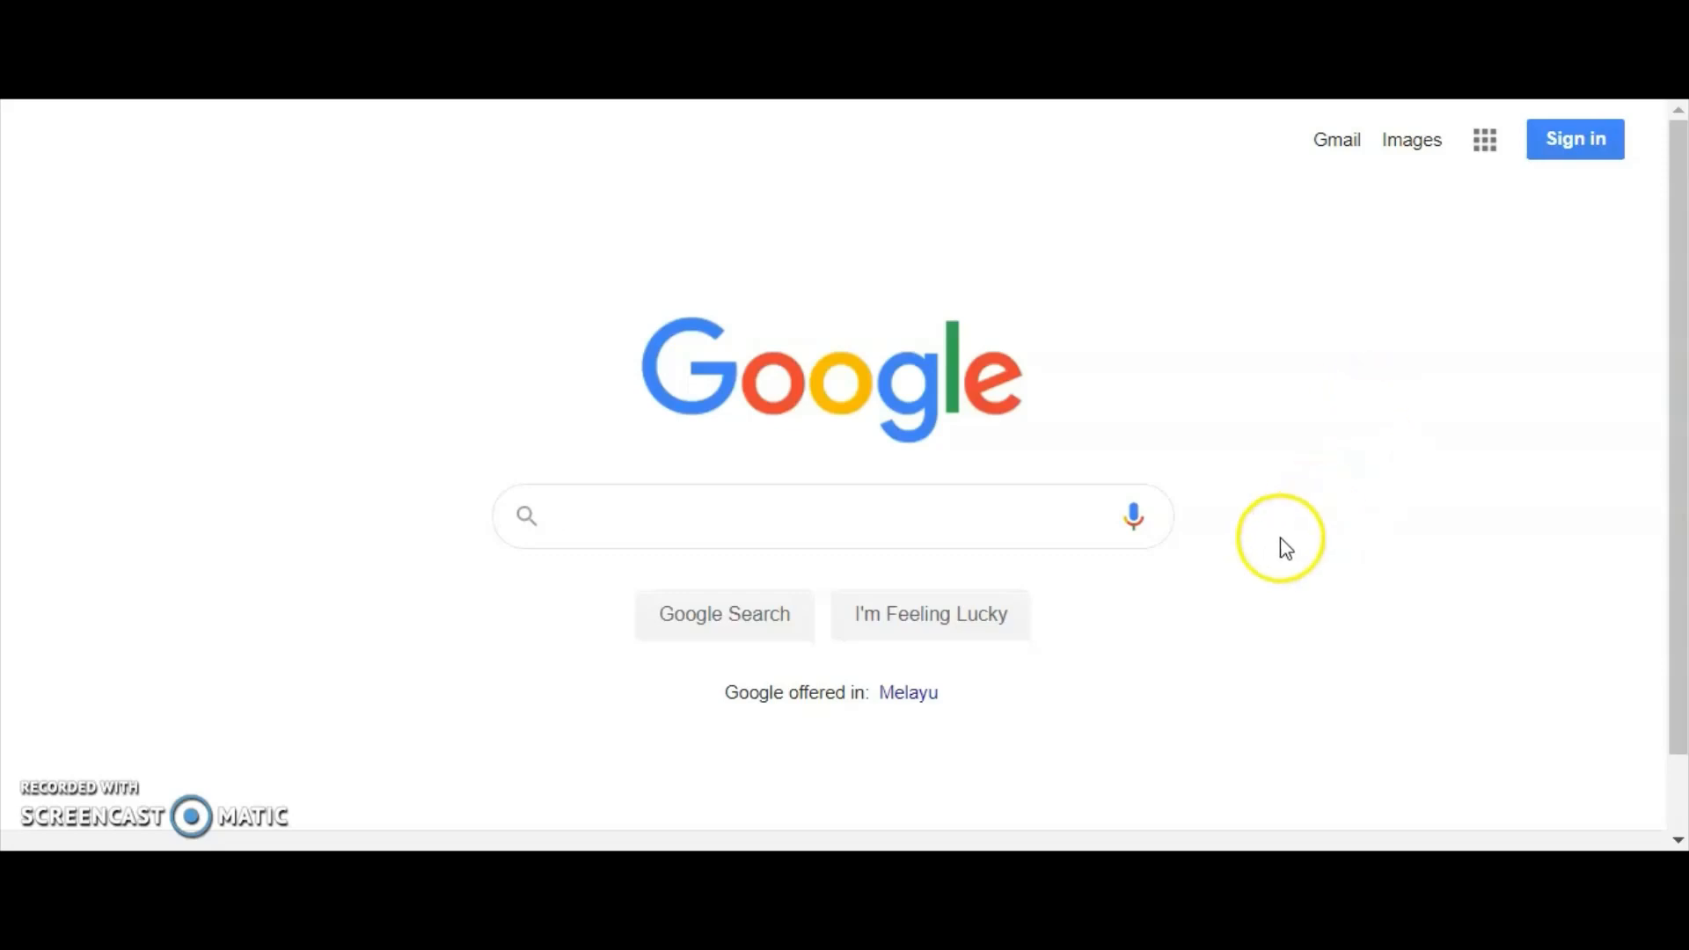
# Sign in to Google with the first saved account and look through the Google apps list as far as Sheets.
pyautogui.click(1575, 145)
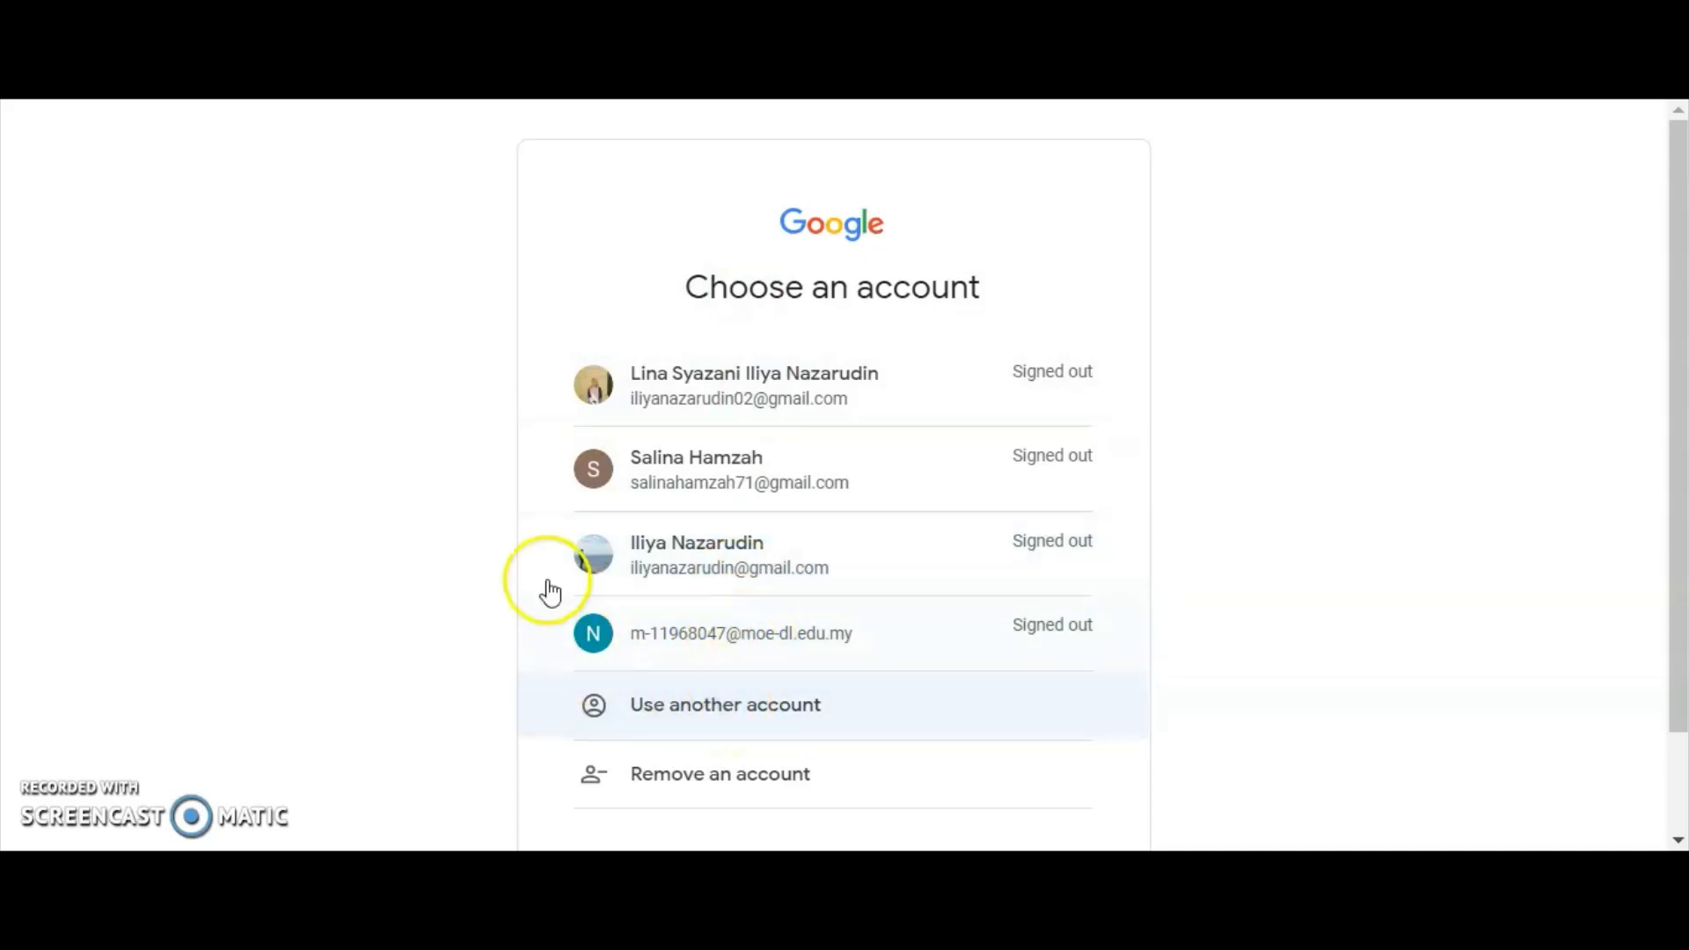
pyautogui.click(814, 408)
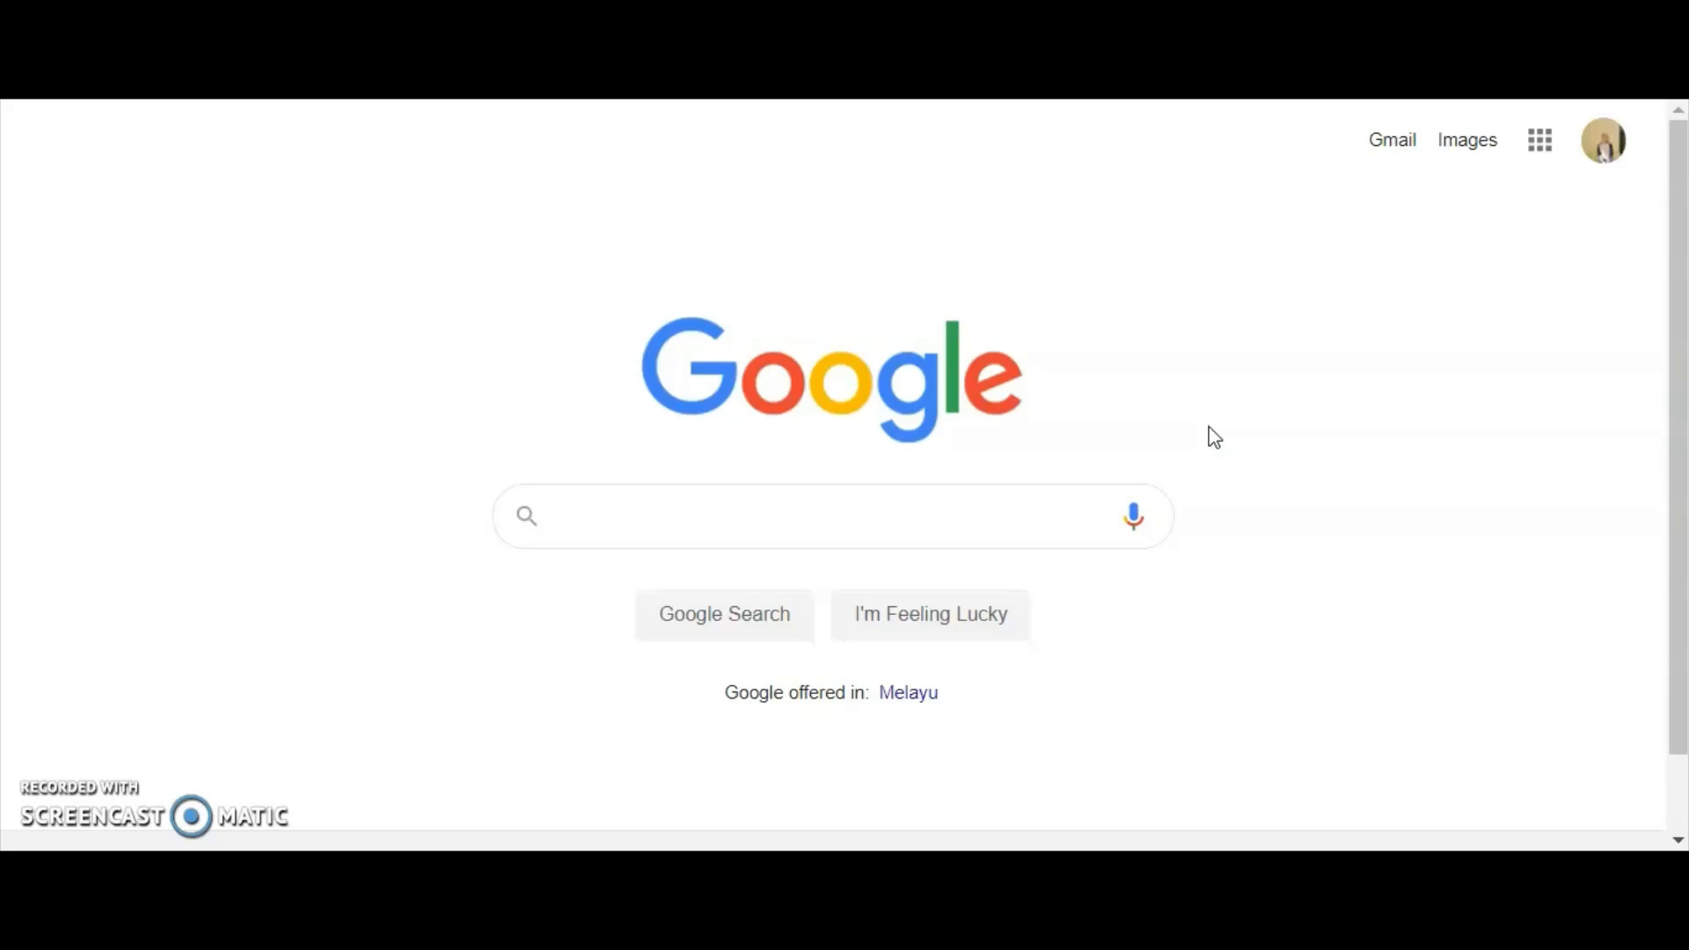
pyautogui.click(1539, 141)
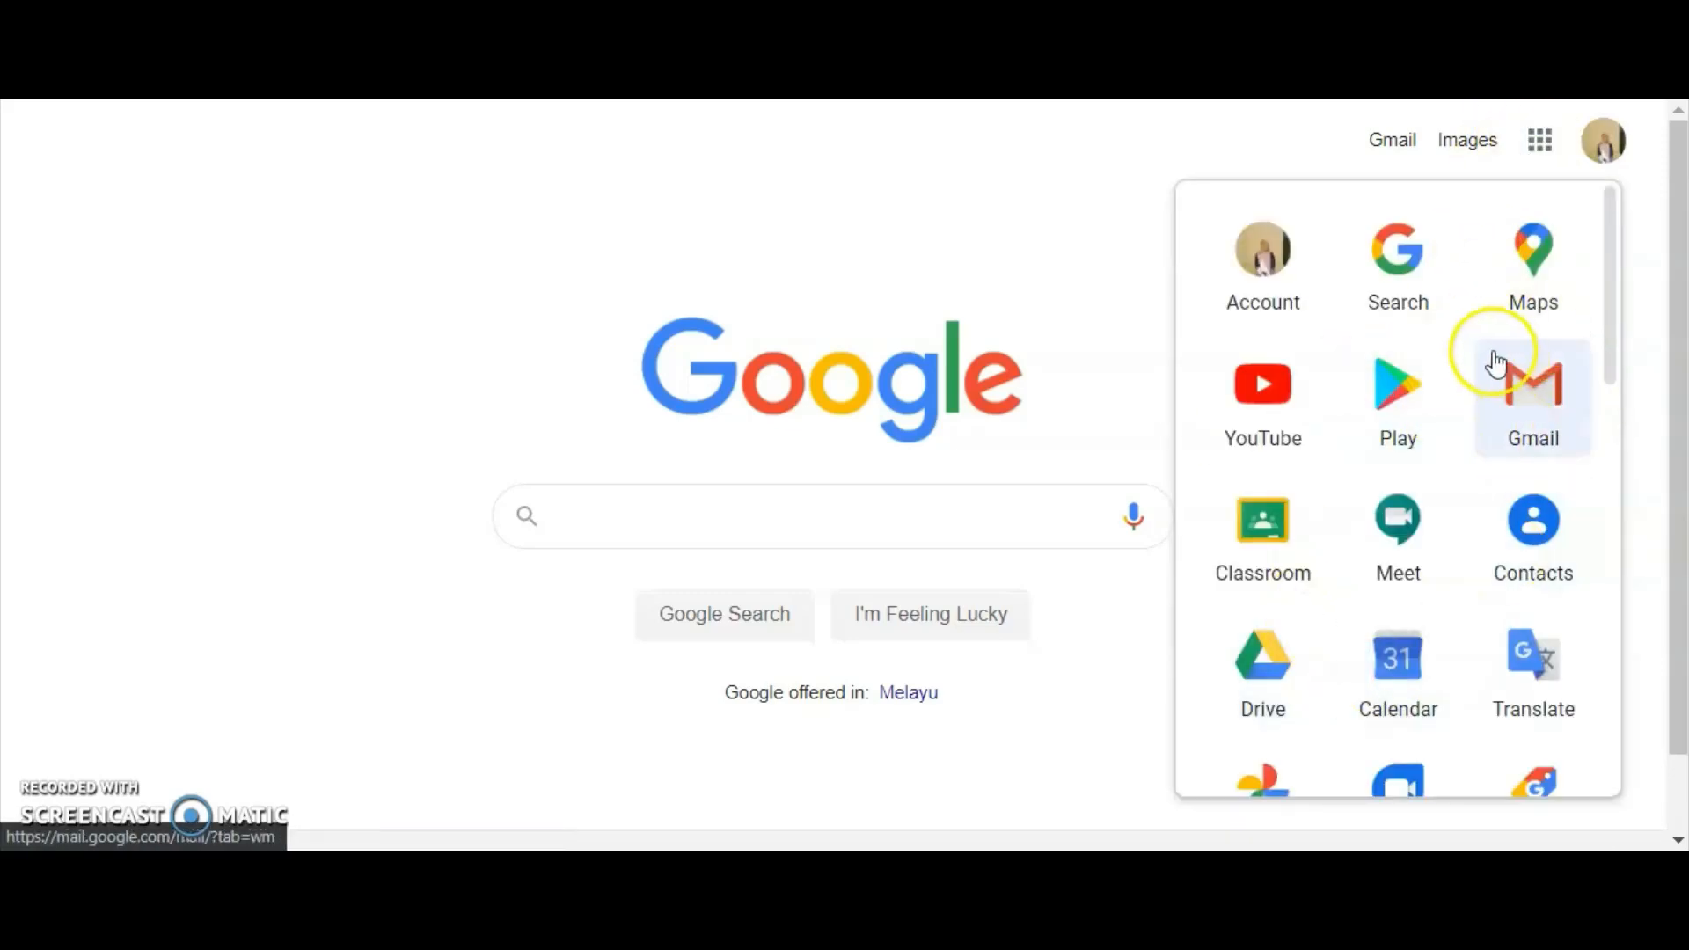
pyautogui.scroll(-2, 1485, 385)
pyautogui.scroll(-6, 1485, 388)
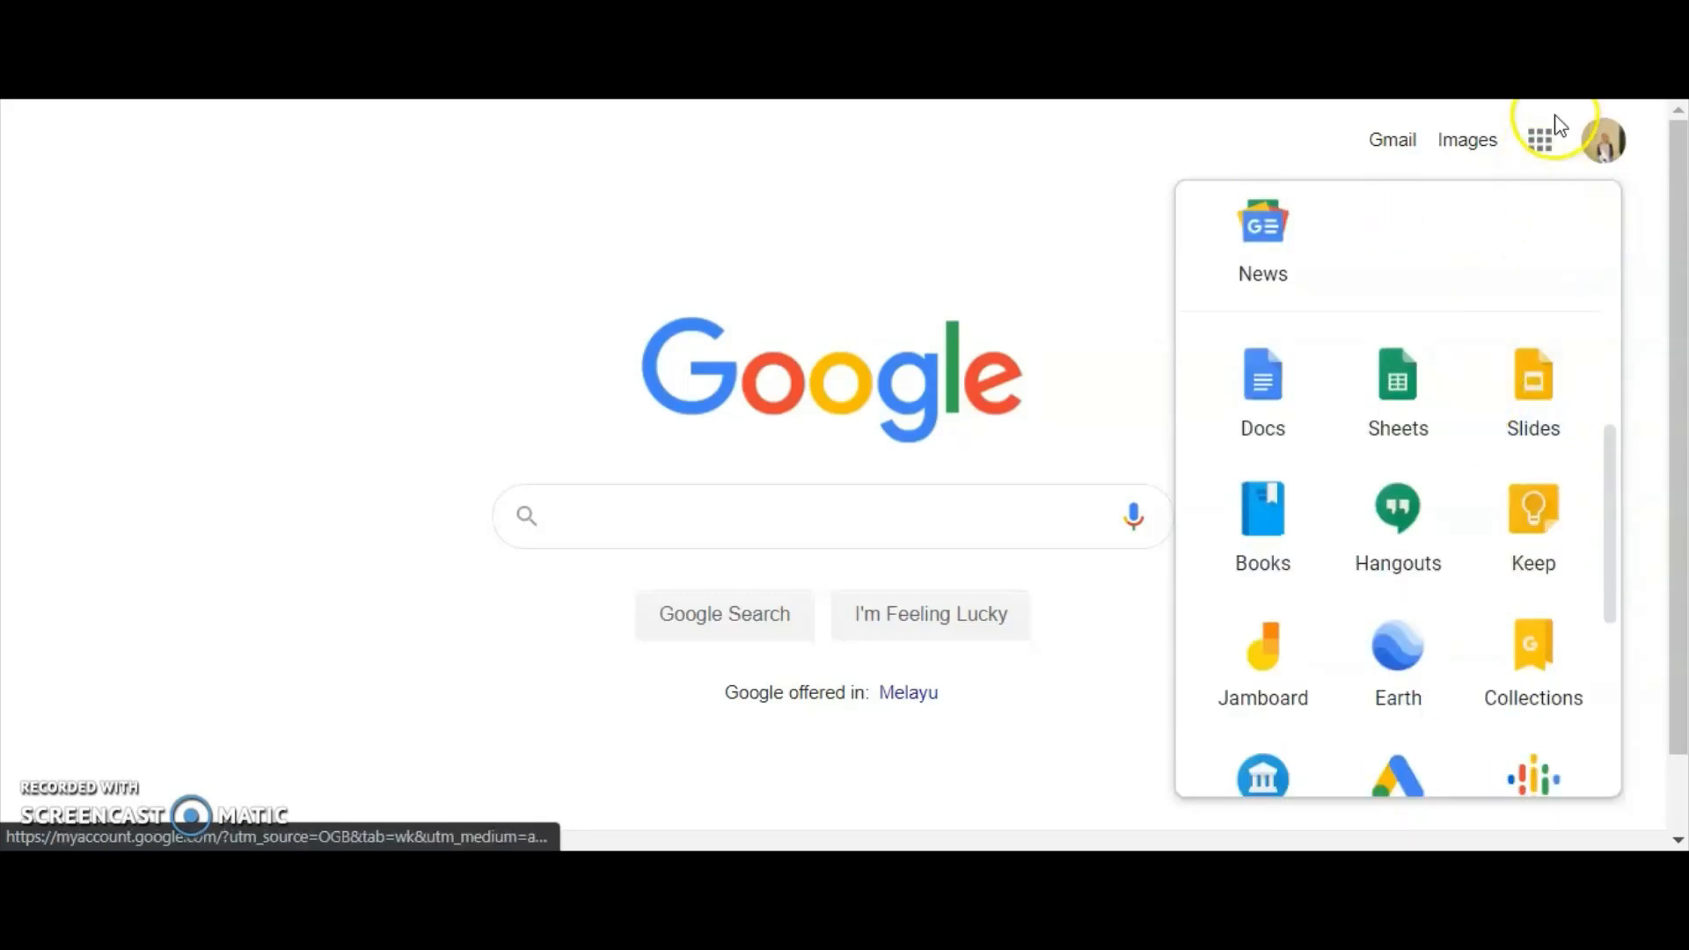
pyautogui.click(1541, 139)
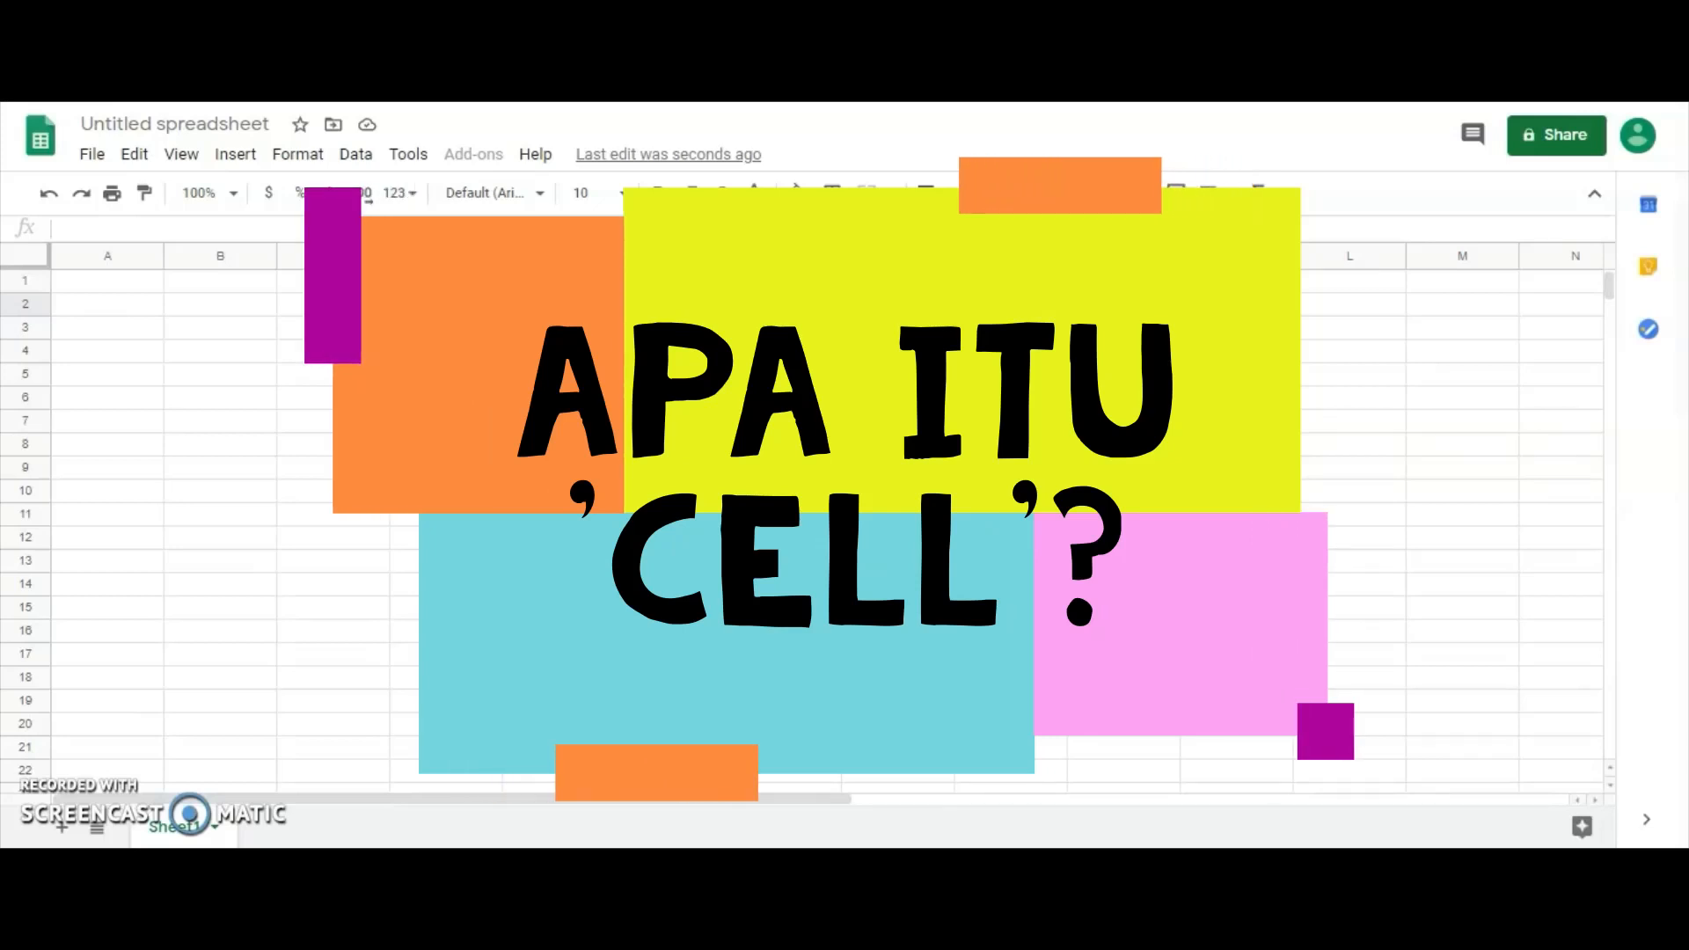
# Highlight cell B3, the whole of row 3 and the whole of column B in the blank spreadsheet.
pyautogui.click(215, 332)
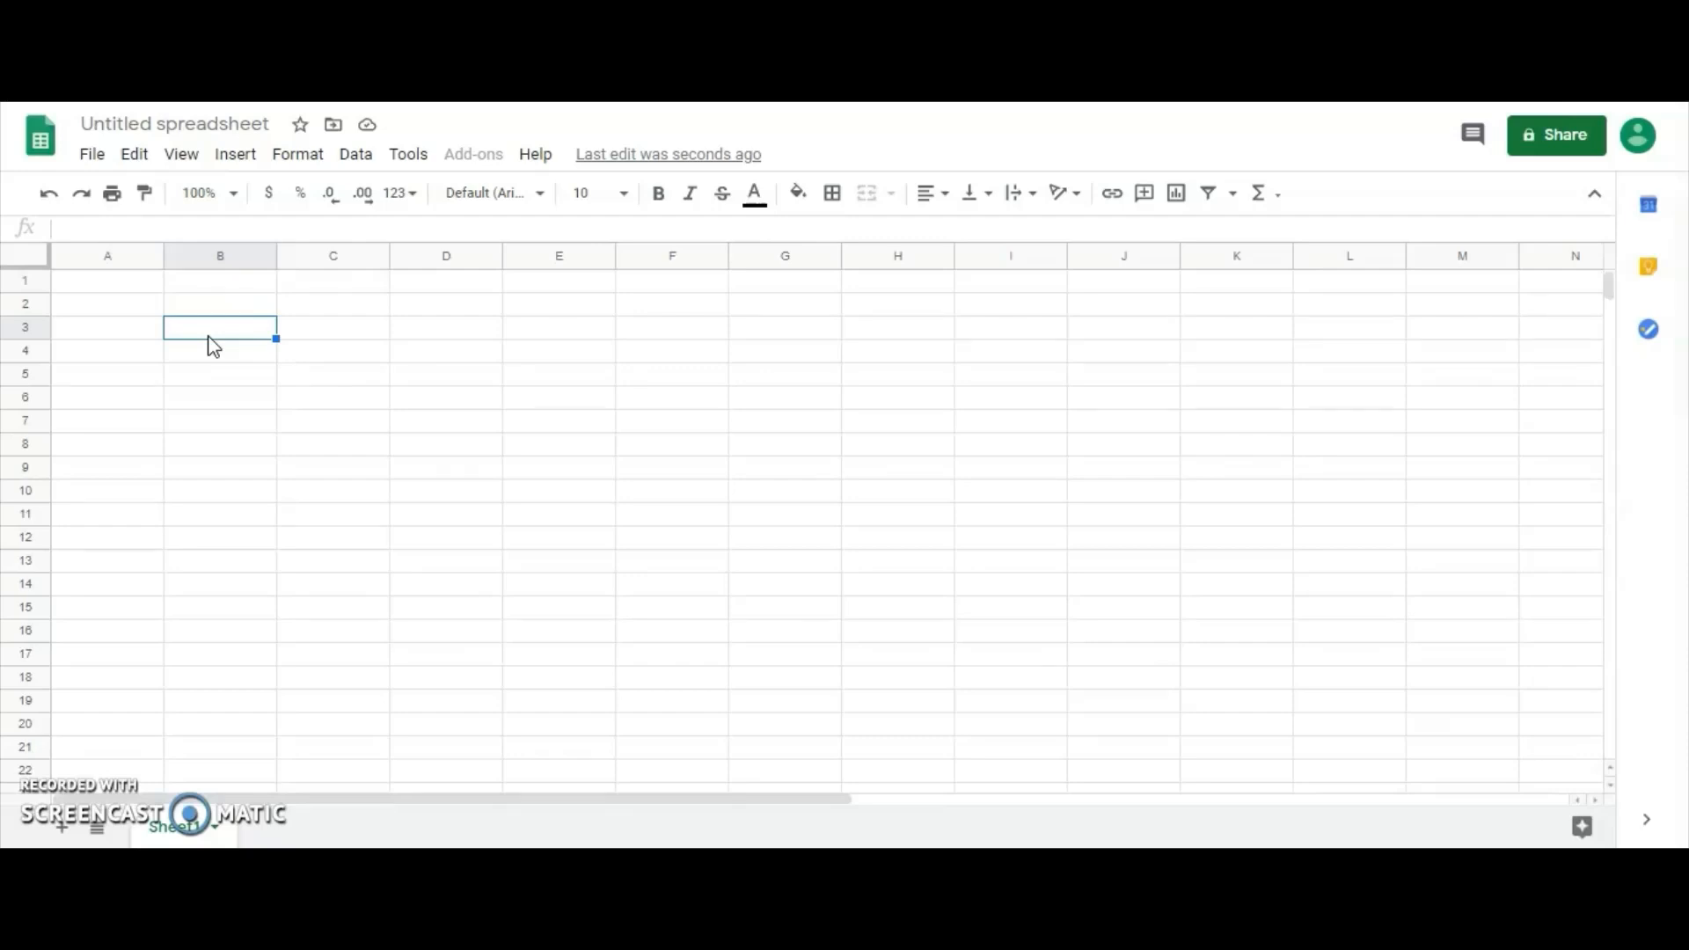
pyautogui.click(26, 328)
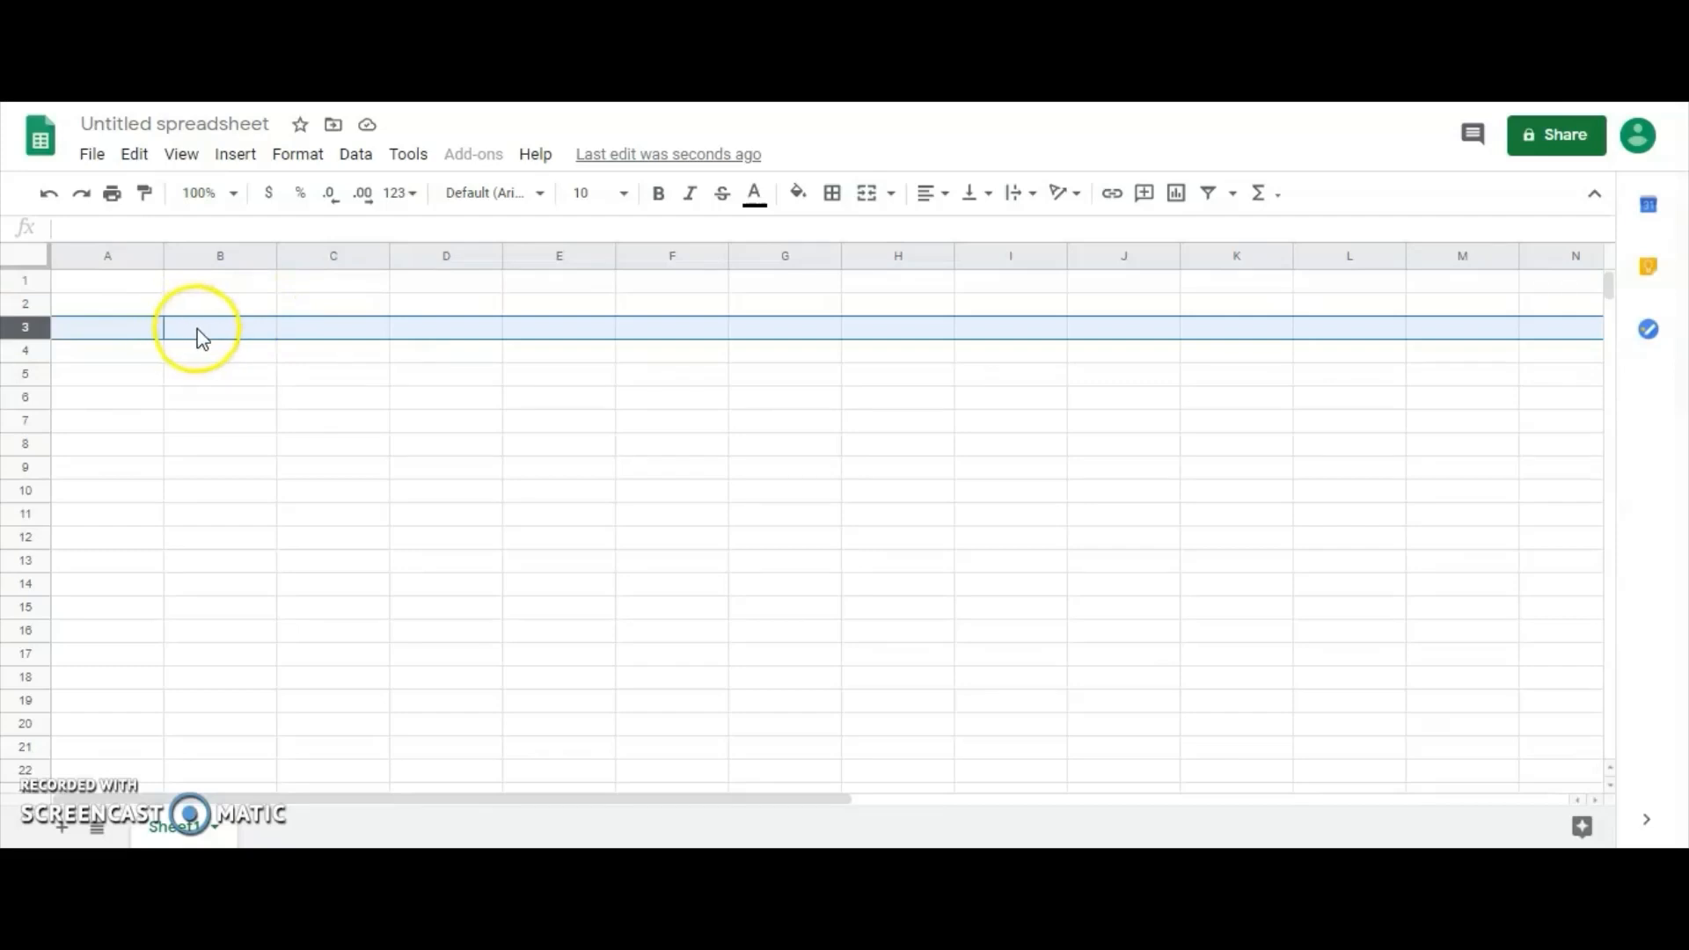
pyautogui.click(204, 257)
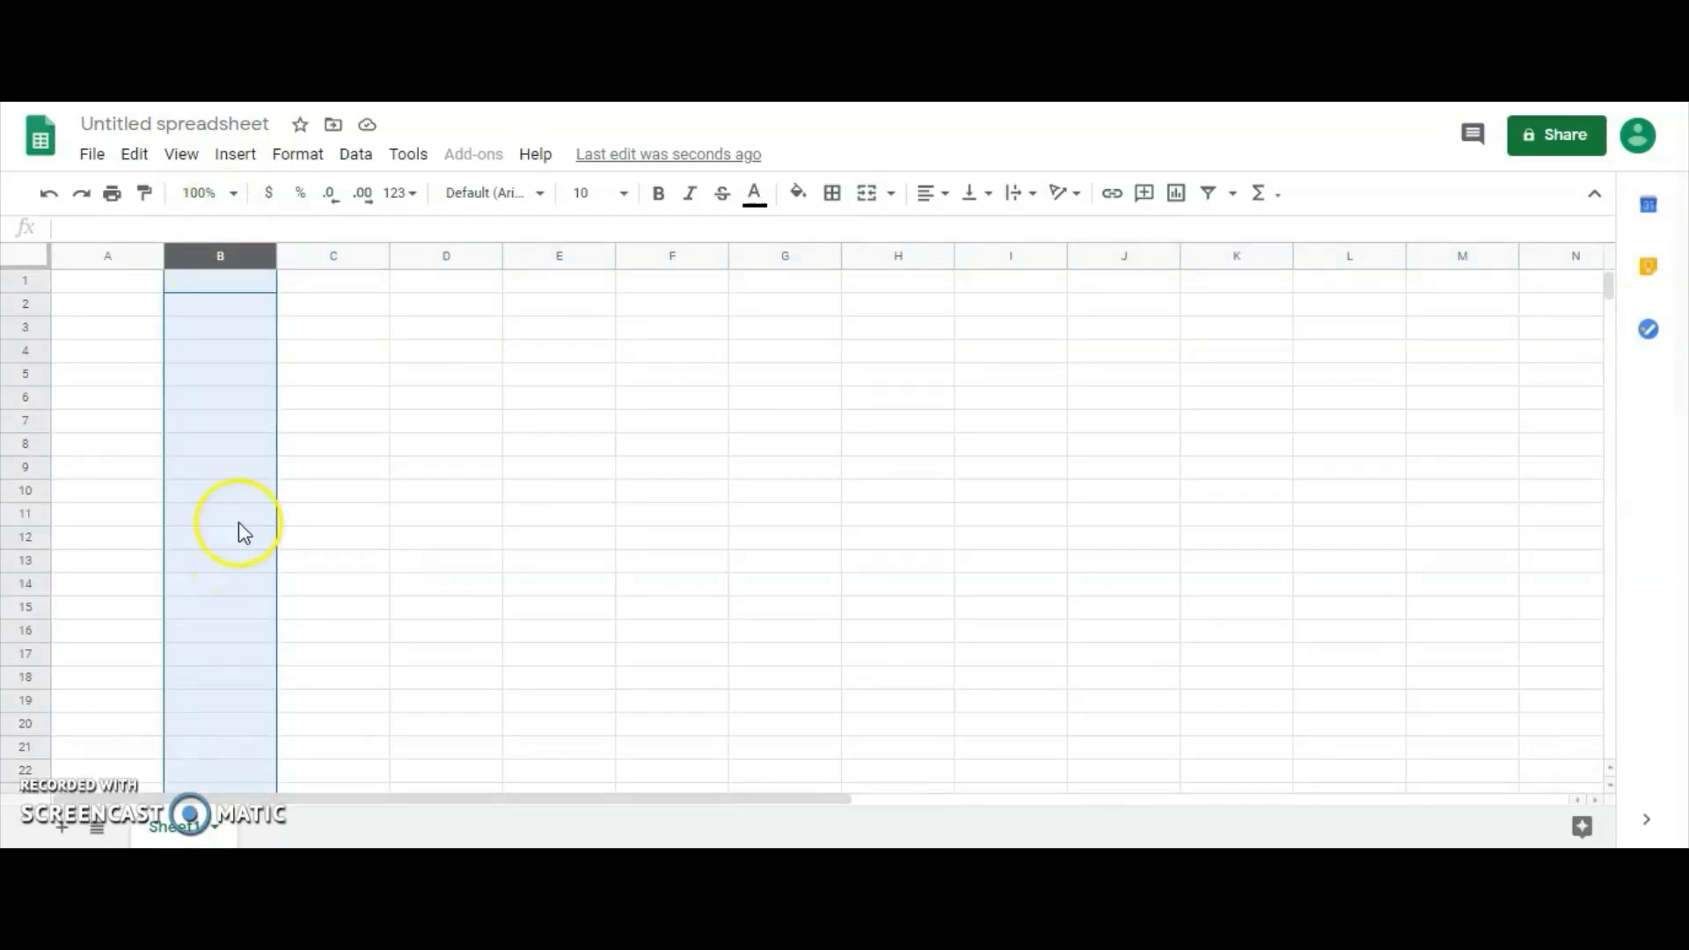
# Enter the text B3 in cell B3 and D6 in cell D6.
pyautogui.click(259, 333)
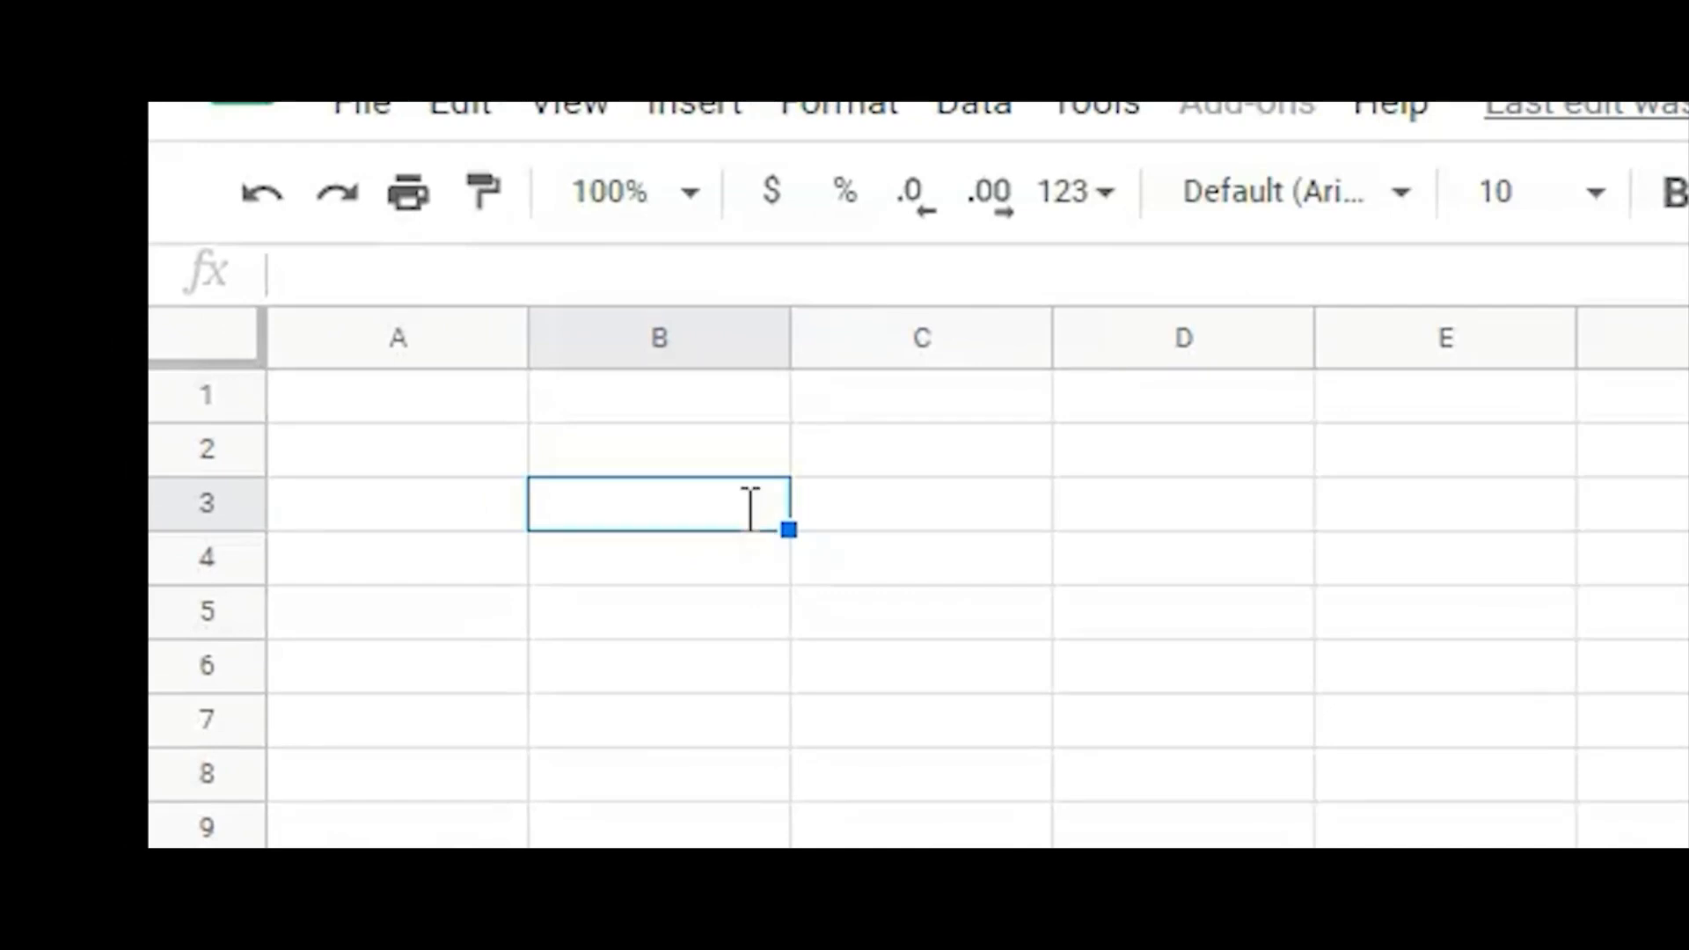
pyautogui.write('B3')
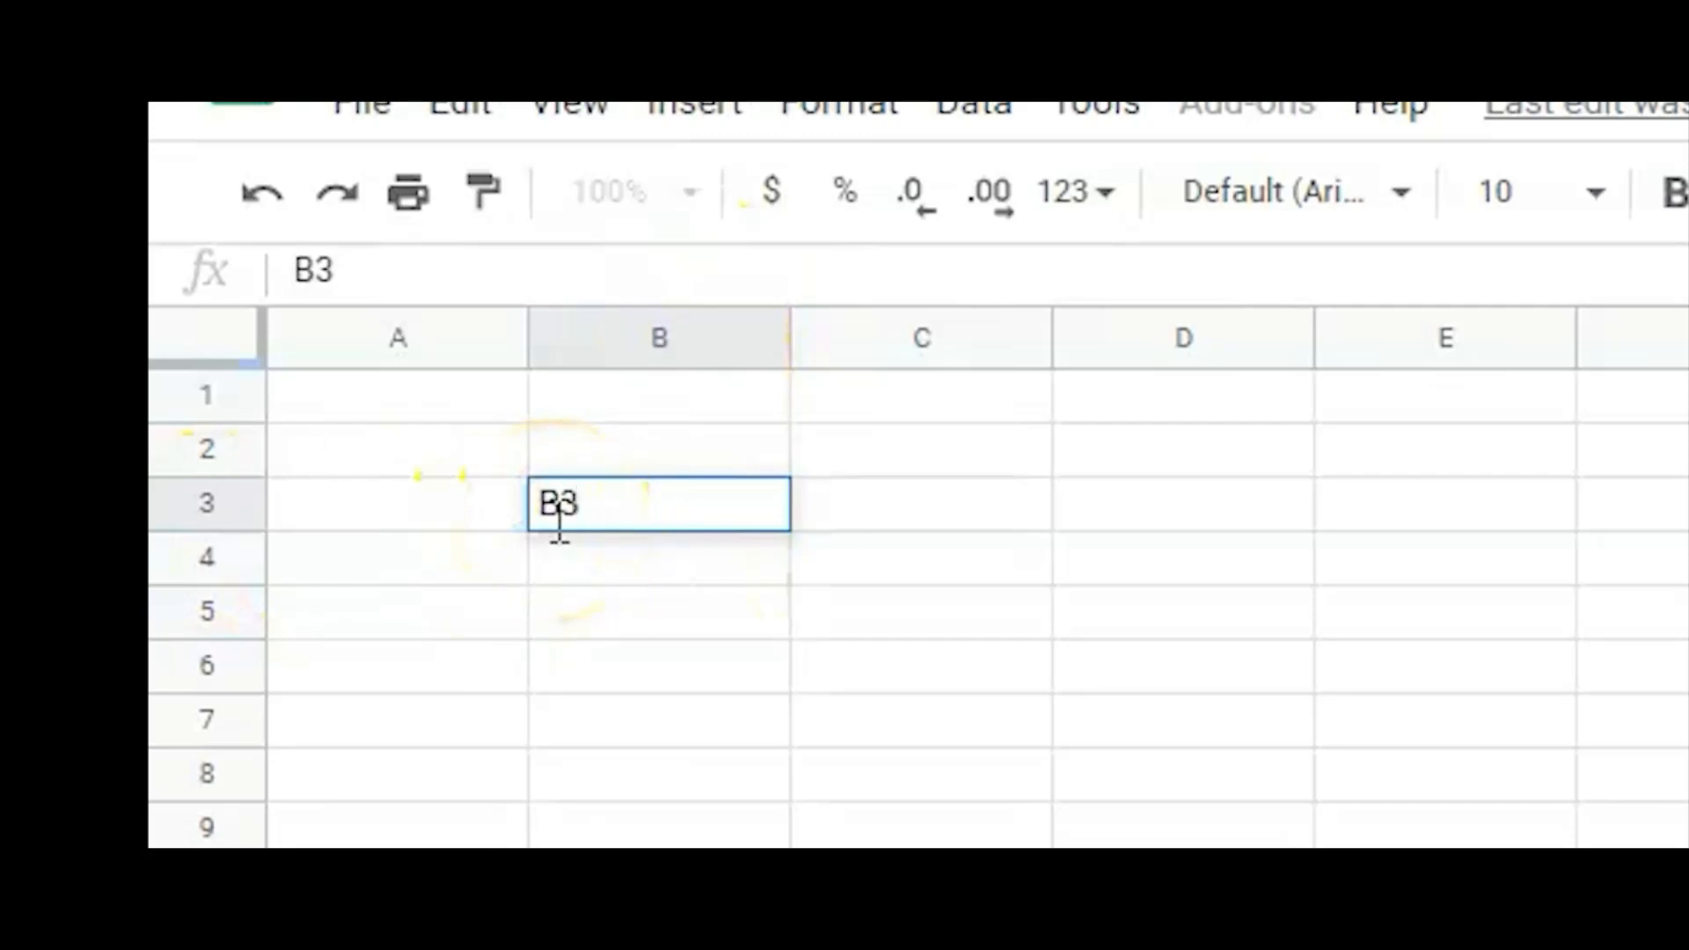
pyautogui.click(1145, 666)
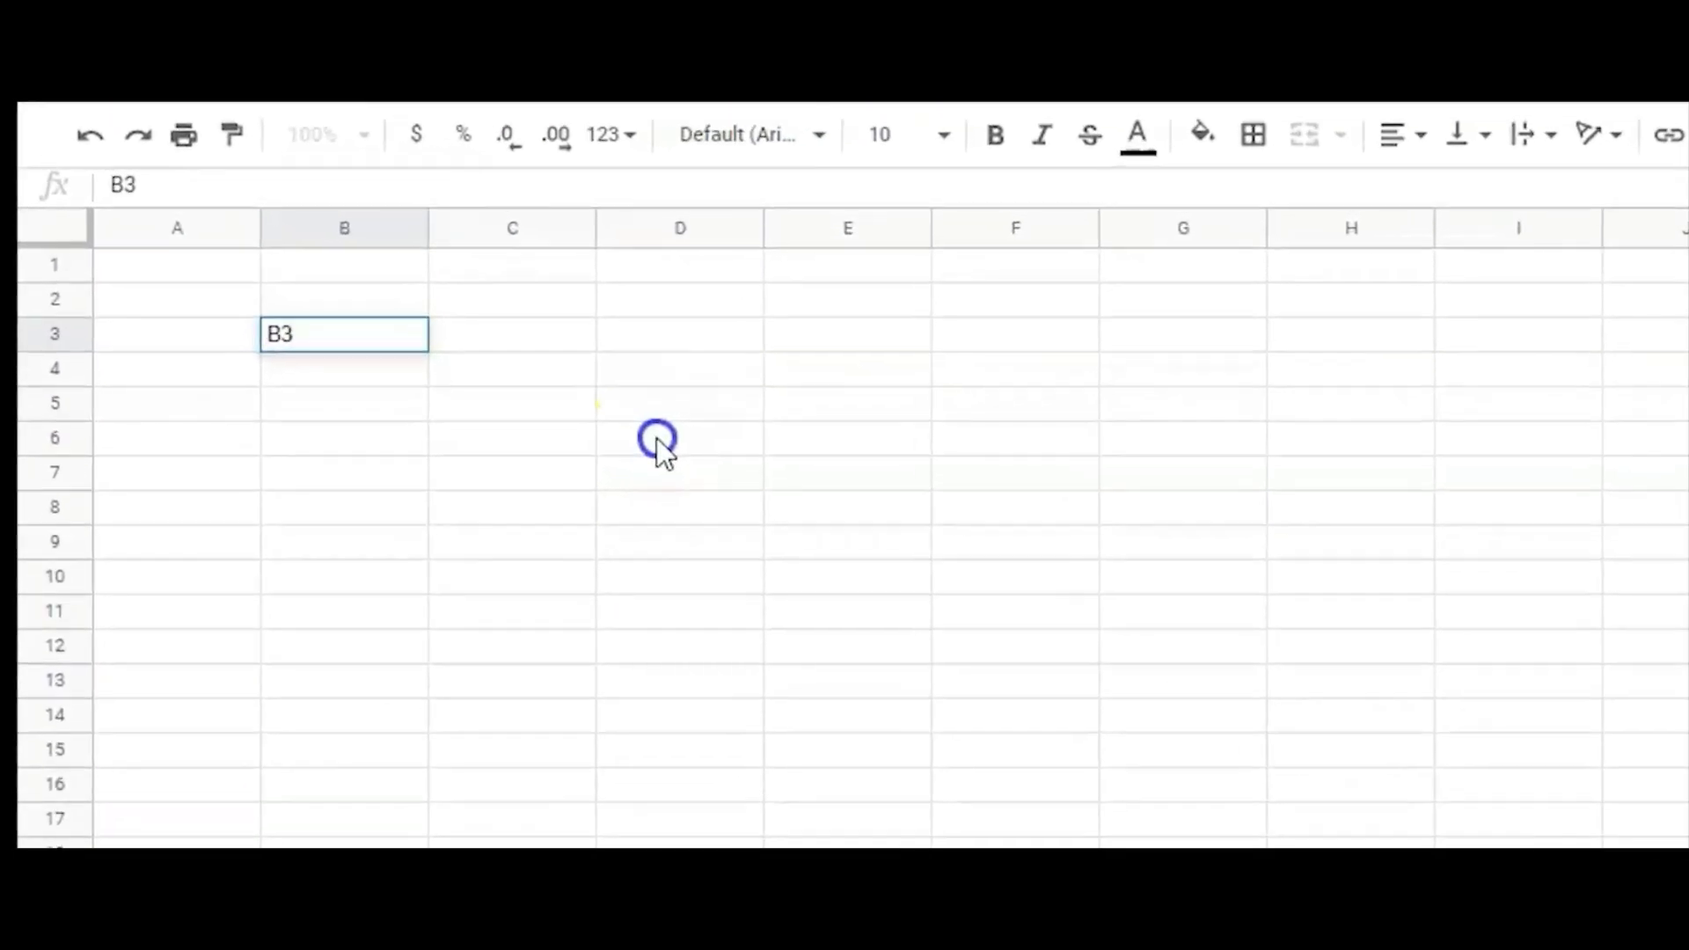
pyautogui.click(662, 441)
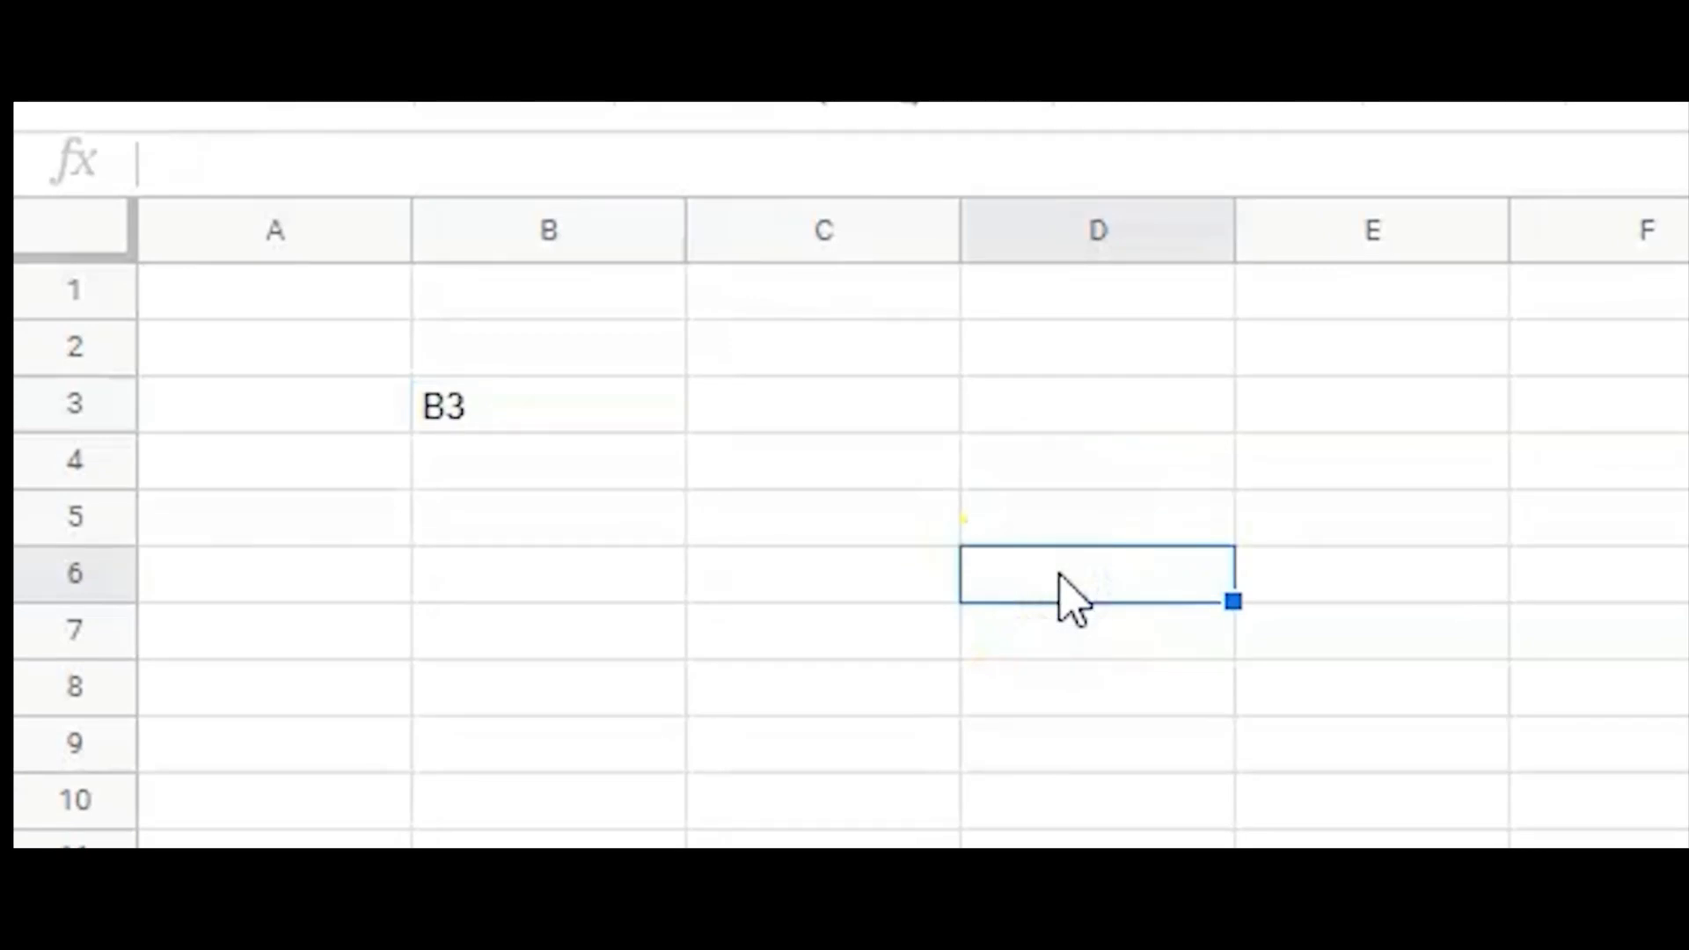
pyautogui.write('D6')
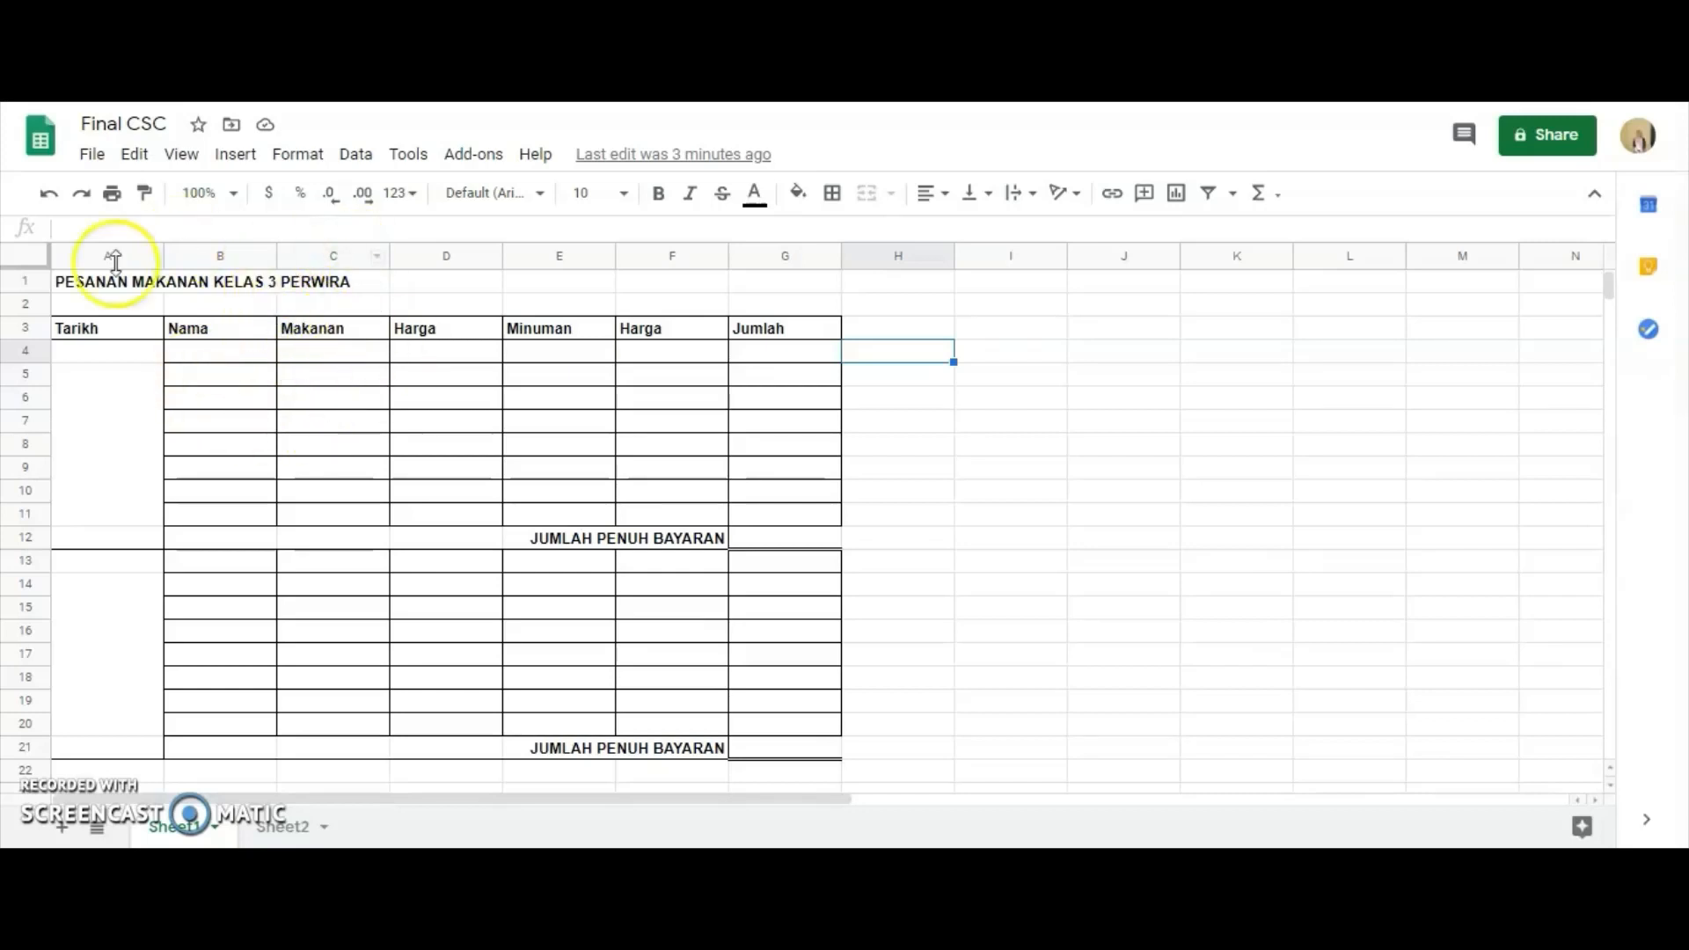
# Review the menu prices and name list on Sheet2 of the Final CSC spreadsheet and return to Sheet1.
pyautogui.click(280, 827)
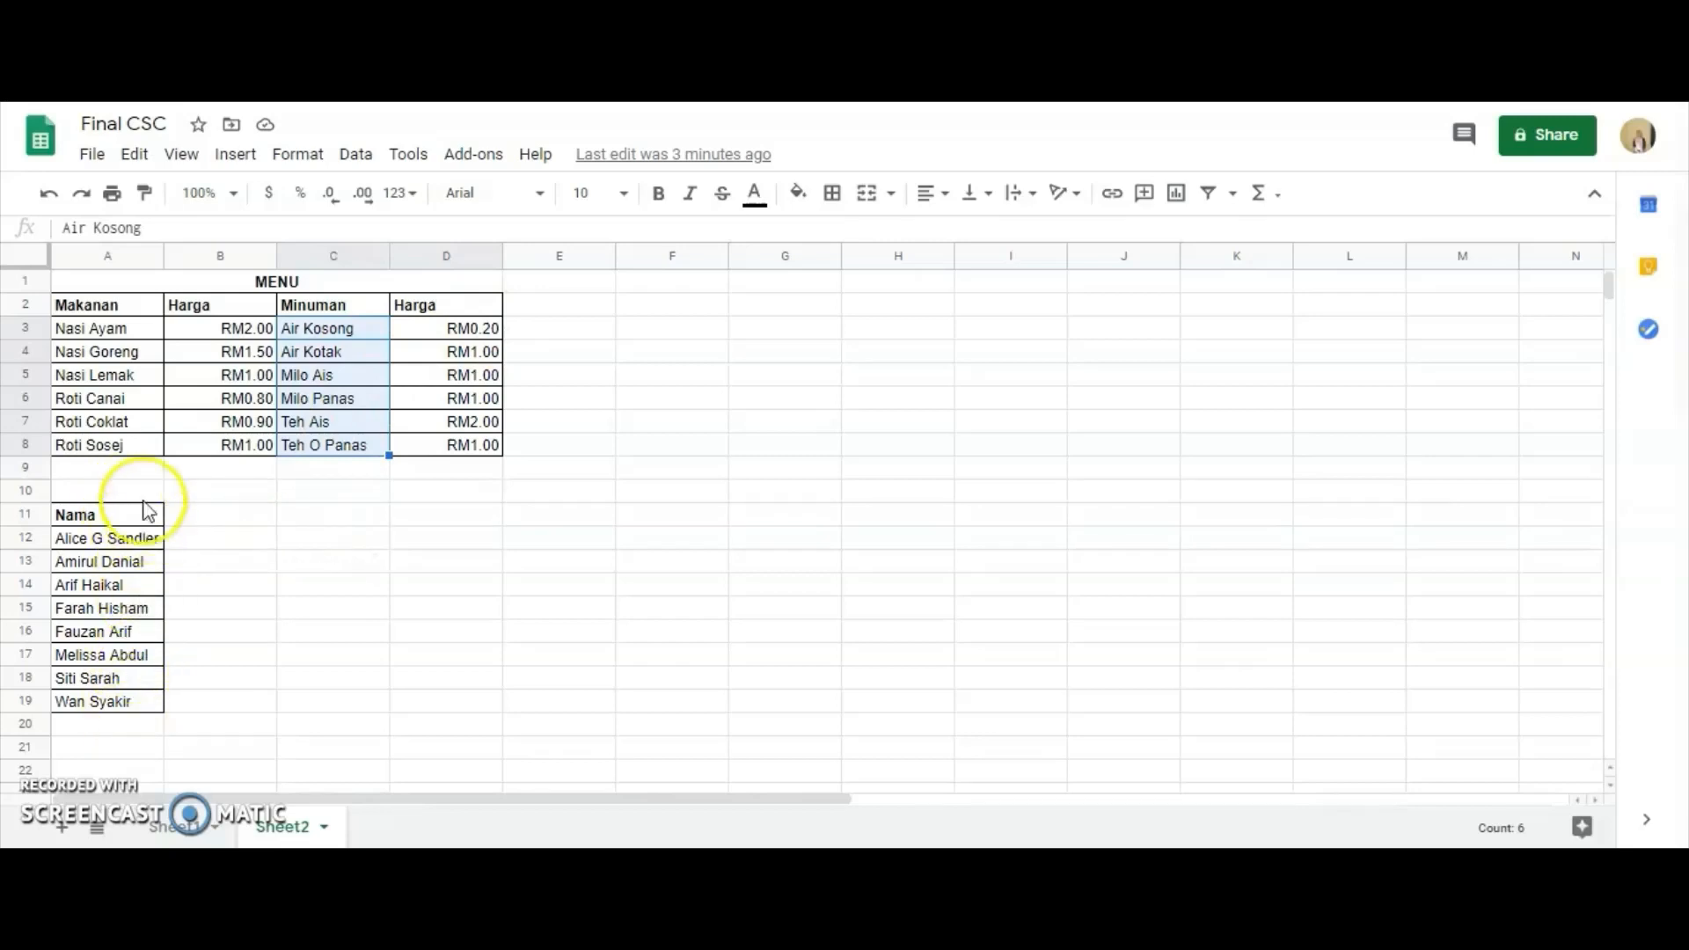
pyautogui.click(187, 829)
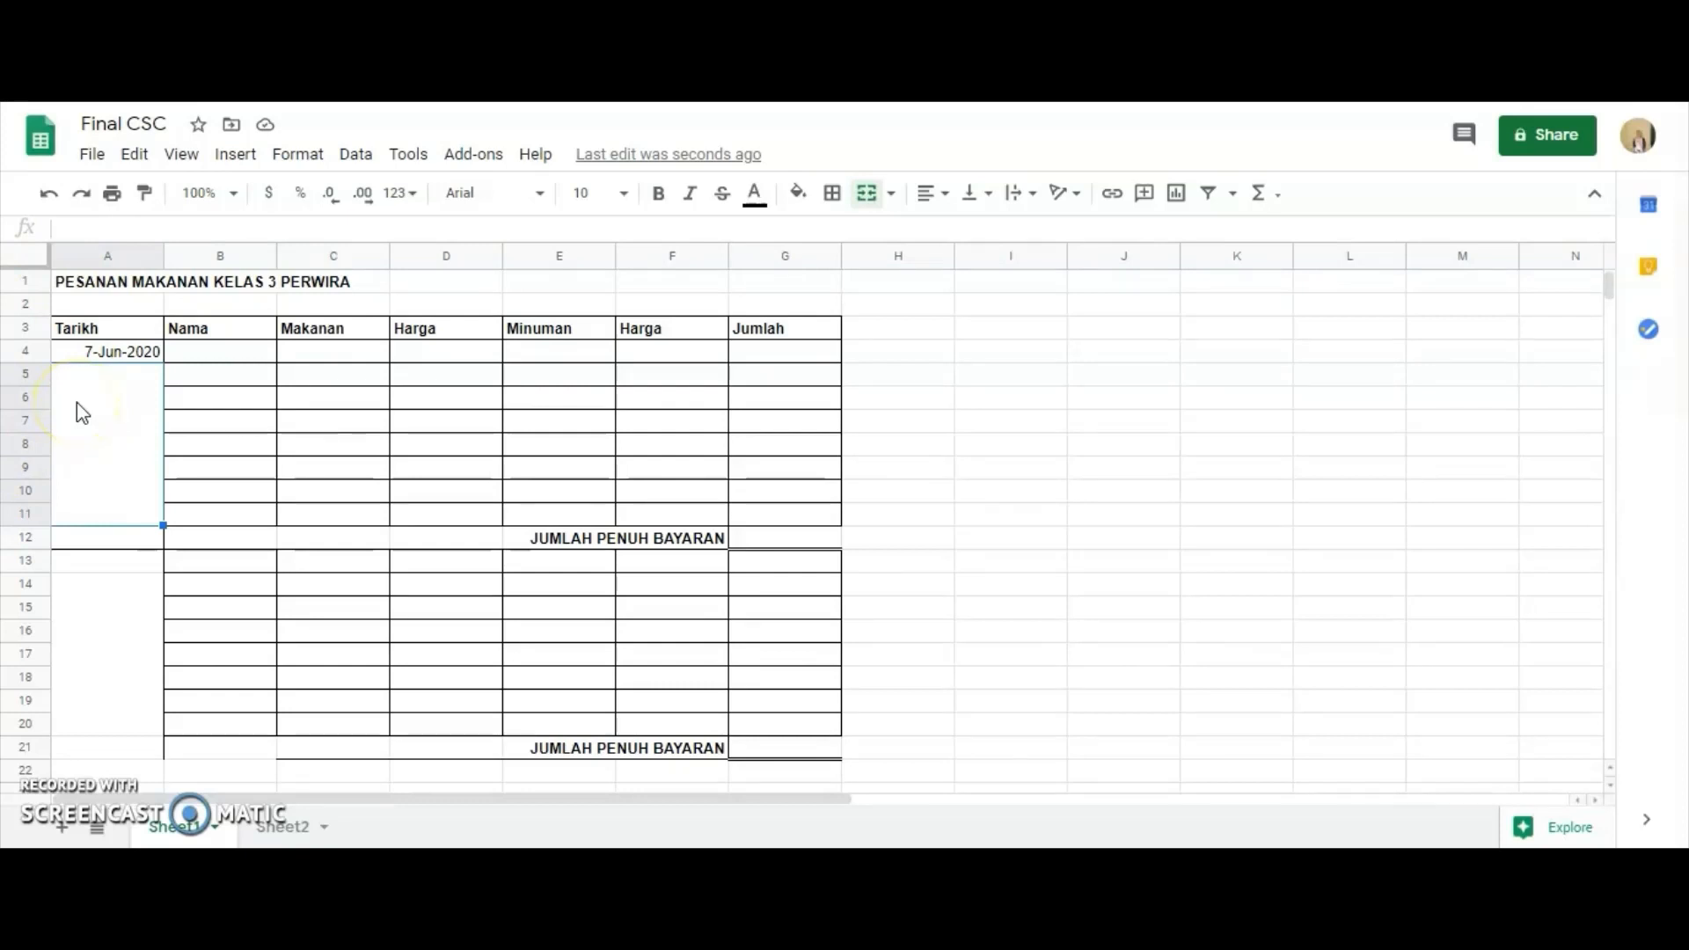
# Apply the custom day-month-year date format (5-Aug-1930 style) to the date in cell A4.
pyautogui.click(102, 350)
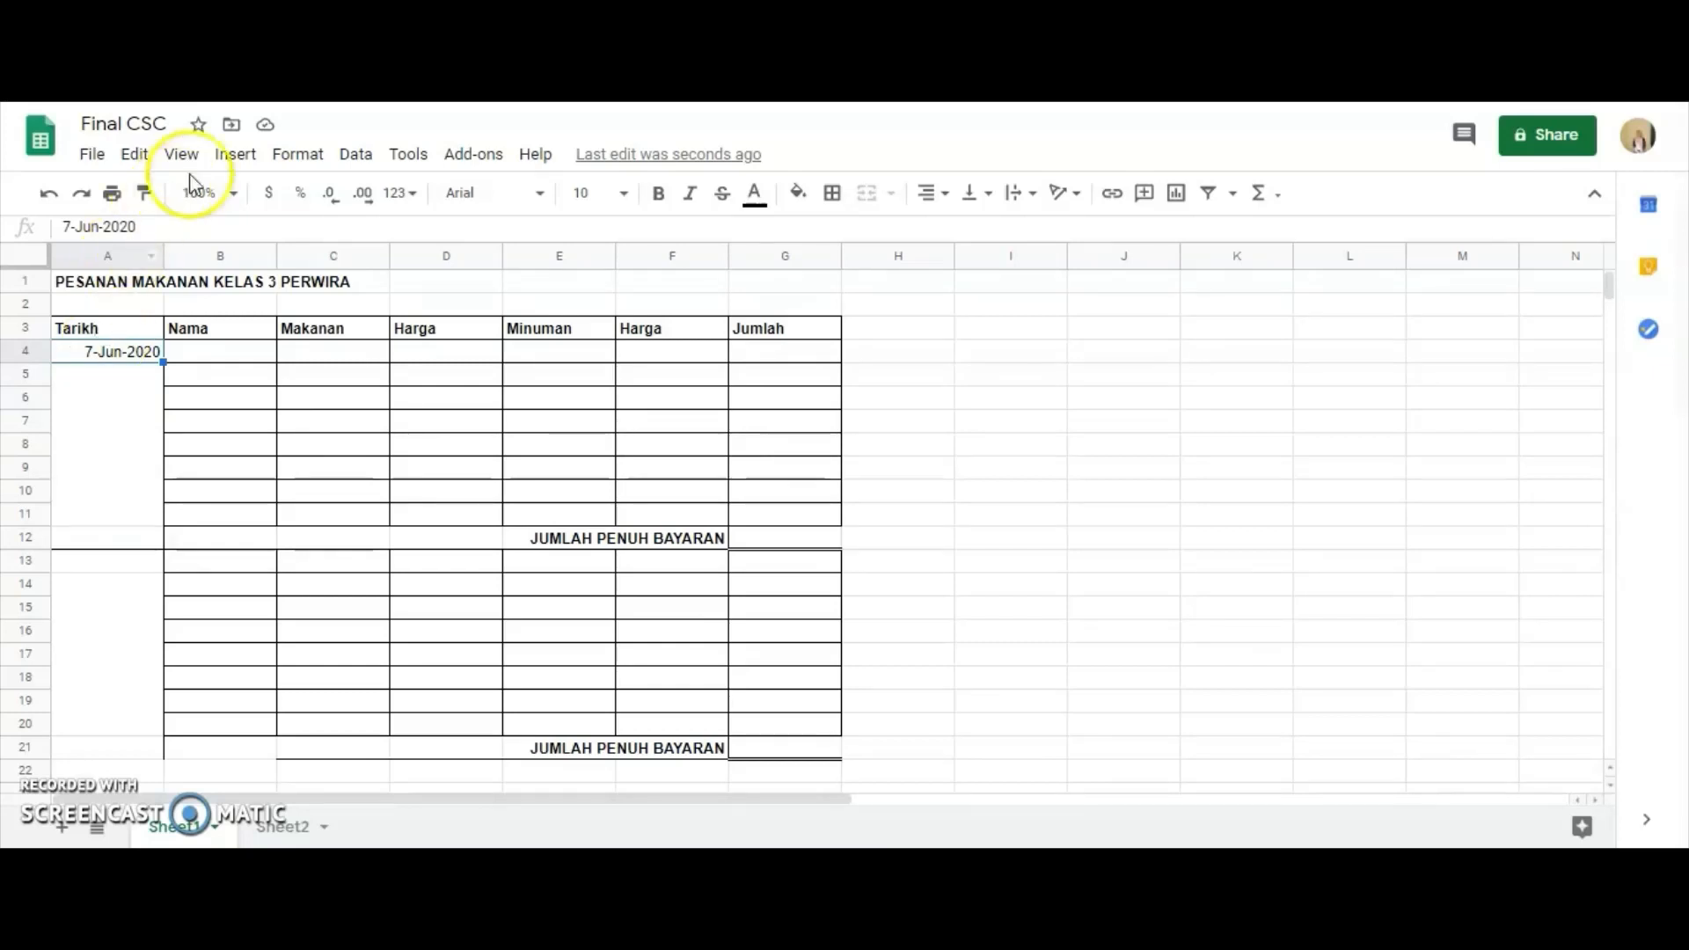
pyautogui.click(310, 155)
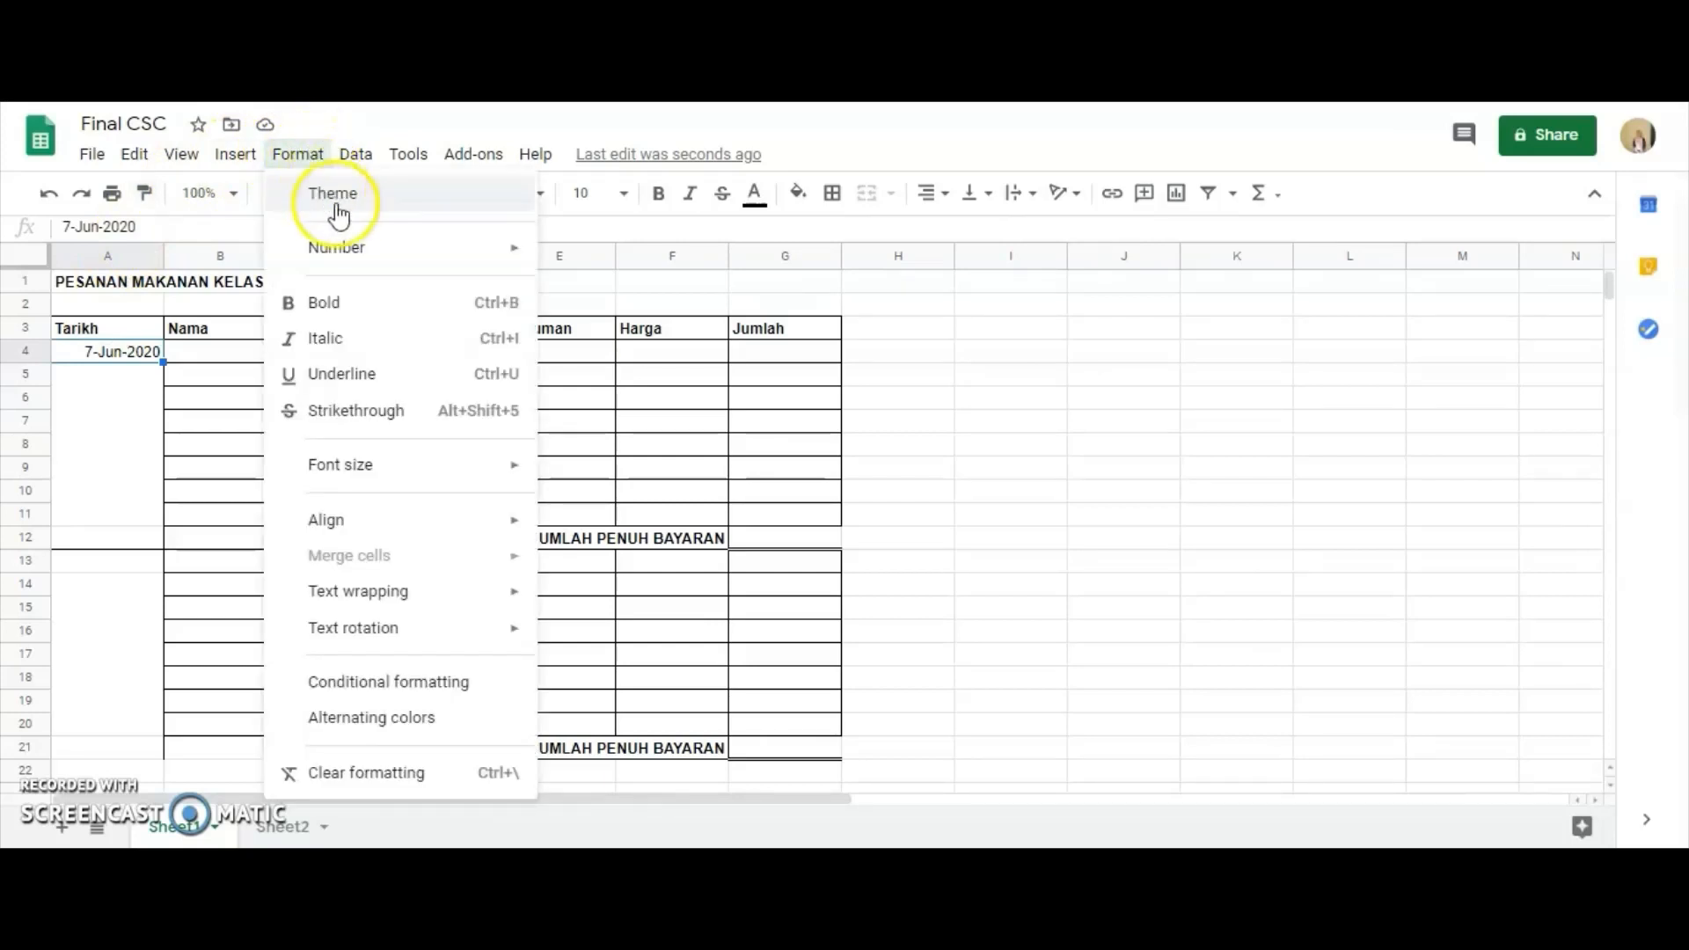
pyautogui.moveTo(340, 250)
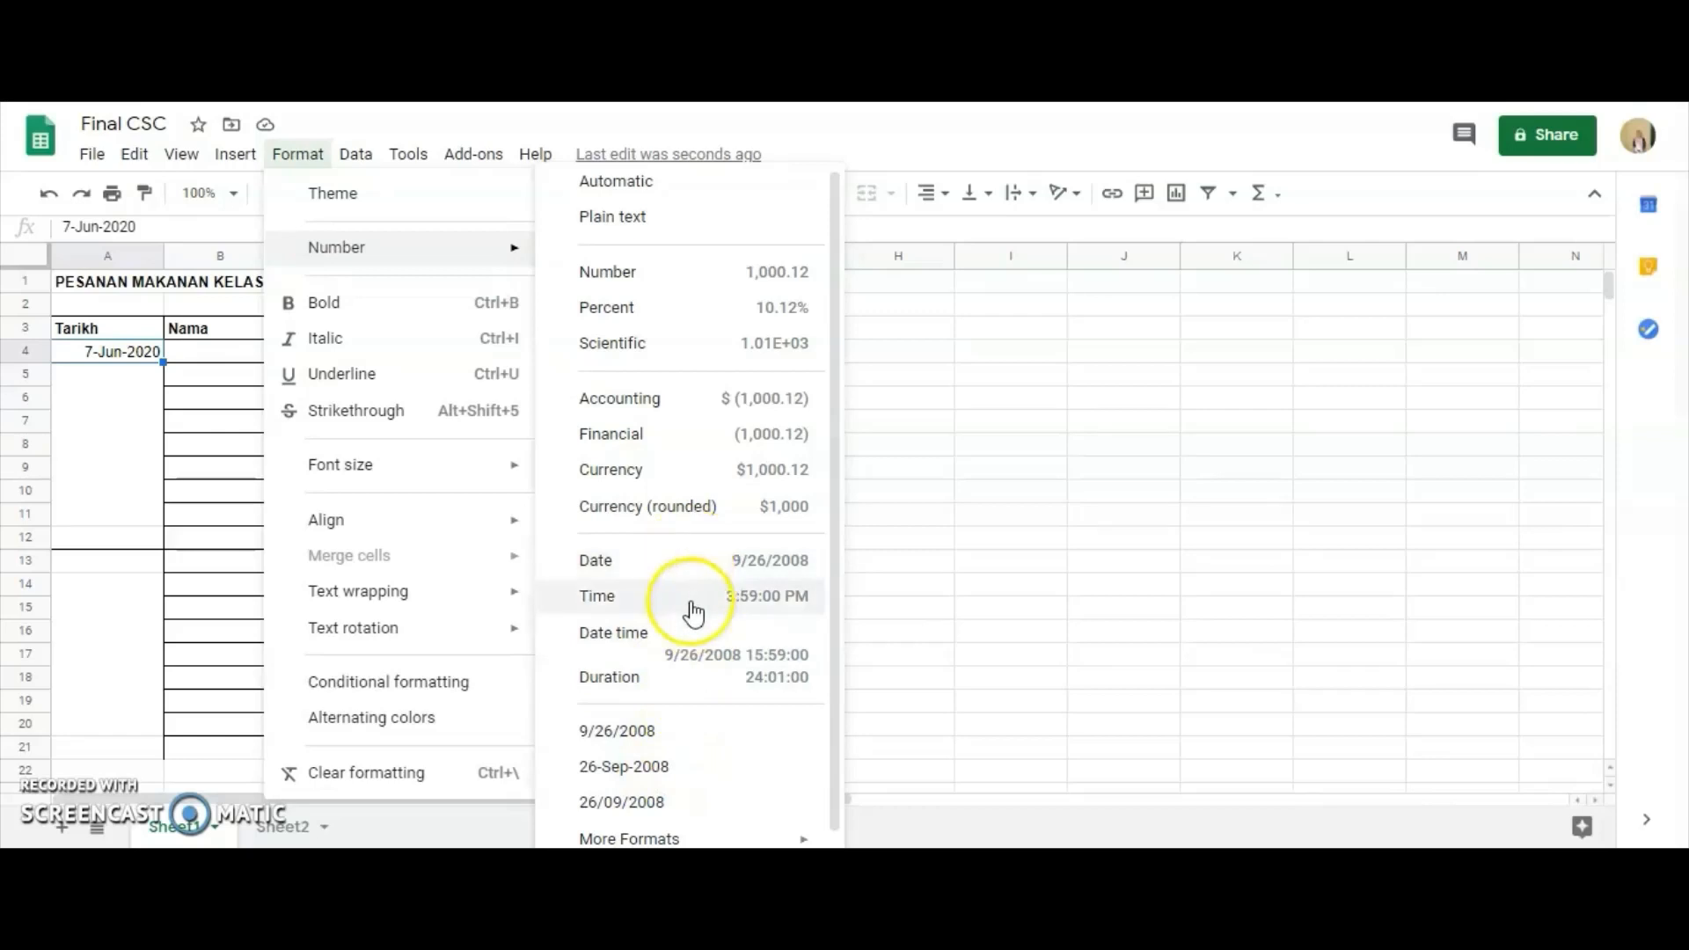
pyautogui.moveTo(709, 836)
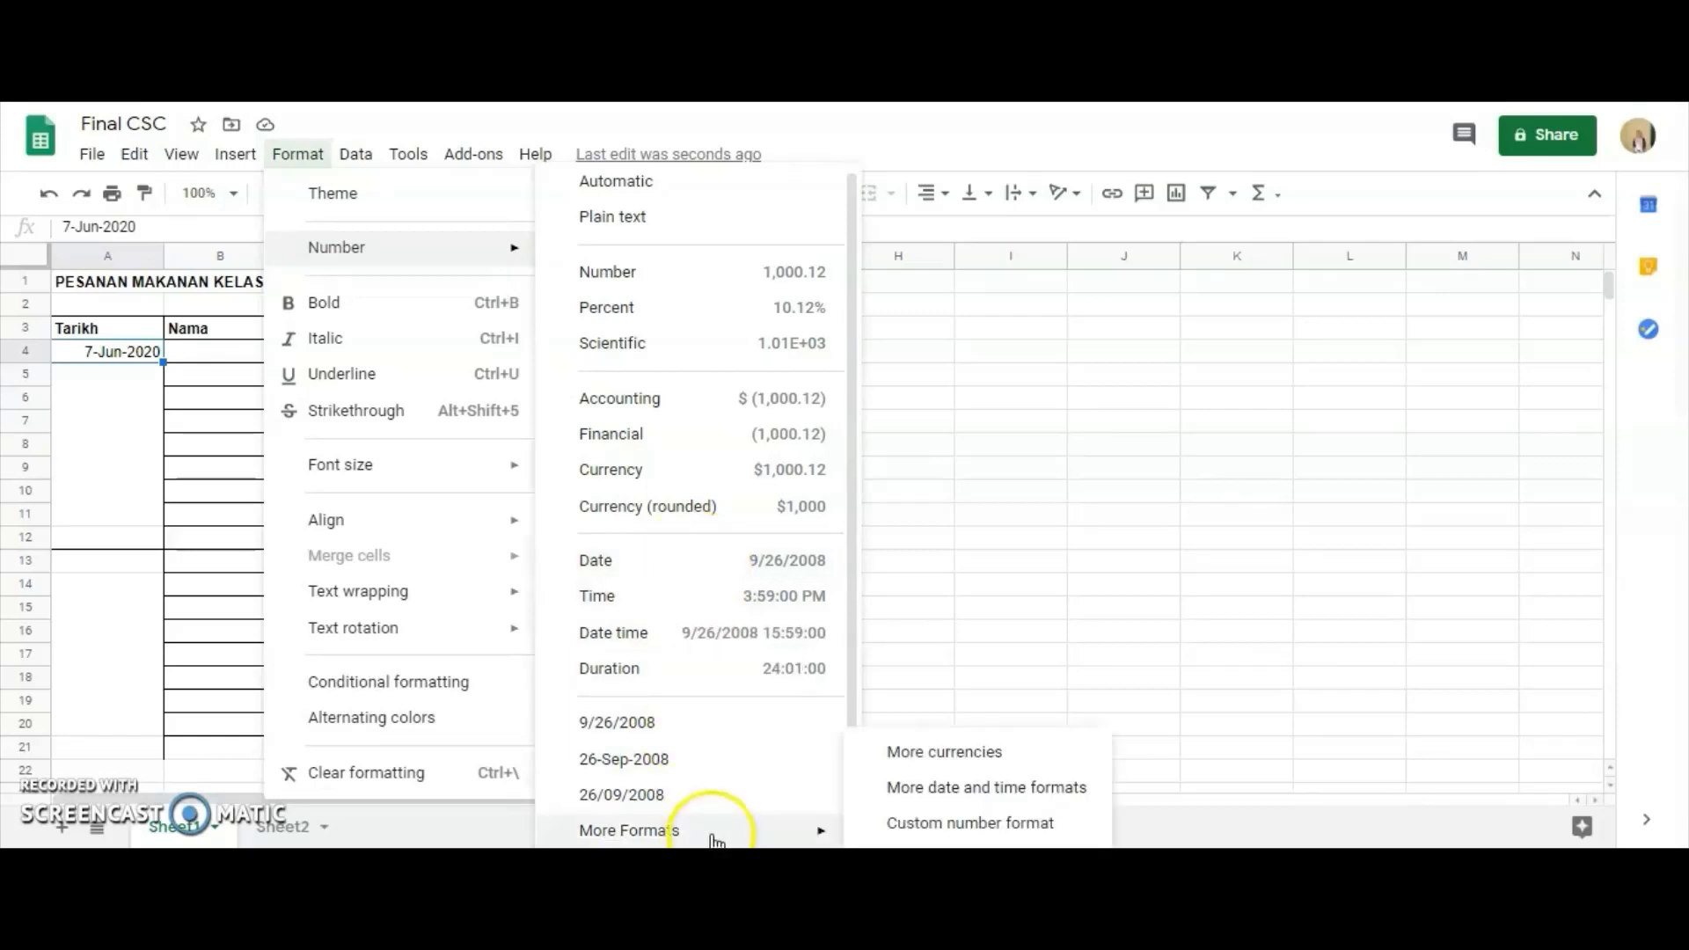
pyautogui.click(907, 792)
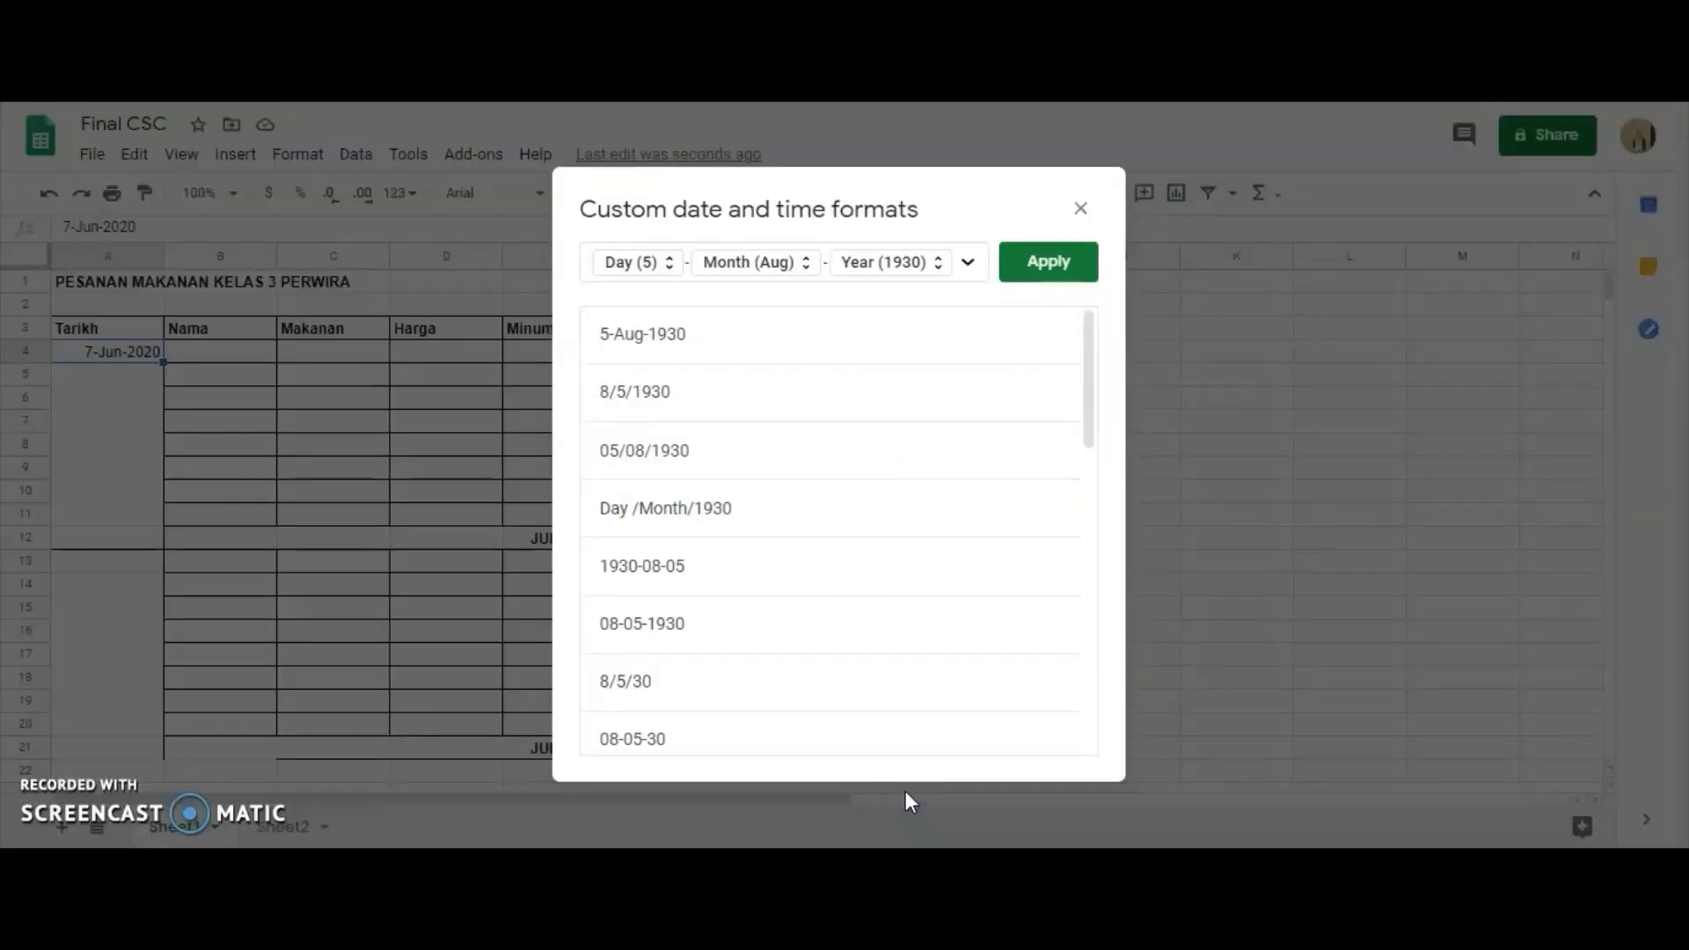
pyautogui.scroll(-10, 744, 541)
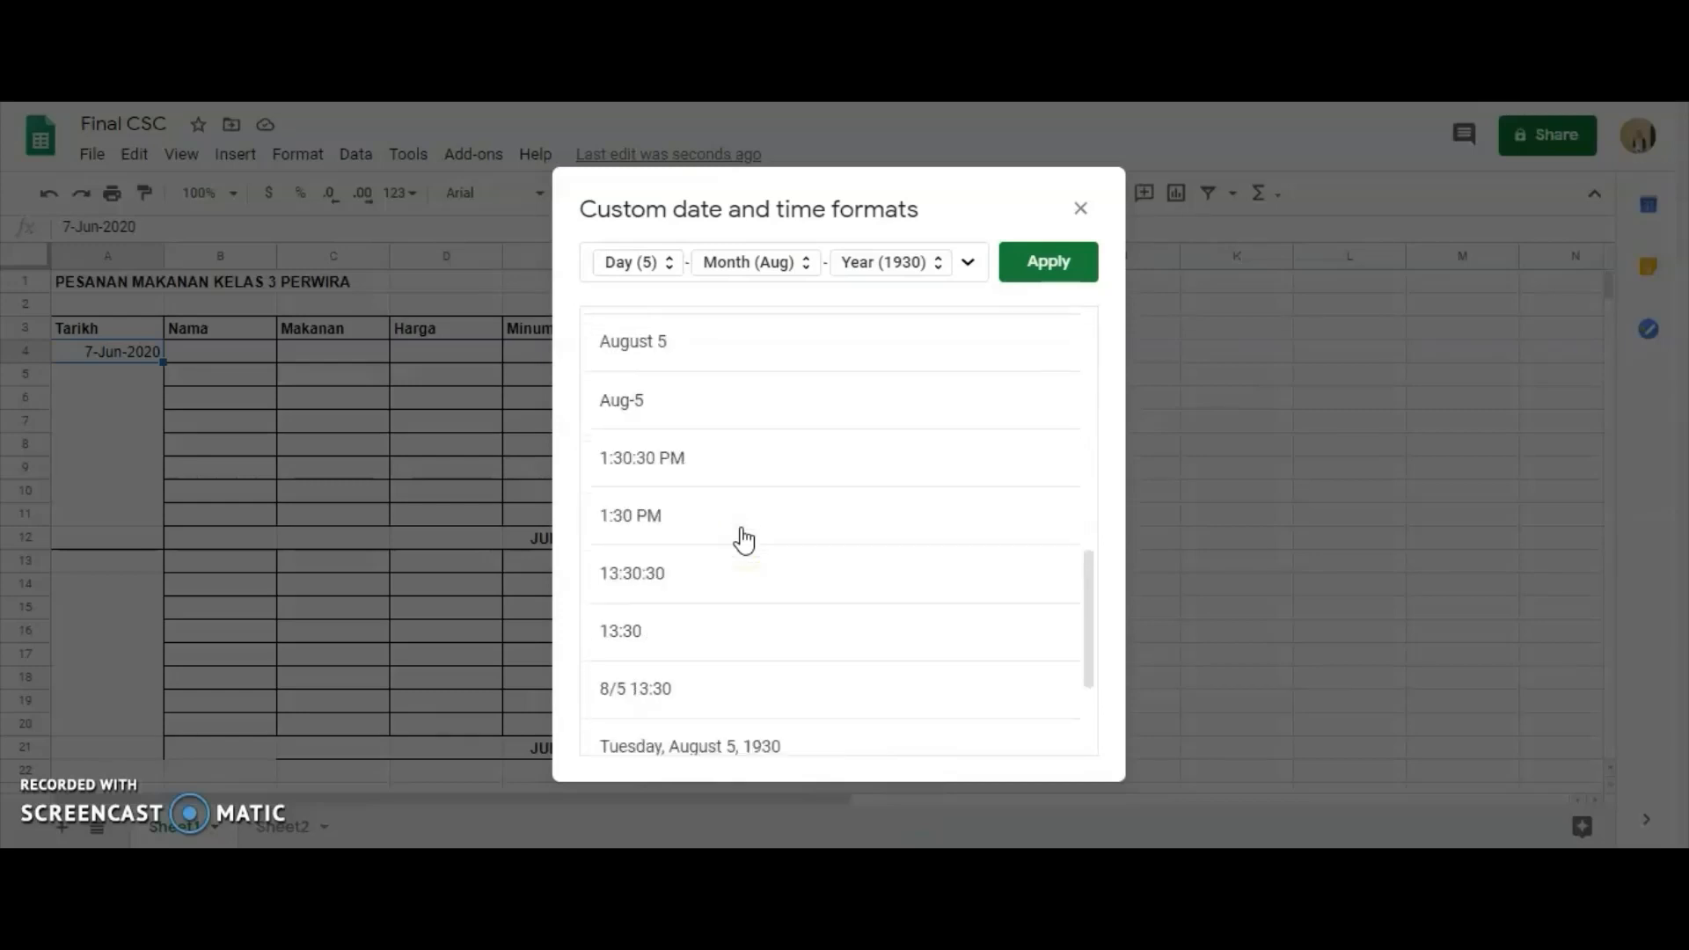
pyautogui.scroll(10, 743, 541)
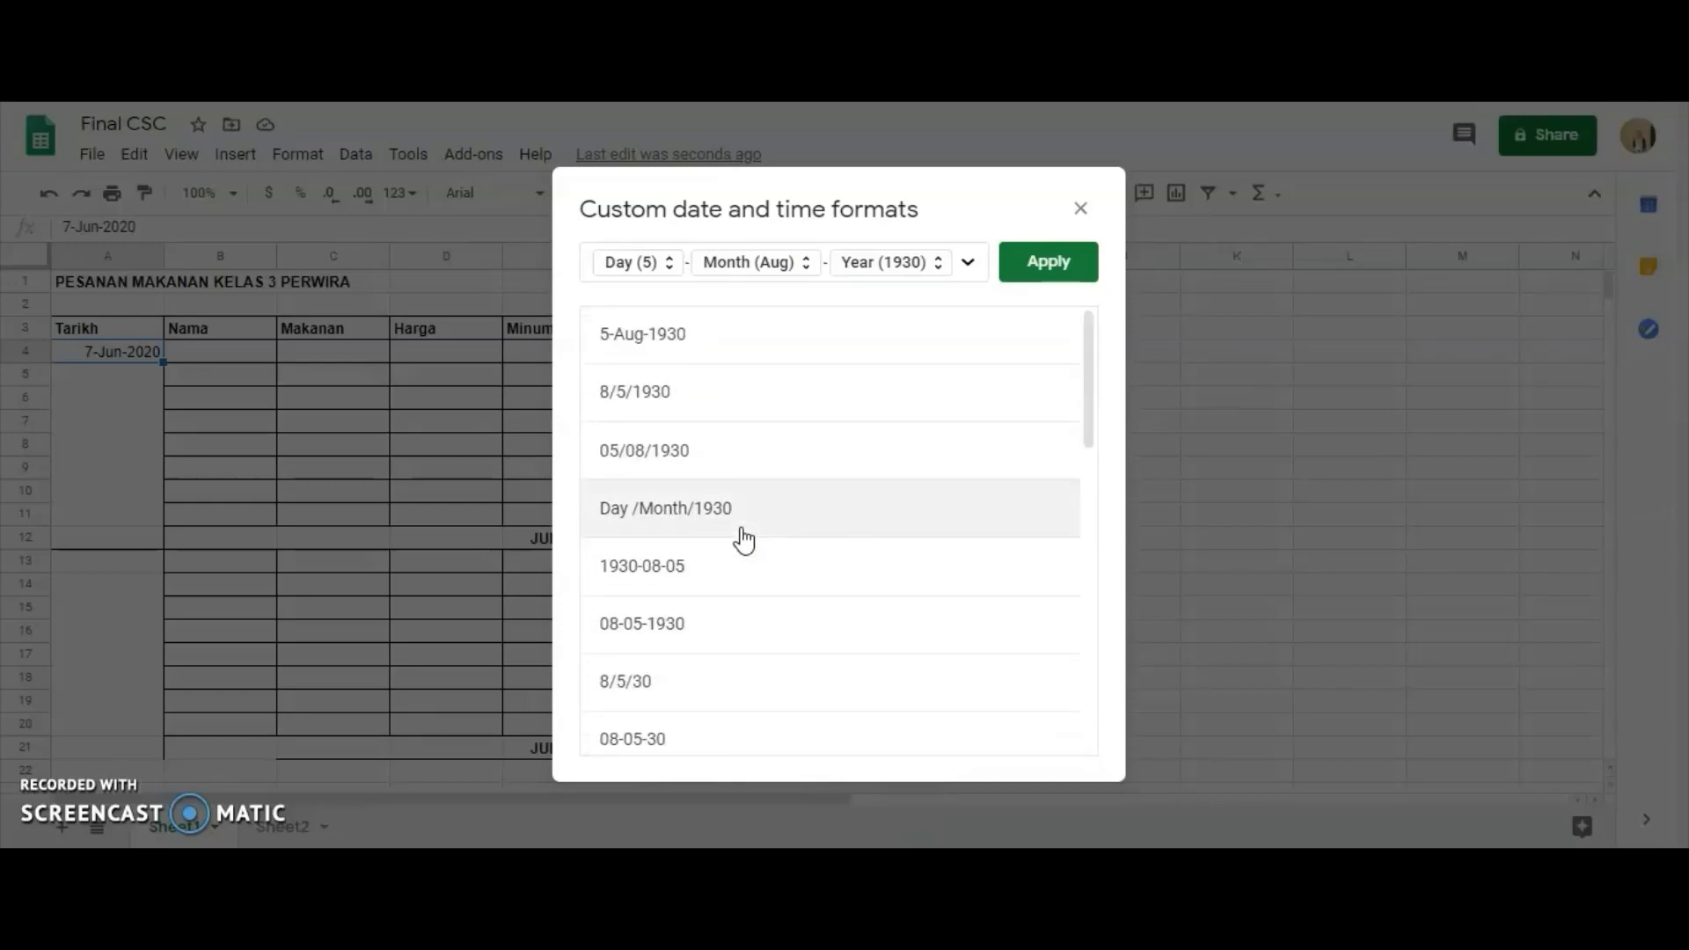
pyautogui.click(1025, 260)
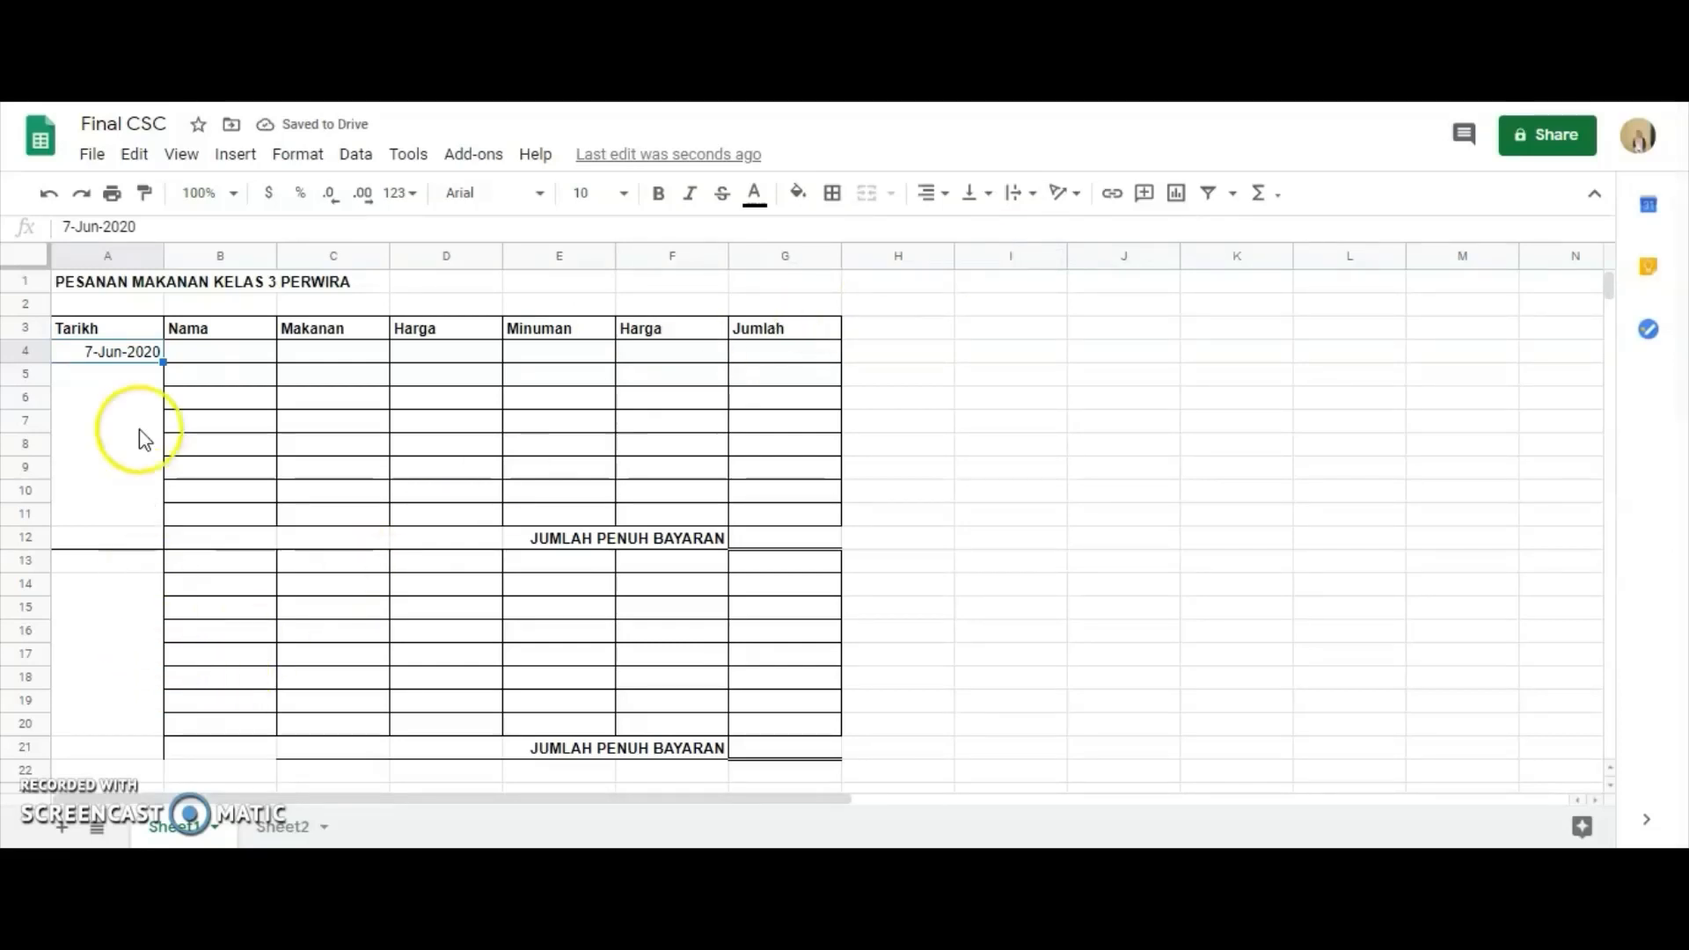
# Enter the date 8 June 2020 in cell A13, at the start of the second order block.
pyautogui.scroll(-5, 118, 625)
pyautogui.scroll(4, 118, 626)
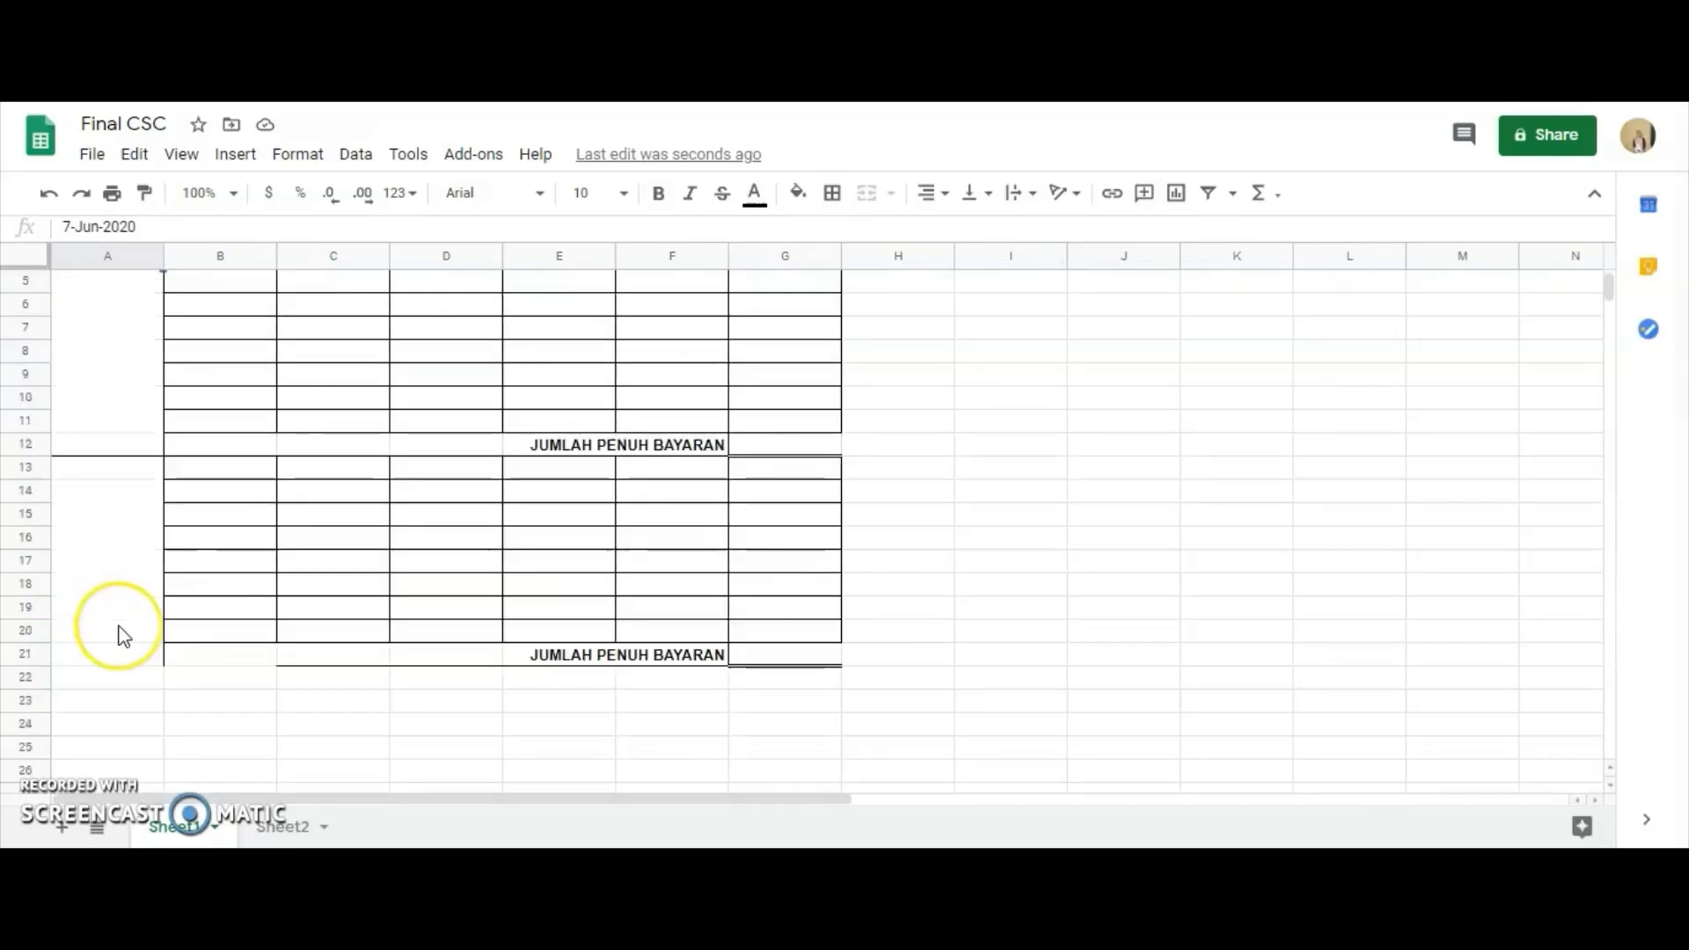
pyautogui.scroll(1, 118, 626)
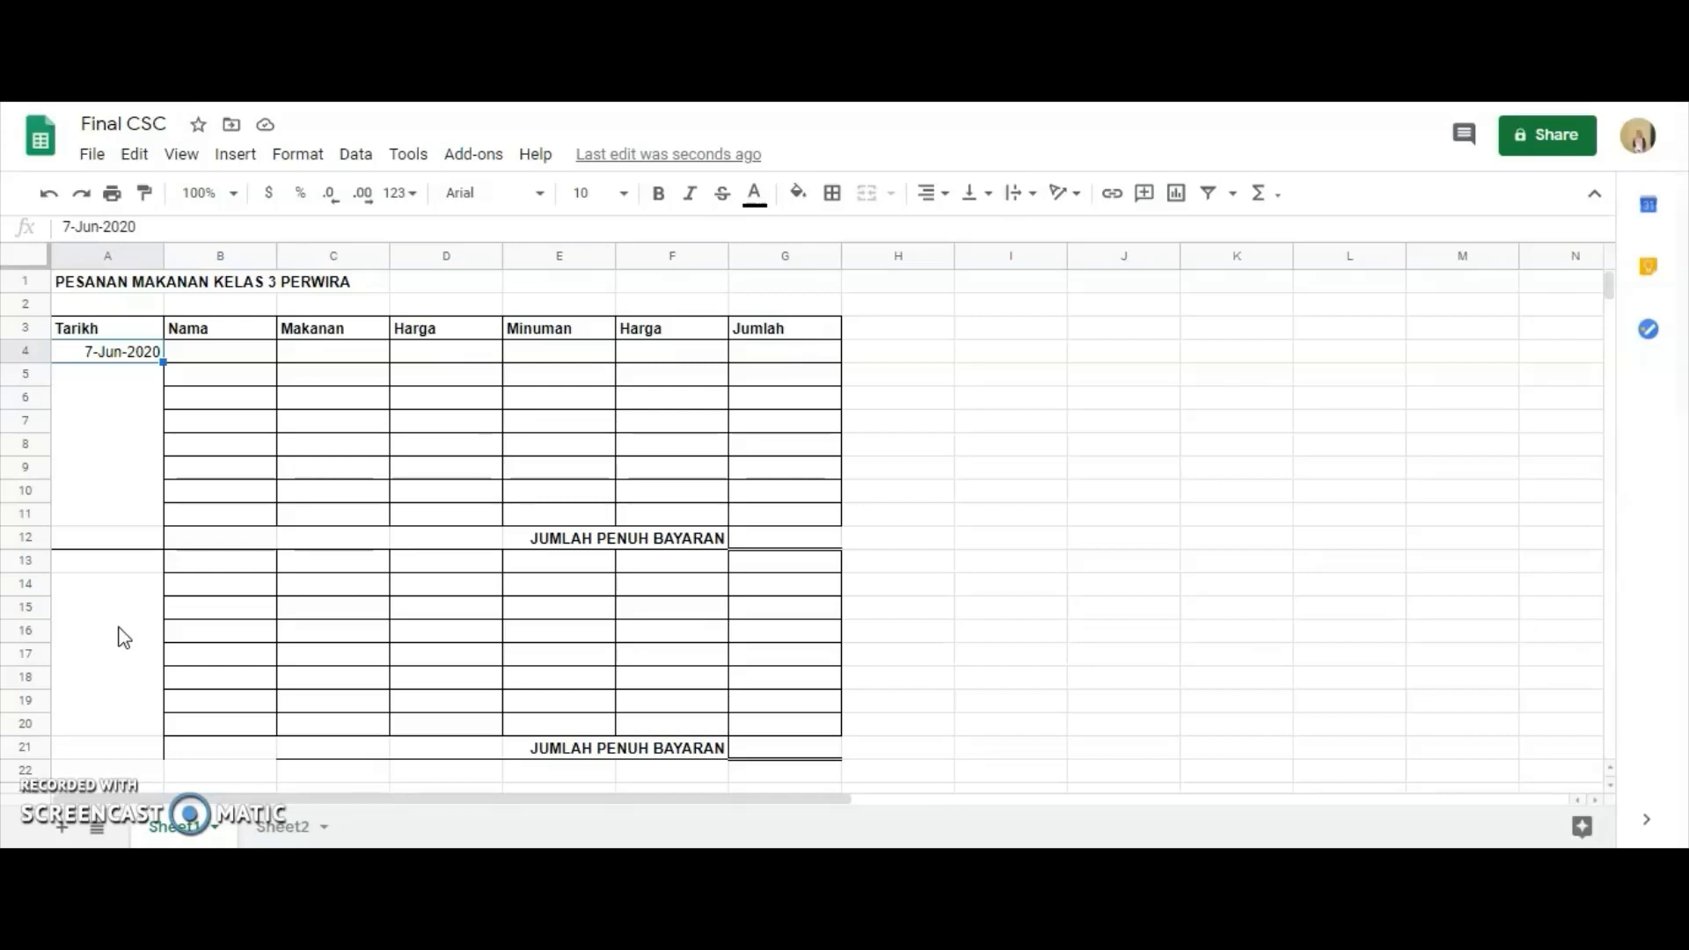
pyautogui.click(135, 565)
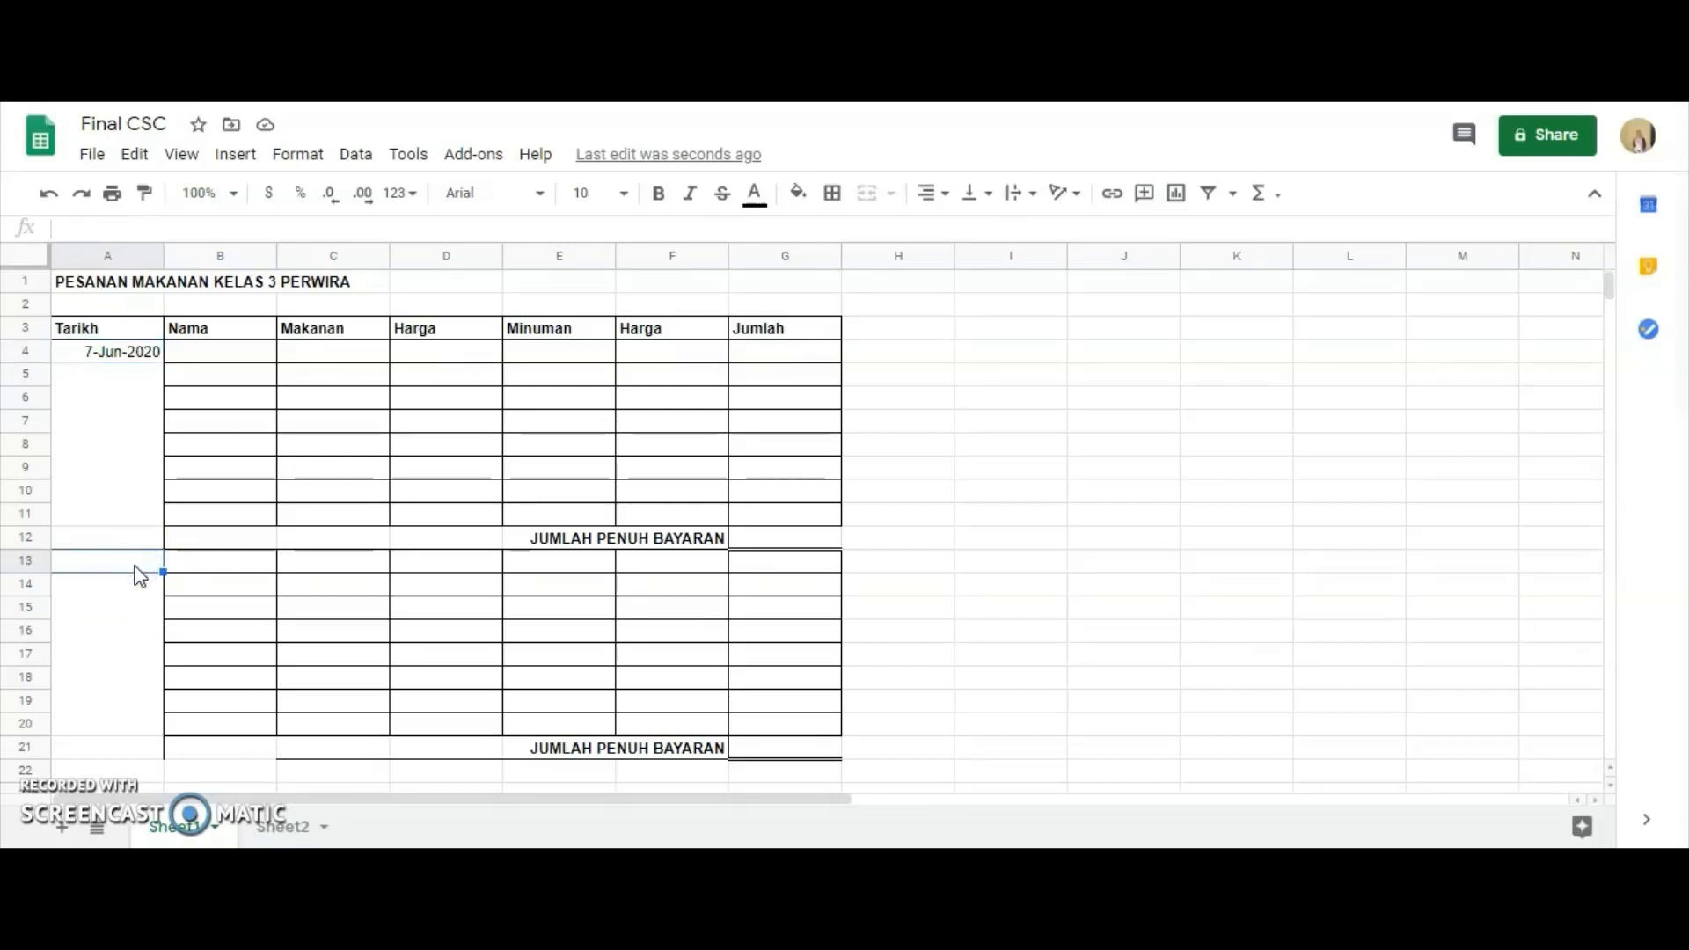
pyautogui.press('capslock')
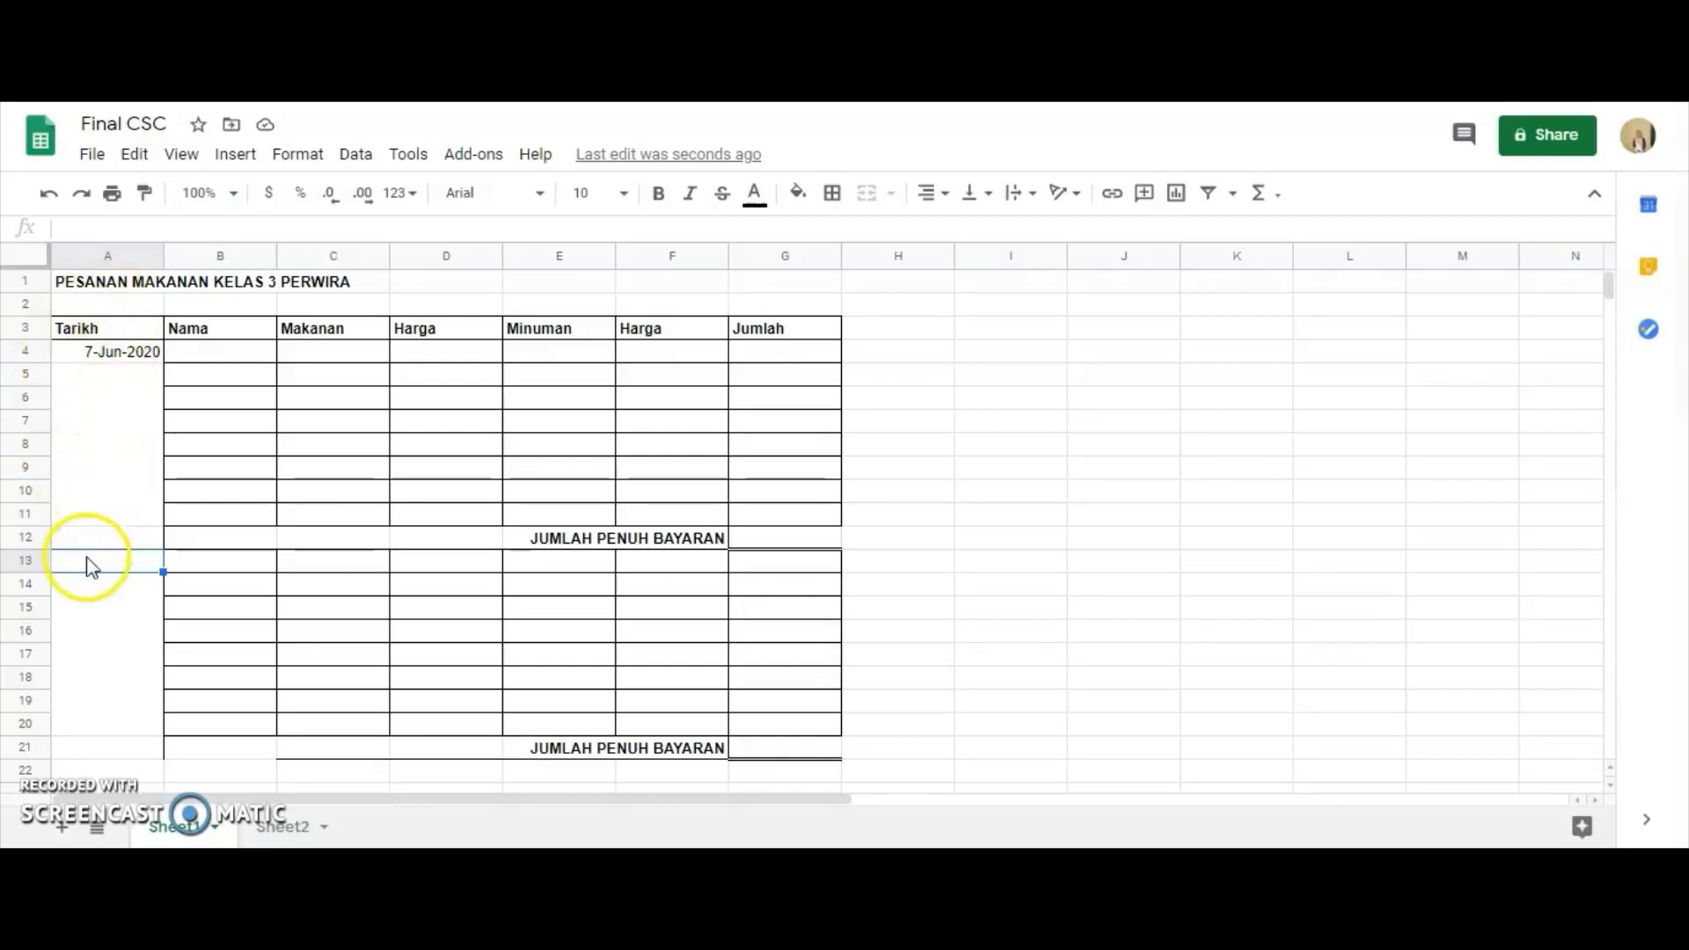
pyautogui.press('capslock')
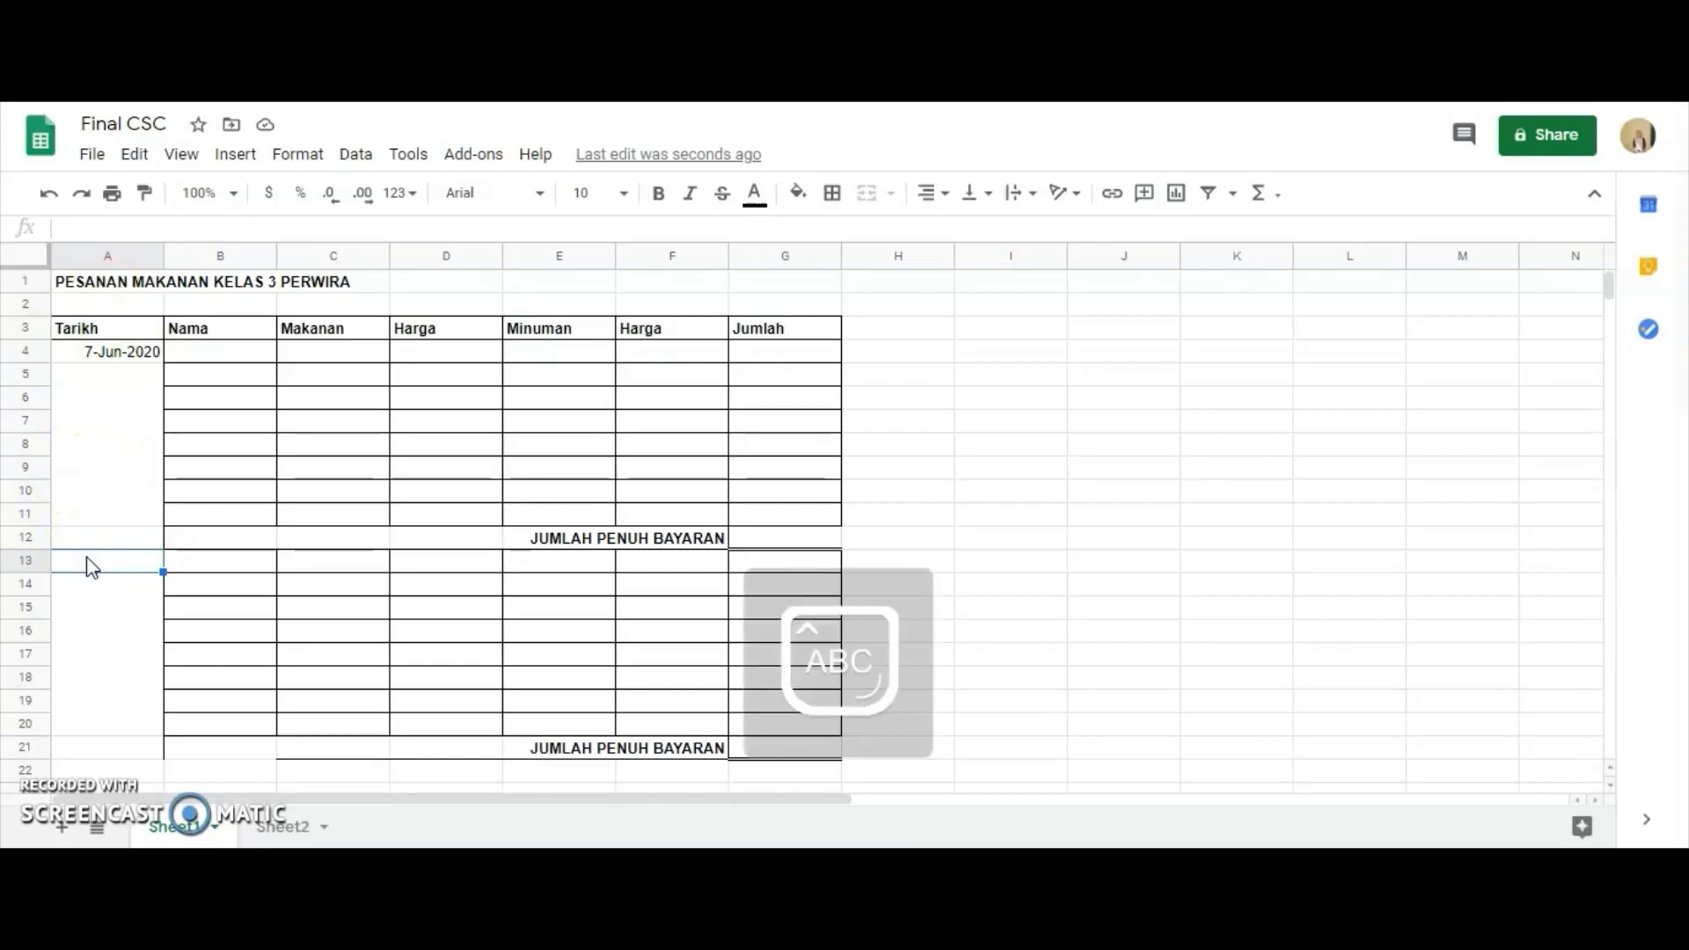
pyautogui.write('8 J')
pyautogui.press('capslock')
pyautogui.write('une ')
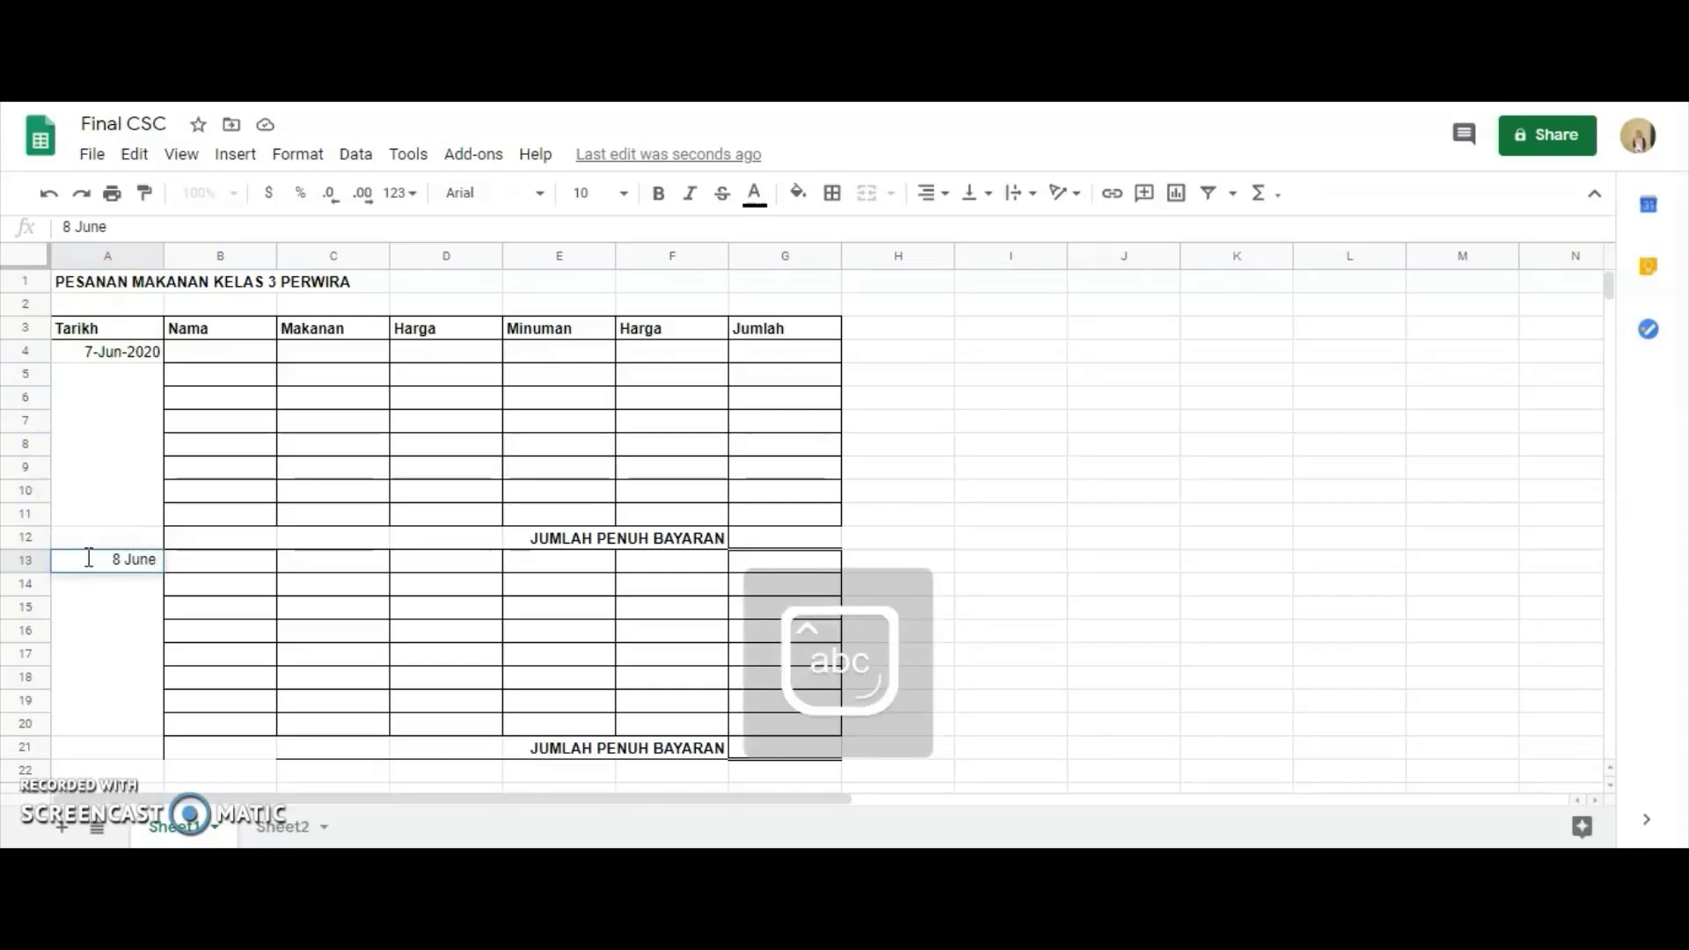
pyautogui.write('2020')
pyautogui.press('Return')
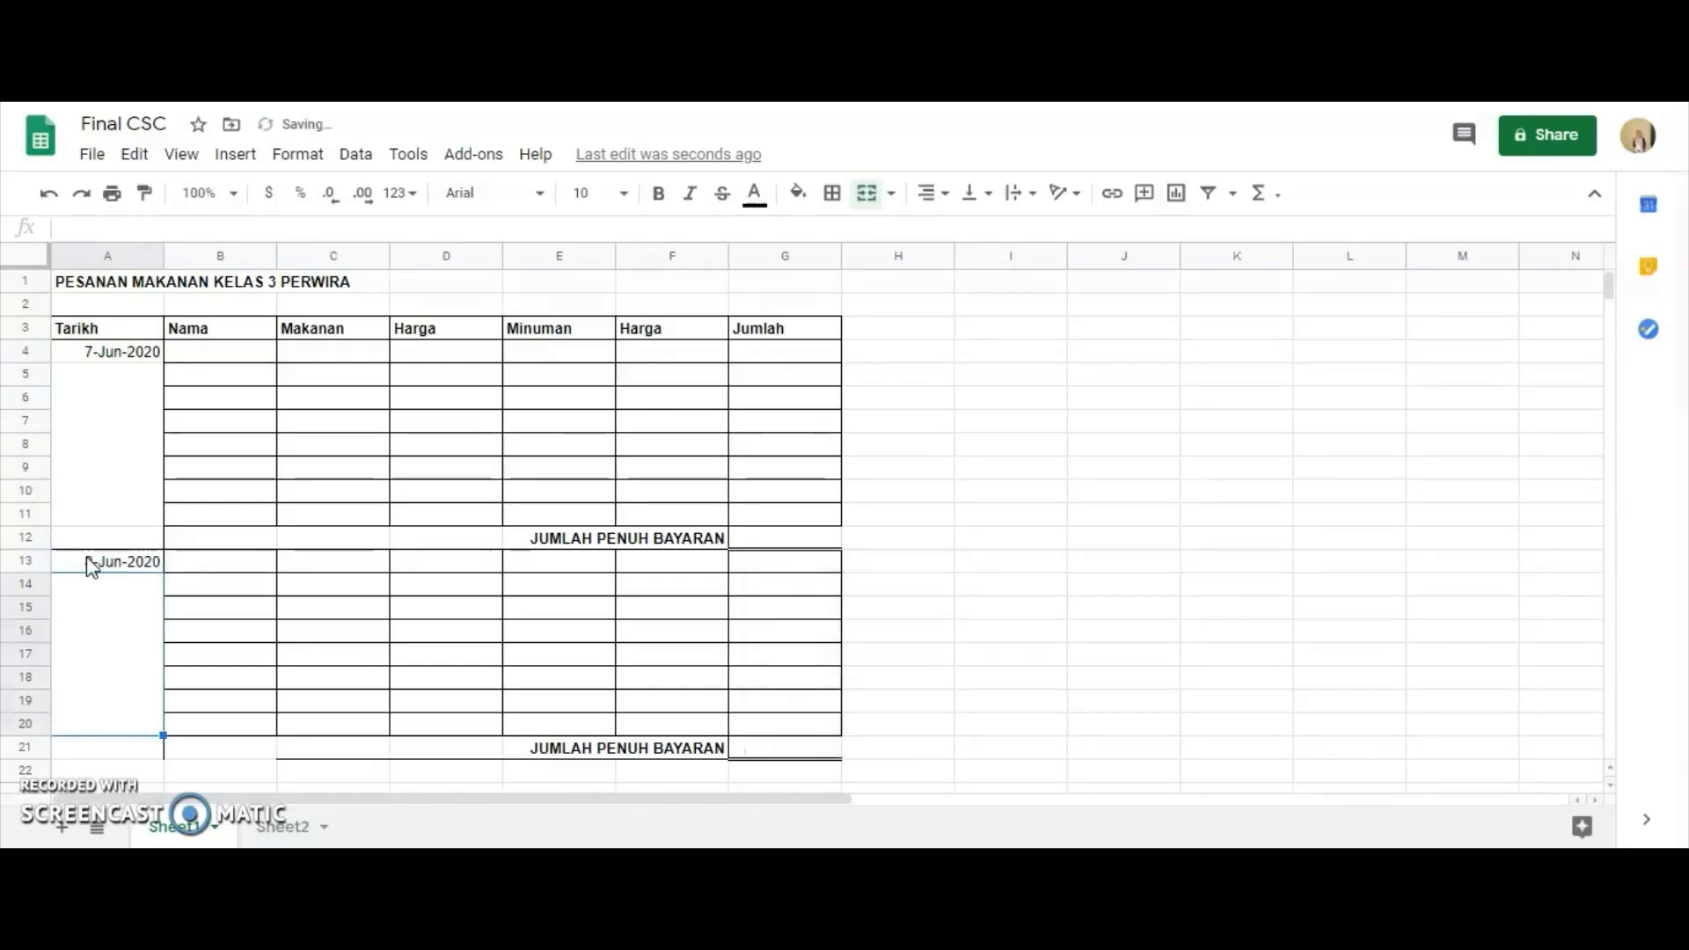
# Extend the Tarikh date series from A4 down column A past the second block, continuing with 9-Jun-2020 in A22.
pyautogui.scroll(-1, 96, 563)
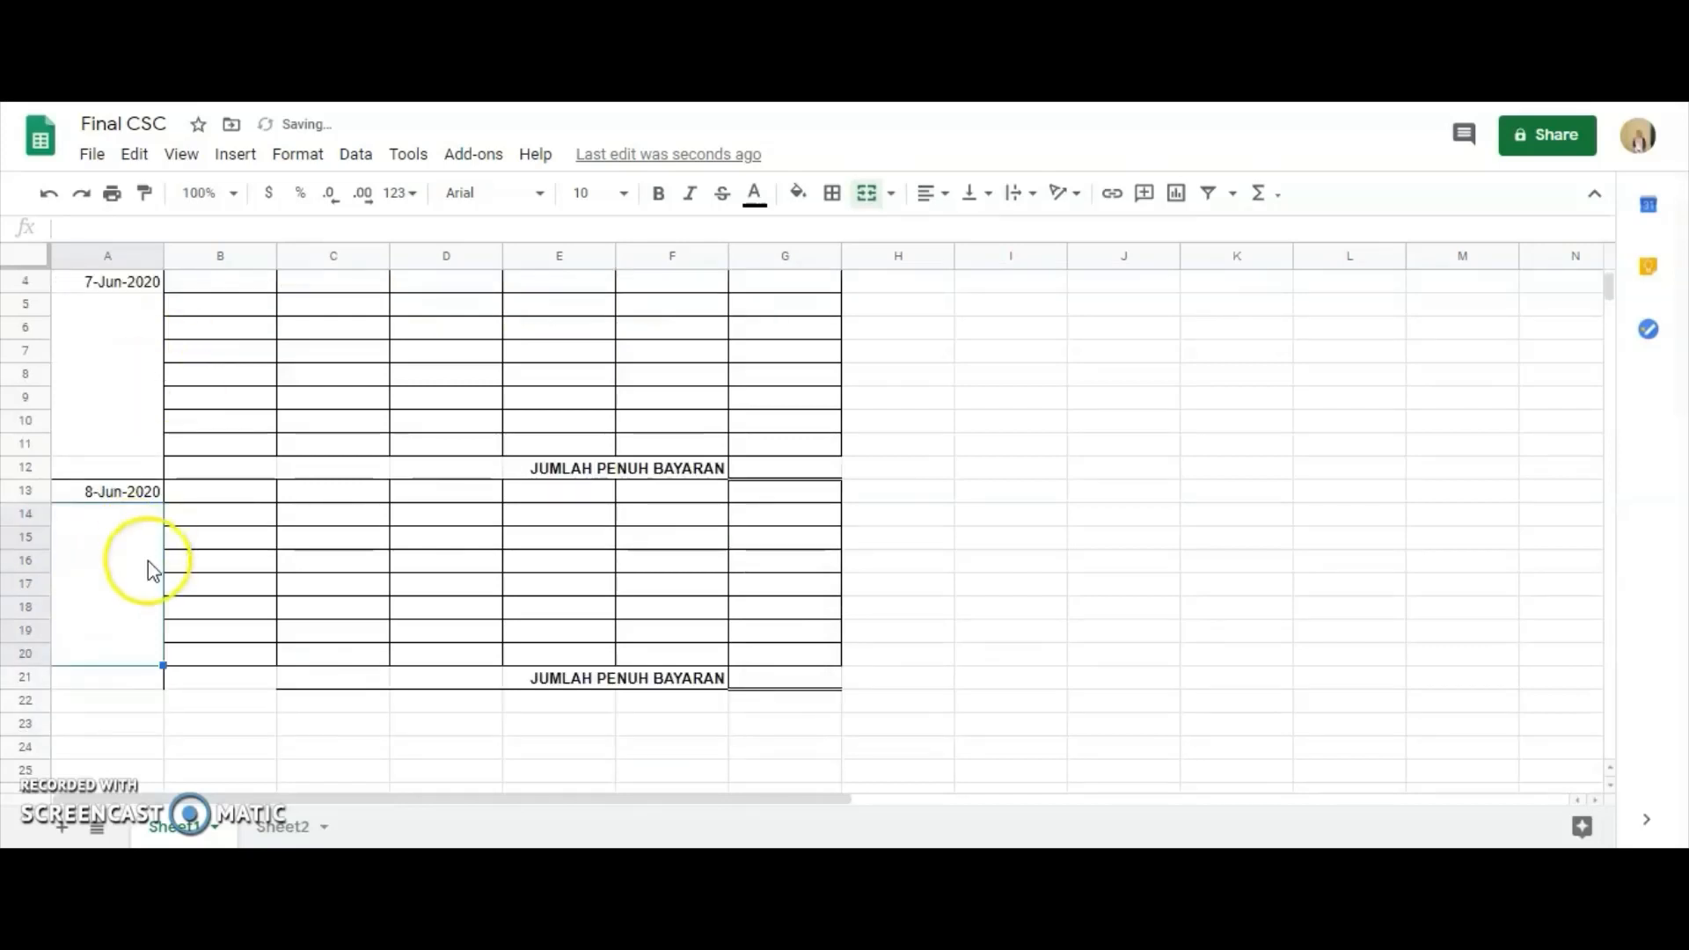
pyautogui.click(103, 291)
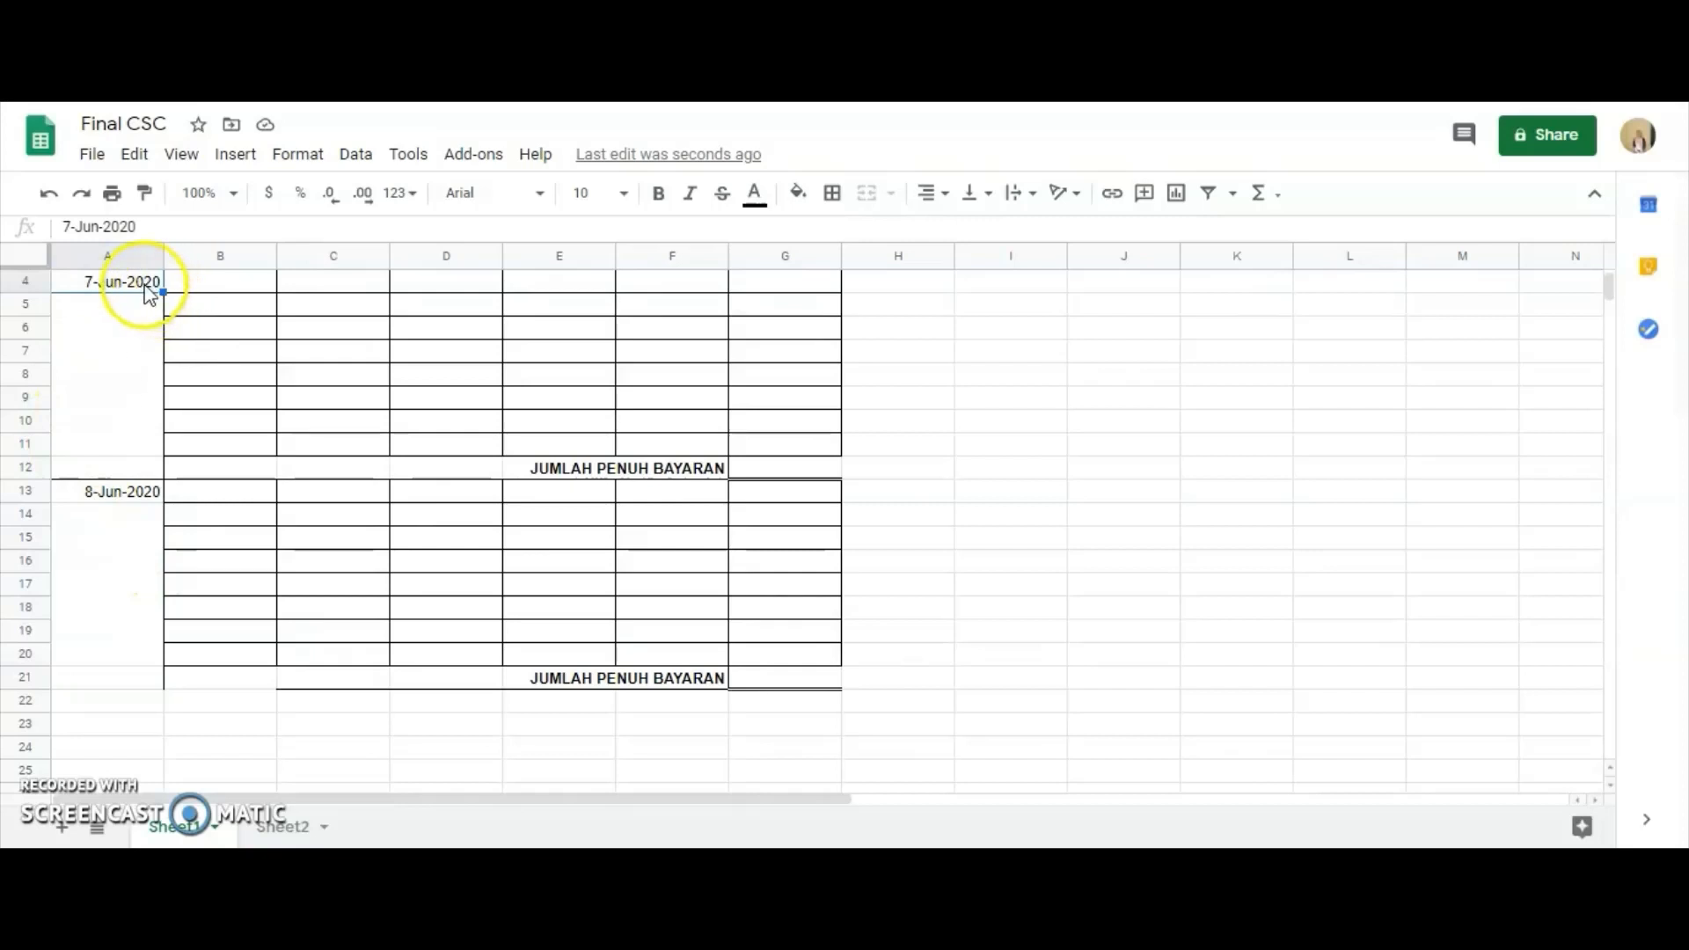
pyautogui.moveTo(145, 292); pyautogui.dragTo(211, 693)
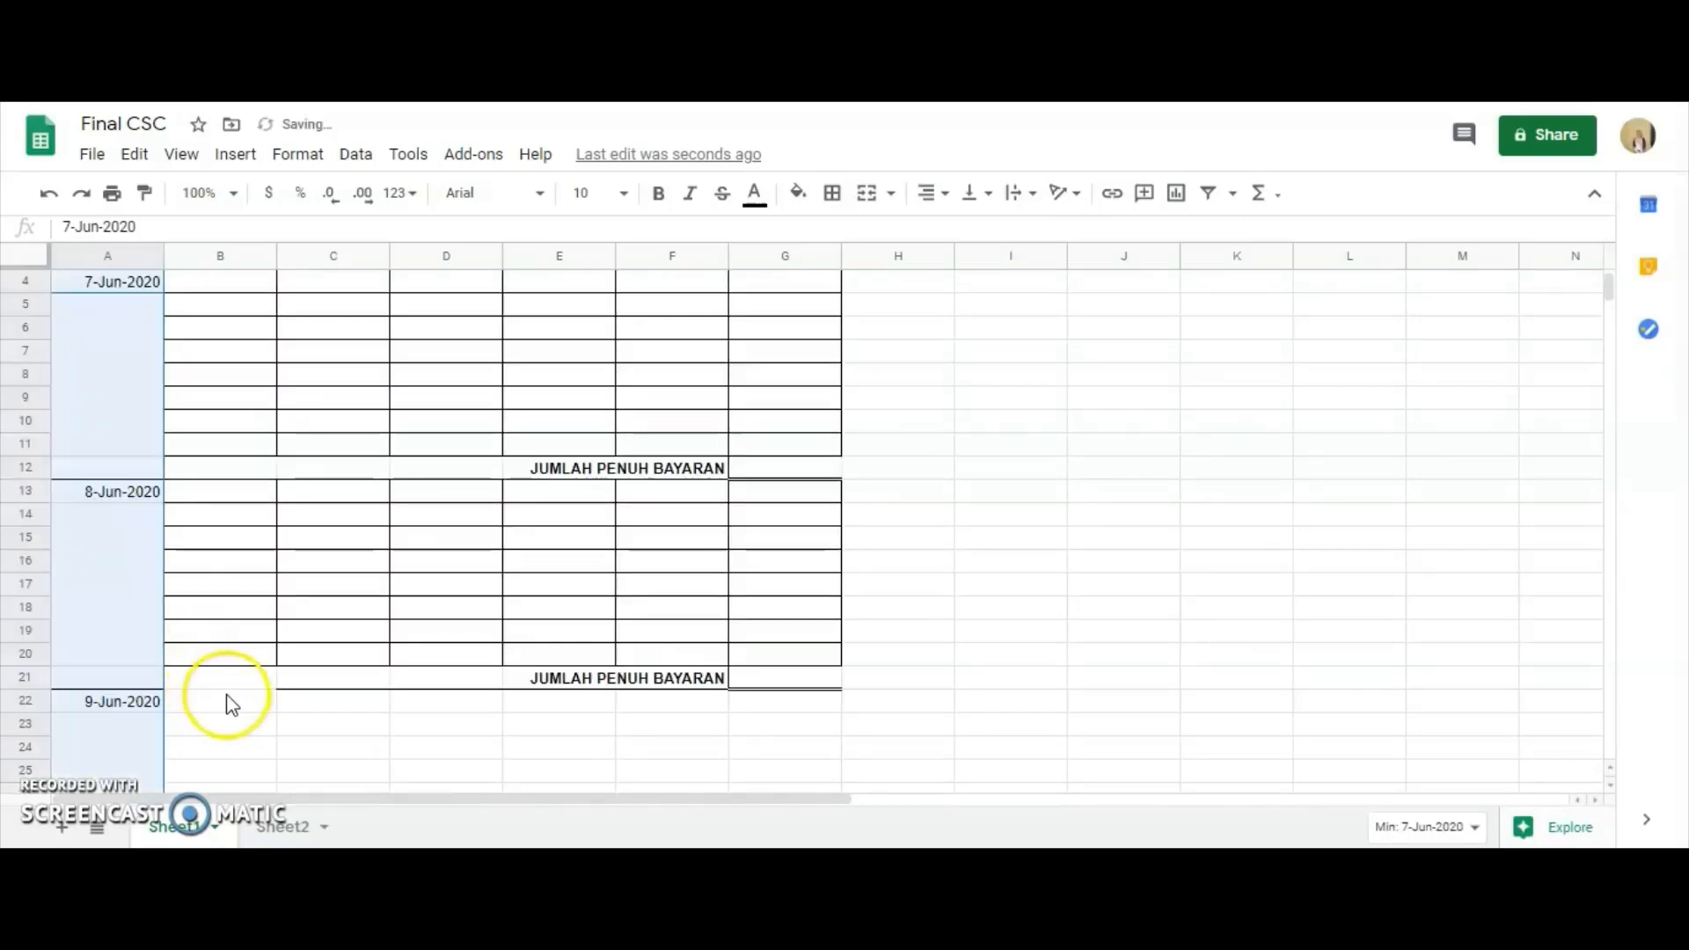
pyautogui.scroll(1, 114, 430)
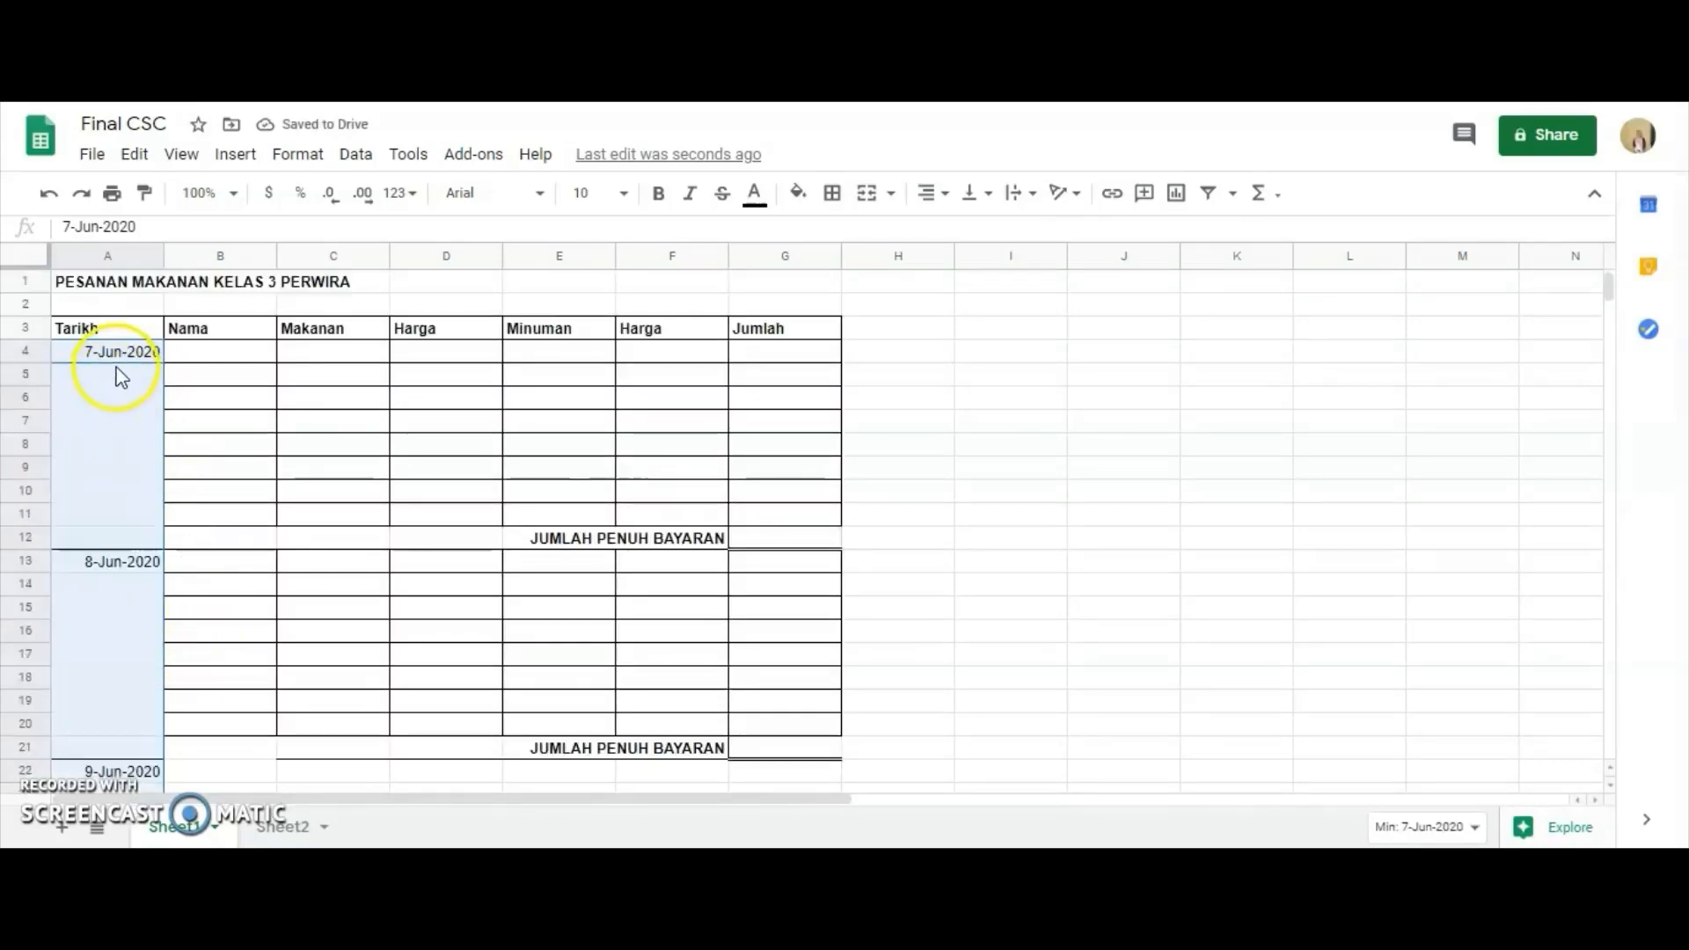
pyautogui.scroll(-10, 120, 376)
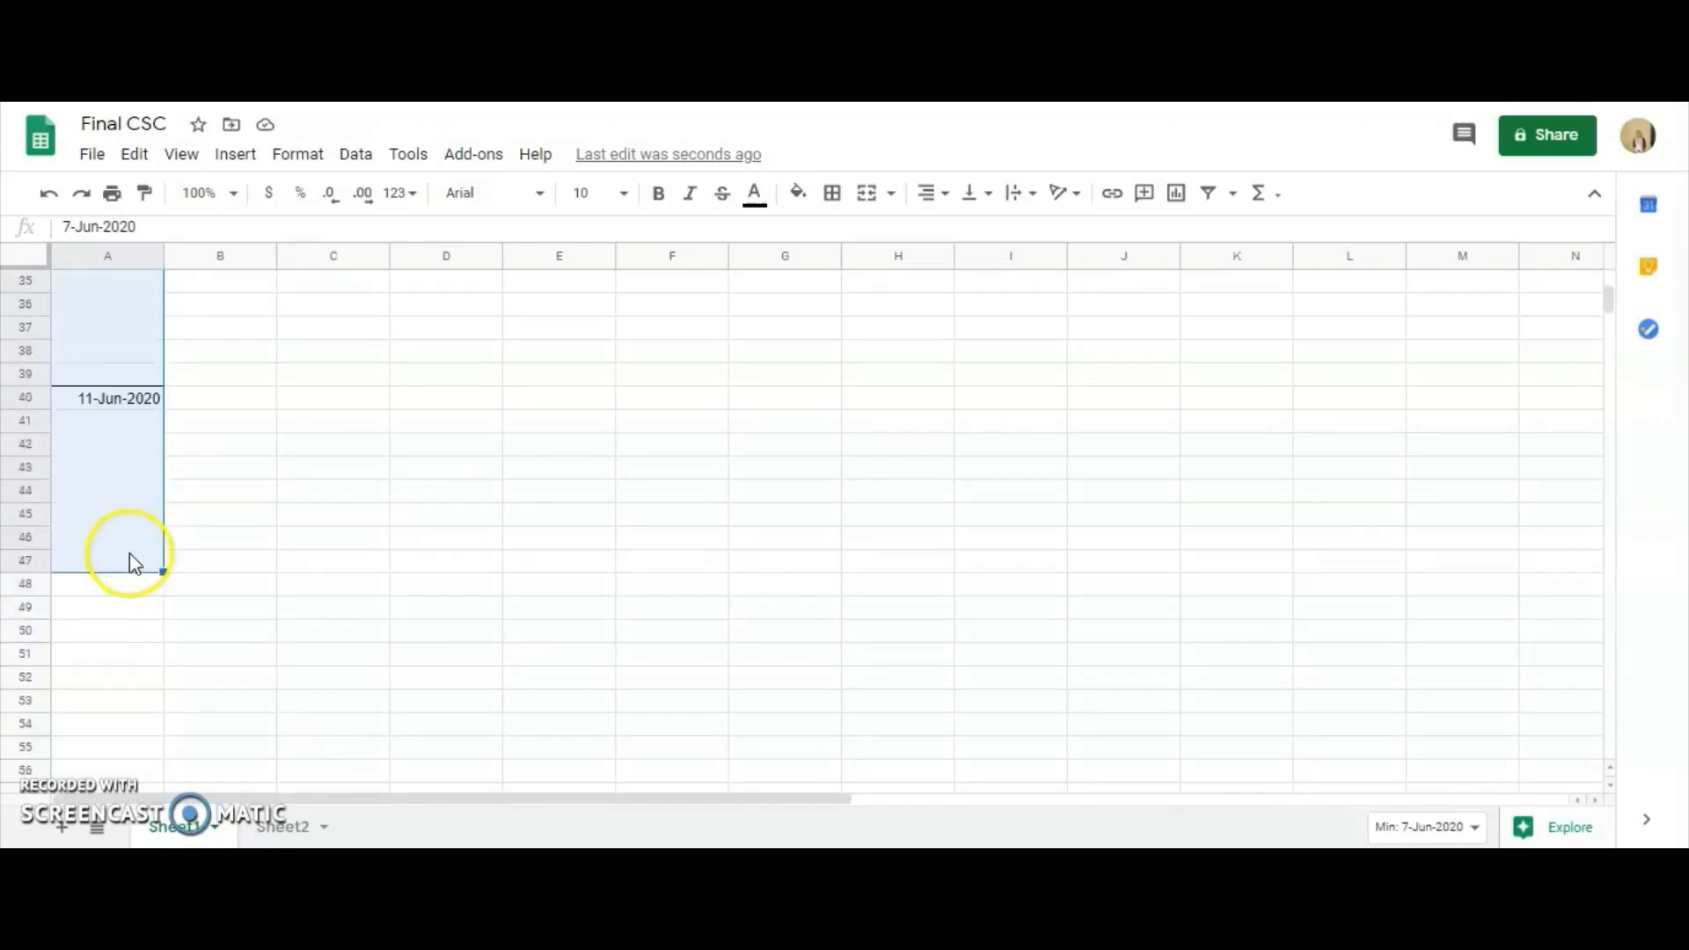
pyautogui.scroll(7, 150, 493)
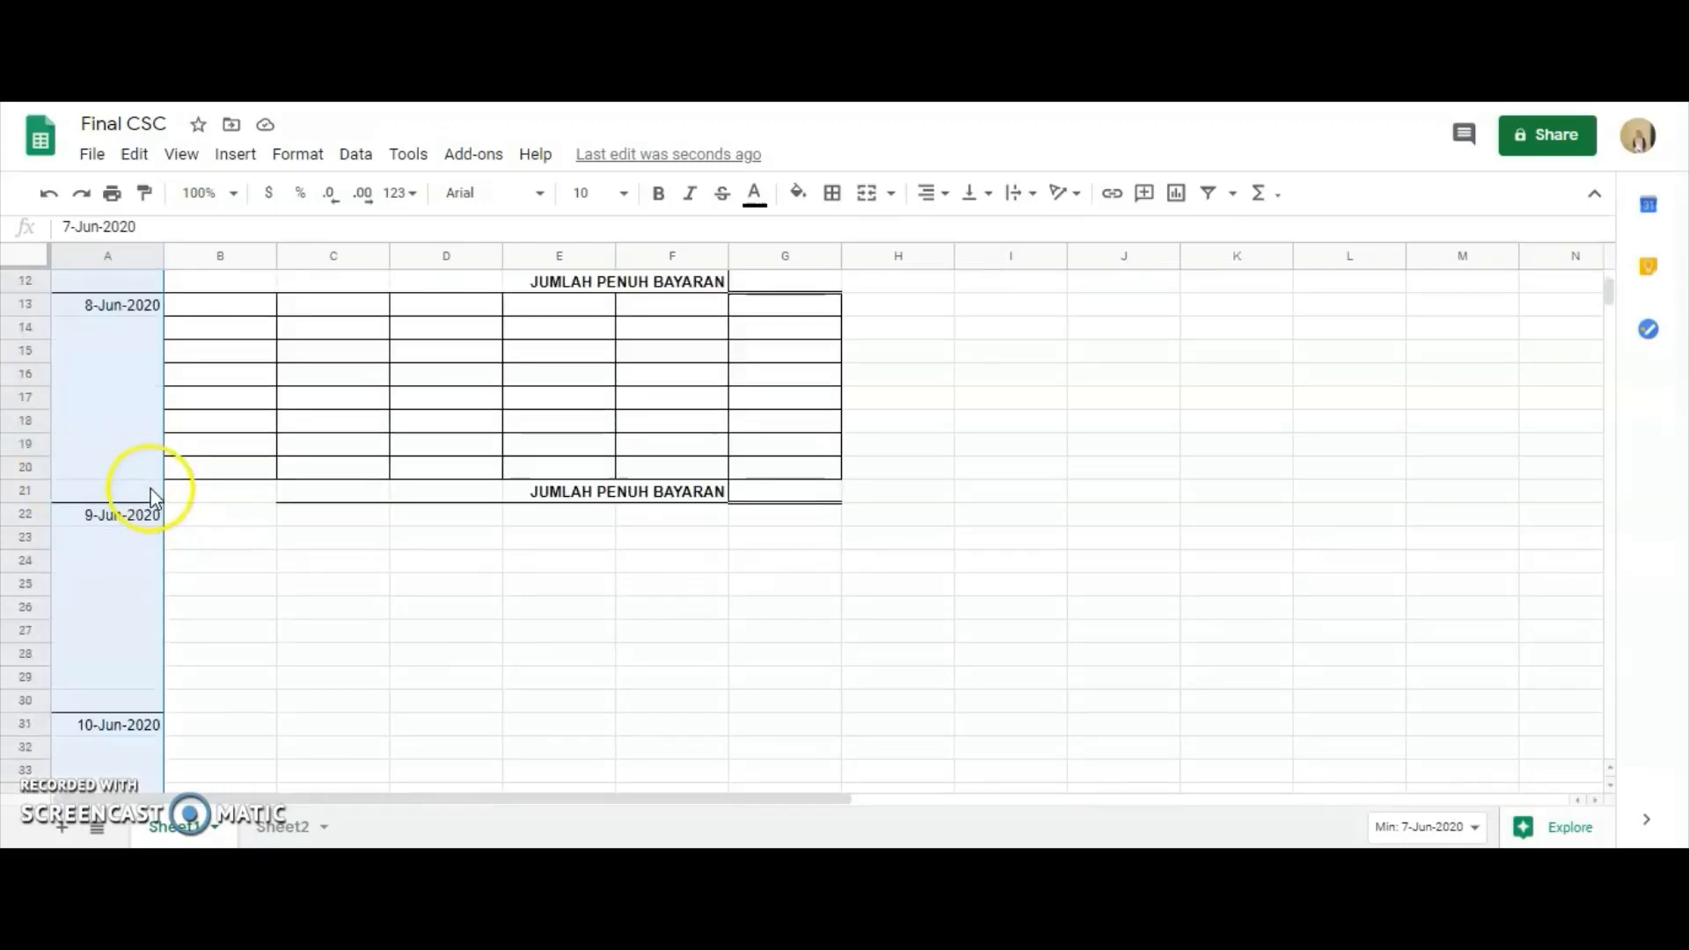
pyautogui.scroll(4, 150, 493)
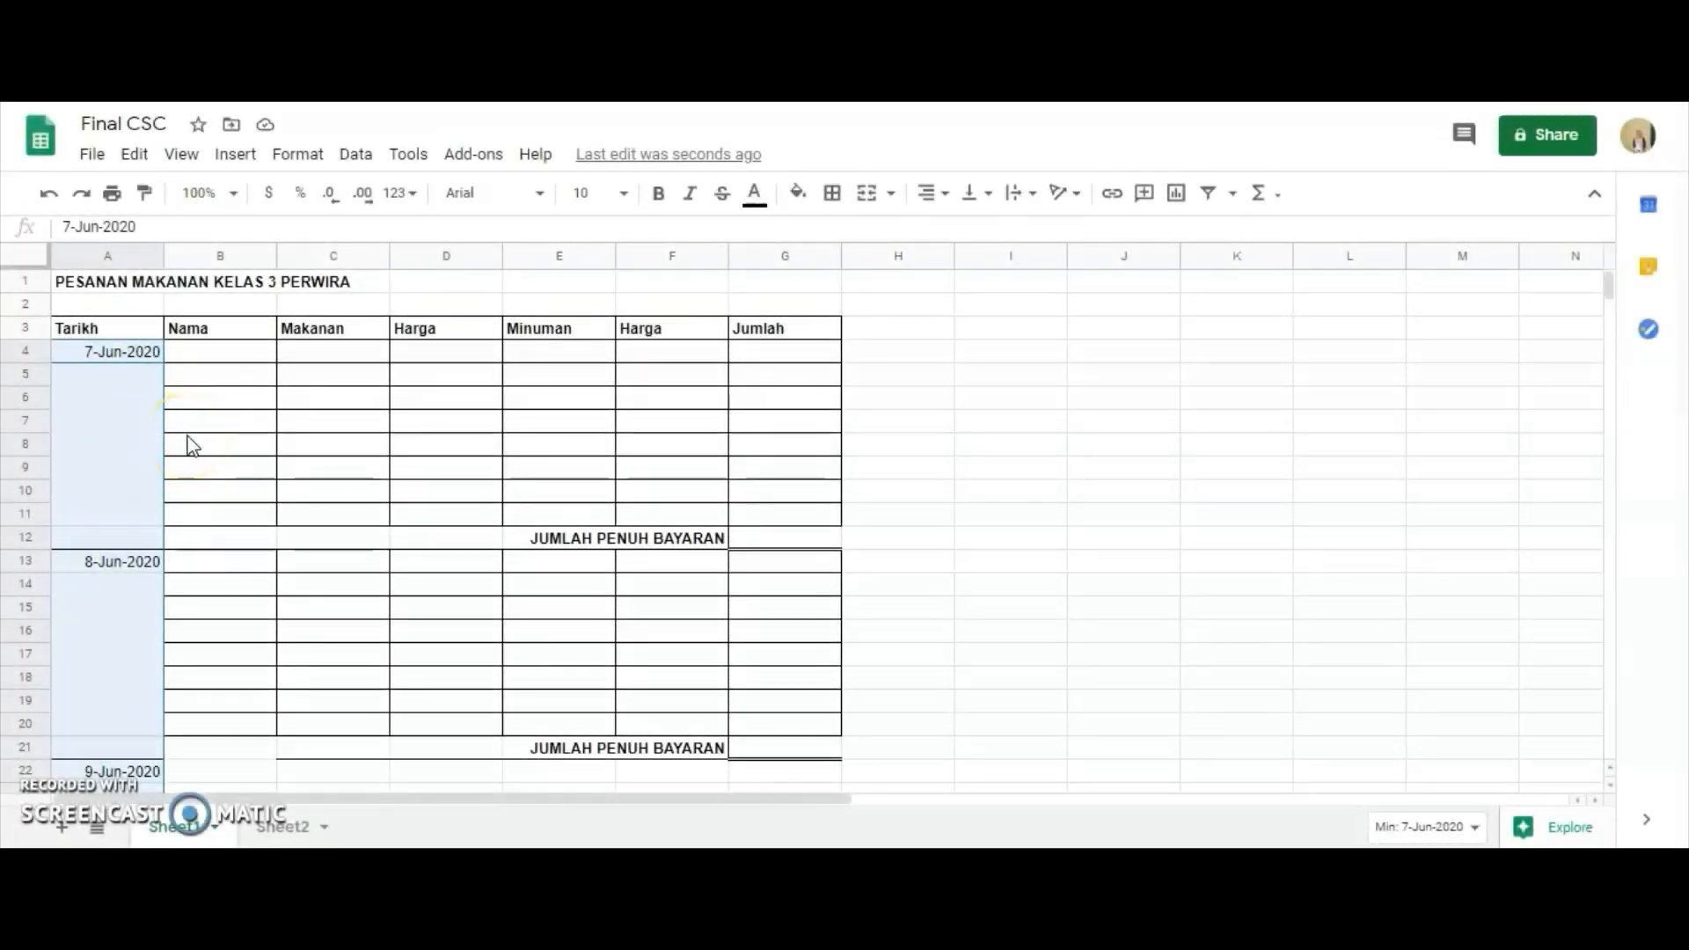
# Copy the names A12:A19 from the Nama list on Sheet2 into the Nama column of the 7-Jun-2020 block on Sheet1, starting at B4.
pyautogui.click(269, 827)
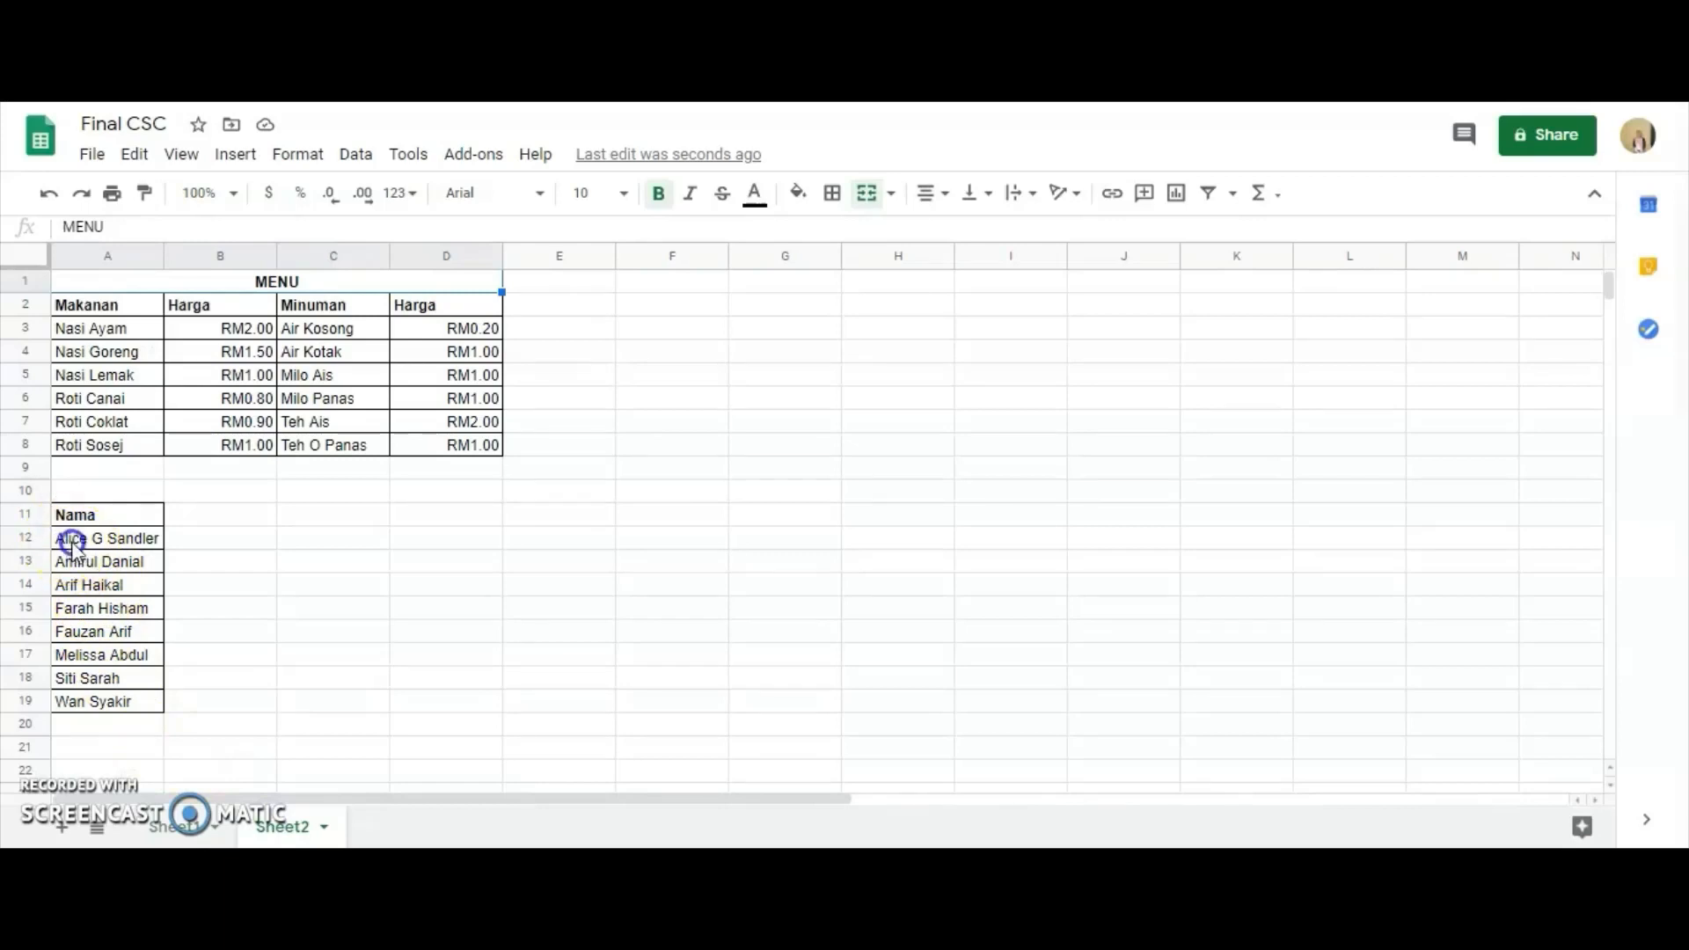
pyautogui.moveTo(75, 538); pyautogui.dragTo(158, 715)
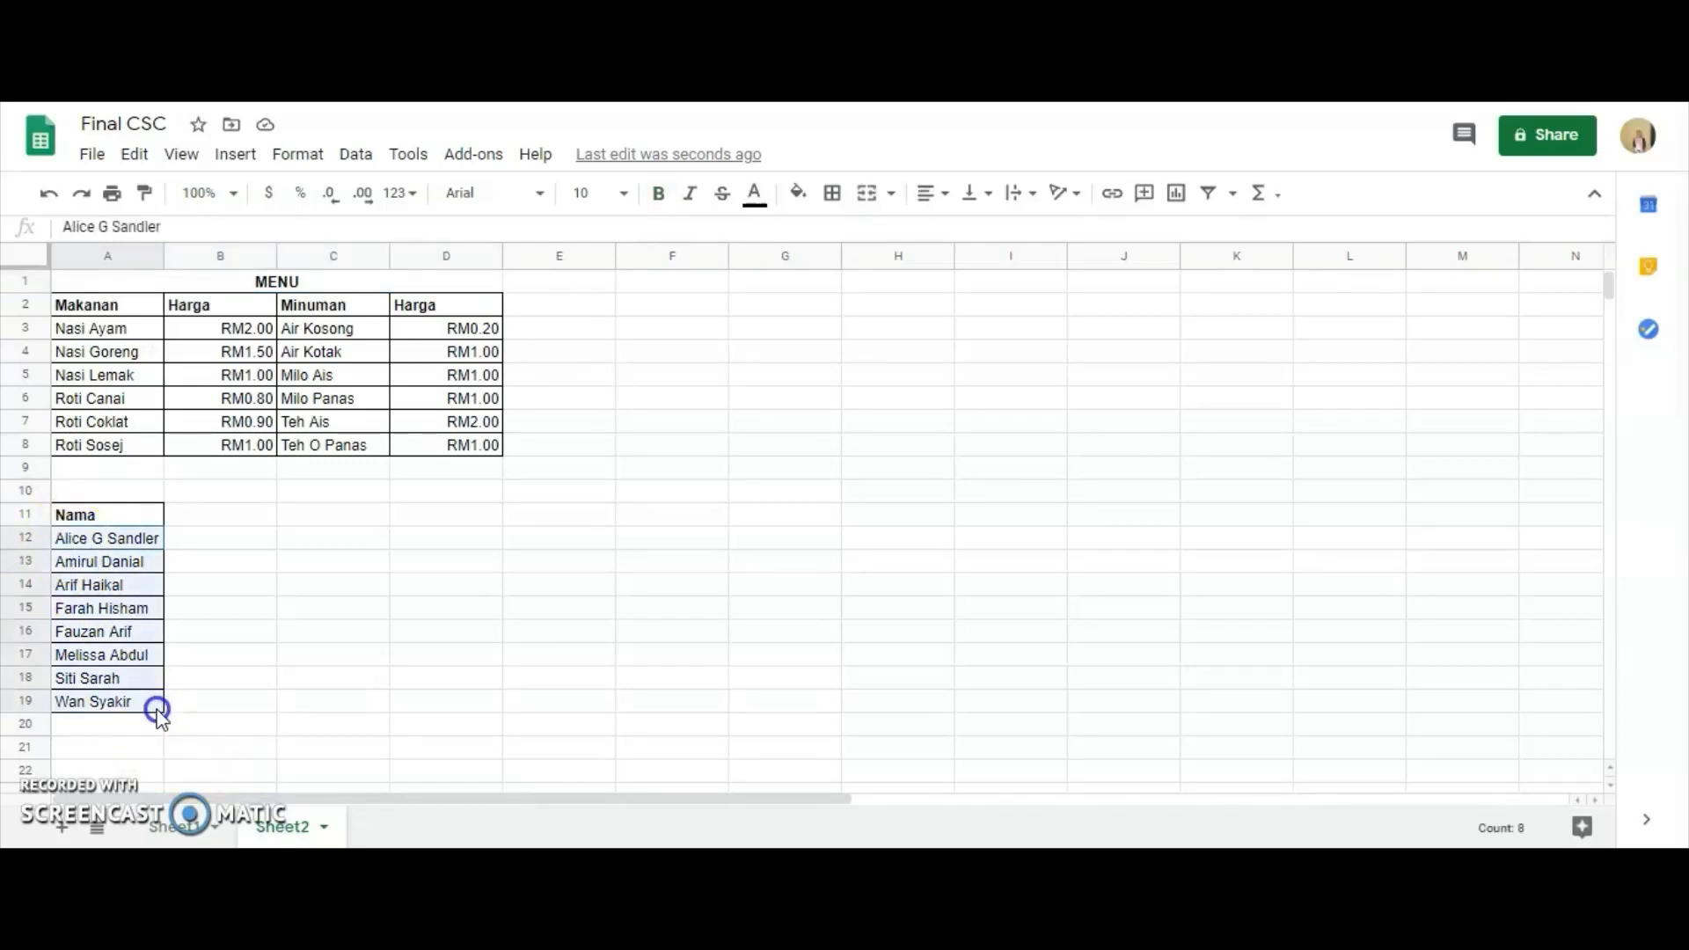
pyautogui.rightClick(98, 605)
pyautogui.click(220, 227)
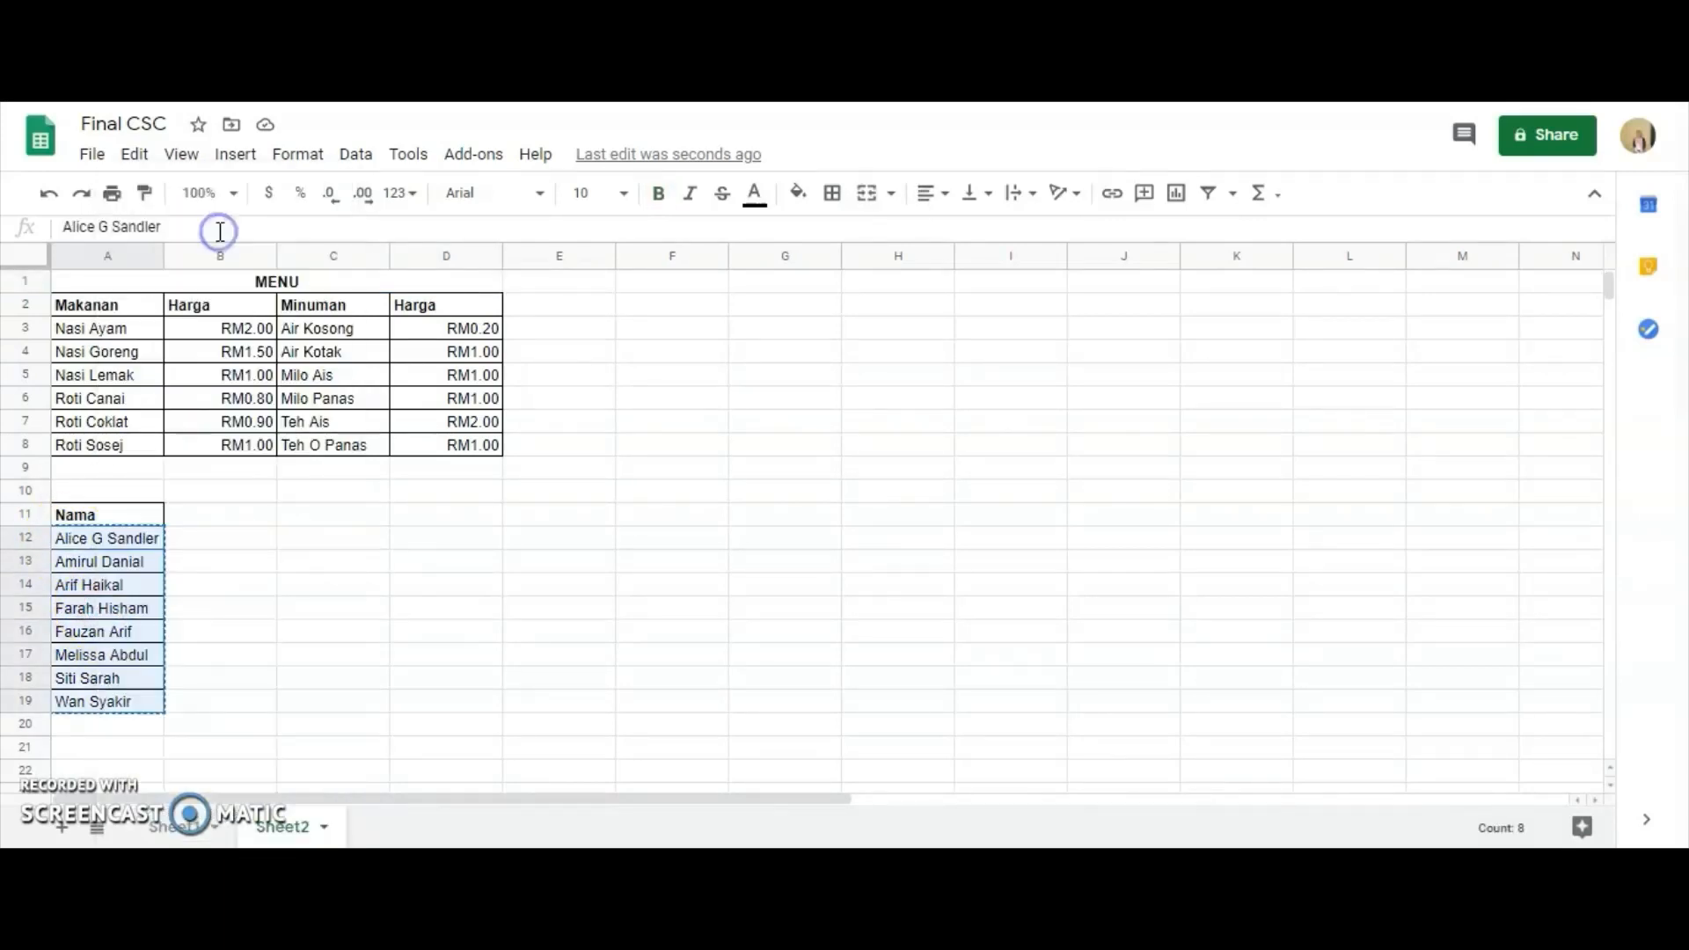
pyautogui.click(189, 826)
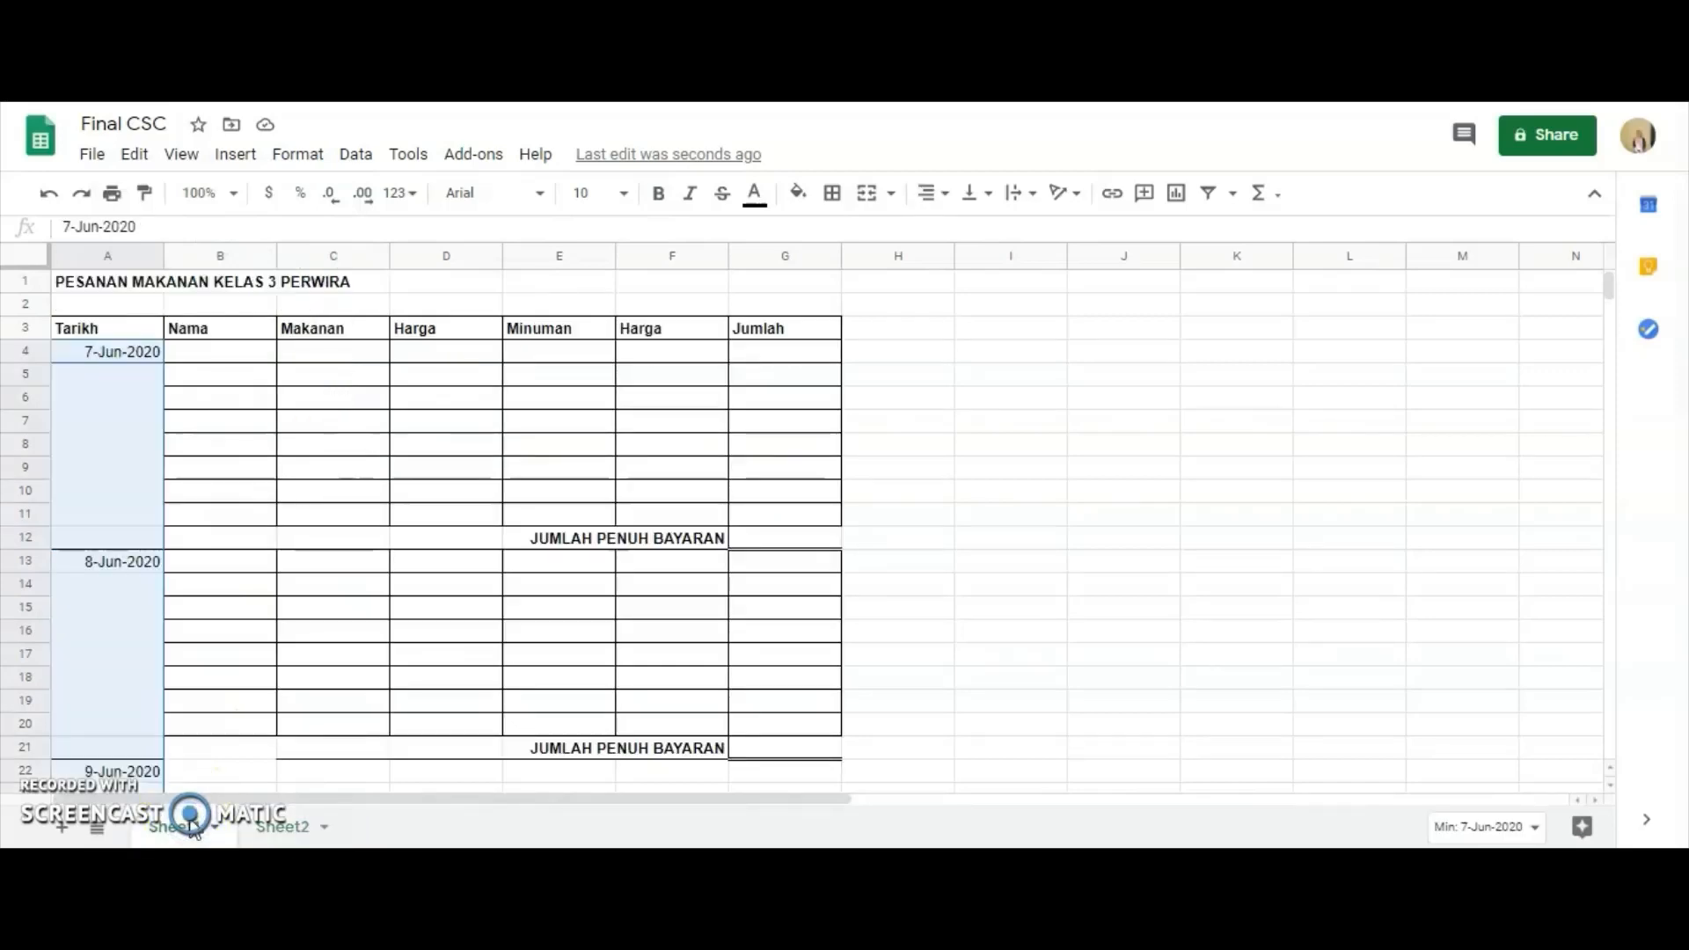
pyautogui.click(226, 356)
pyautogui.rightClick(230, 356)
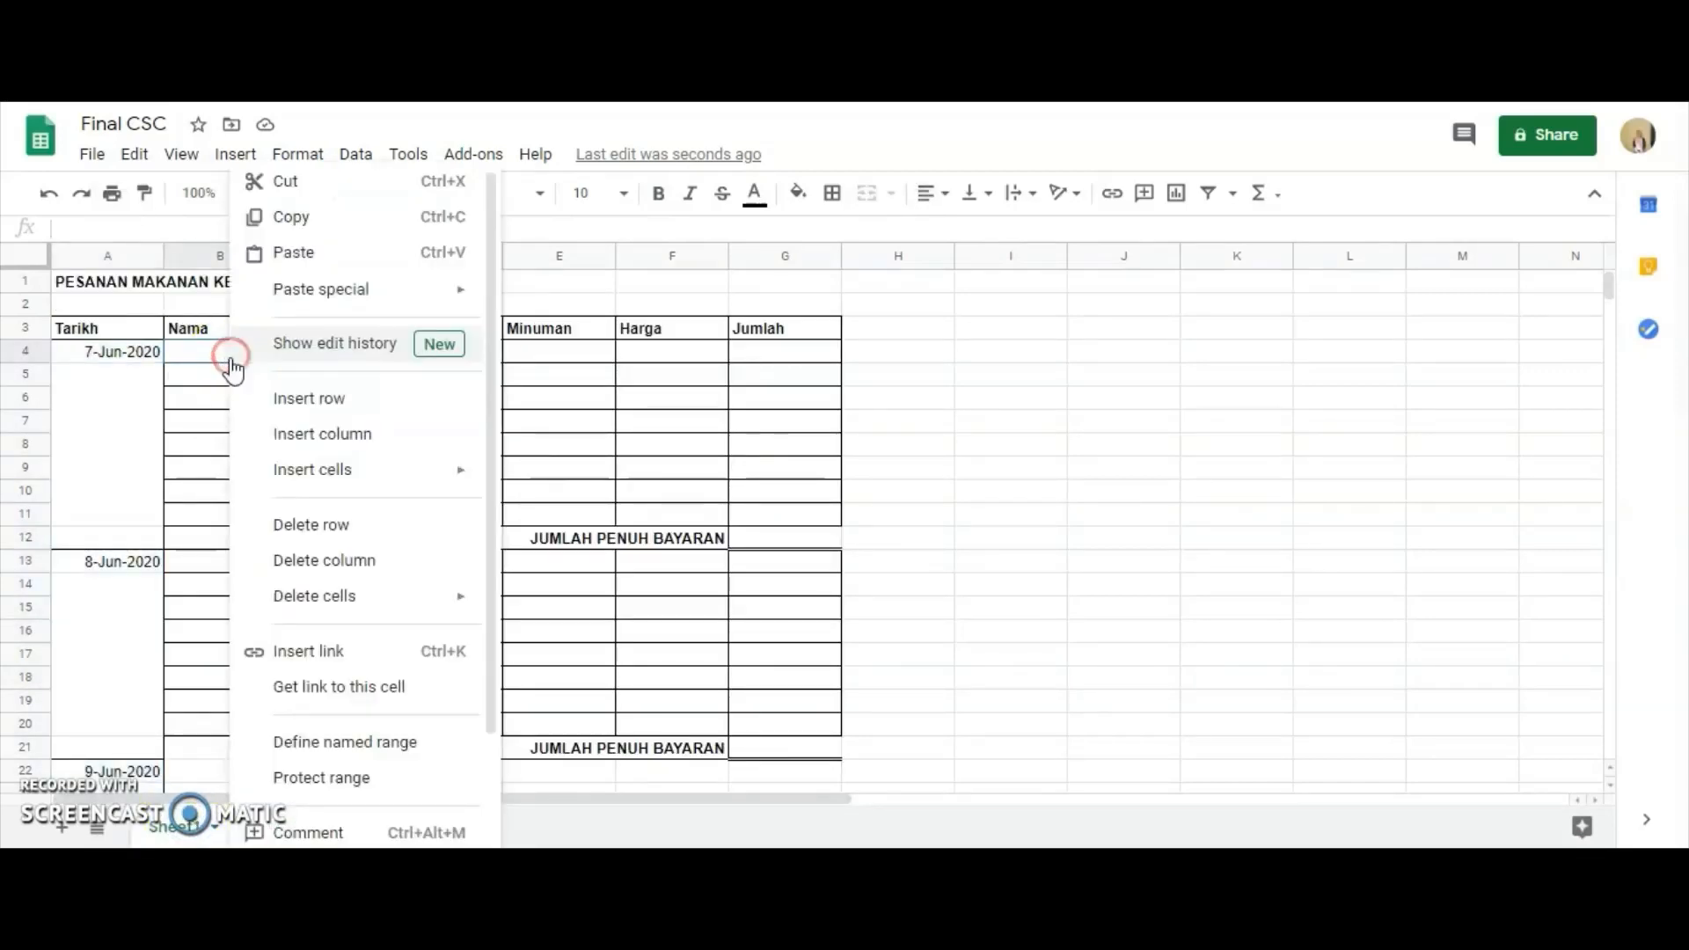
pyautogui.click(282, 252)
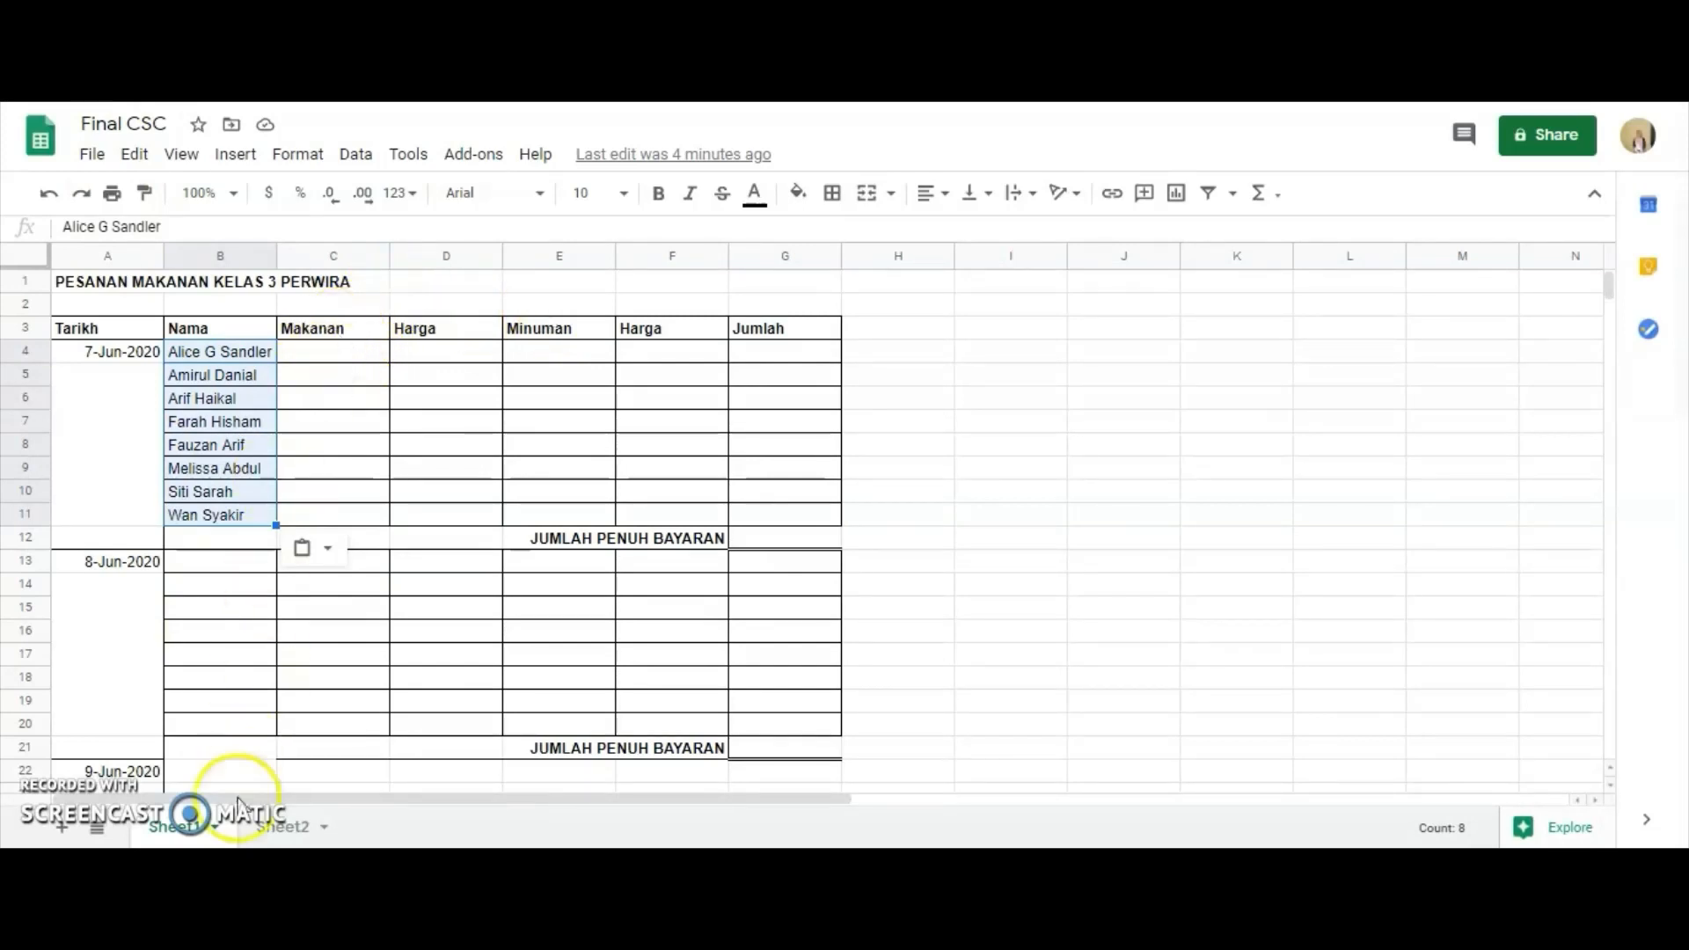
# Set up list-from-a-range data validation for the Makanan cells C4:C11 on Sheet1, using the food names in Sheet2!A3:A8 as the source.
pyautogui.click(273, 832)
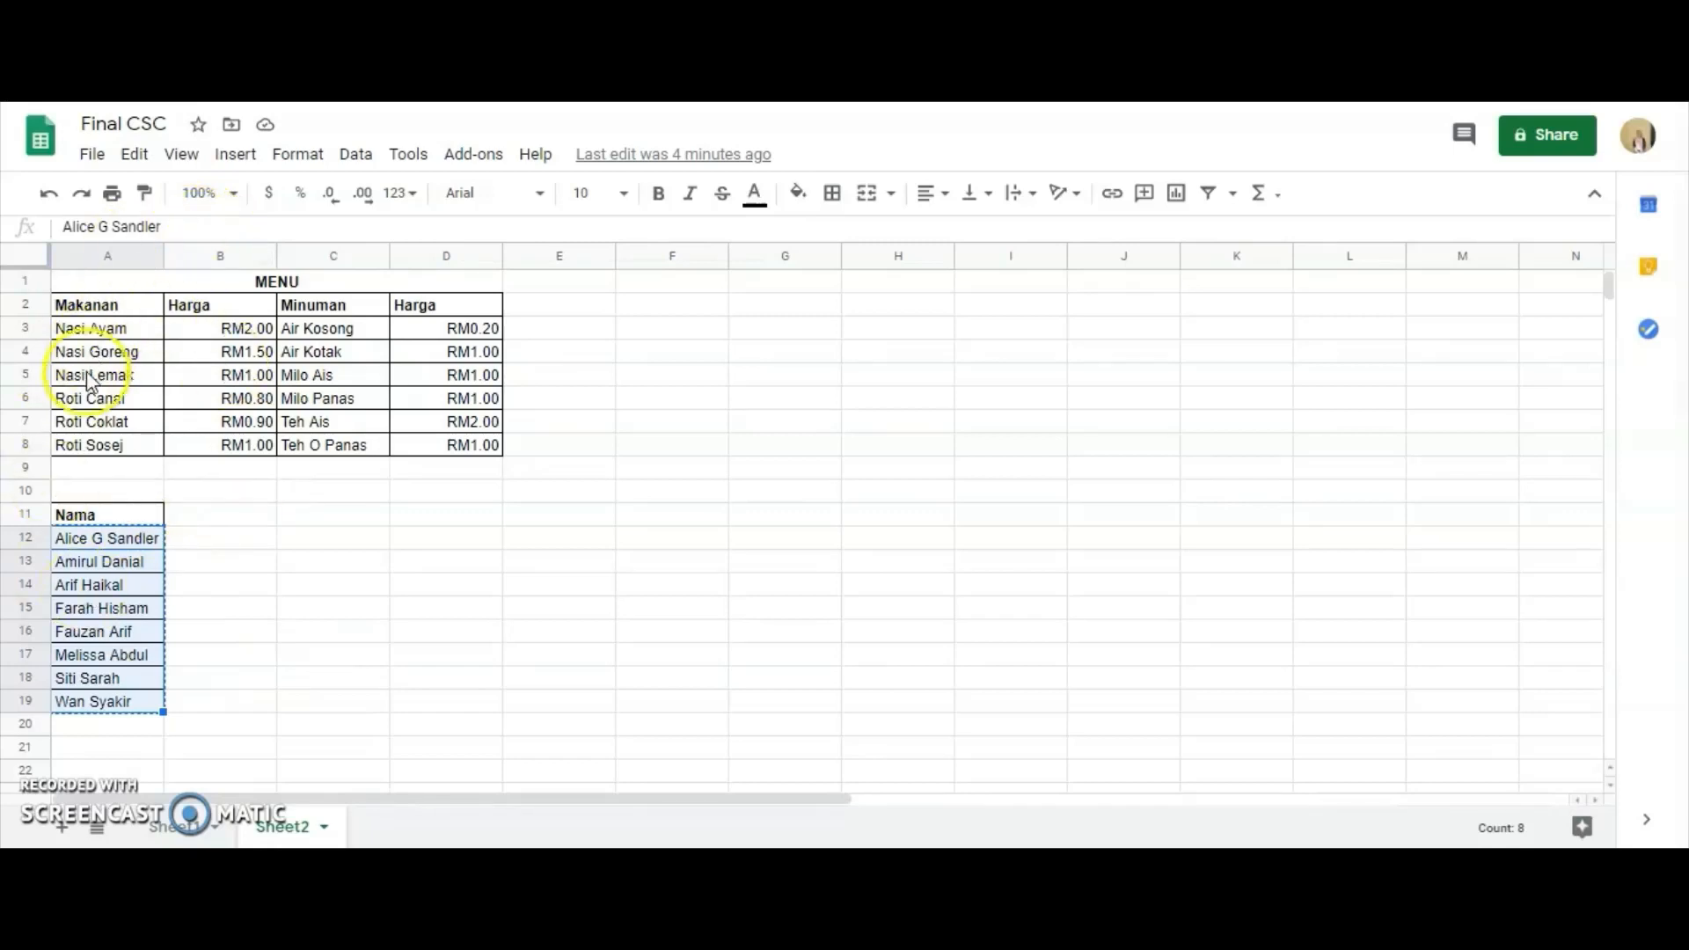
pyautogui.click(173, 832)
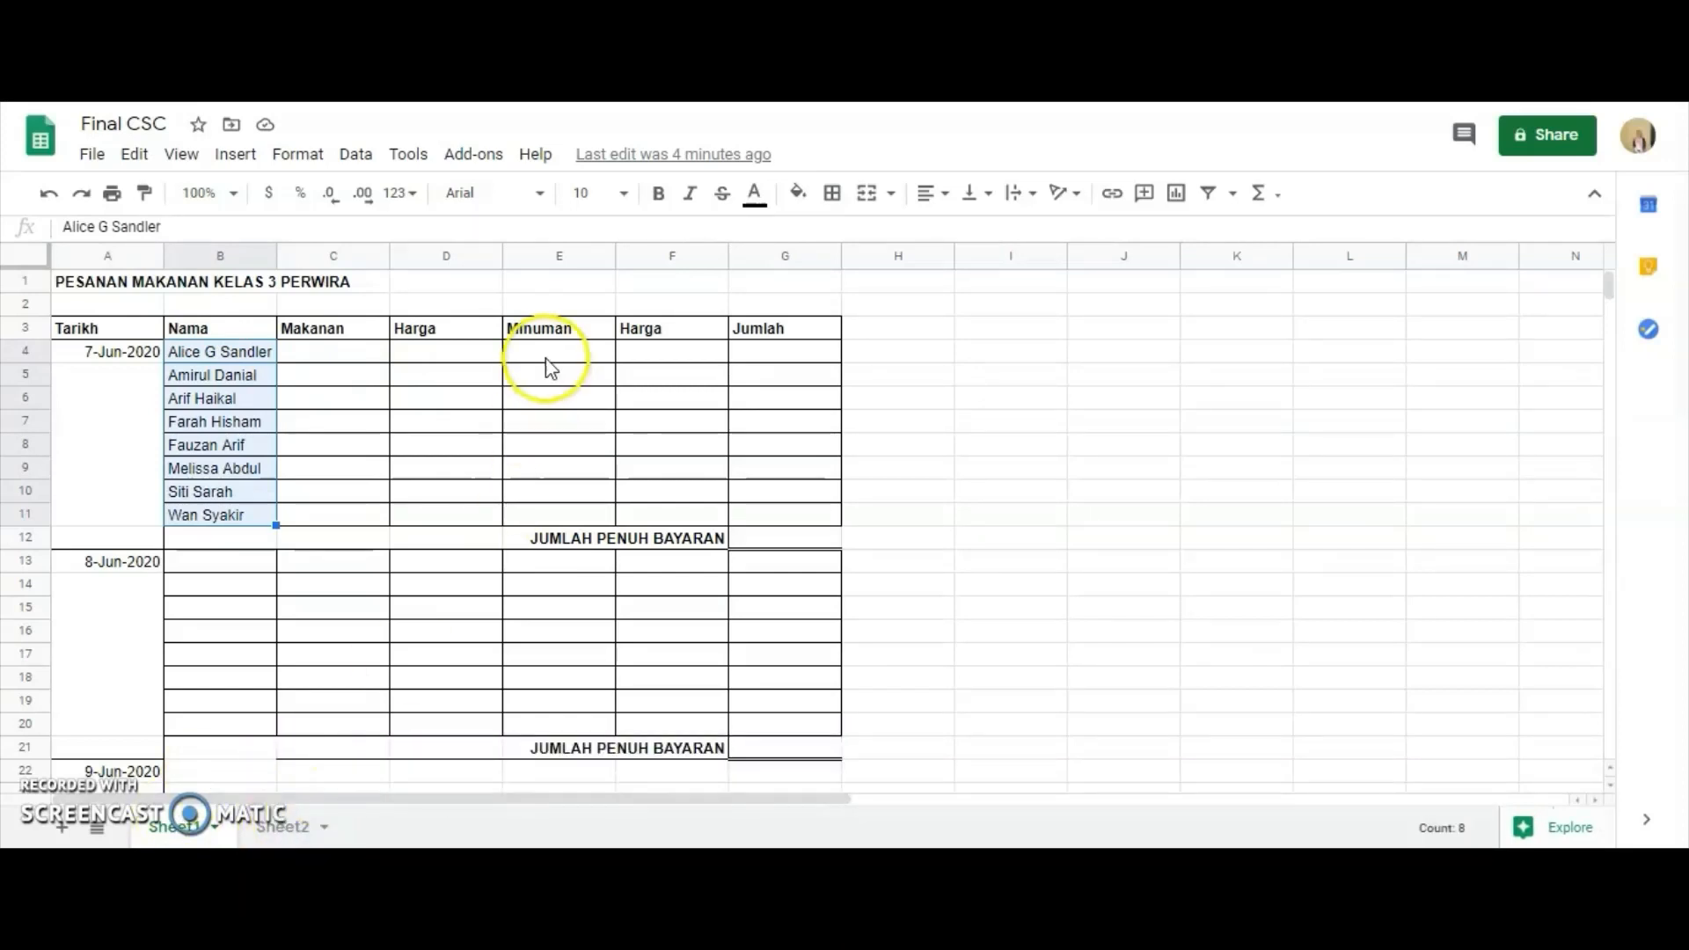
pyautogui.click(320, 351)
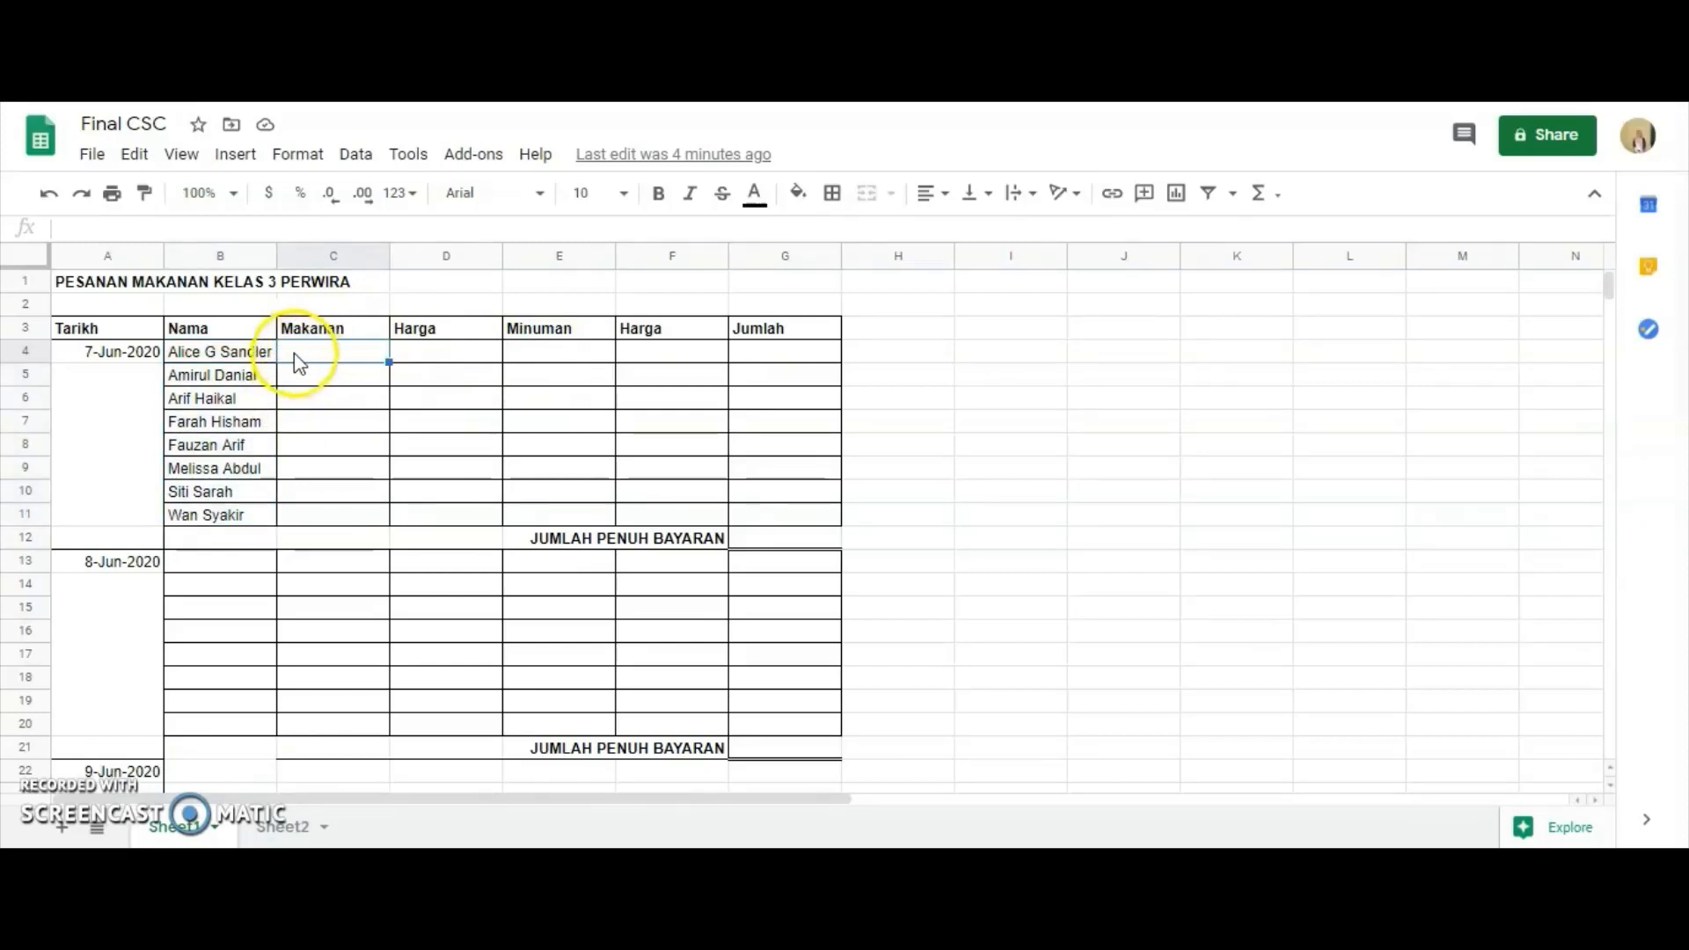
pyautogui.moveTo(347, 355); pyautogui.dragTo(354, 517)
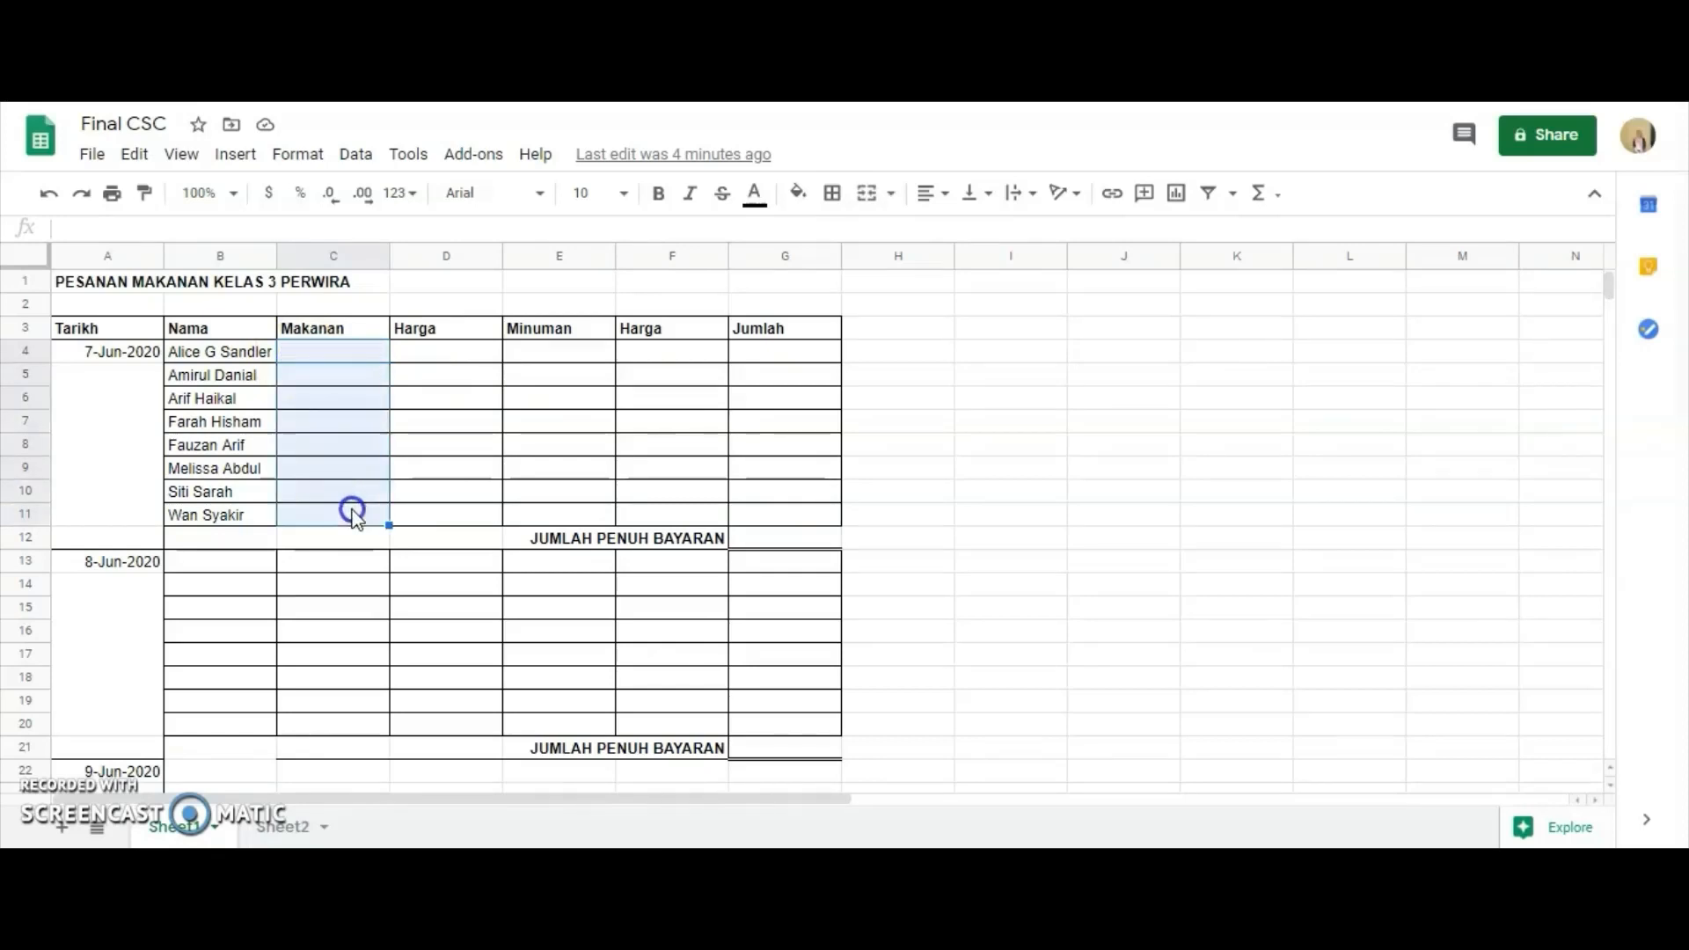
pyautogui.click(351, 159)
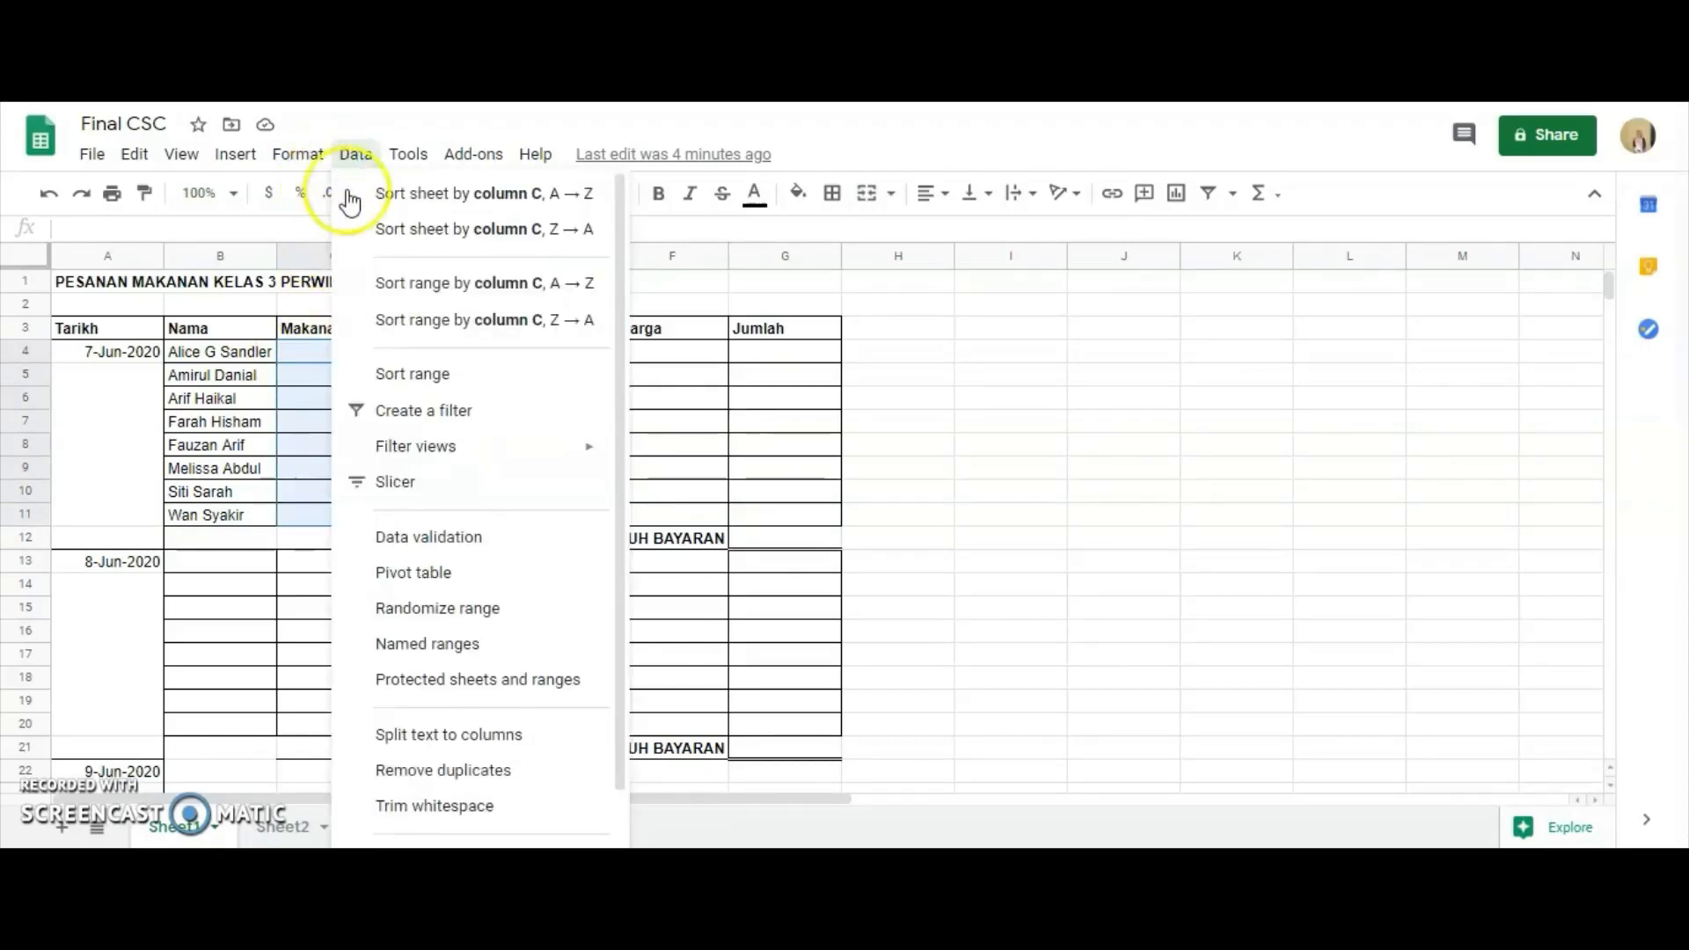
pyautogui.click(431, 545)
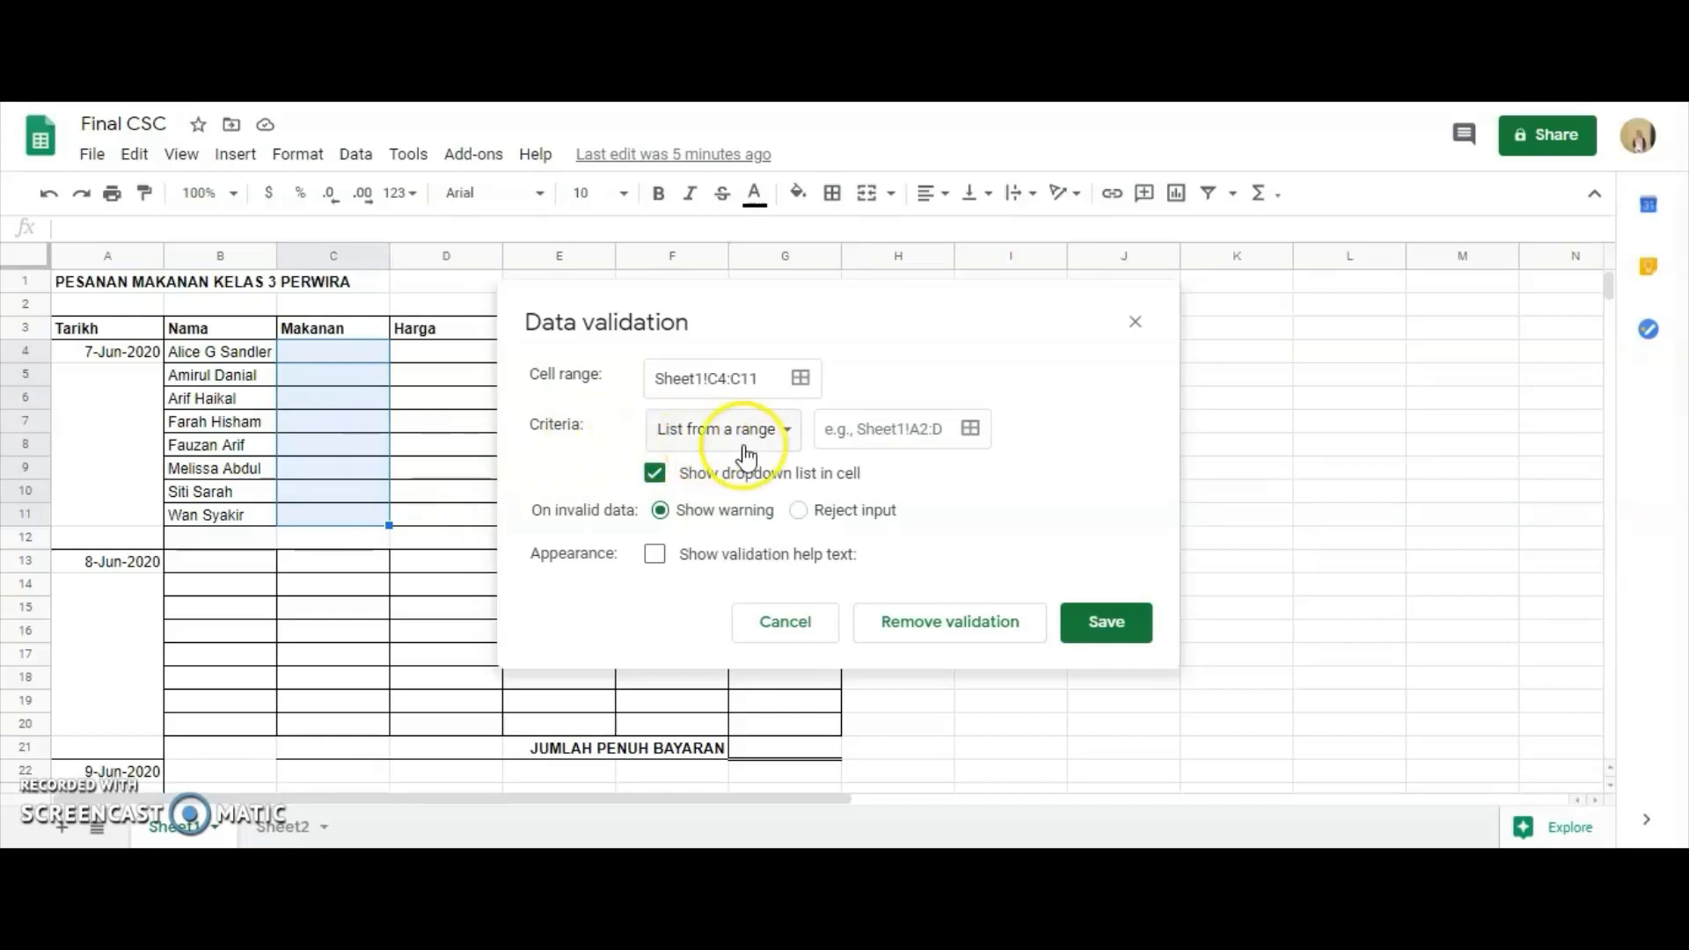
pyautogui.click(264, 832)
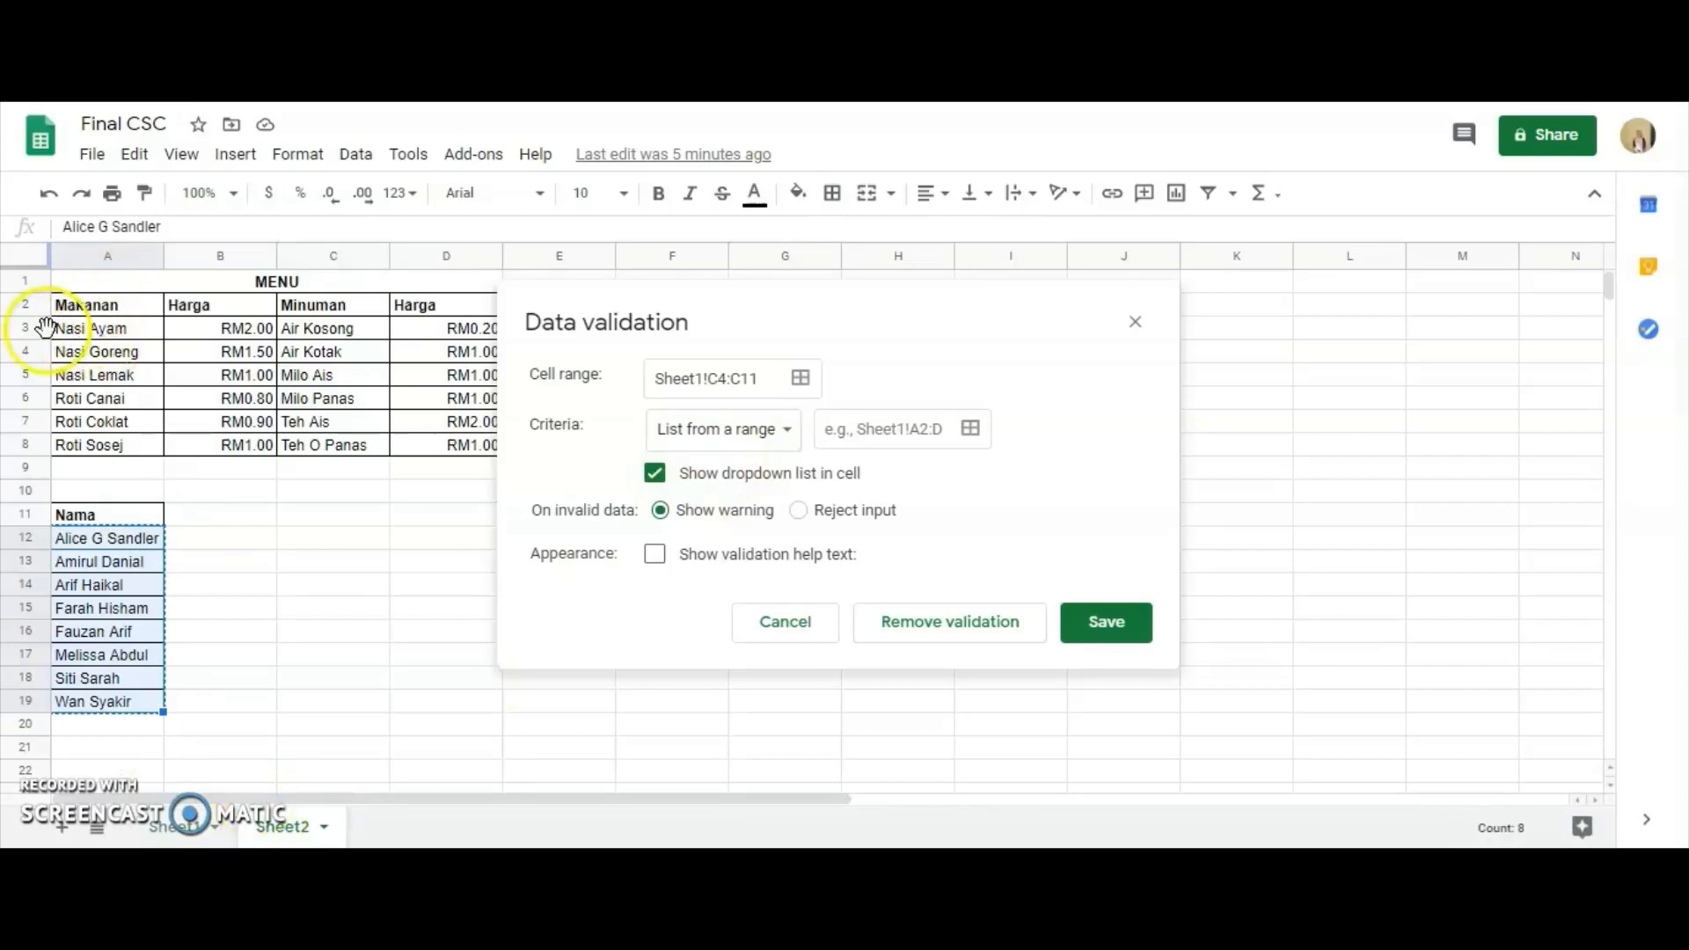
pyautogui.click(840, 428)
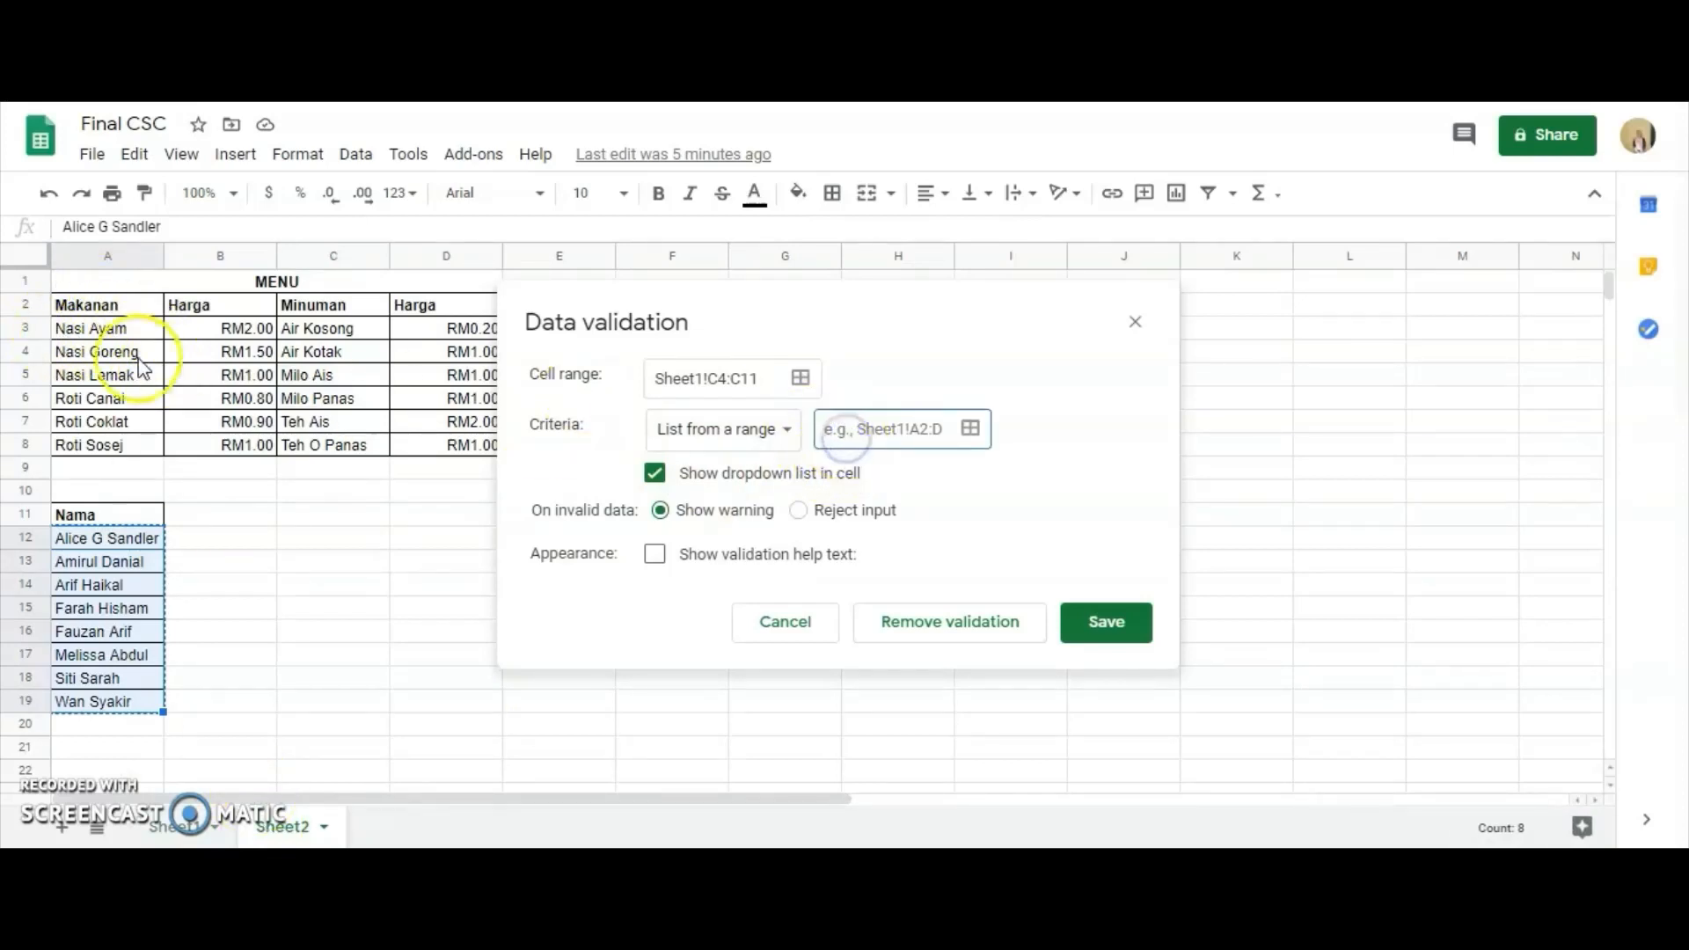
pyautogui.click(72, 332)
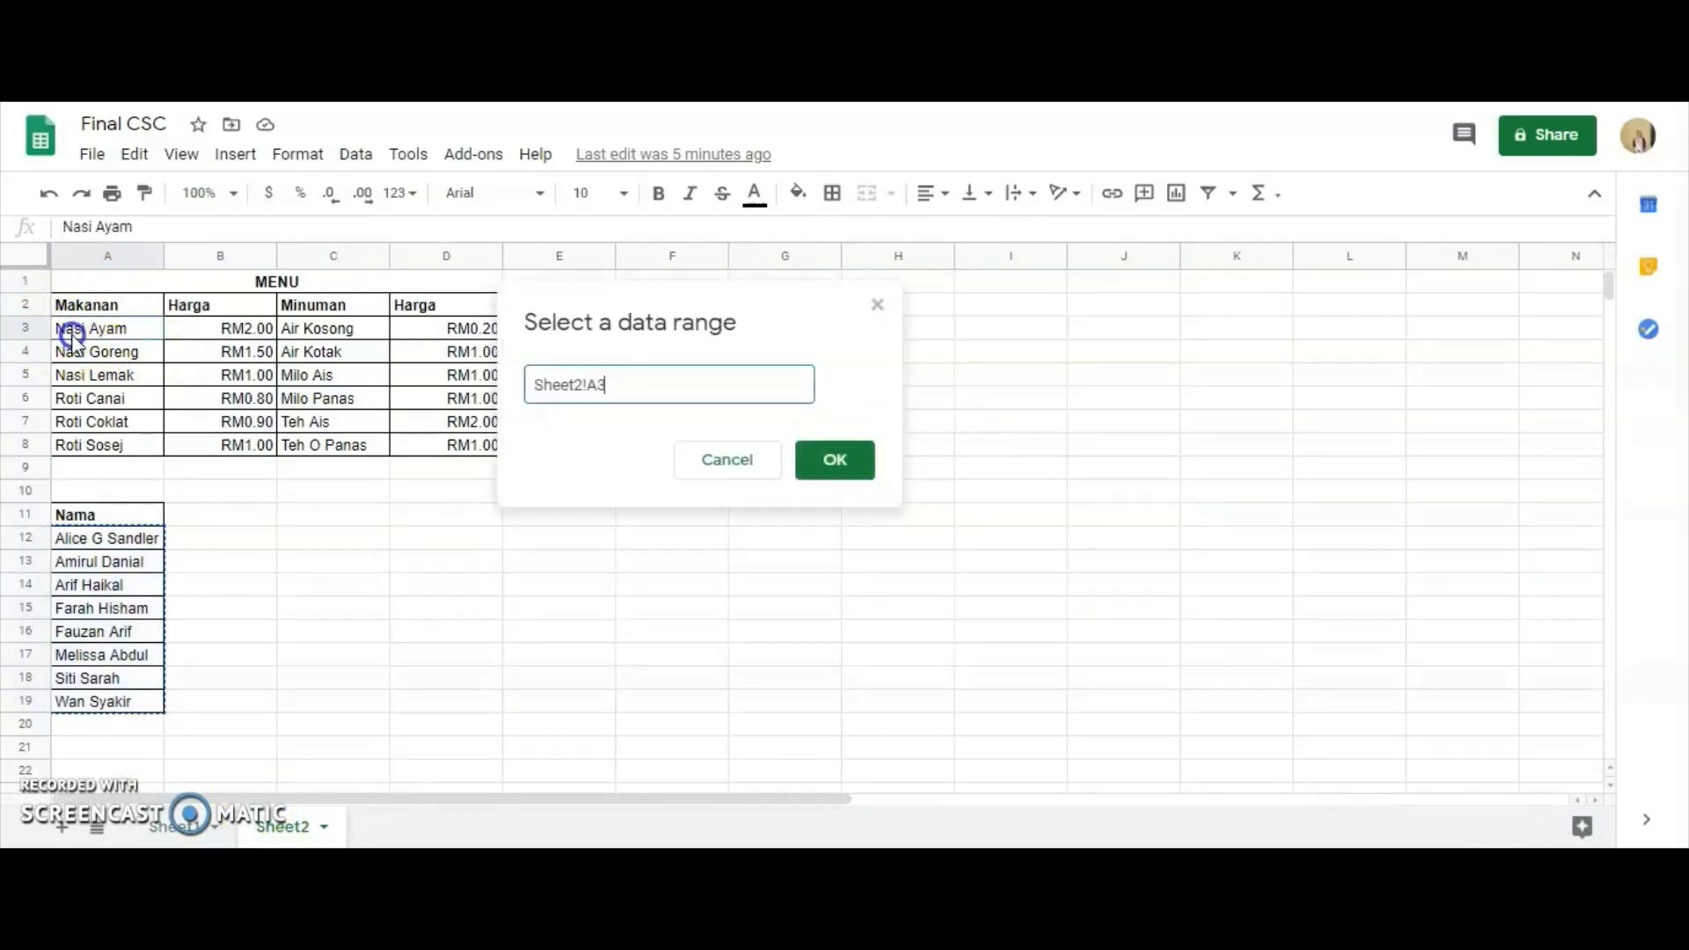
pyautogui.moveTo(72, 332); pyautogui.dragTo(101, 444)
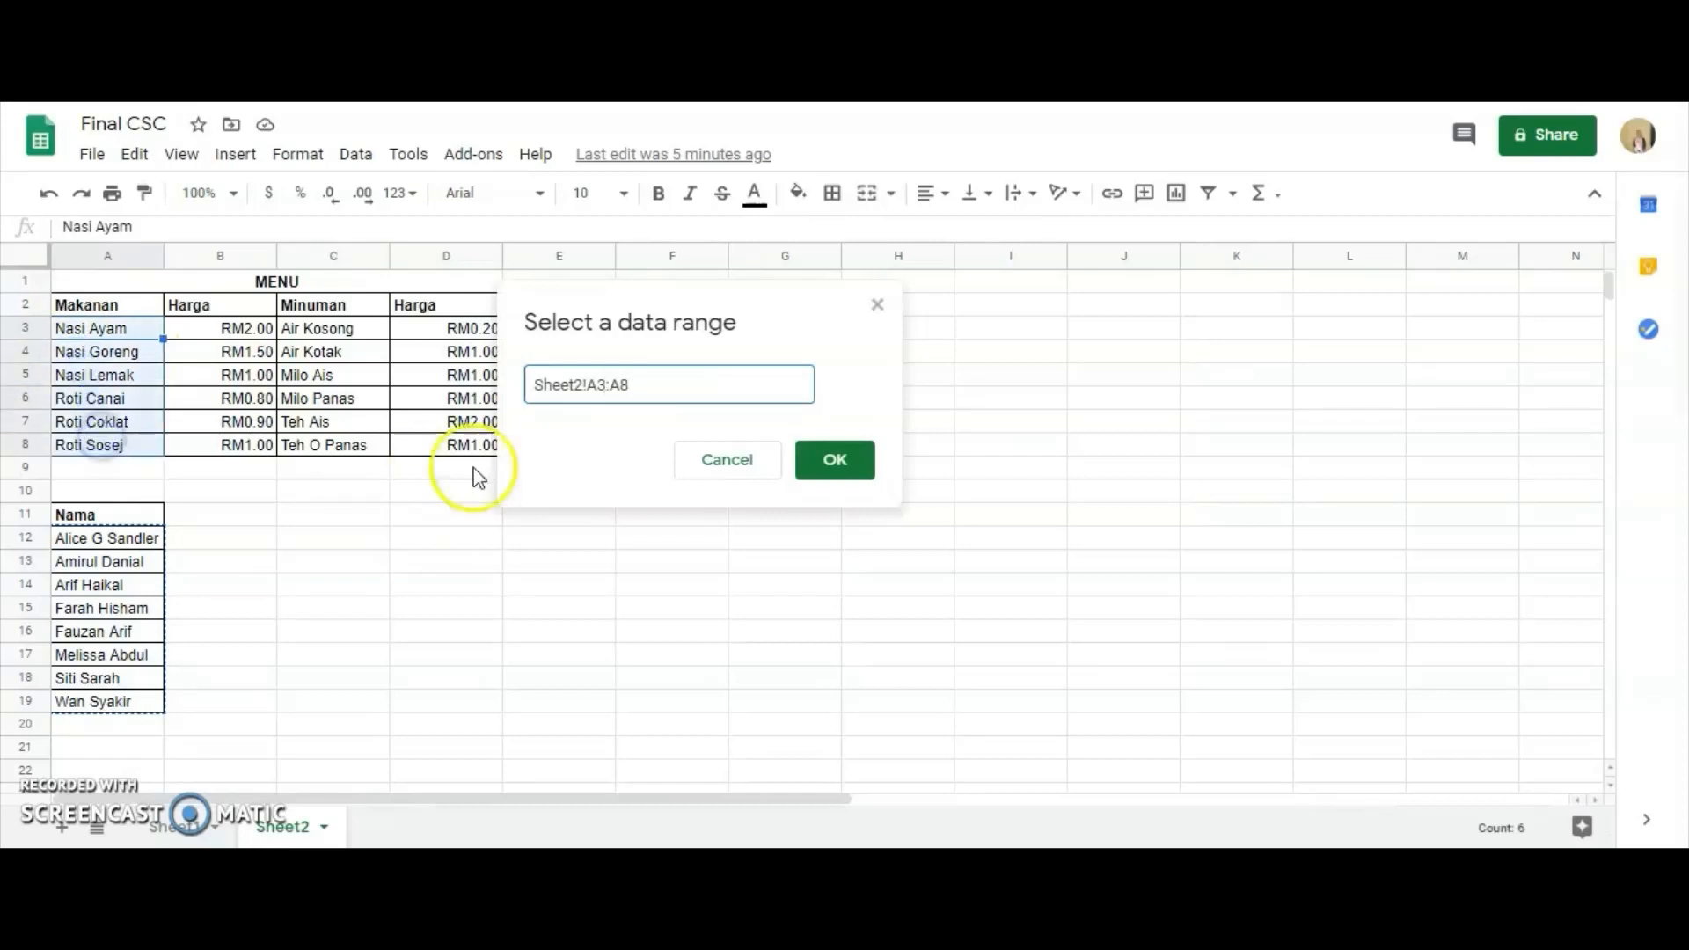
pyautogui.click(821, 475)
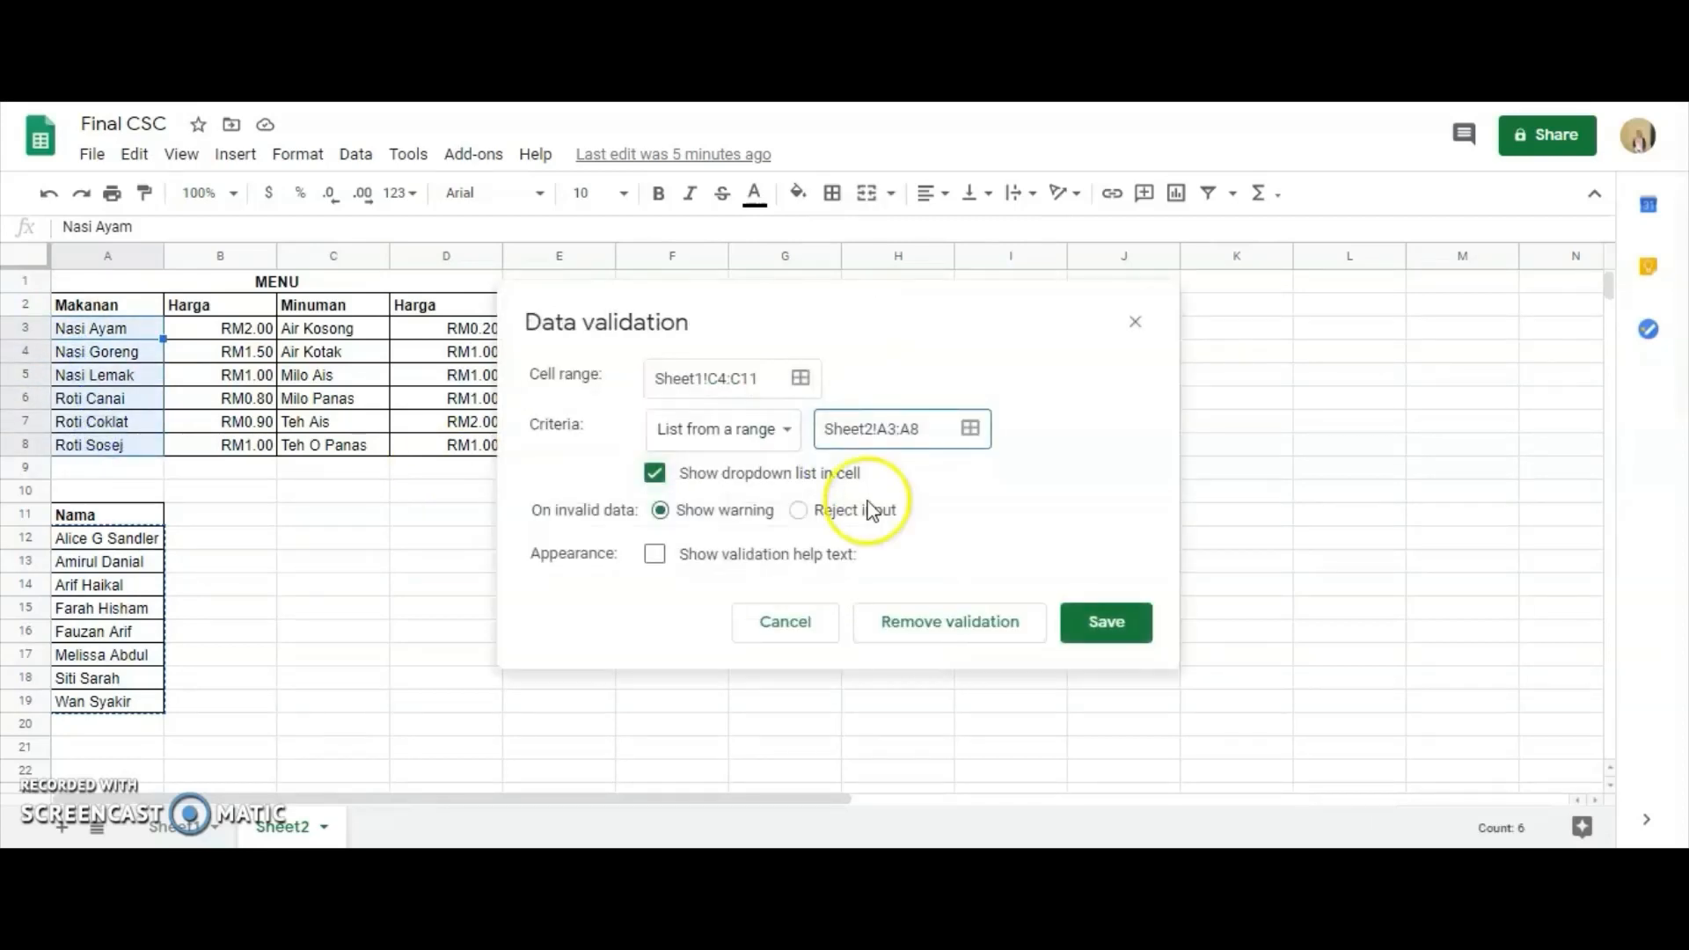
# Turn off showing the dropdown list in the cells and save the validation rule for C4:C11.
pyautogui.click(657, 475)
pyautogui.click(656, 475)
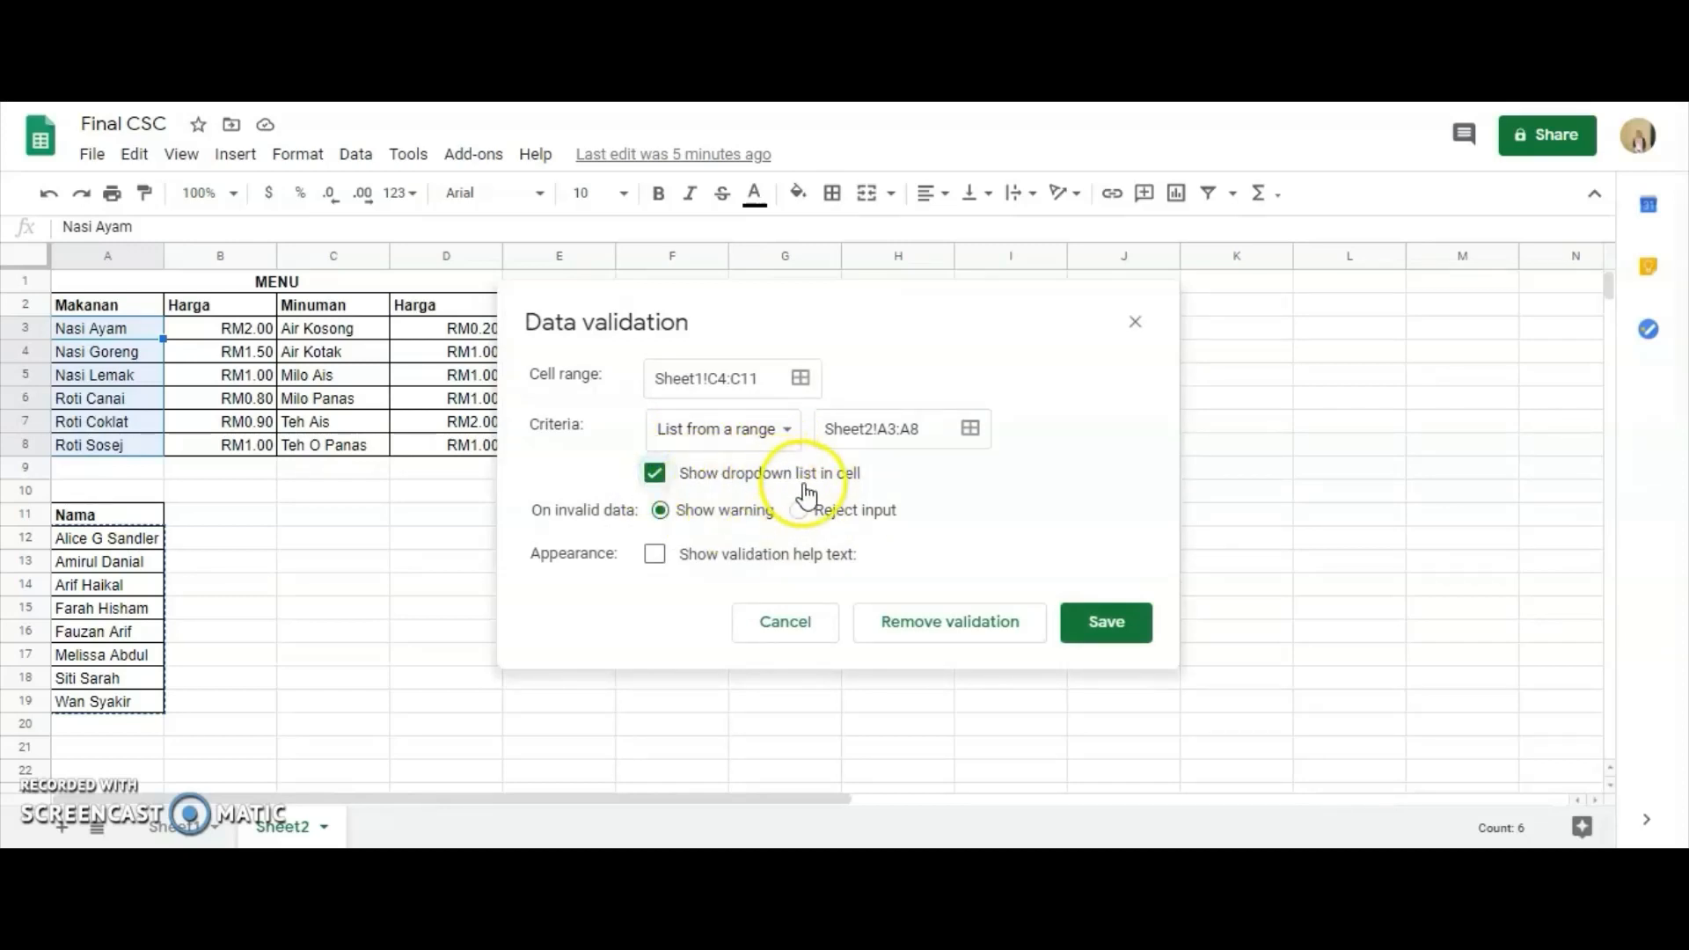
pyautogui.click(647, 476)
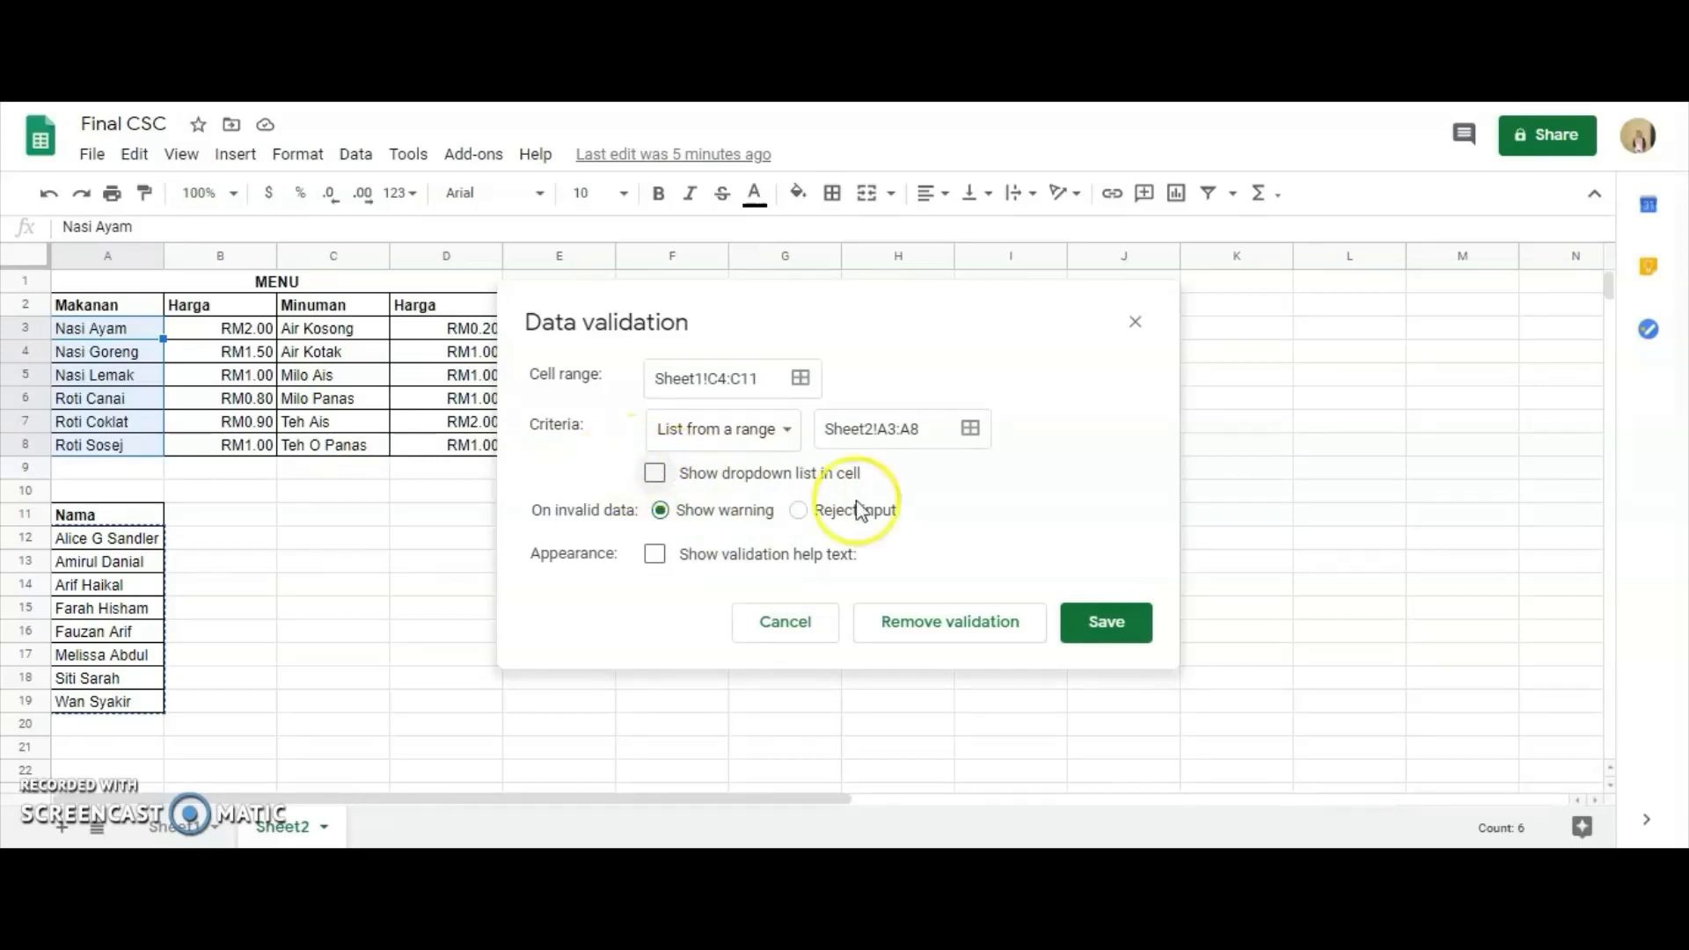
pyautogui.click(1105, 623)
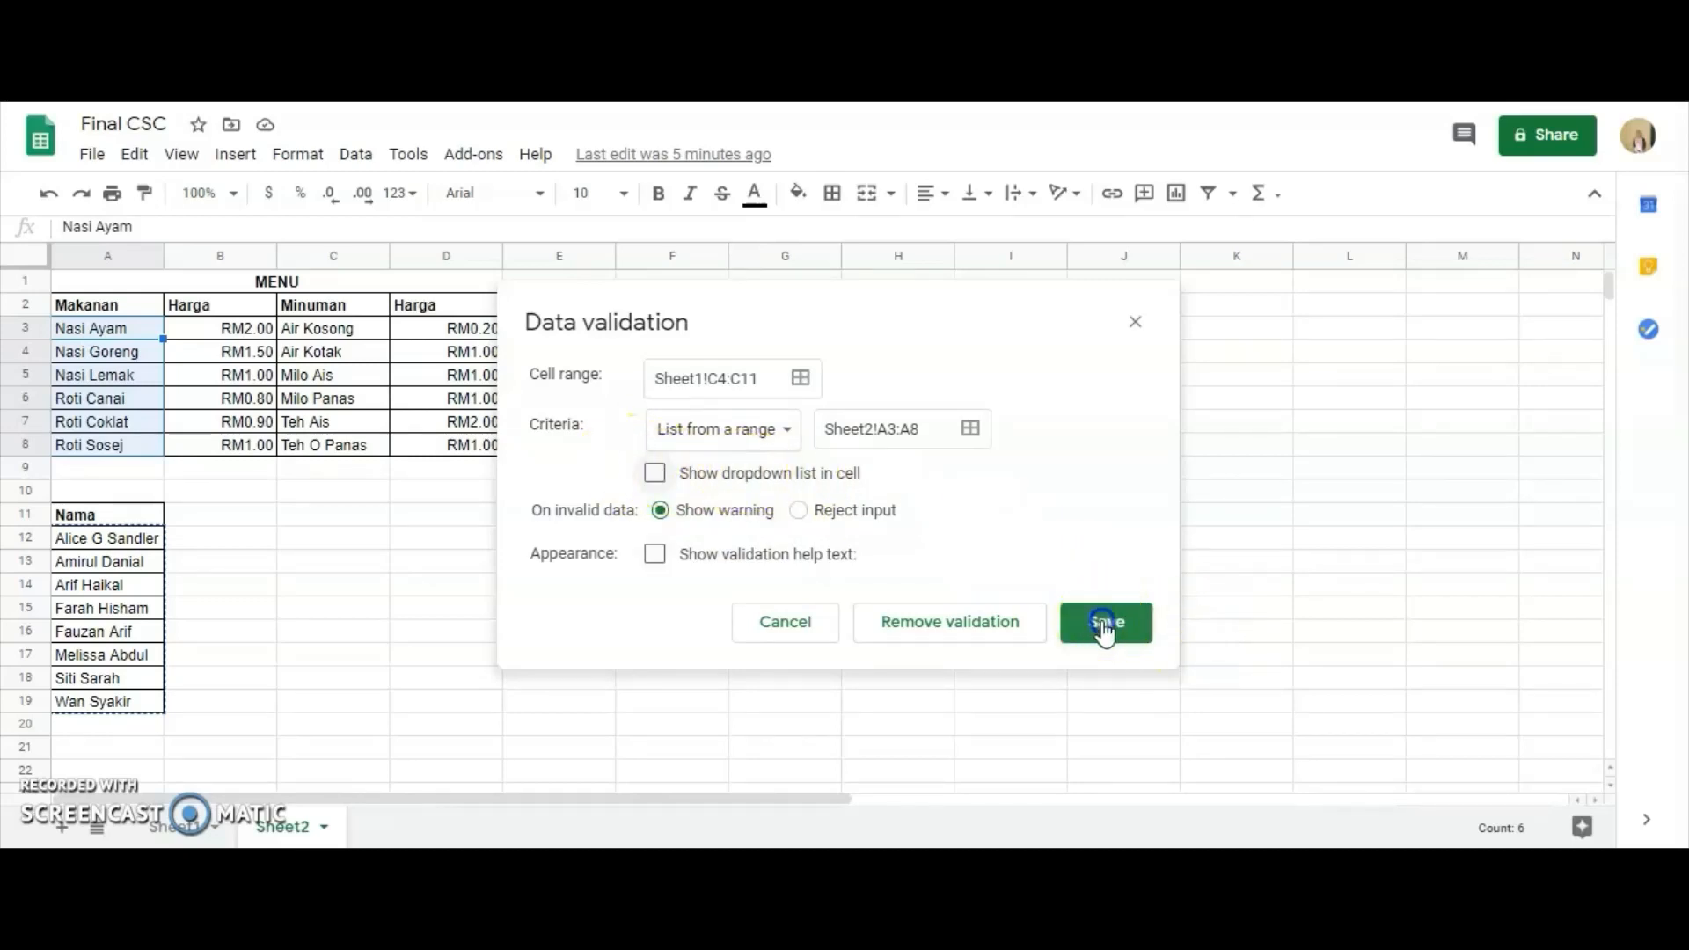
# Return to Sheet1 and test cell C4 to see how the validation list behaves without the dropdown arrow, leaving the cell empty.
pyautogui.click(175, 829)
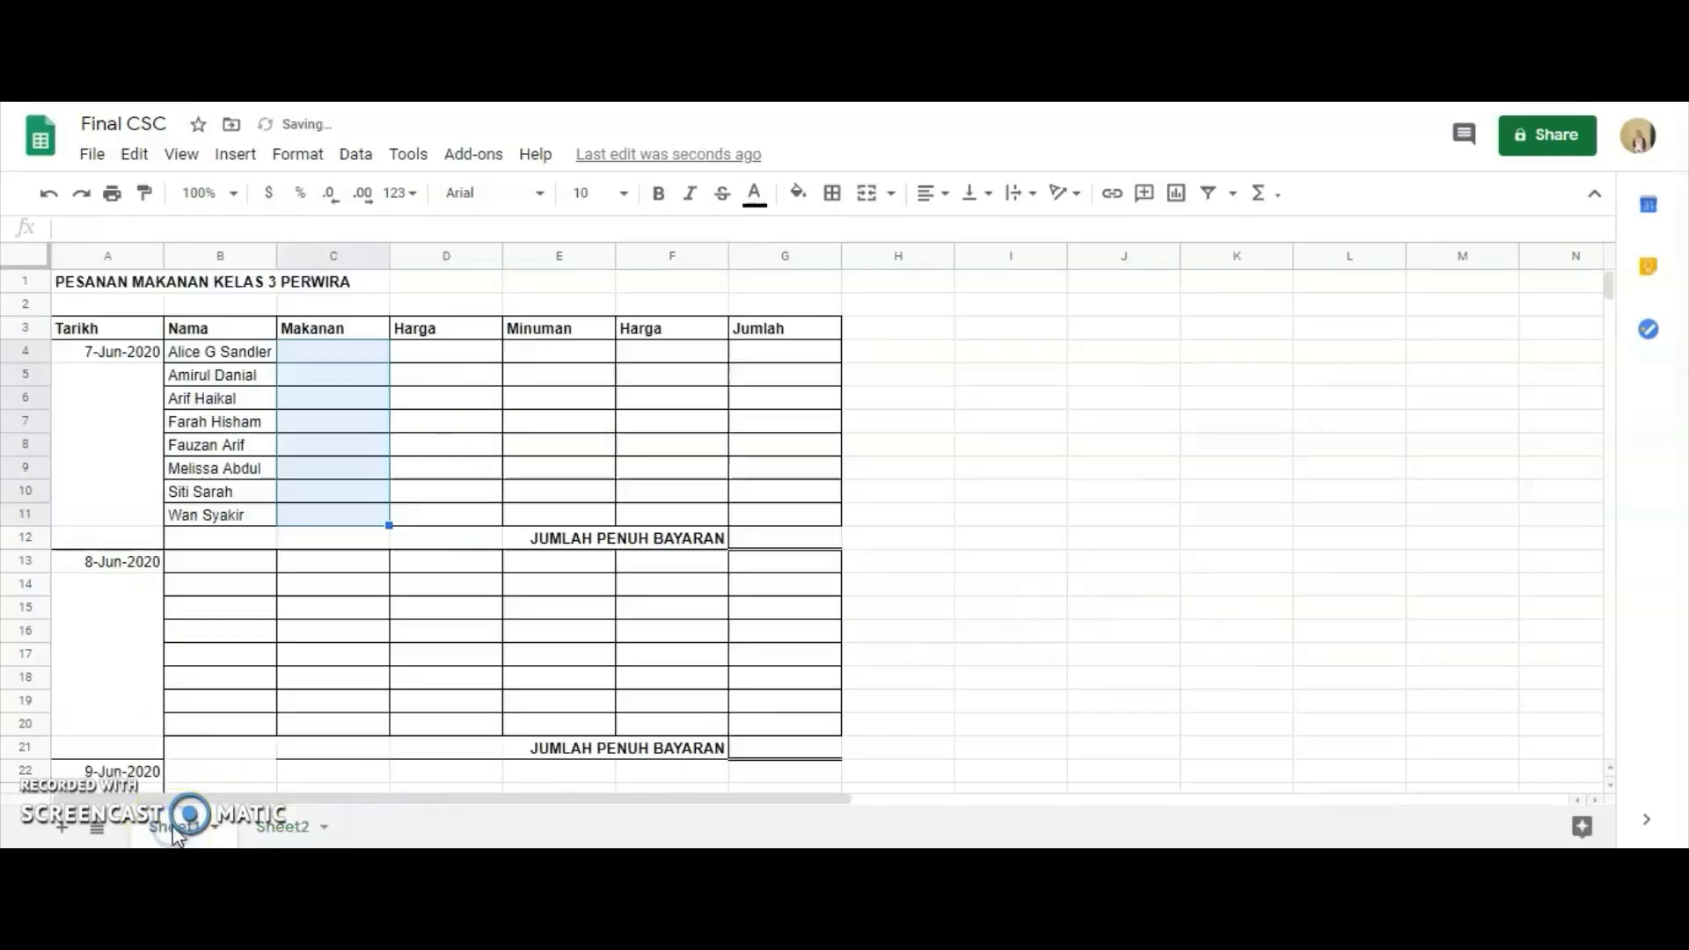
pyautogui.click(377, 353)
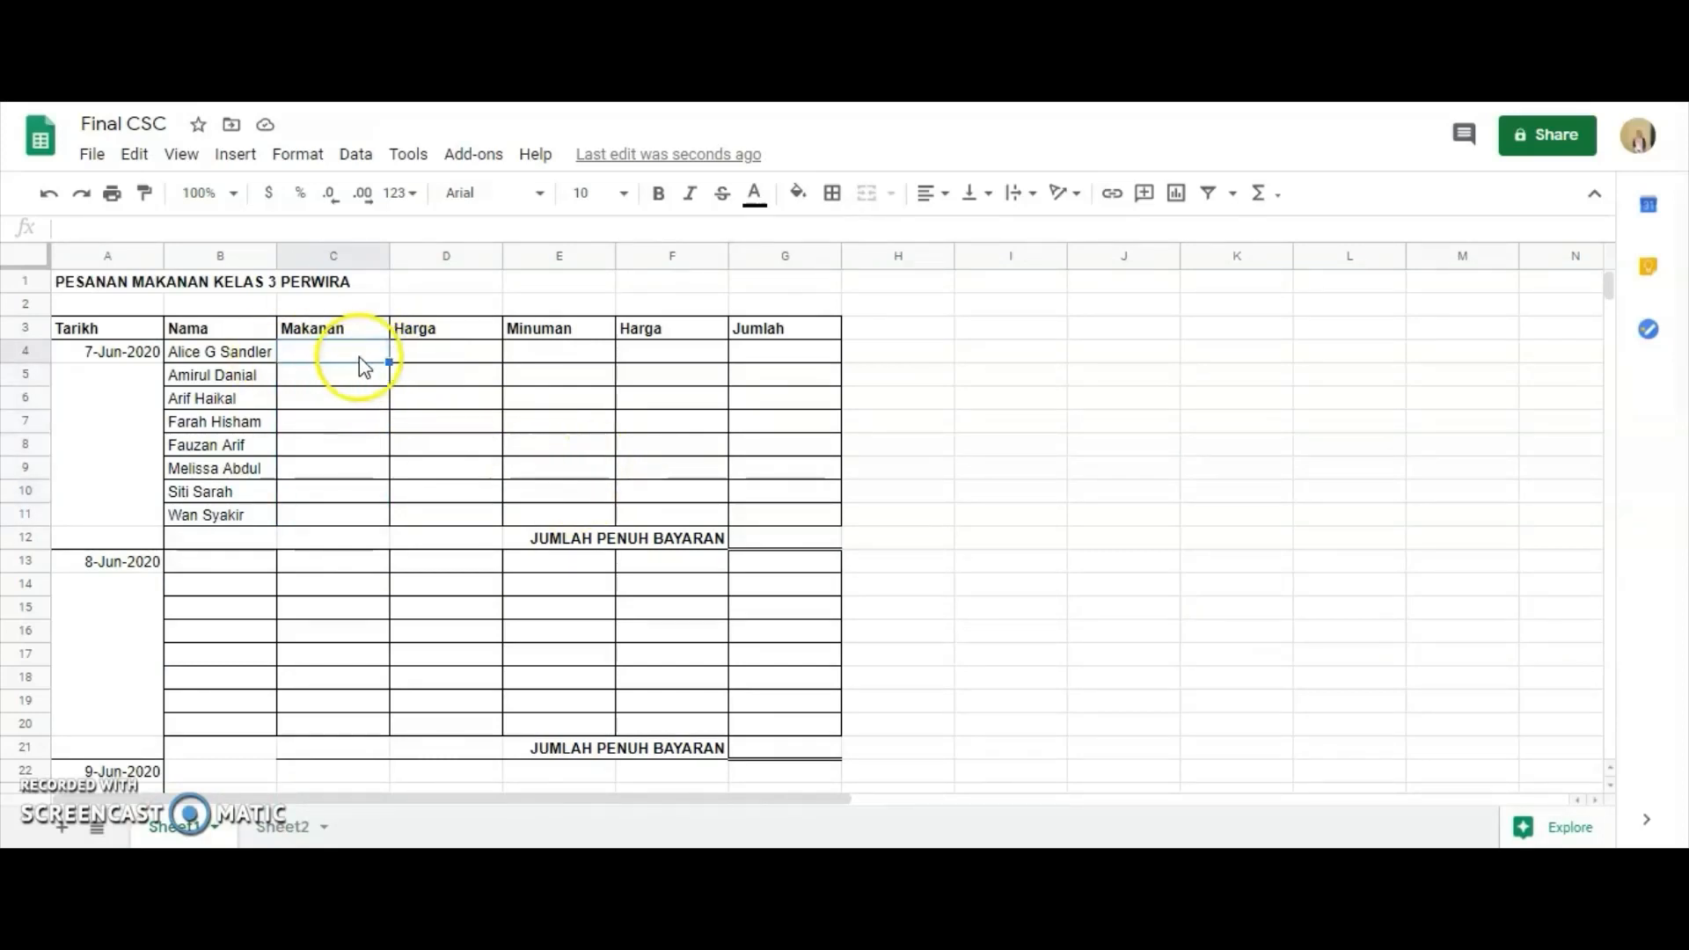
pyautogui.click(351, 356)
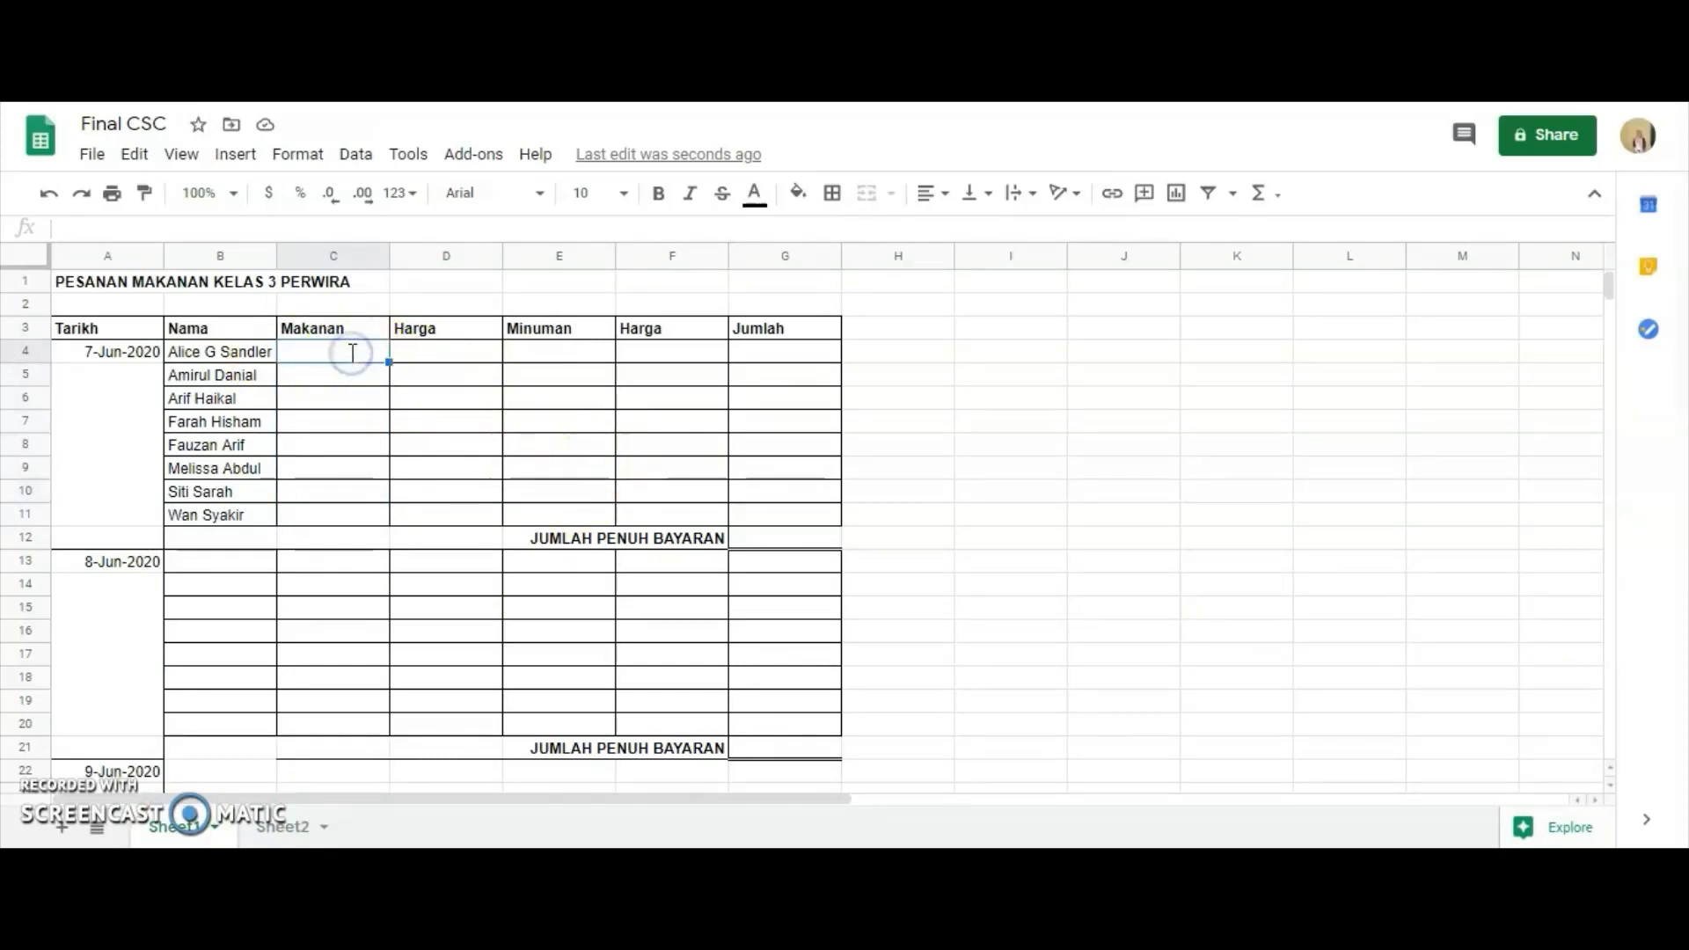
pyautogui.doubleClick(352, 352)
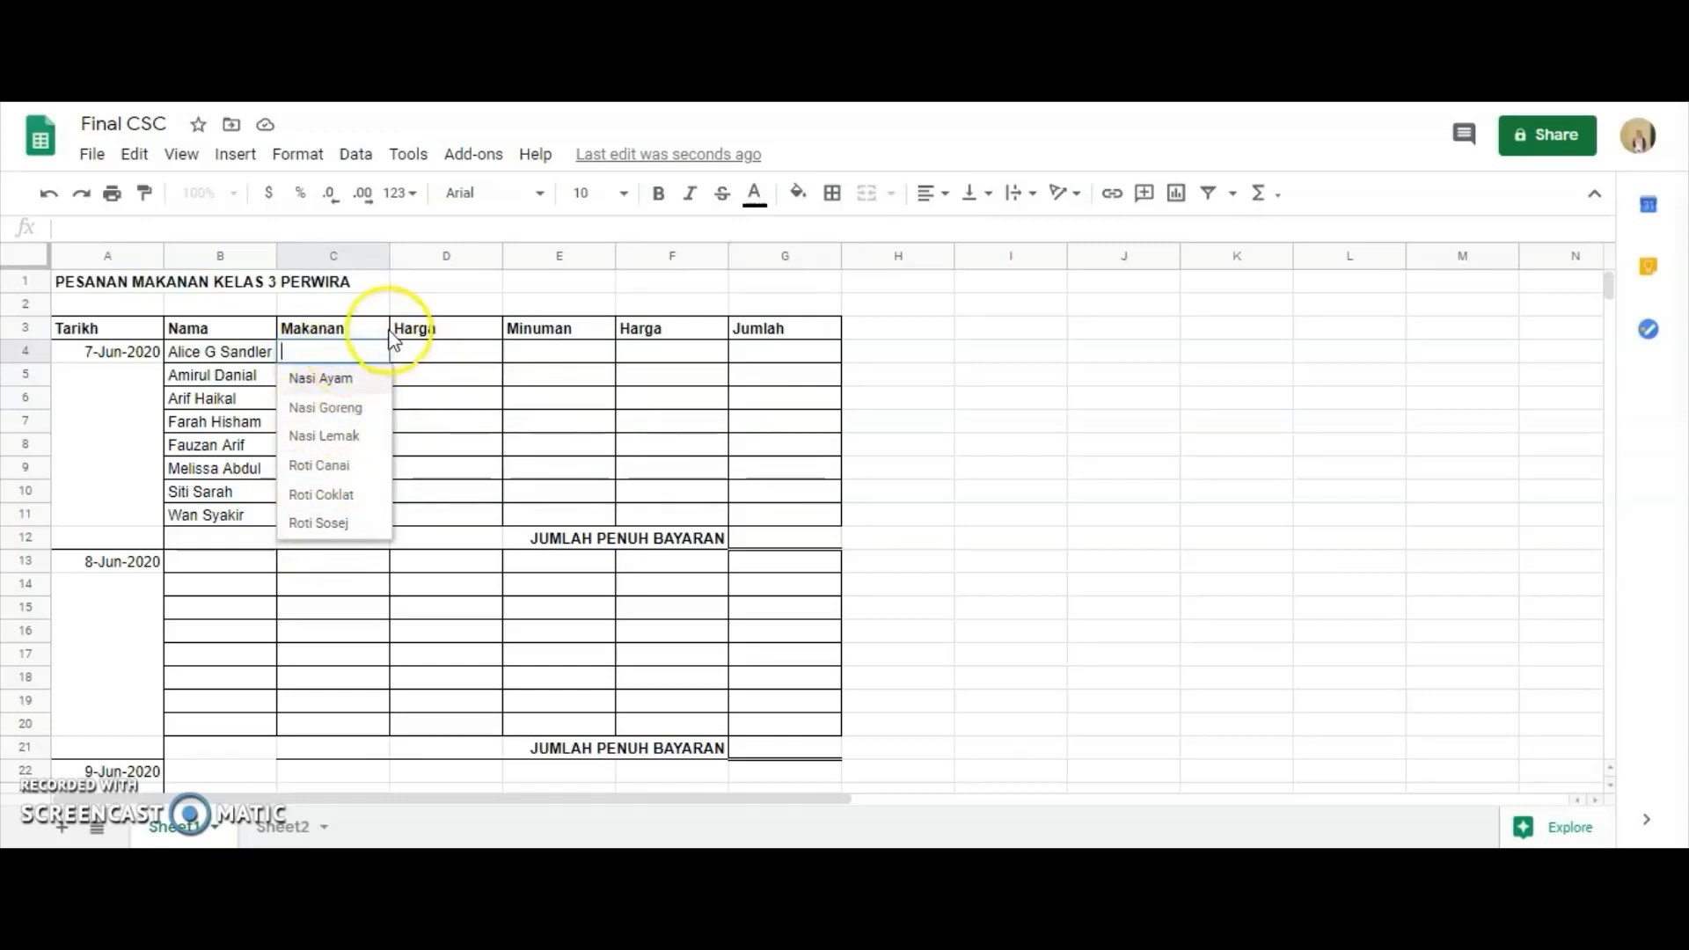
pyautogui.click(374, 331)
# Edit the data validation of C4:C11 to show the dropdown list in the cells, and save the rule.
pyautogui.moveTo(352, 352)
pyautogui.mouseDown()
pyautogui.moveTo(329, 408)
pyautogui.moveTo(349, 525)
pyautogui.mouseUp()
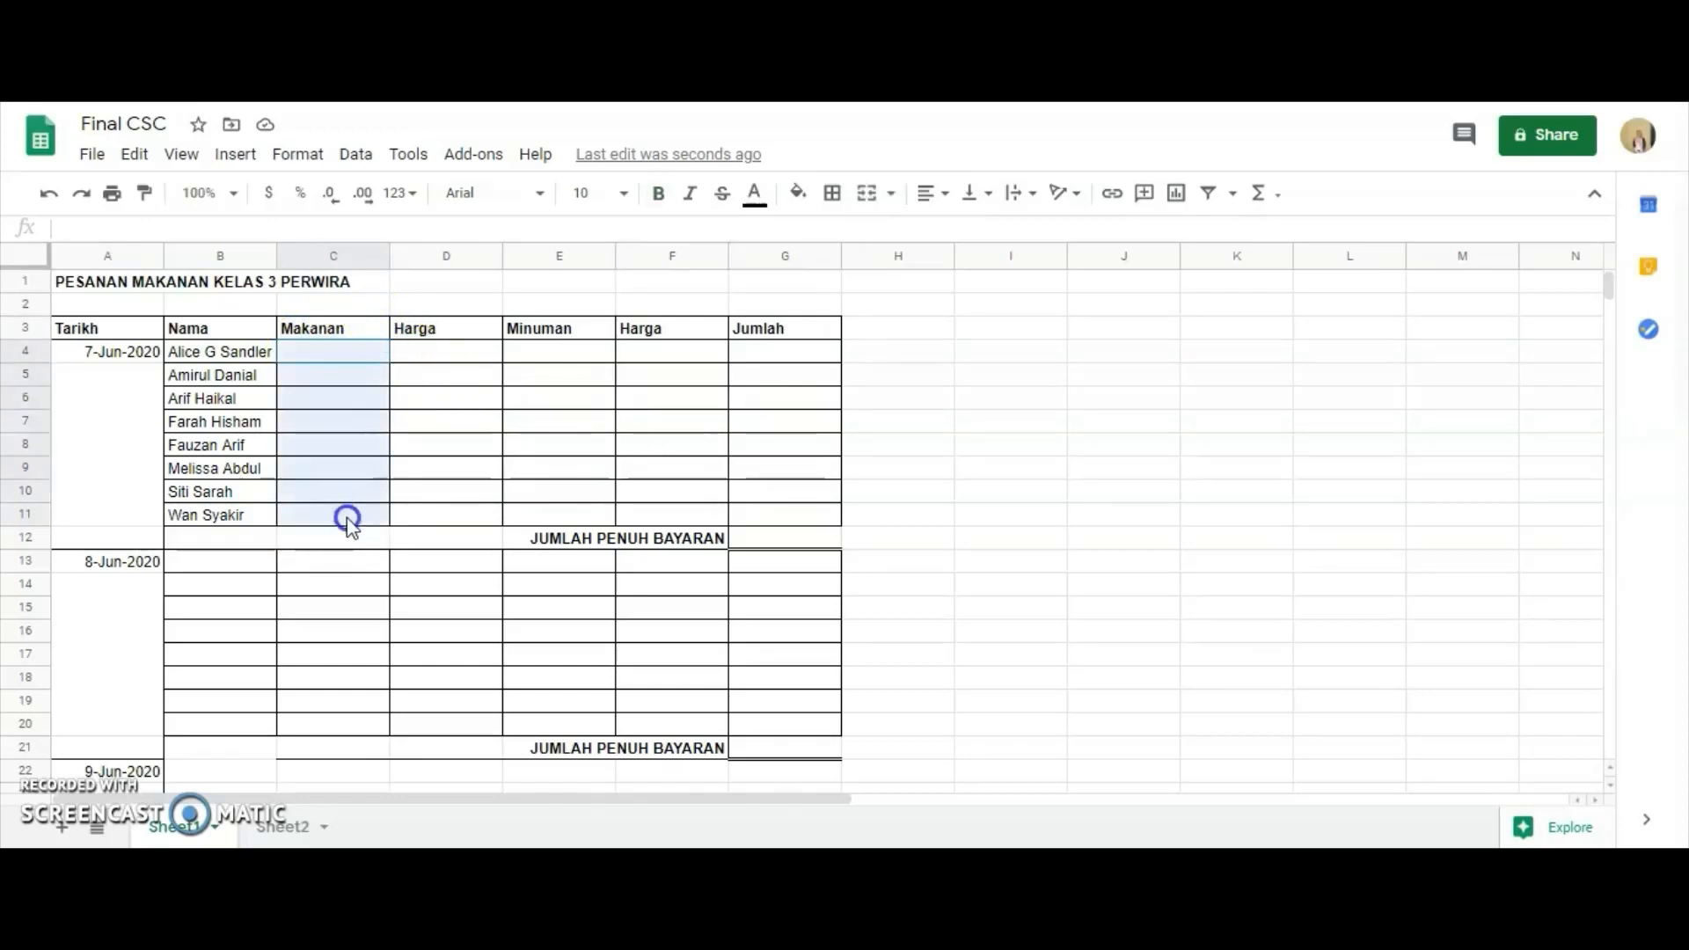
pyautogui.rightClick(336, 448)
pyautogui.scroll(-2, 453, 756)
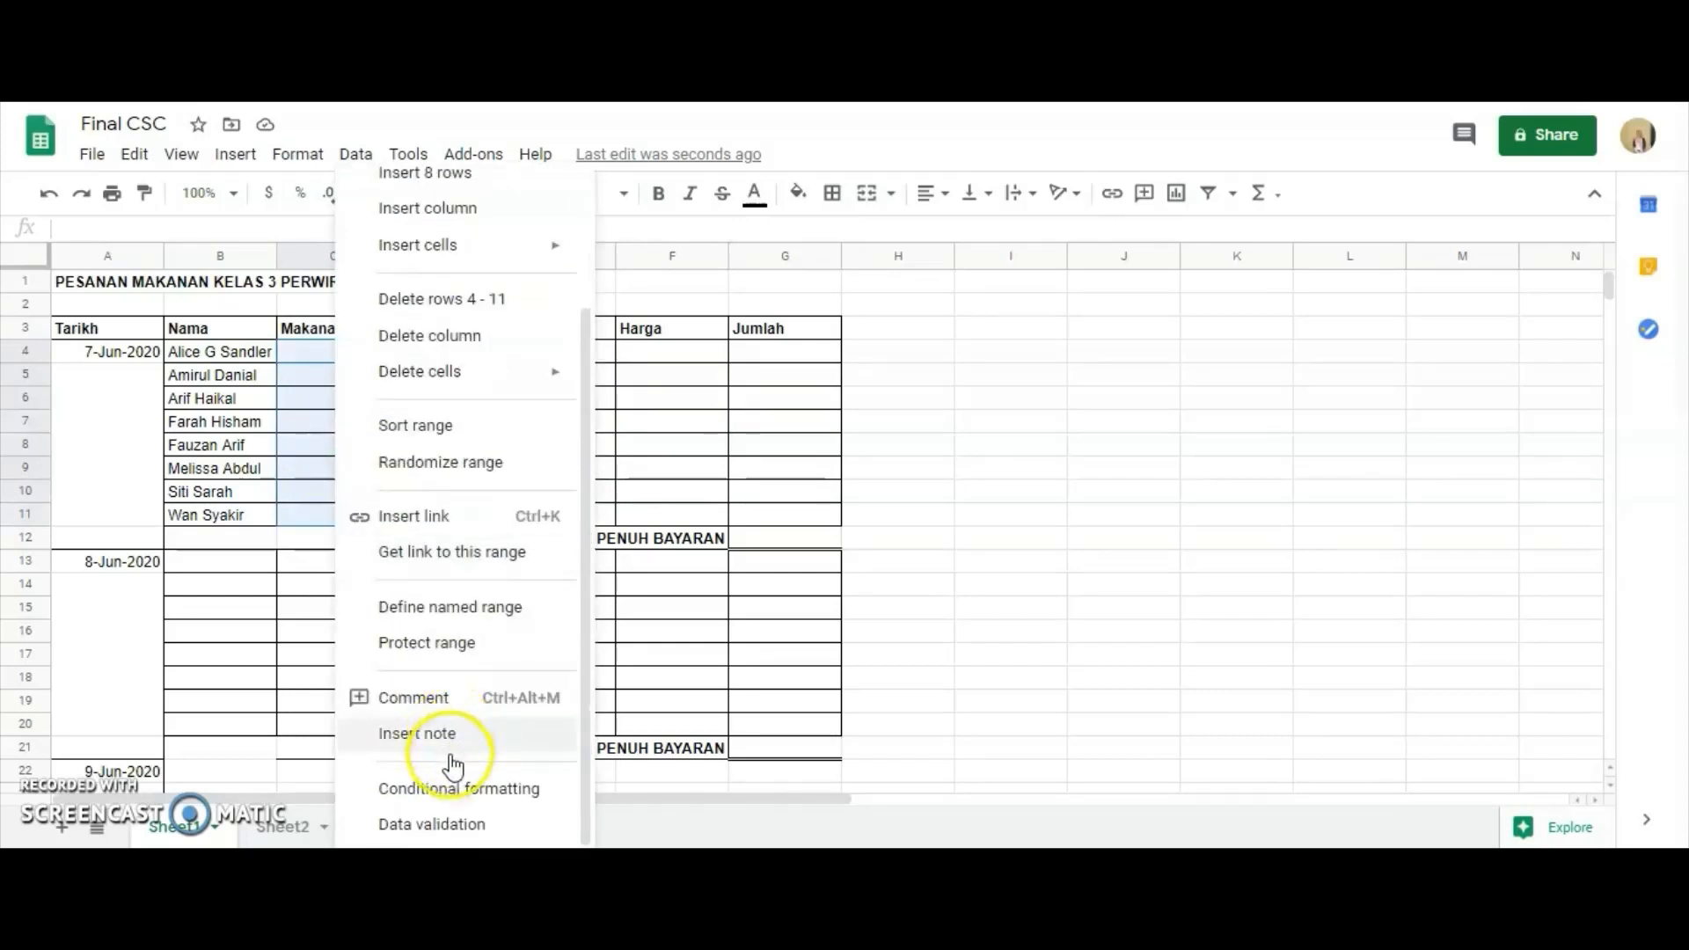
pyautogui.click(446, 823)
pyautogui.click(656, 475)
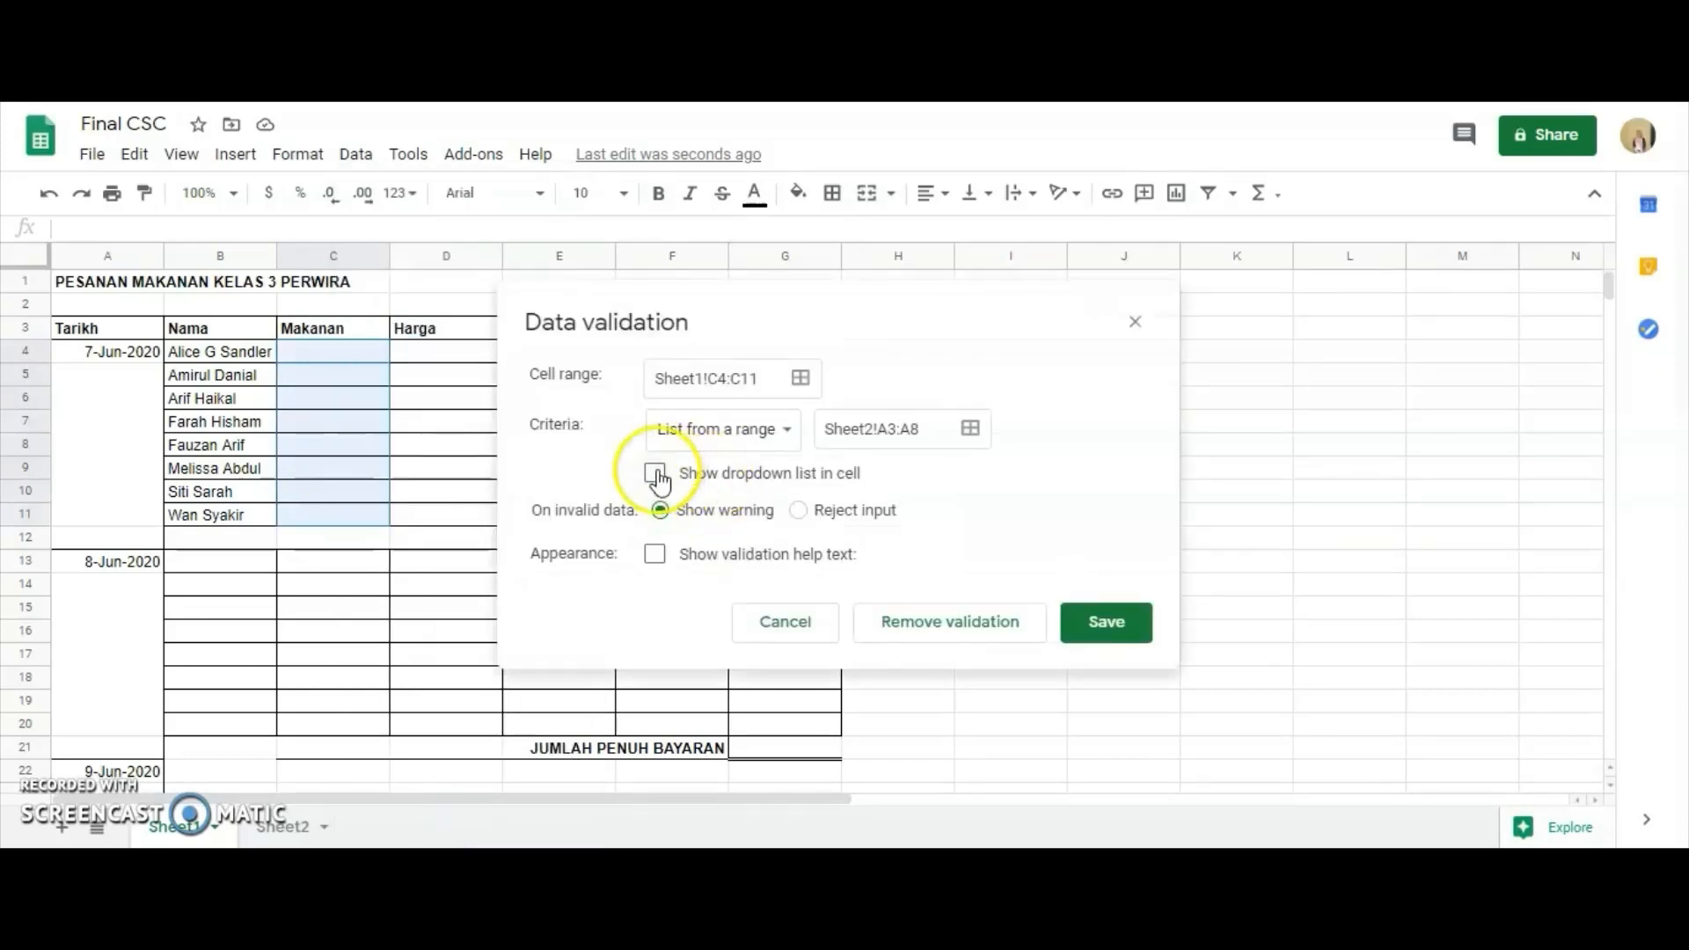
pyautogui.click(657, 476)
pyautogui.click(1070, 623)
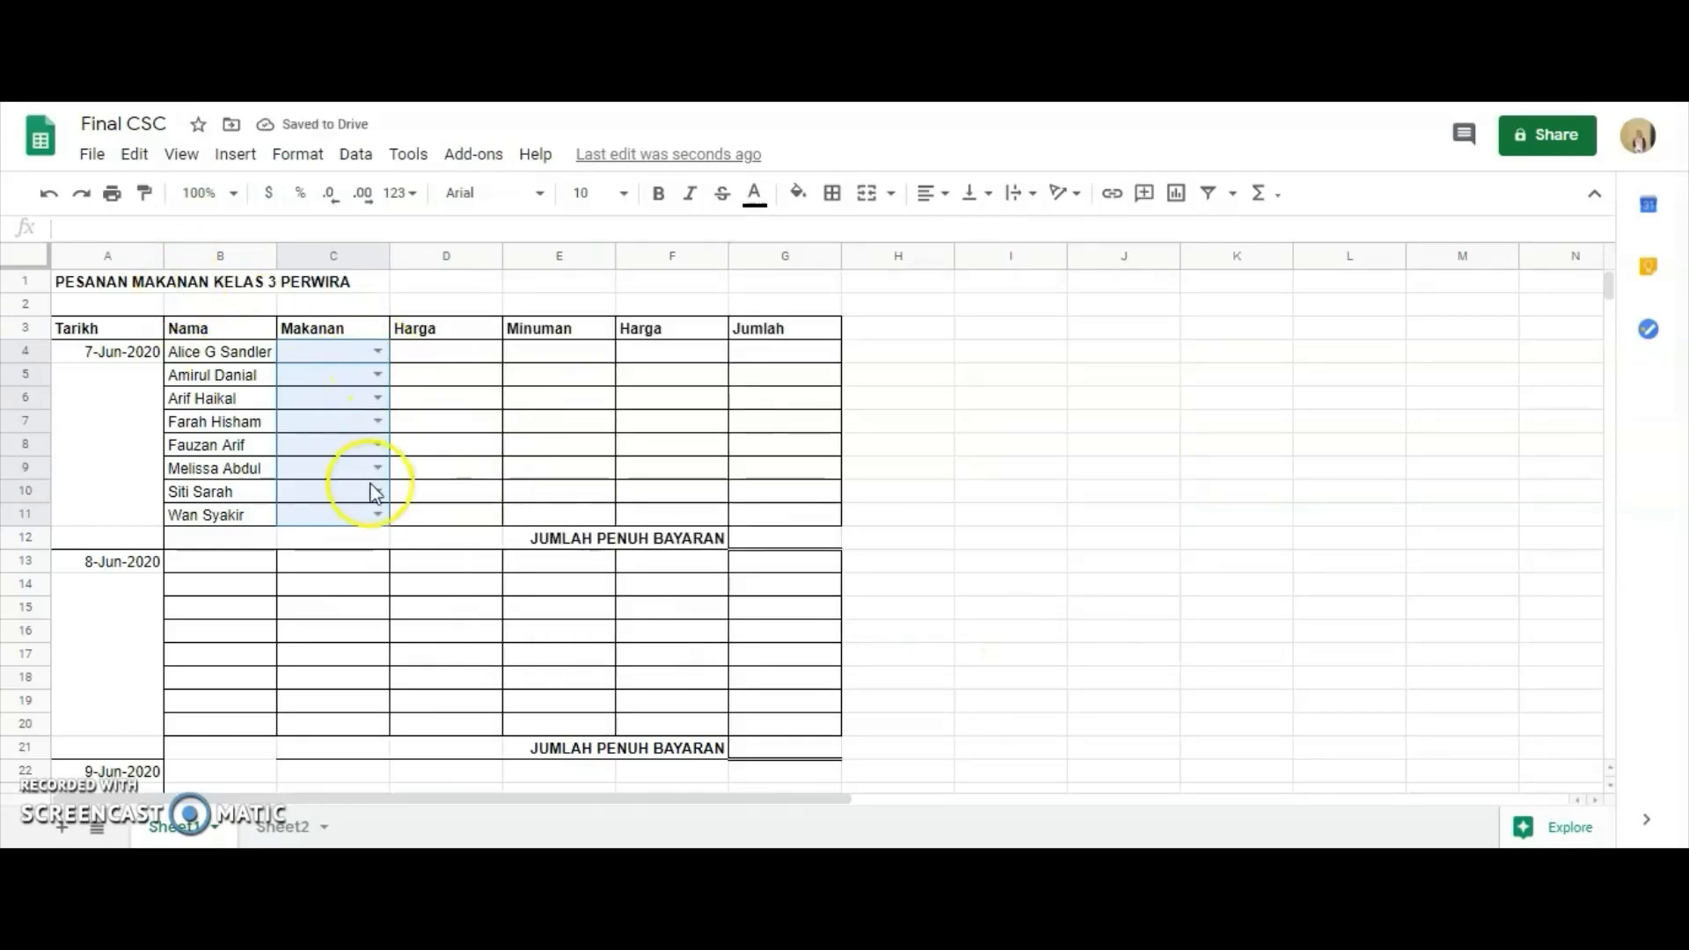
# Choose Nasi Ayam in C4 and Nasi Lemak in C5 from the Makanan dropdown lists.
pyautogui.click(403, 472)
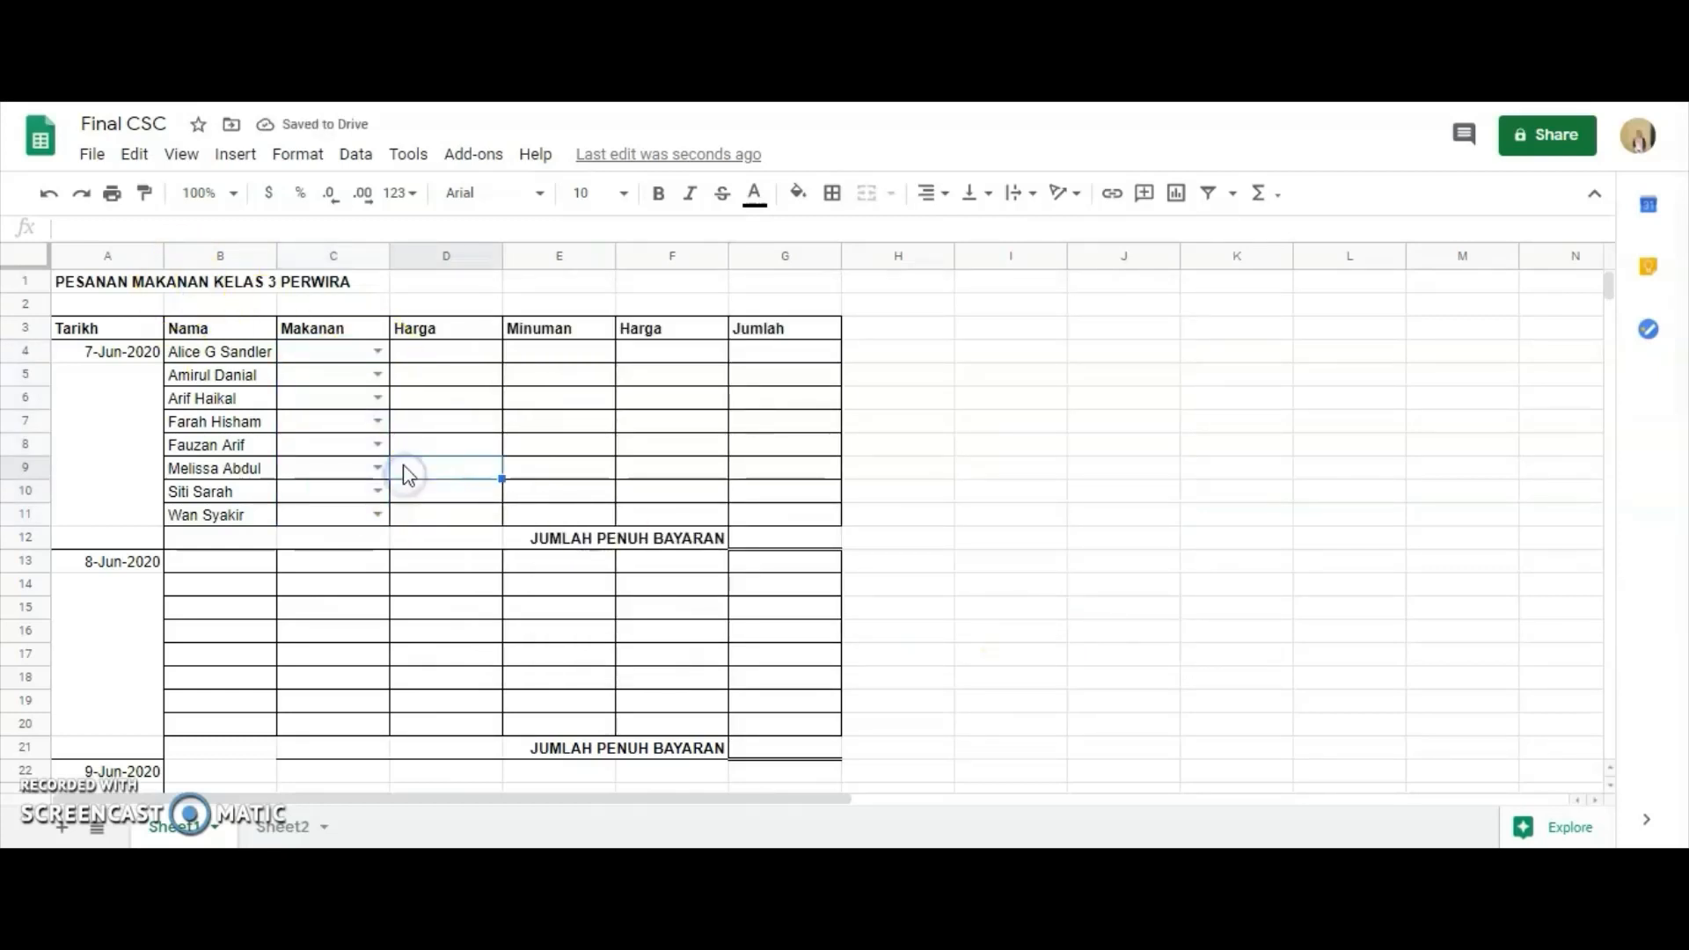
pyautogui.click(378, 352)
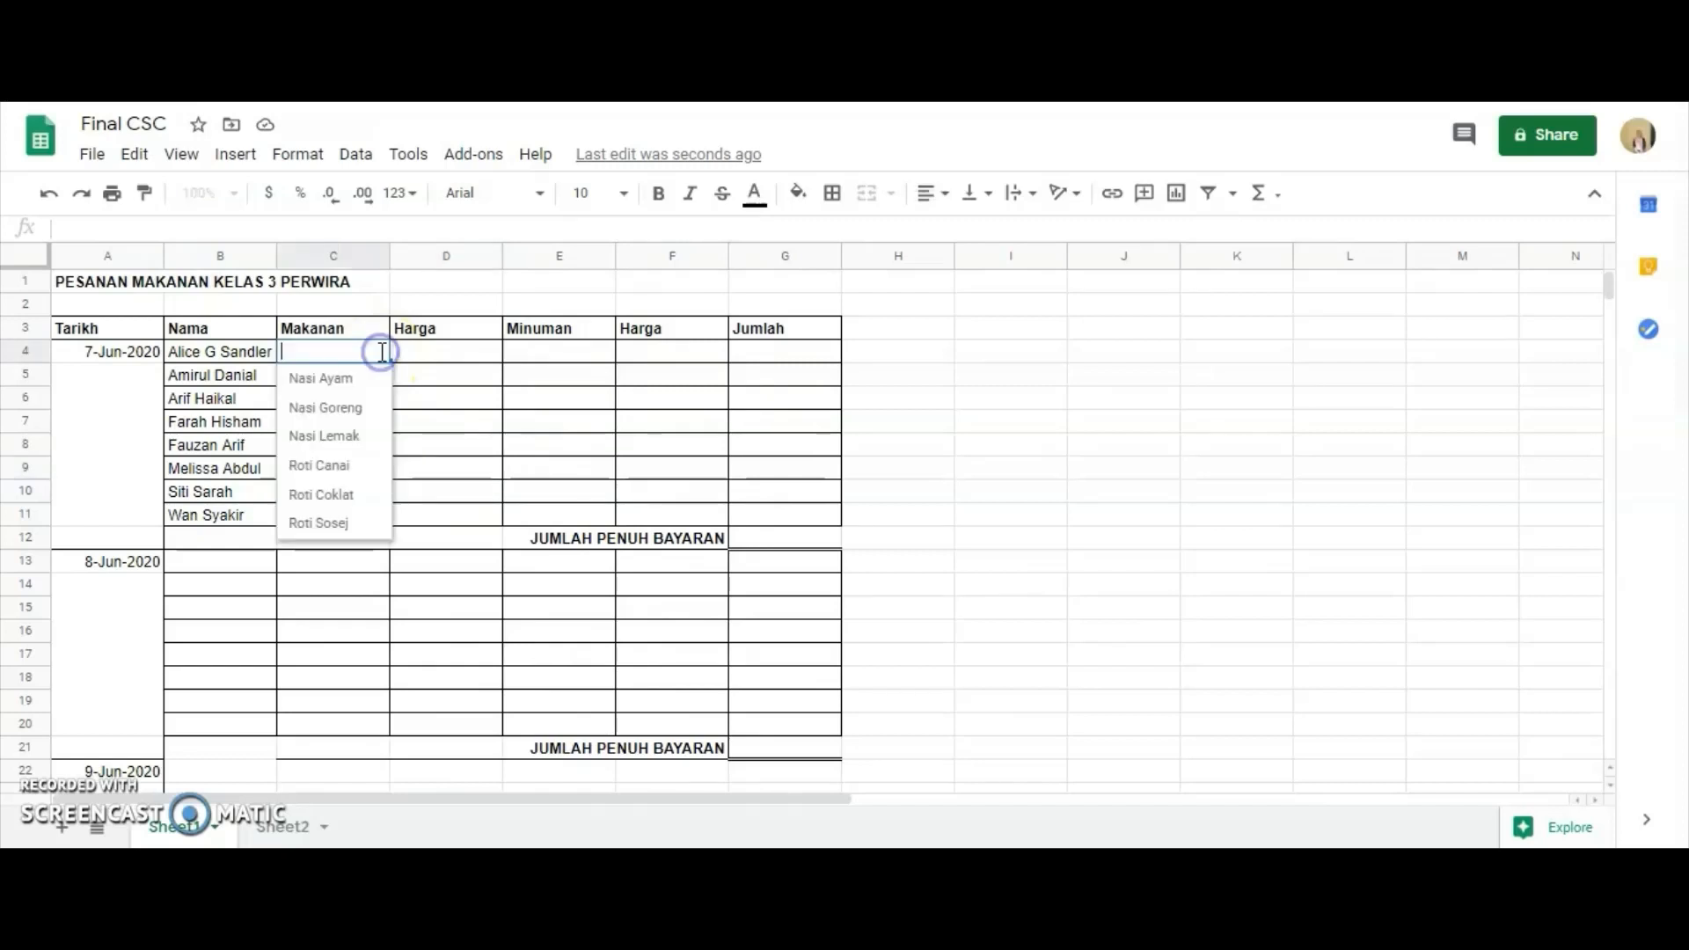
pyautogui.click(348, 387)
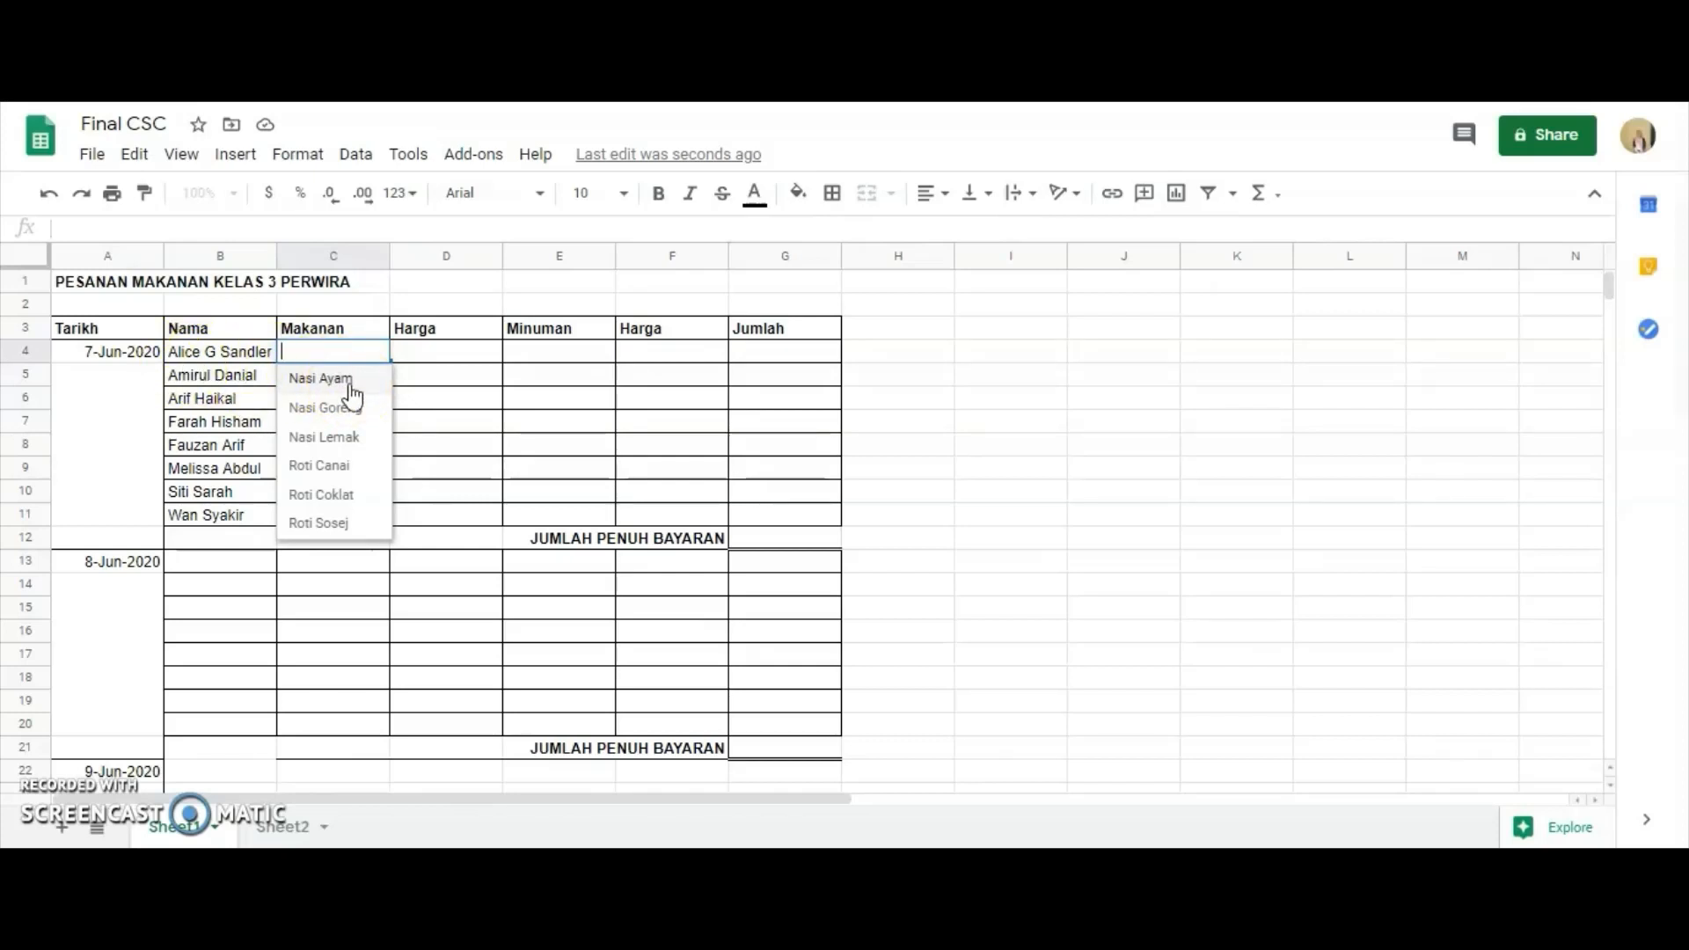
pyautogui.click(350, 388)
pyautogui.click(380, 375)
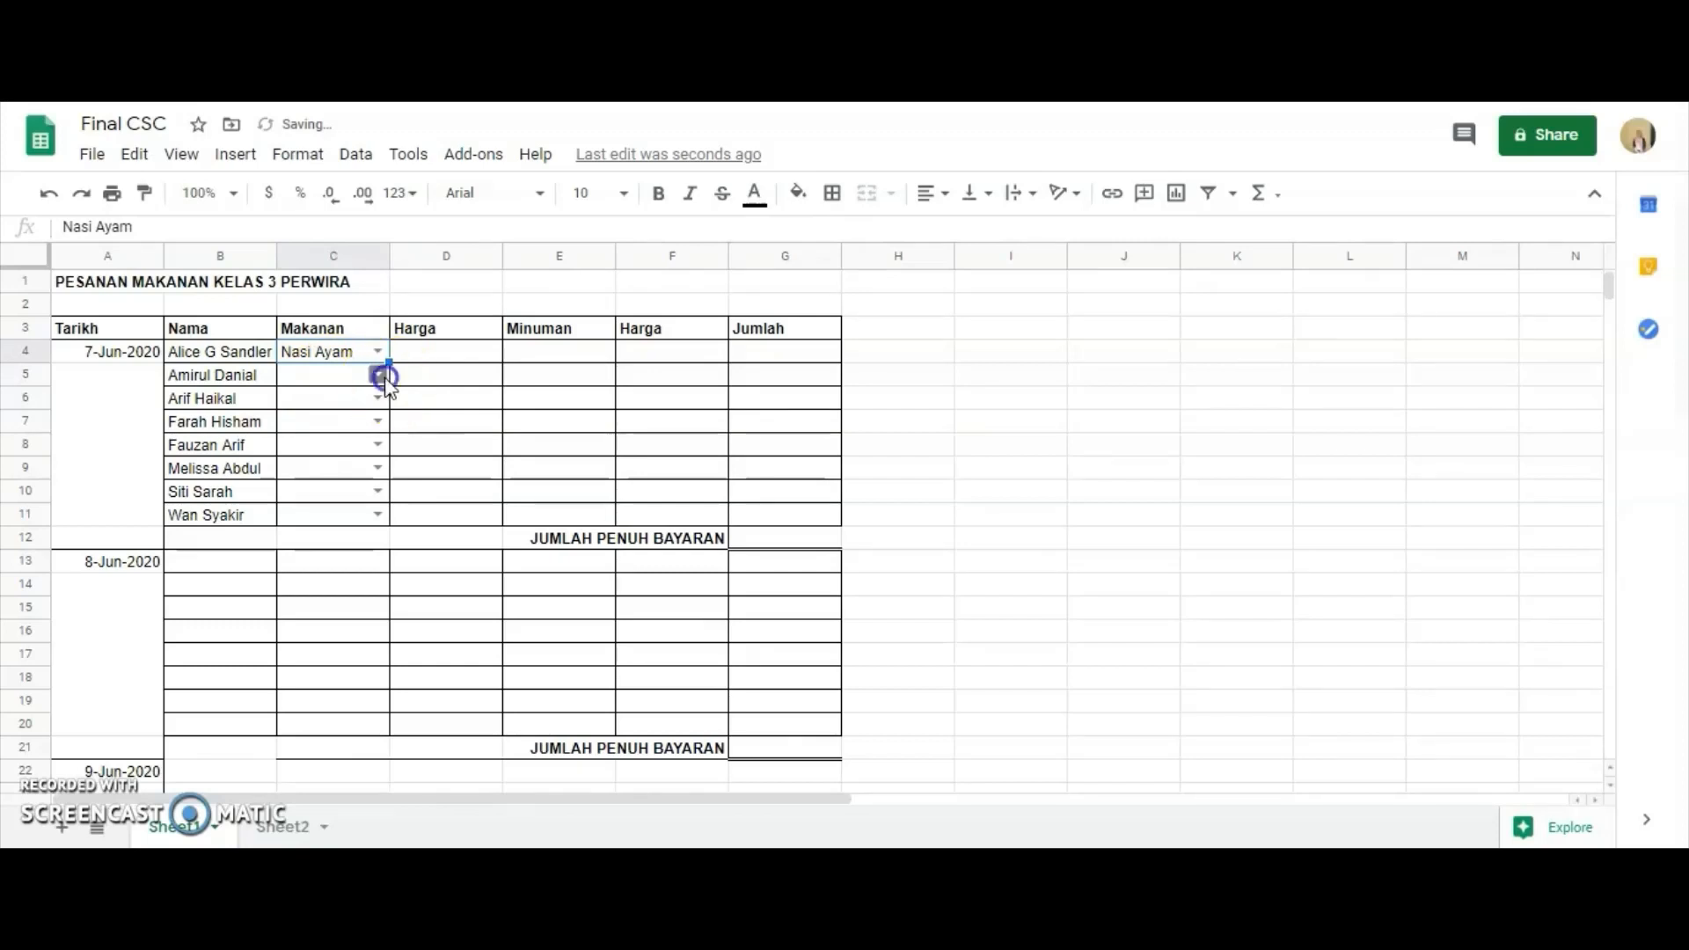
pyautogui.click(359, 460)
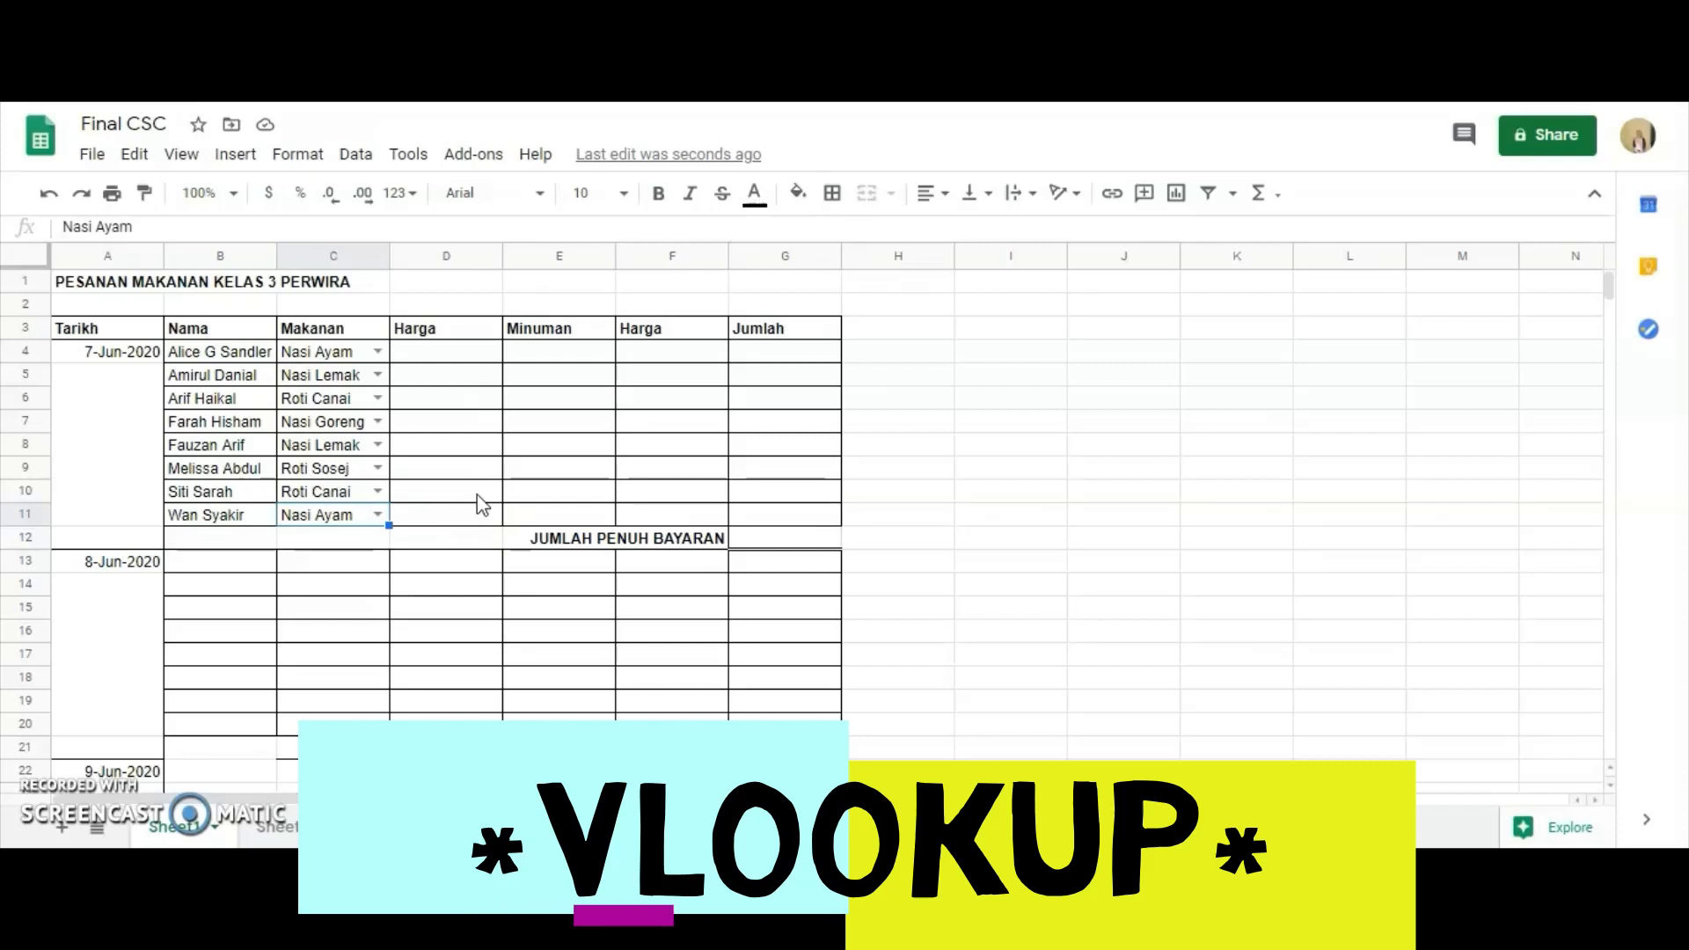
# Start a VLOOKUP formula in D4 with C4 as the search key and Sheet2!A3:B8 as the range.
pyautogui.click(475, 410)
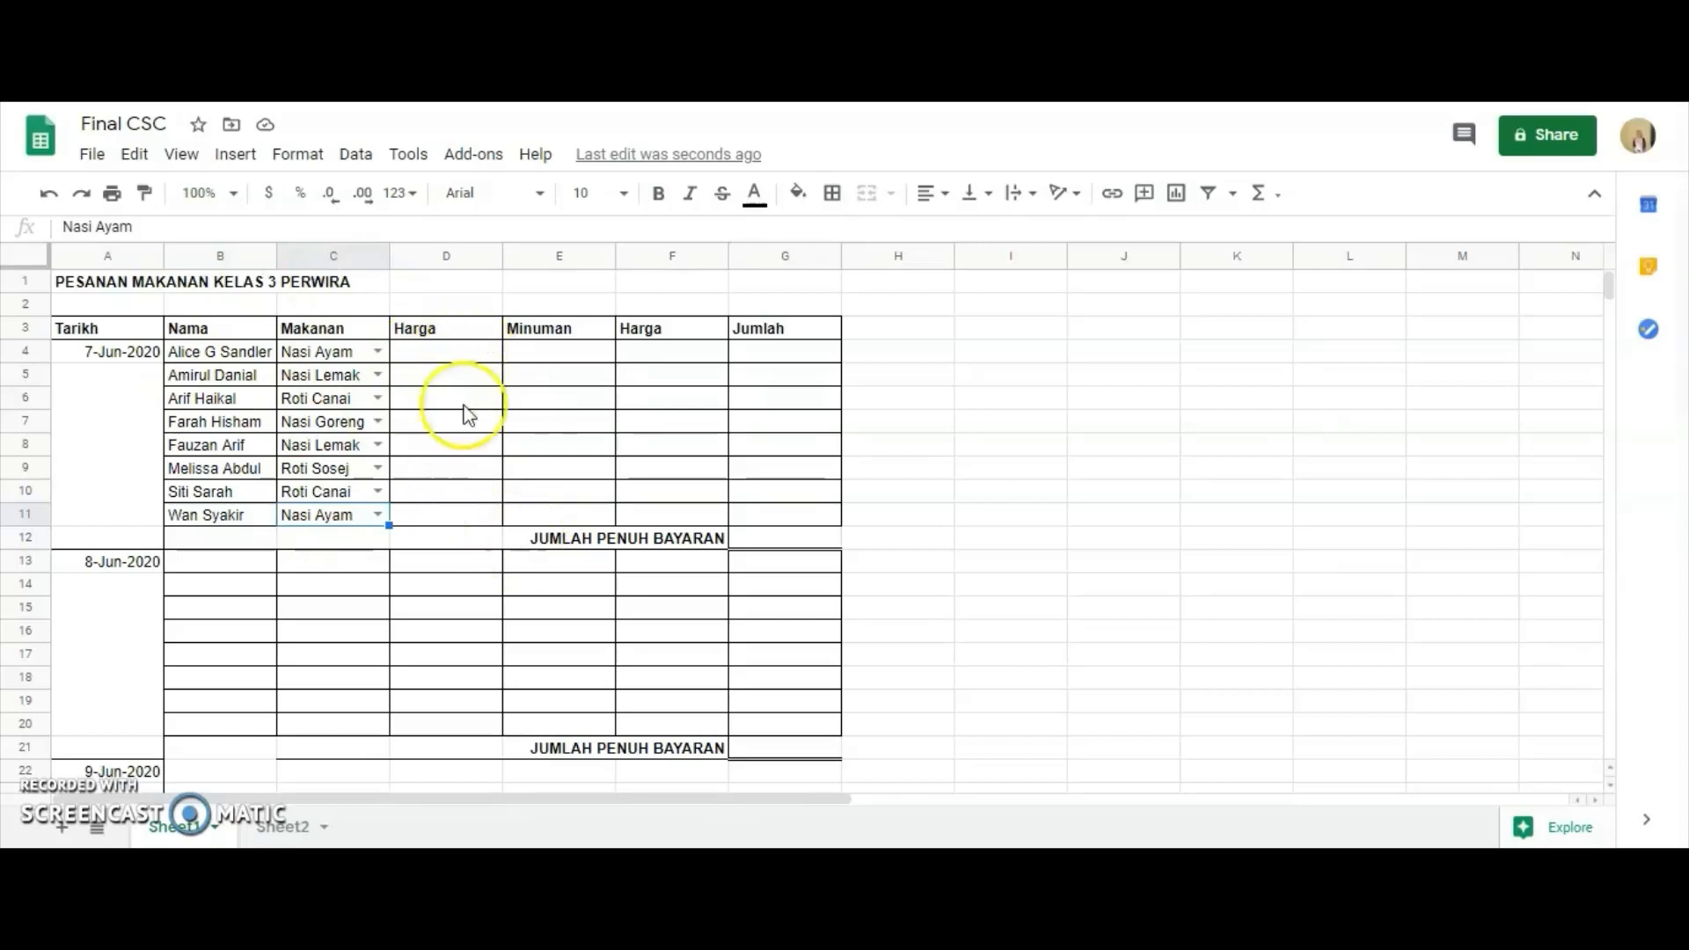
pyautogui.click(450, 352)
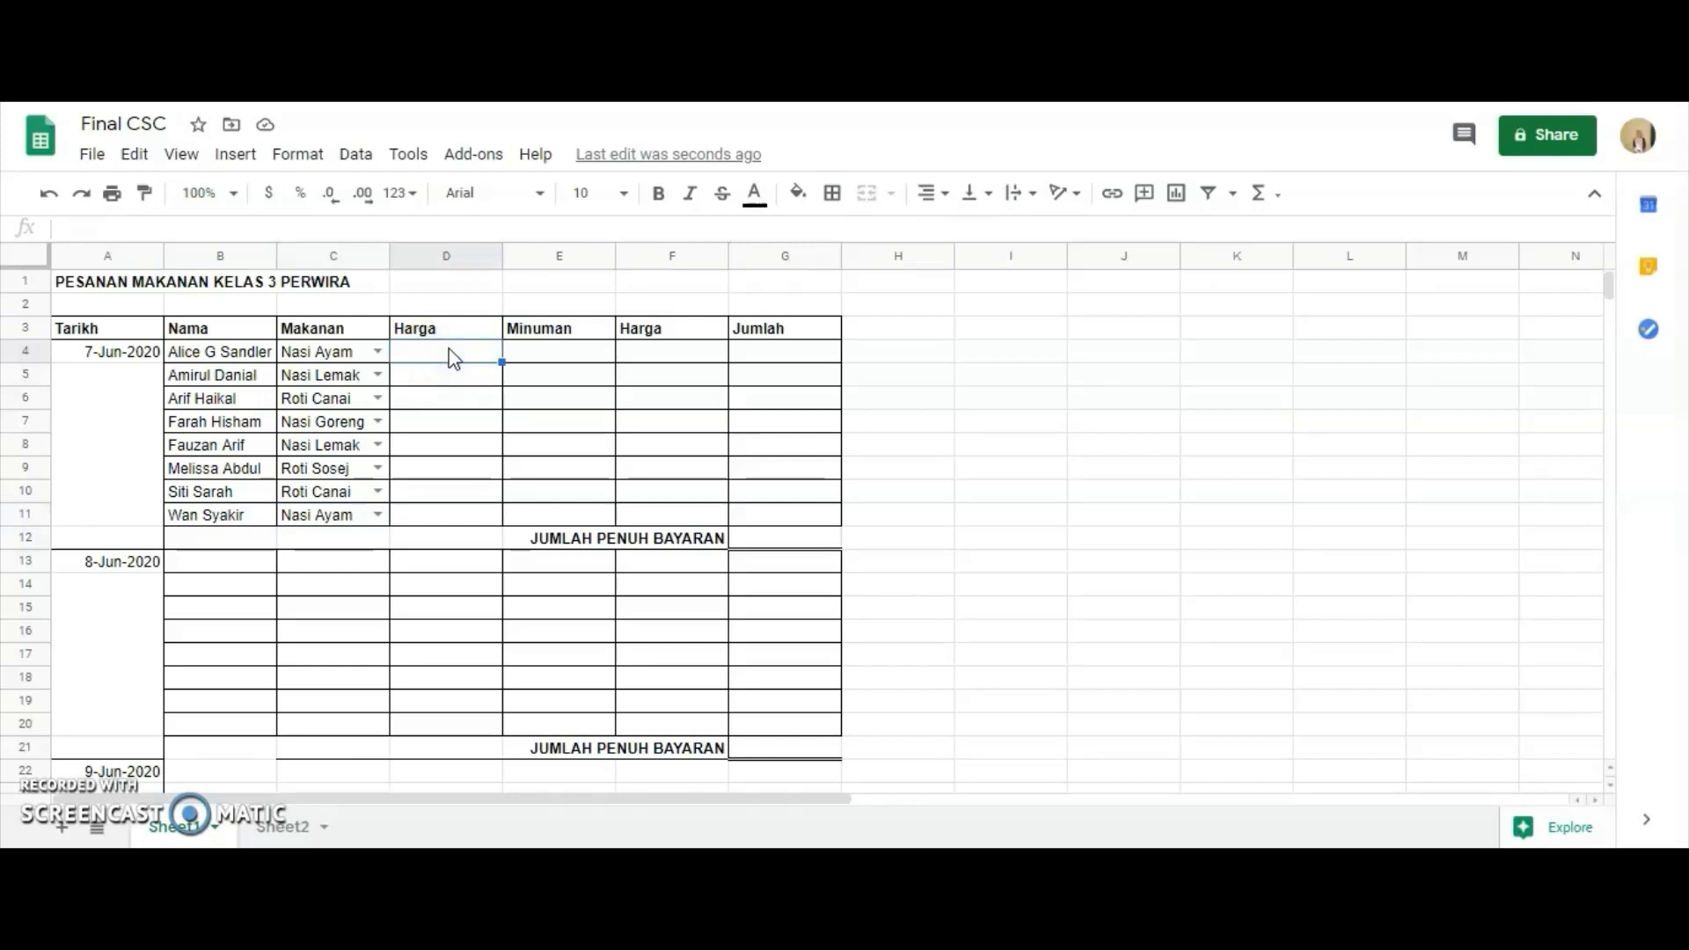
pyautogui.write('=')
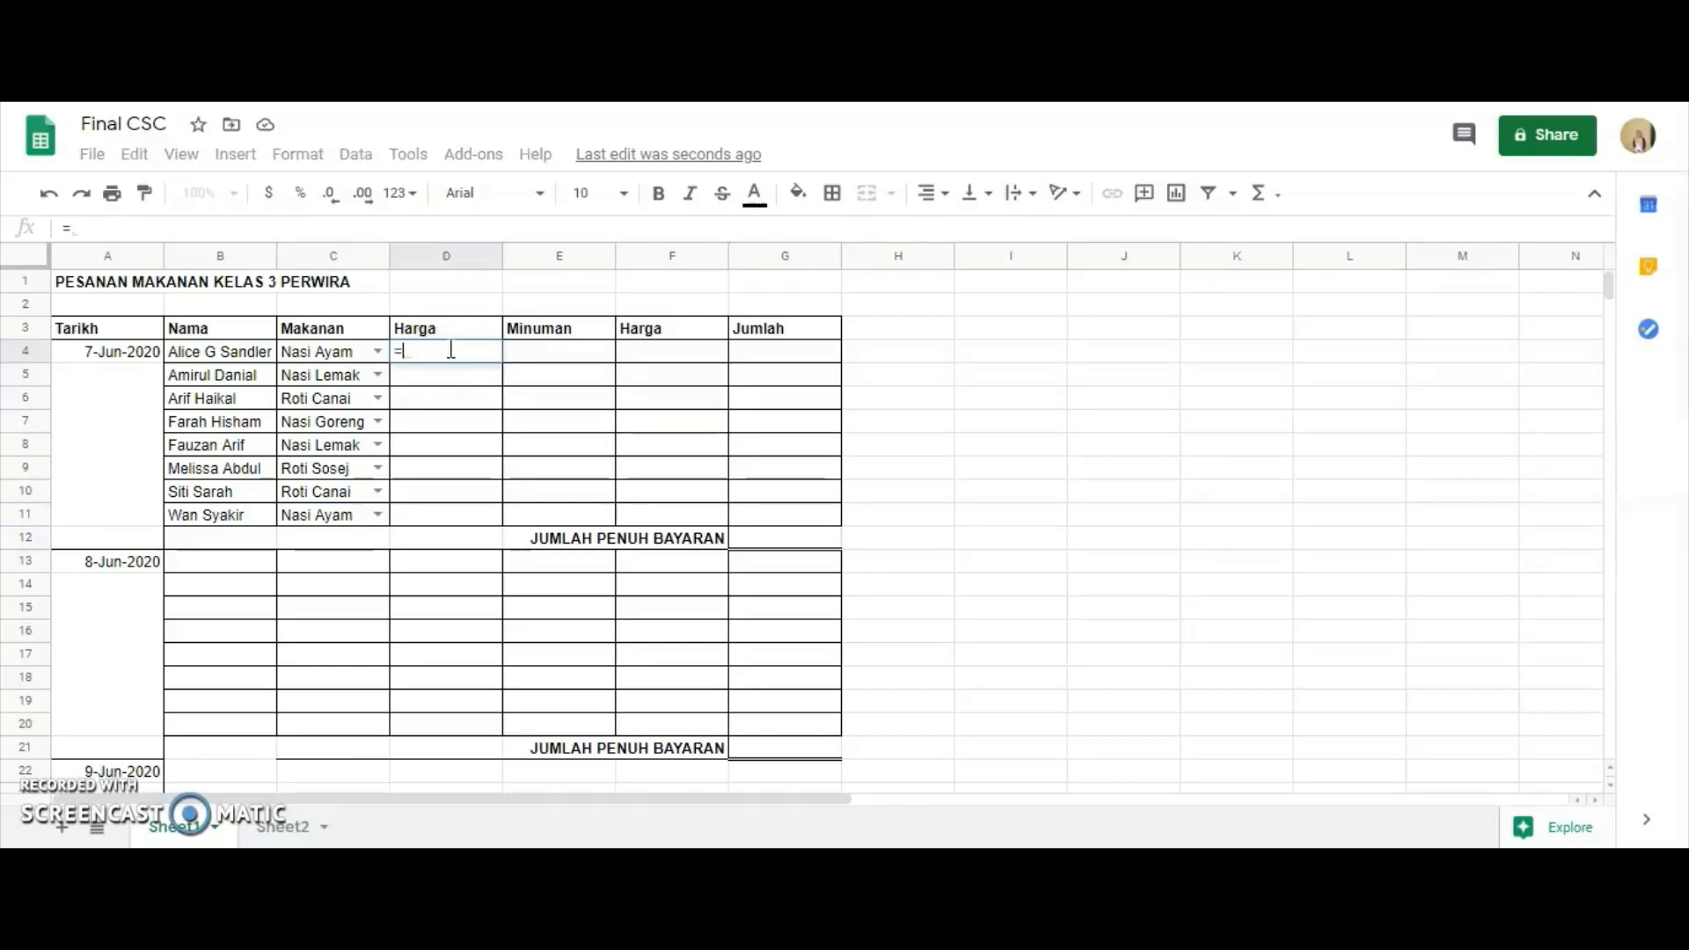
pyautogui.write('VLOOK')
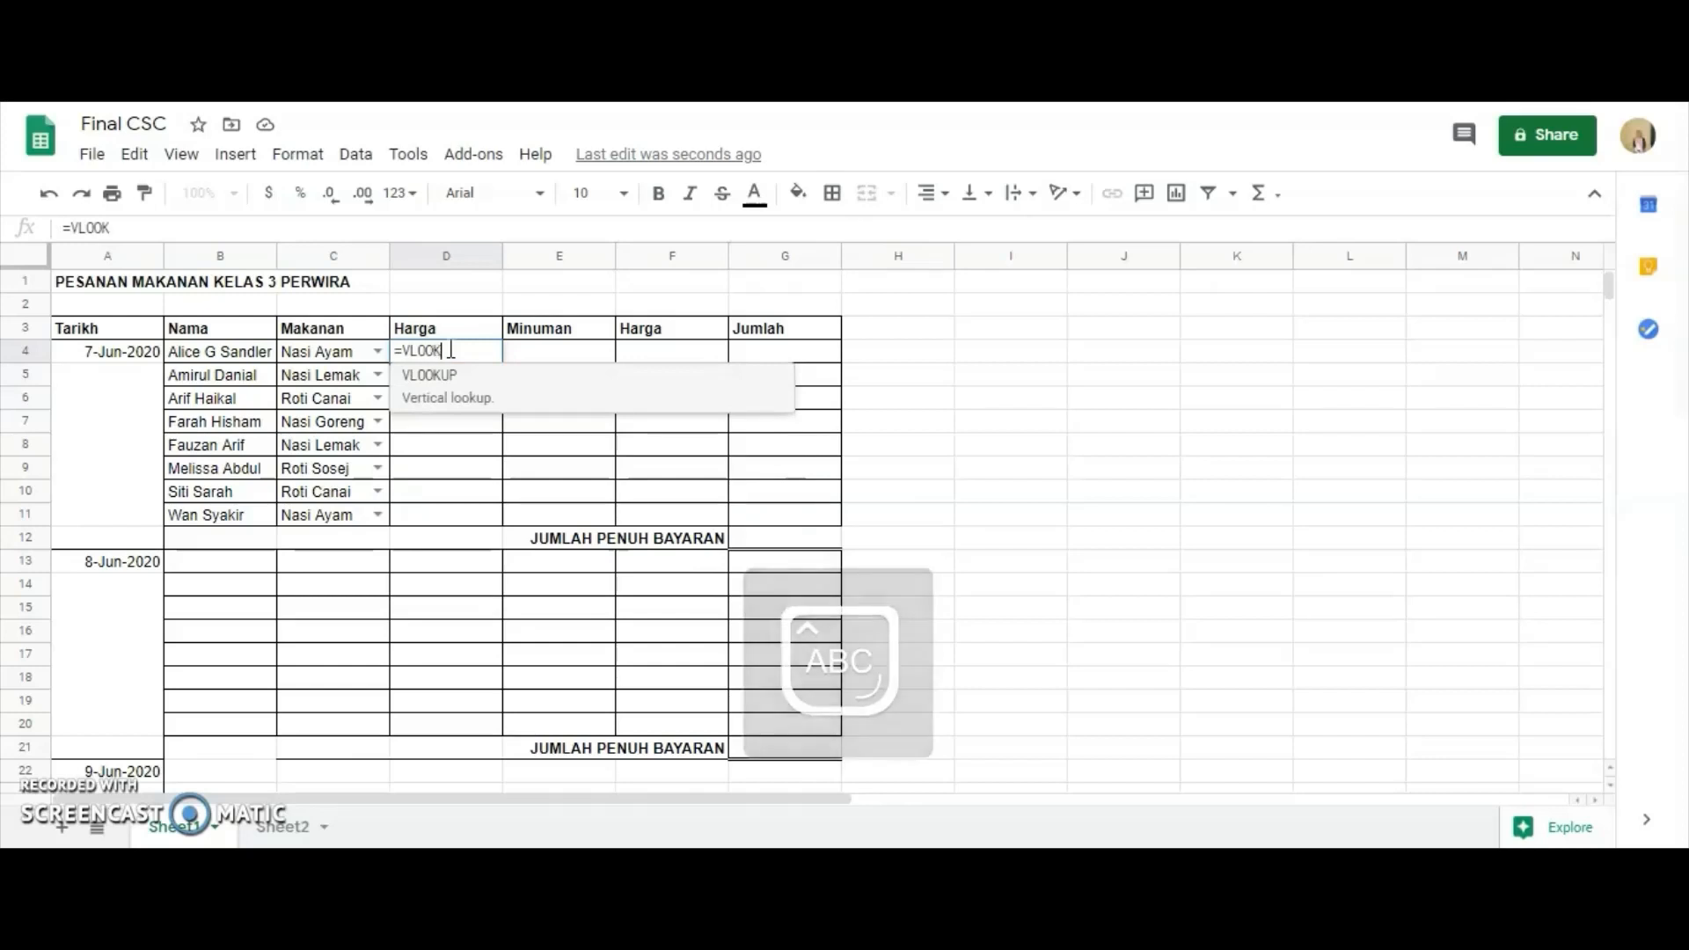
pyautogui.write('UP(')
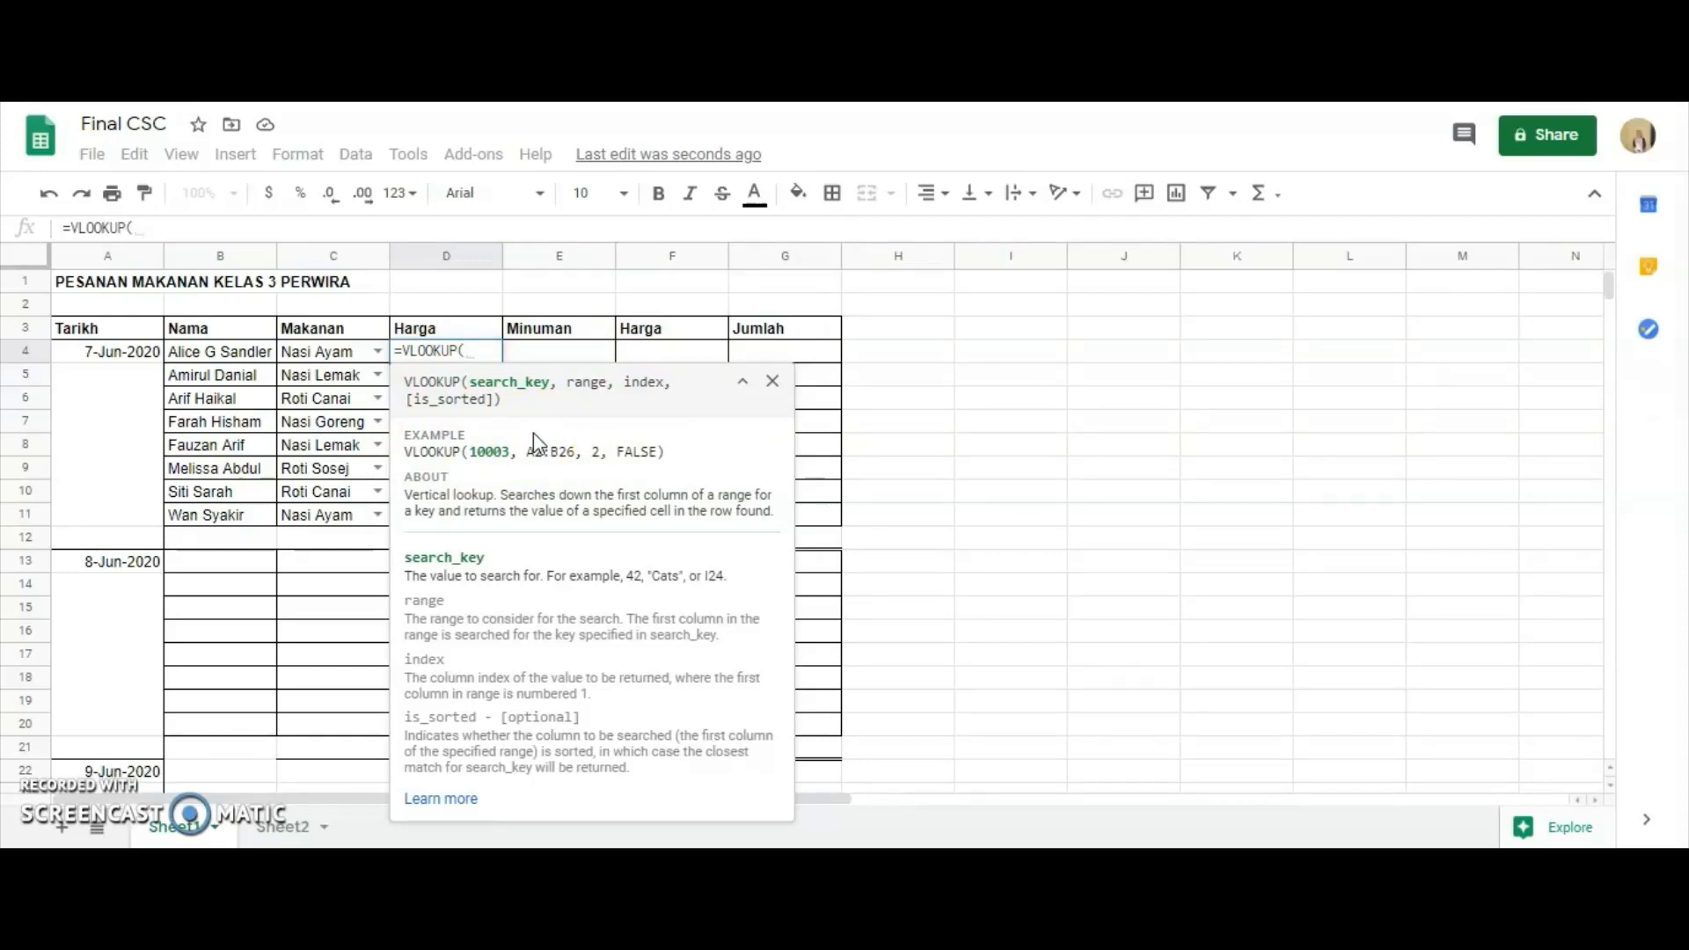
pyautogui.click(341, 351)
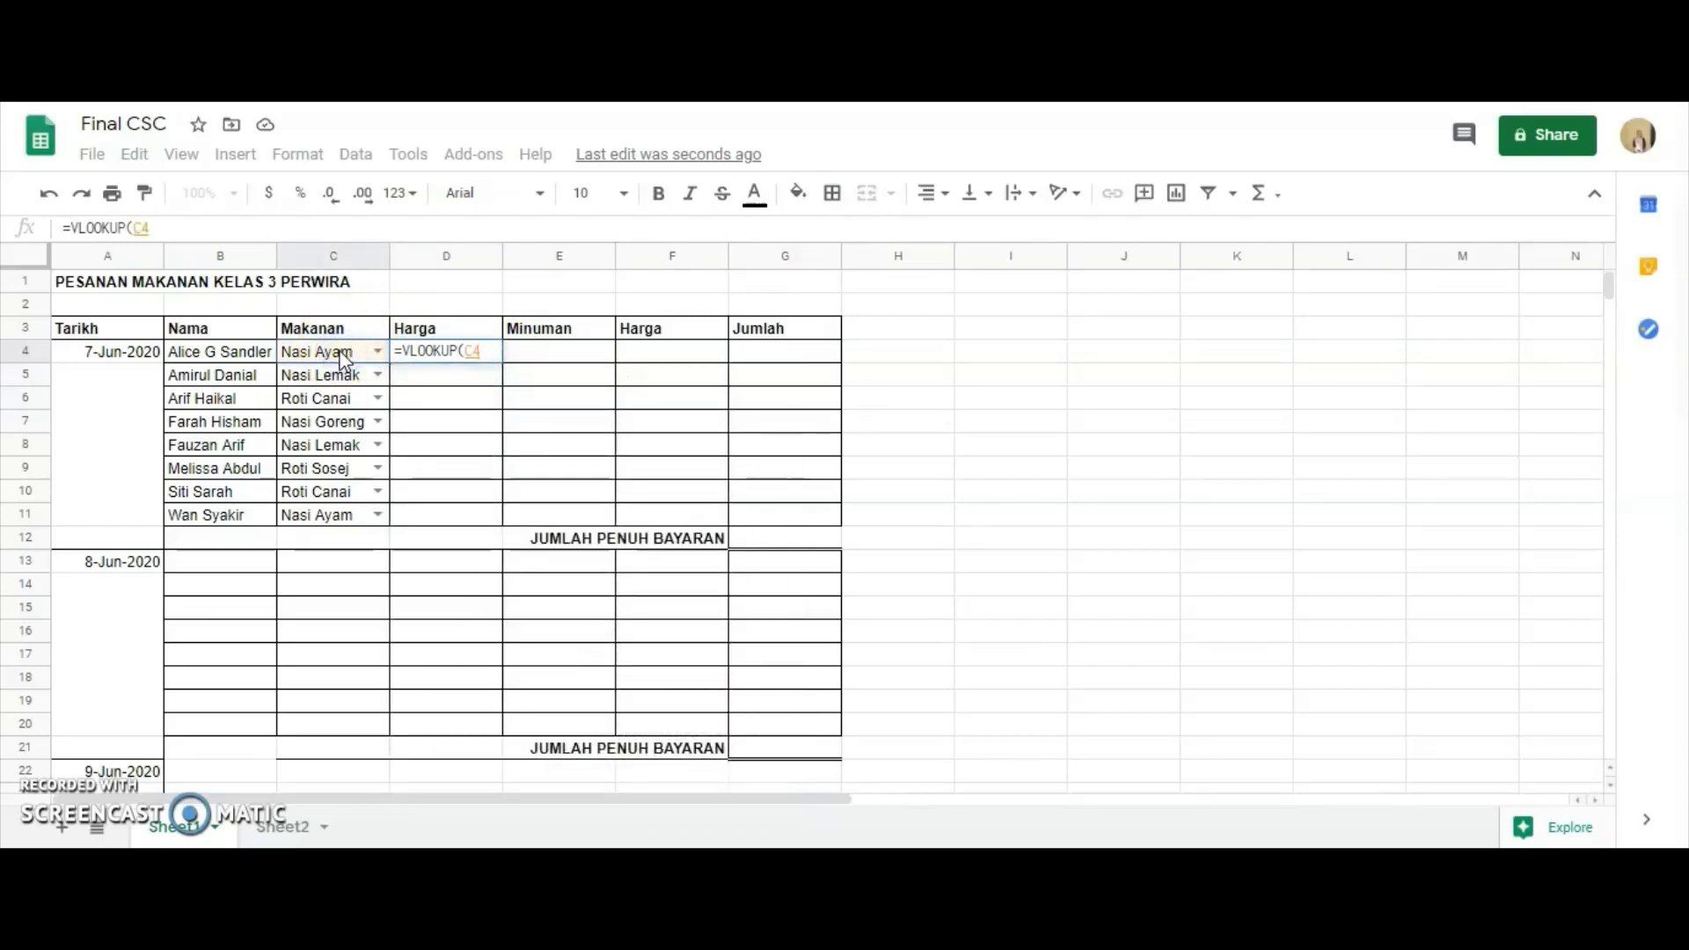
pyautogui.write(',')
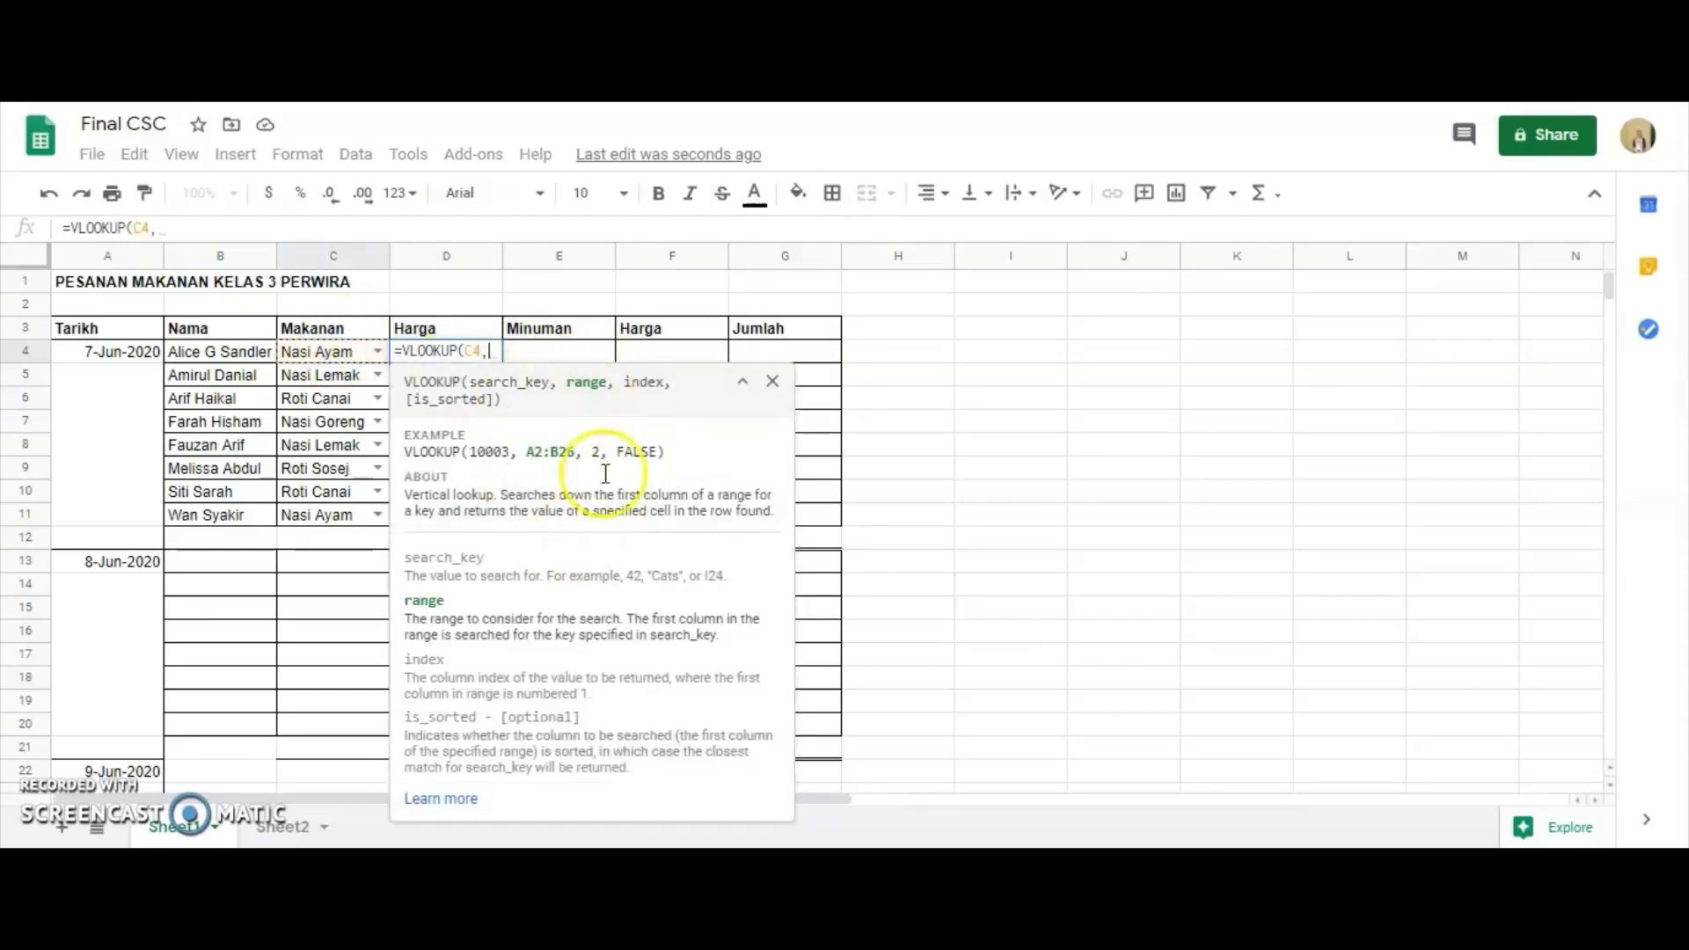
pyautogui.click(266, 831)
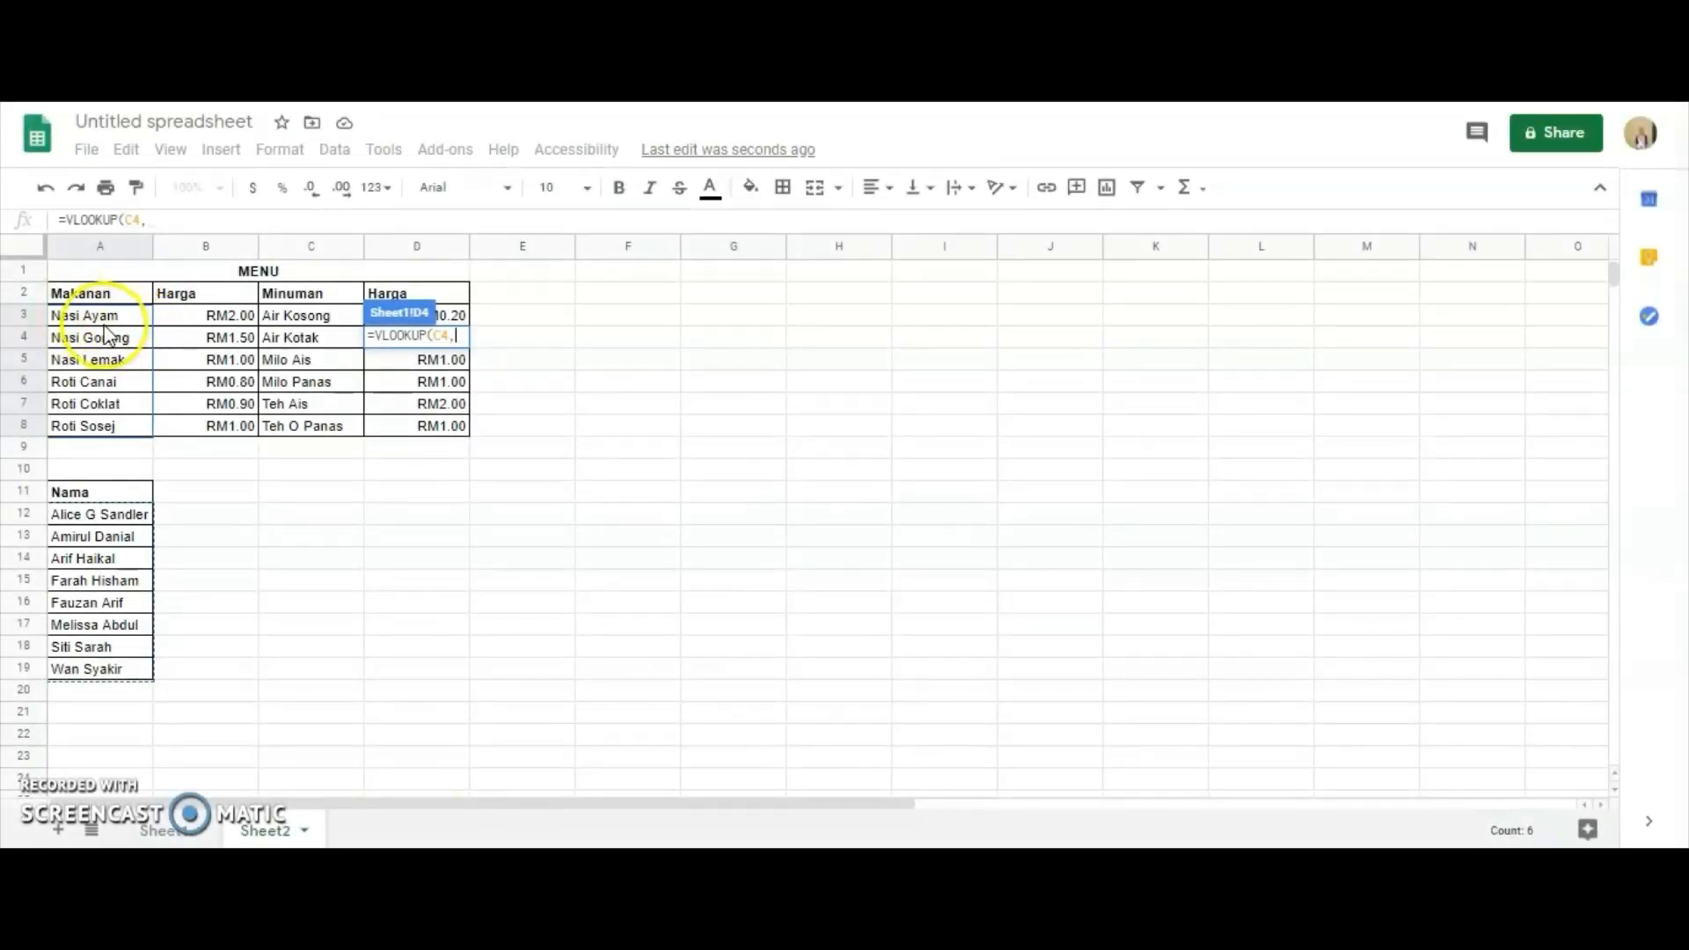
pyautogui.moveTo(75, 323); pyautogui.dragTo(198, 429)
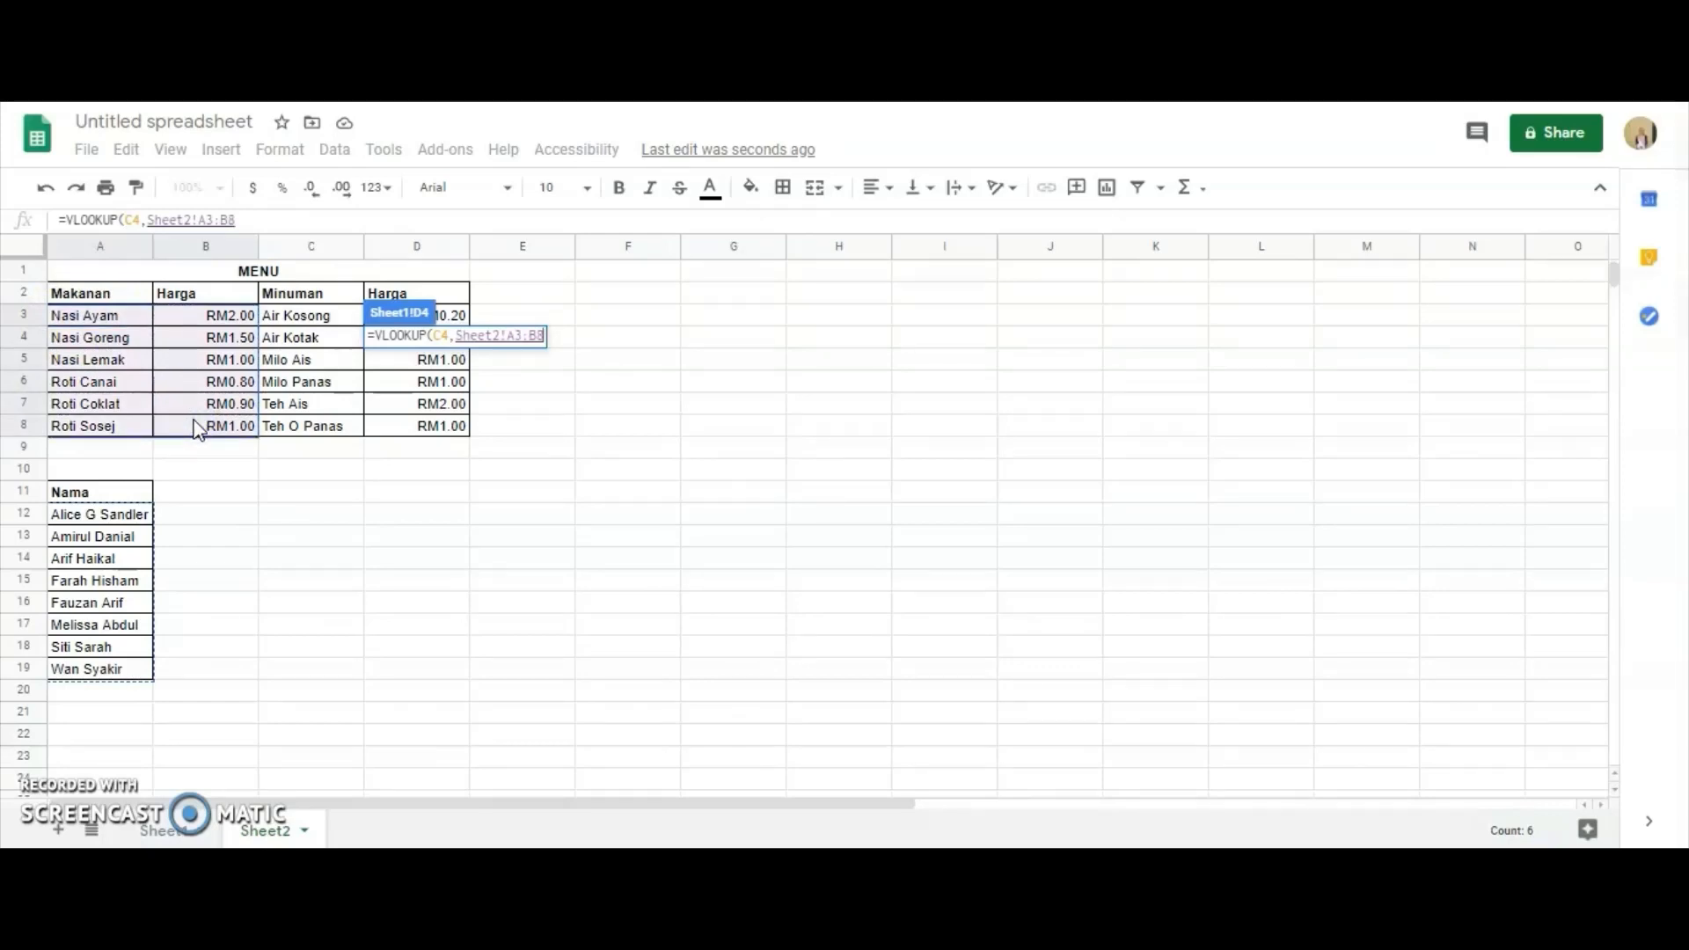
pyautogui.write(',')
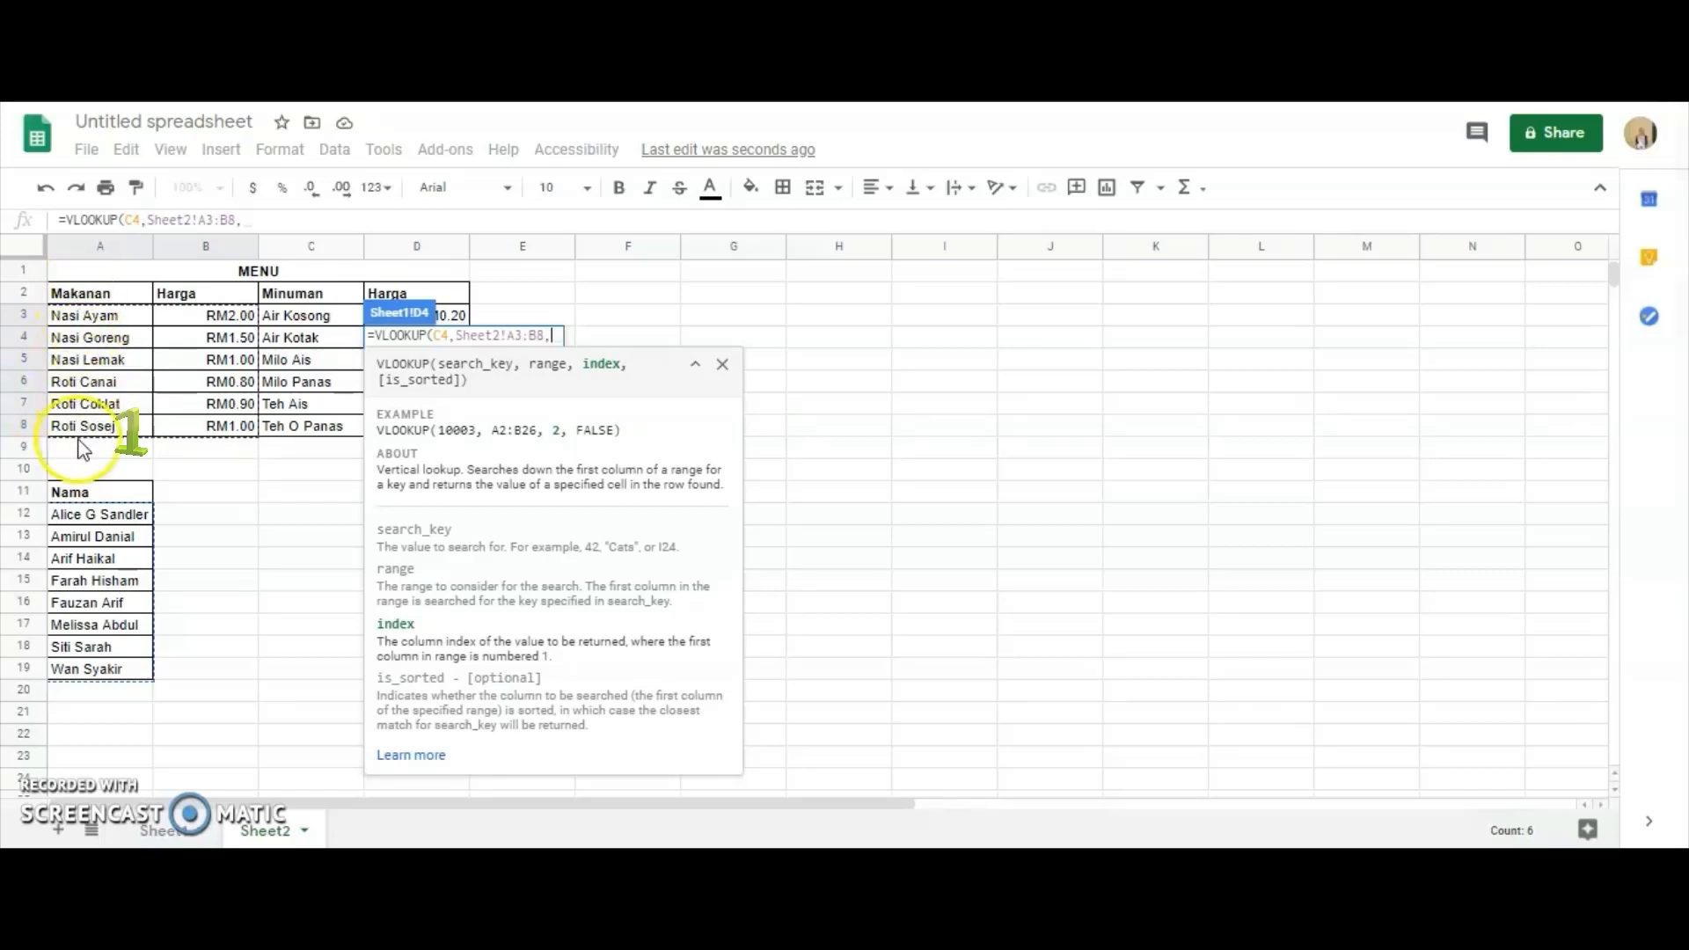
pyautogui.click(204, 460)
pyautogui.click(63, 309)
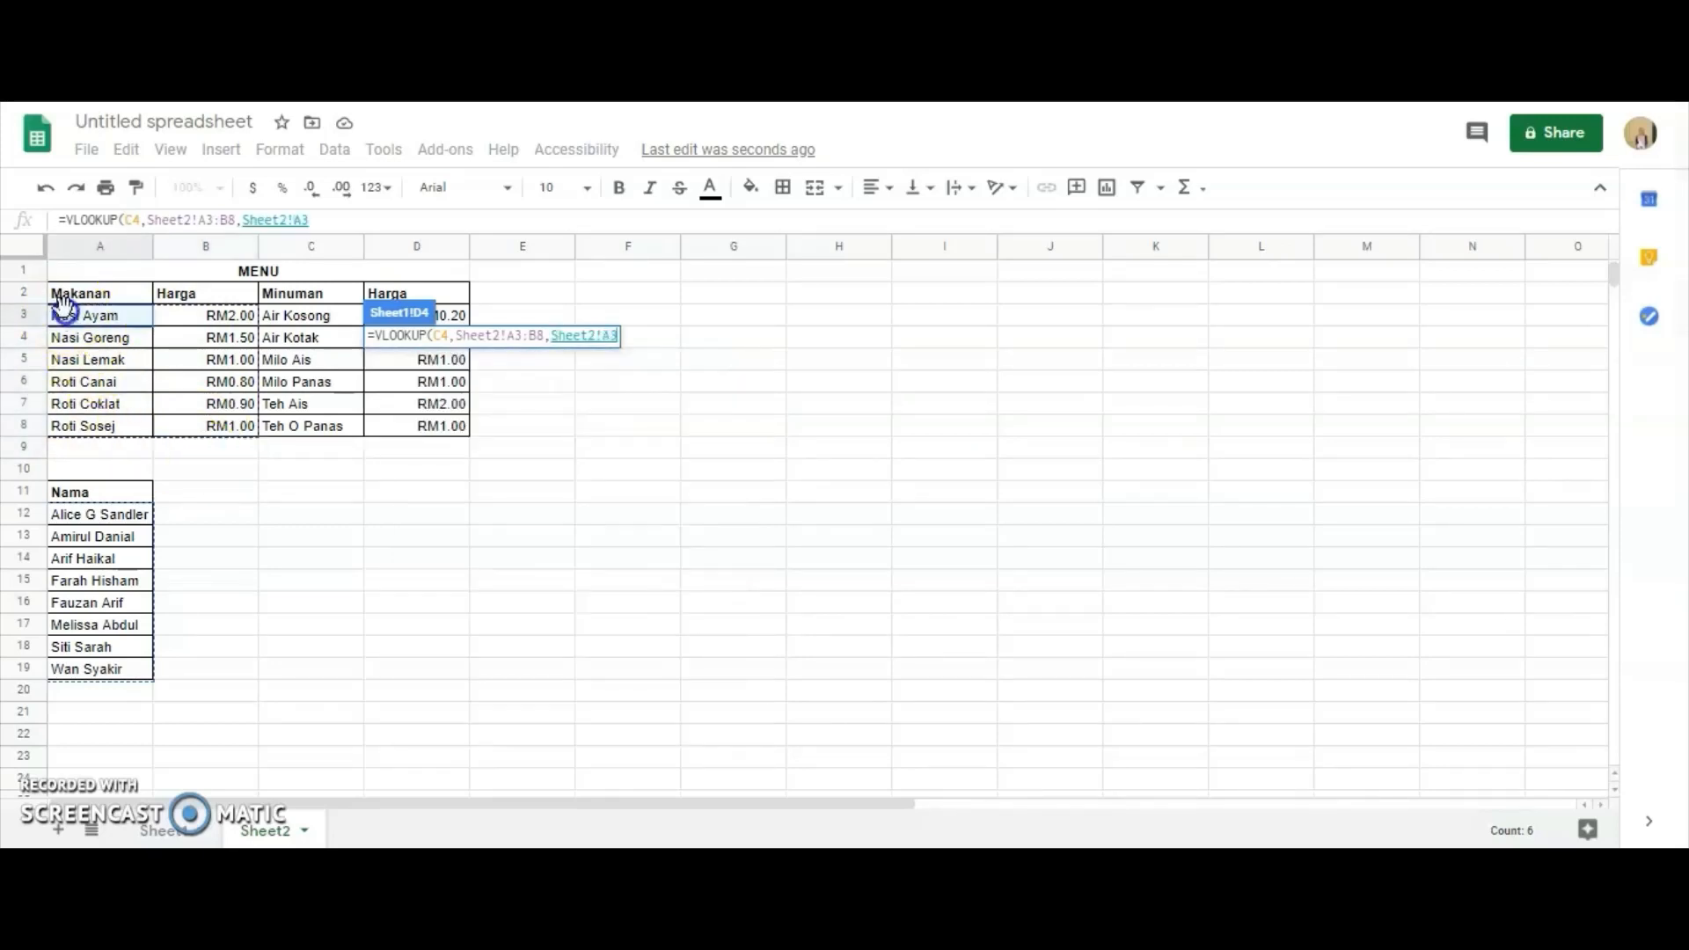
pyautogui.moveTo(94, 321); pyautogui.dragTo(443, 431)
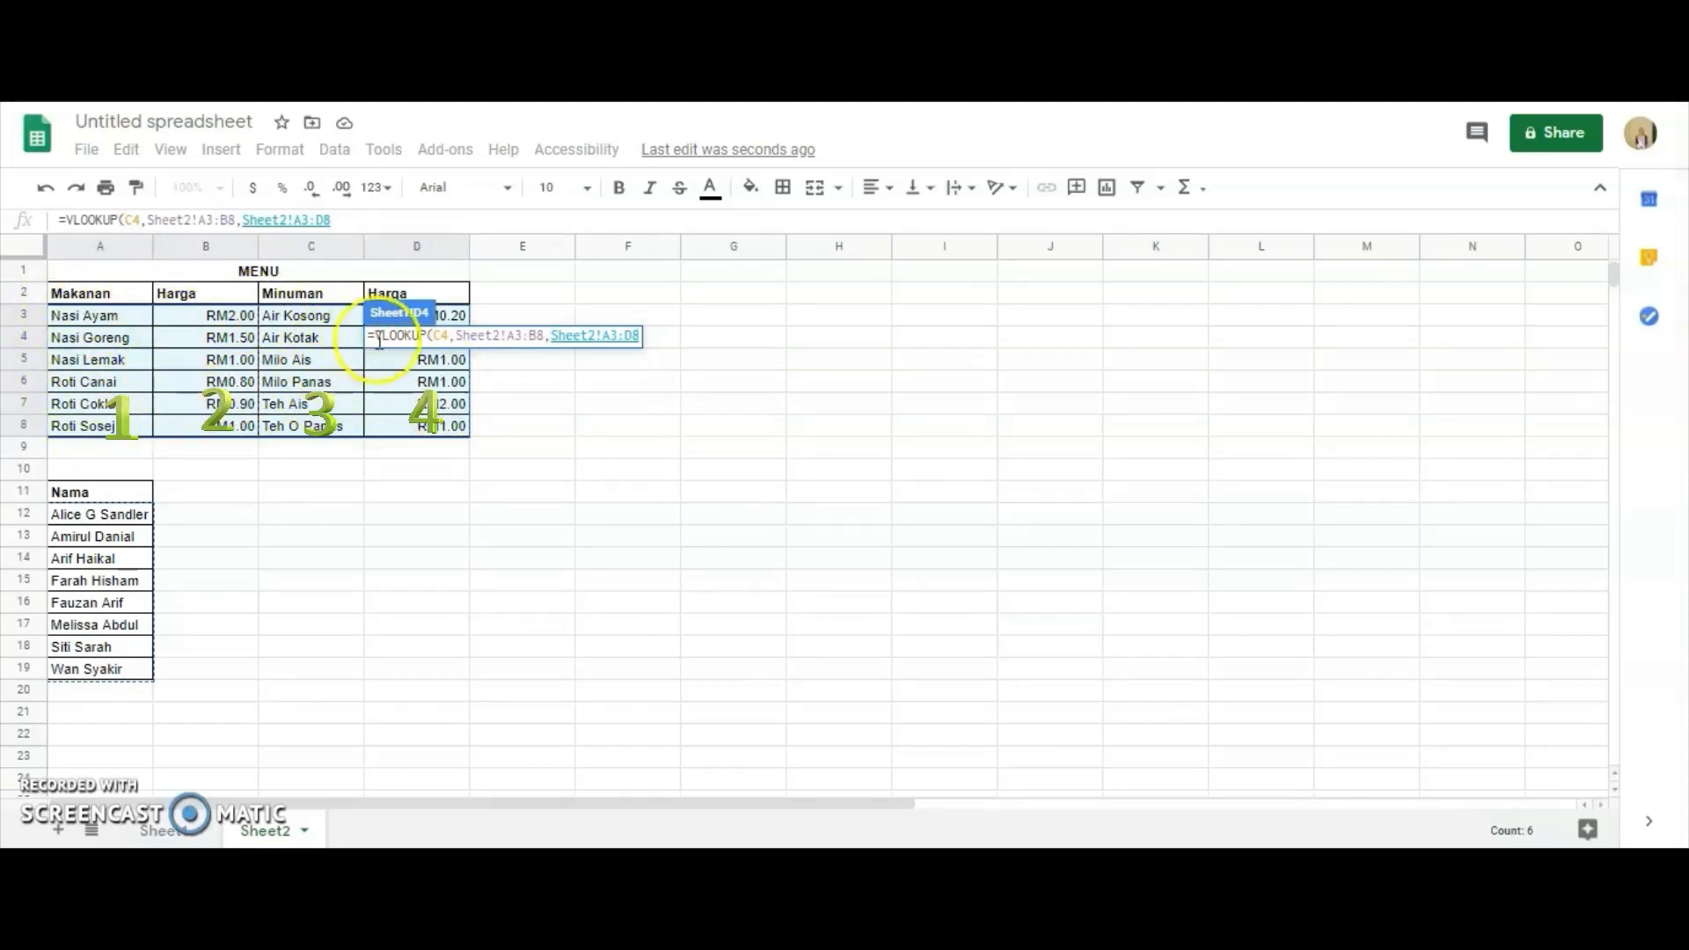
pyautogui.click(357, 451)
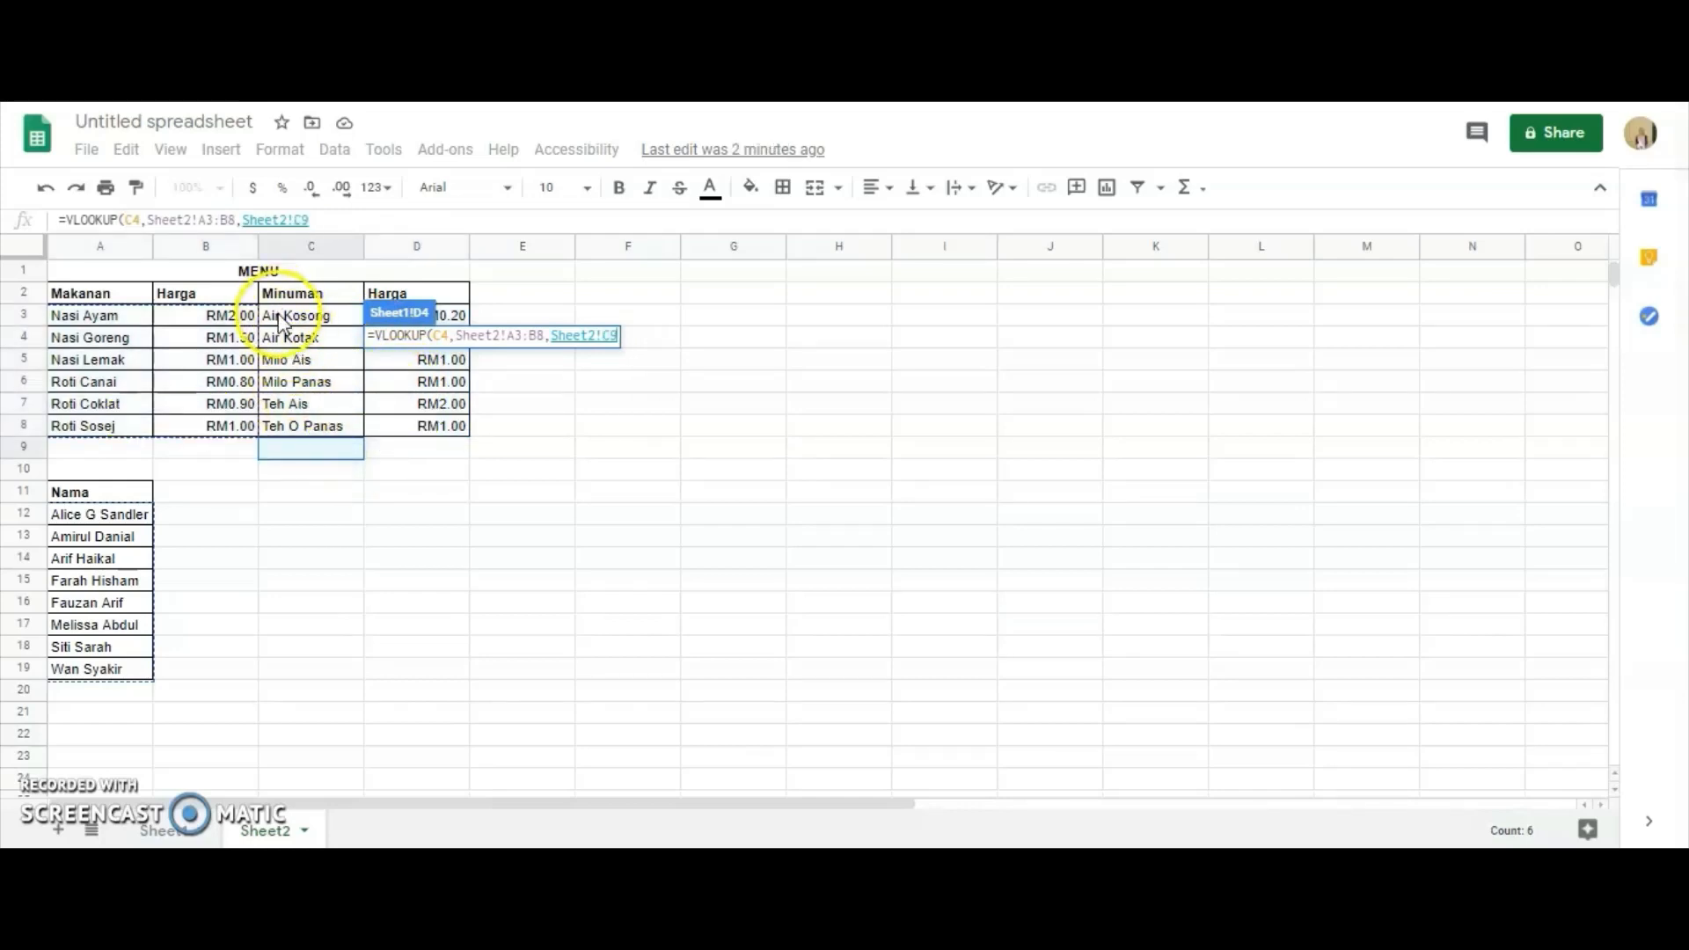
pyautogui.moveTo(280, 323); pyautogui.dragTo(424, 429)
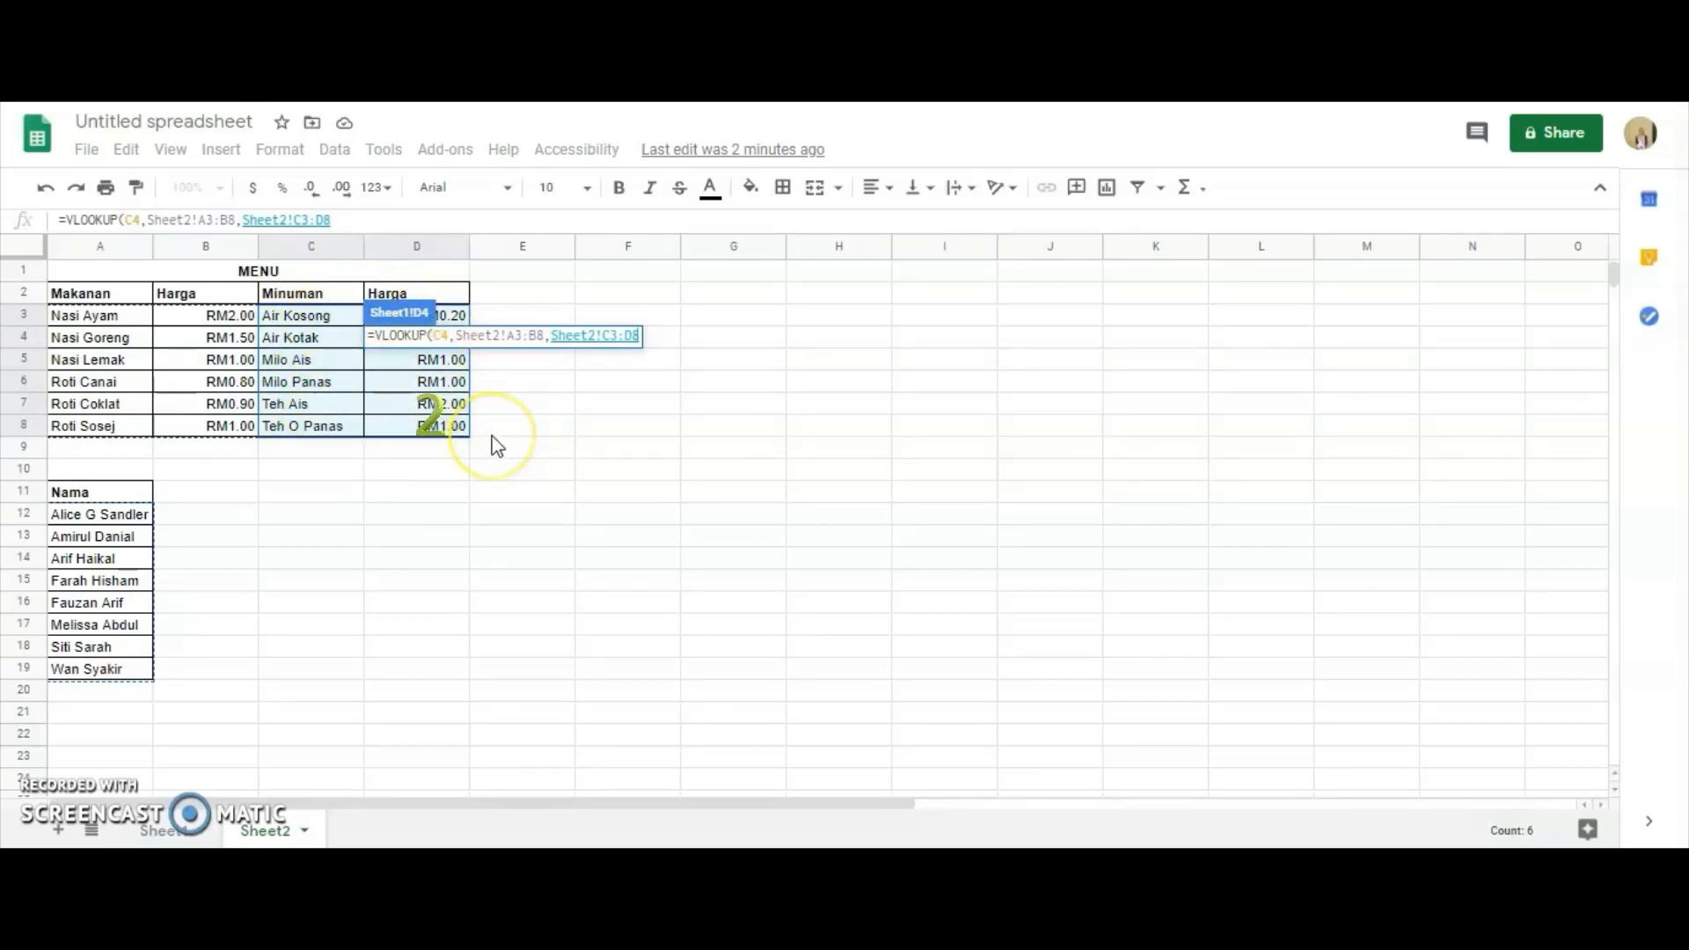
pyautogui.press('BackSpace')
pyautogui.press('BackSpace')
pyautogui.press('BackSpace')
pyautogui.press('BackSpace')
pyautogui.press('BackSpace')
pyautogui.press('BackSpace')
pyautogui.press('BackSpace')
pyautogui.press('BackSpace')
pyautogui.press('BackSpace')
pyautogui.press('BackSpace')
pyautogui.press('BackSpace')
pyautogui.press('BackSpace')
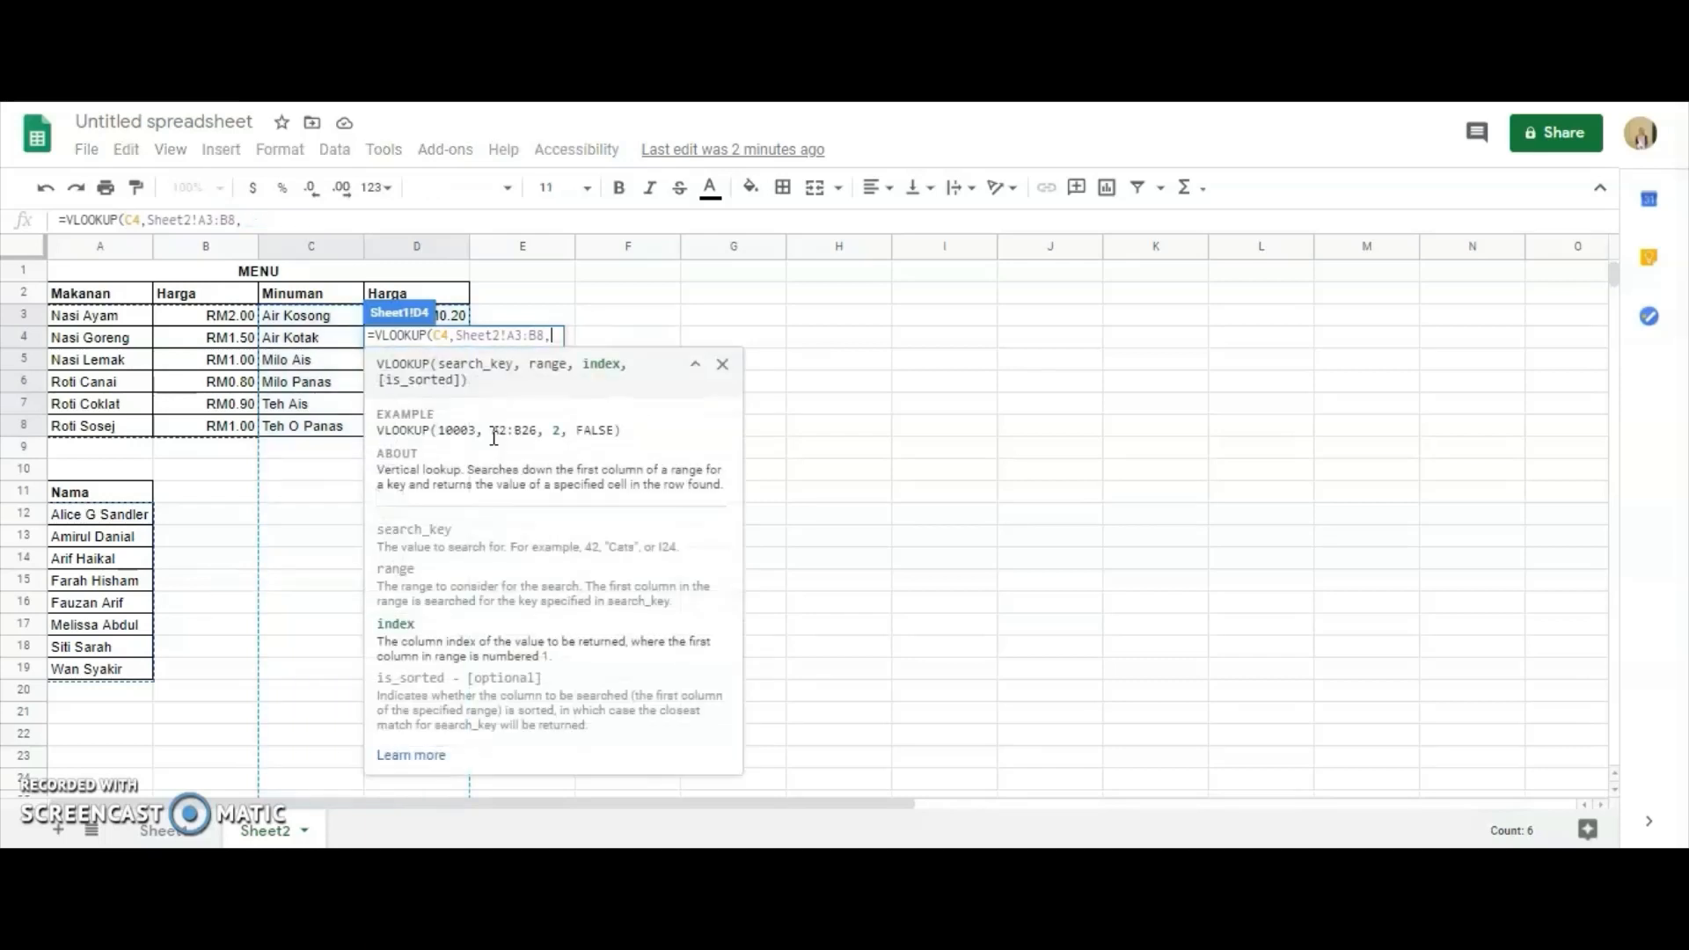
pyautogui.click(89, 334)
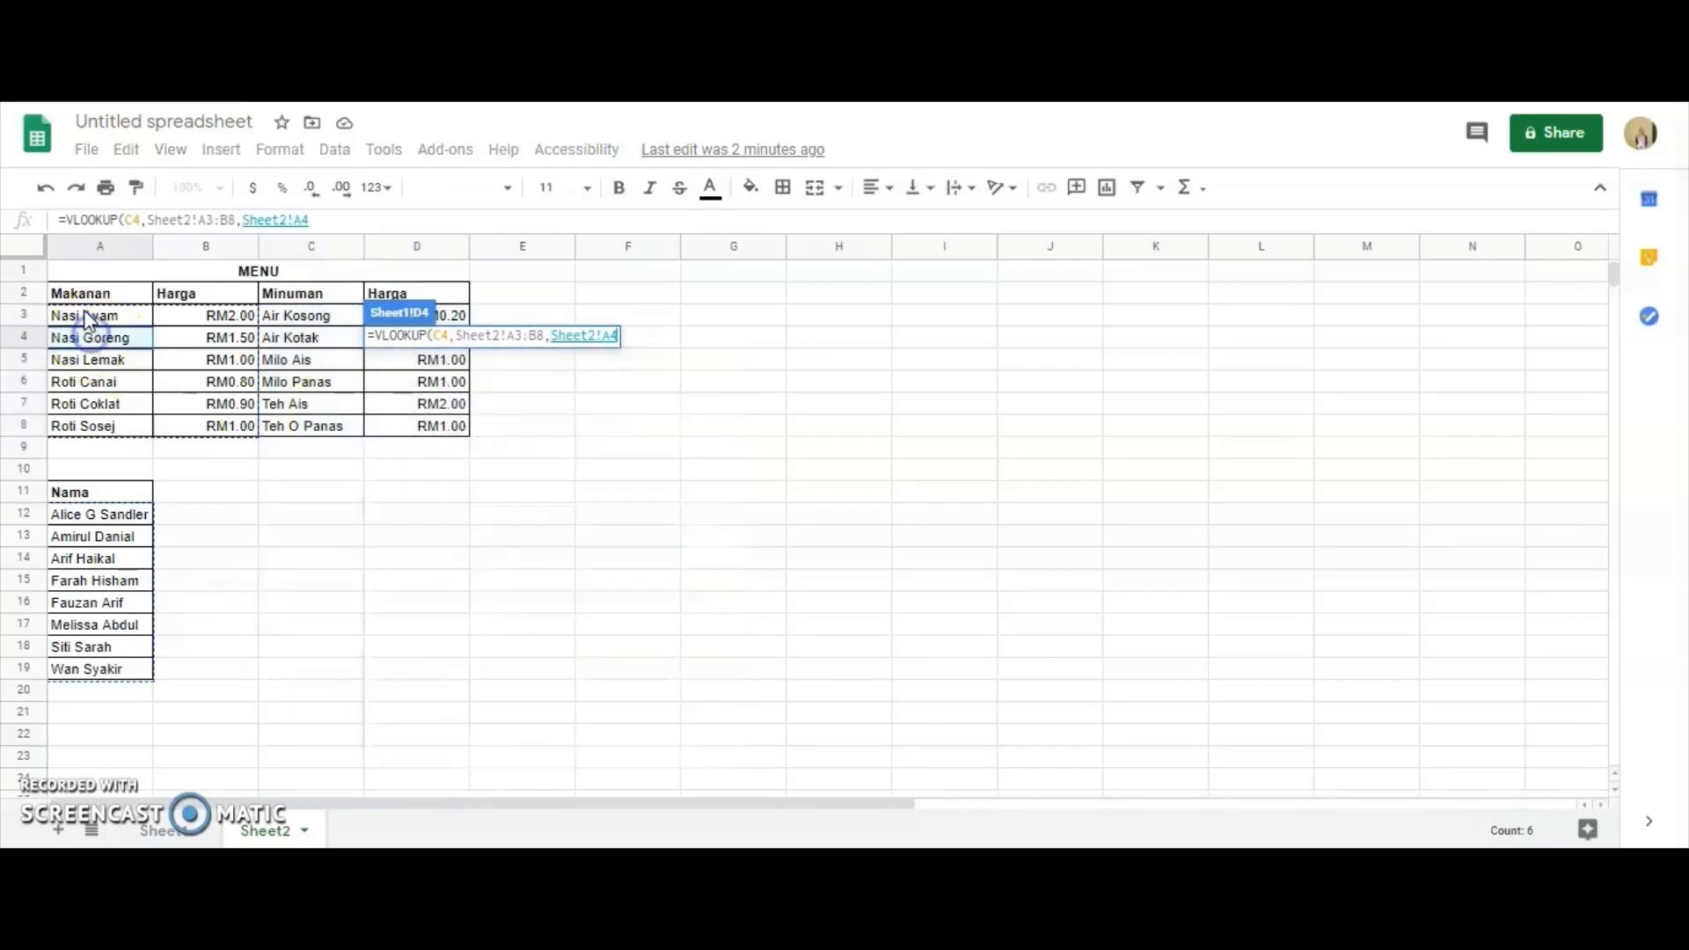
pyautogui.click(618, 339)
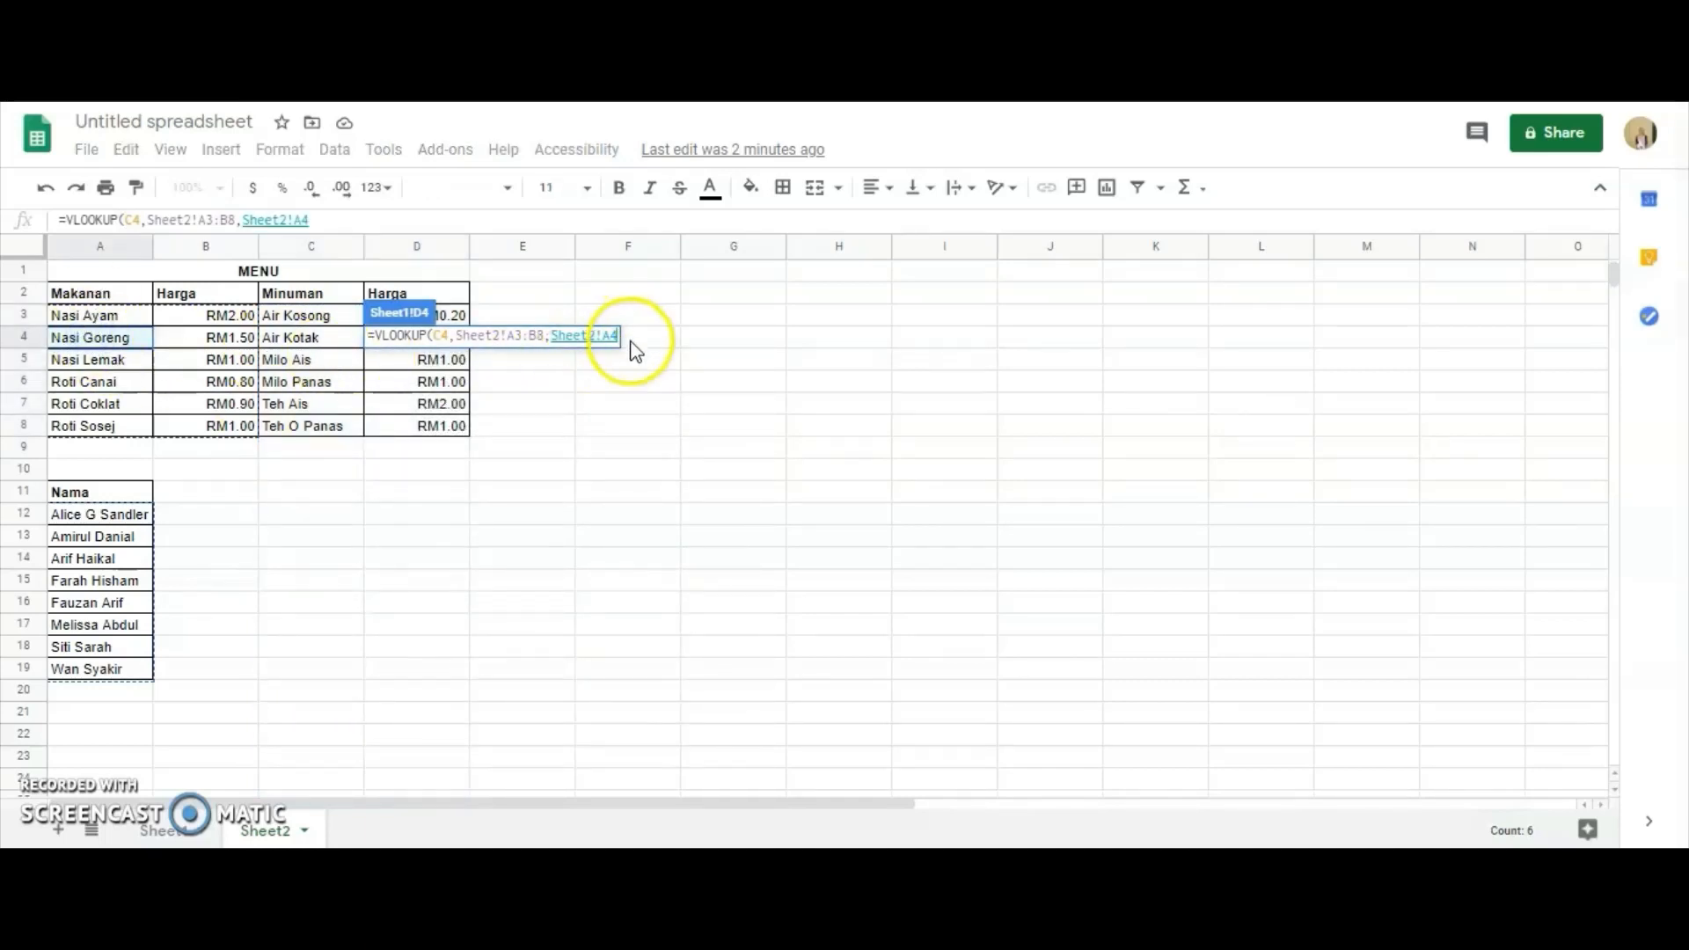
pyautogui.press('BackSpace')
pyautogui.press('BackSpace')
pyautogui.press('BackSpace')
pyautogui.press('BackSpace')
pyautogui.press('BackSpace')
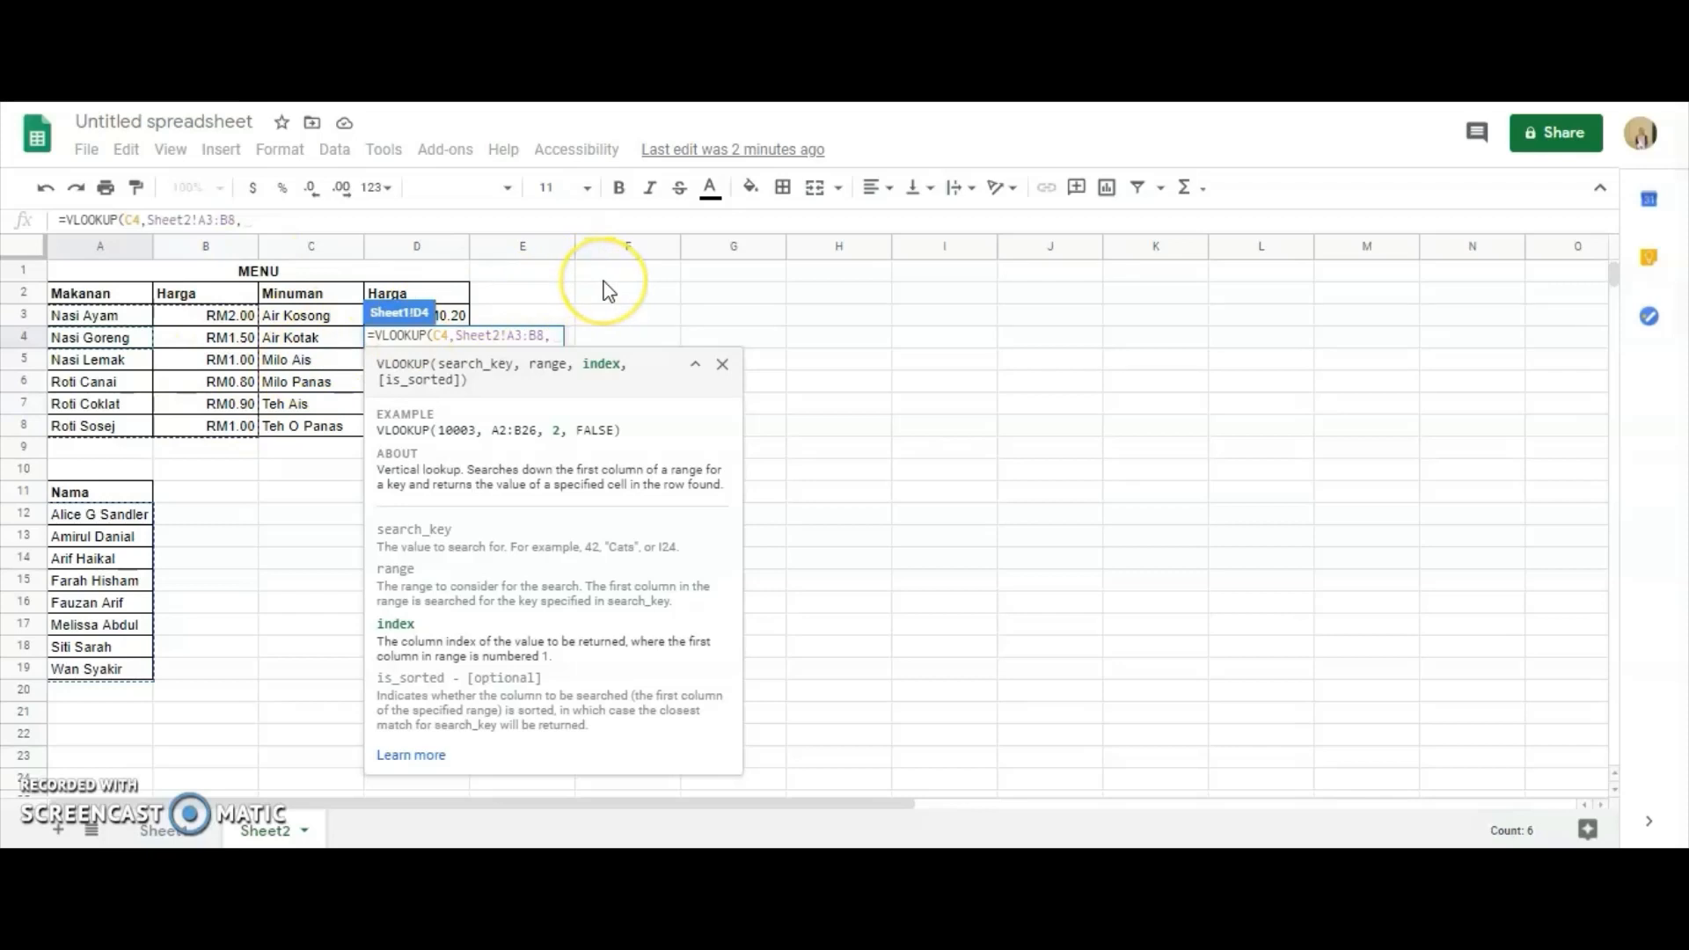
# Complete the D4 formula with index 2 and FALSE, and fill it down the Harga column to D11.
pyautogui.write('2,')
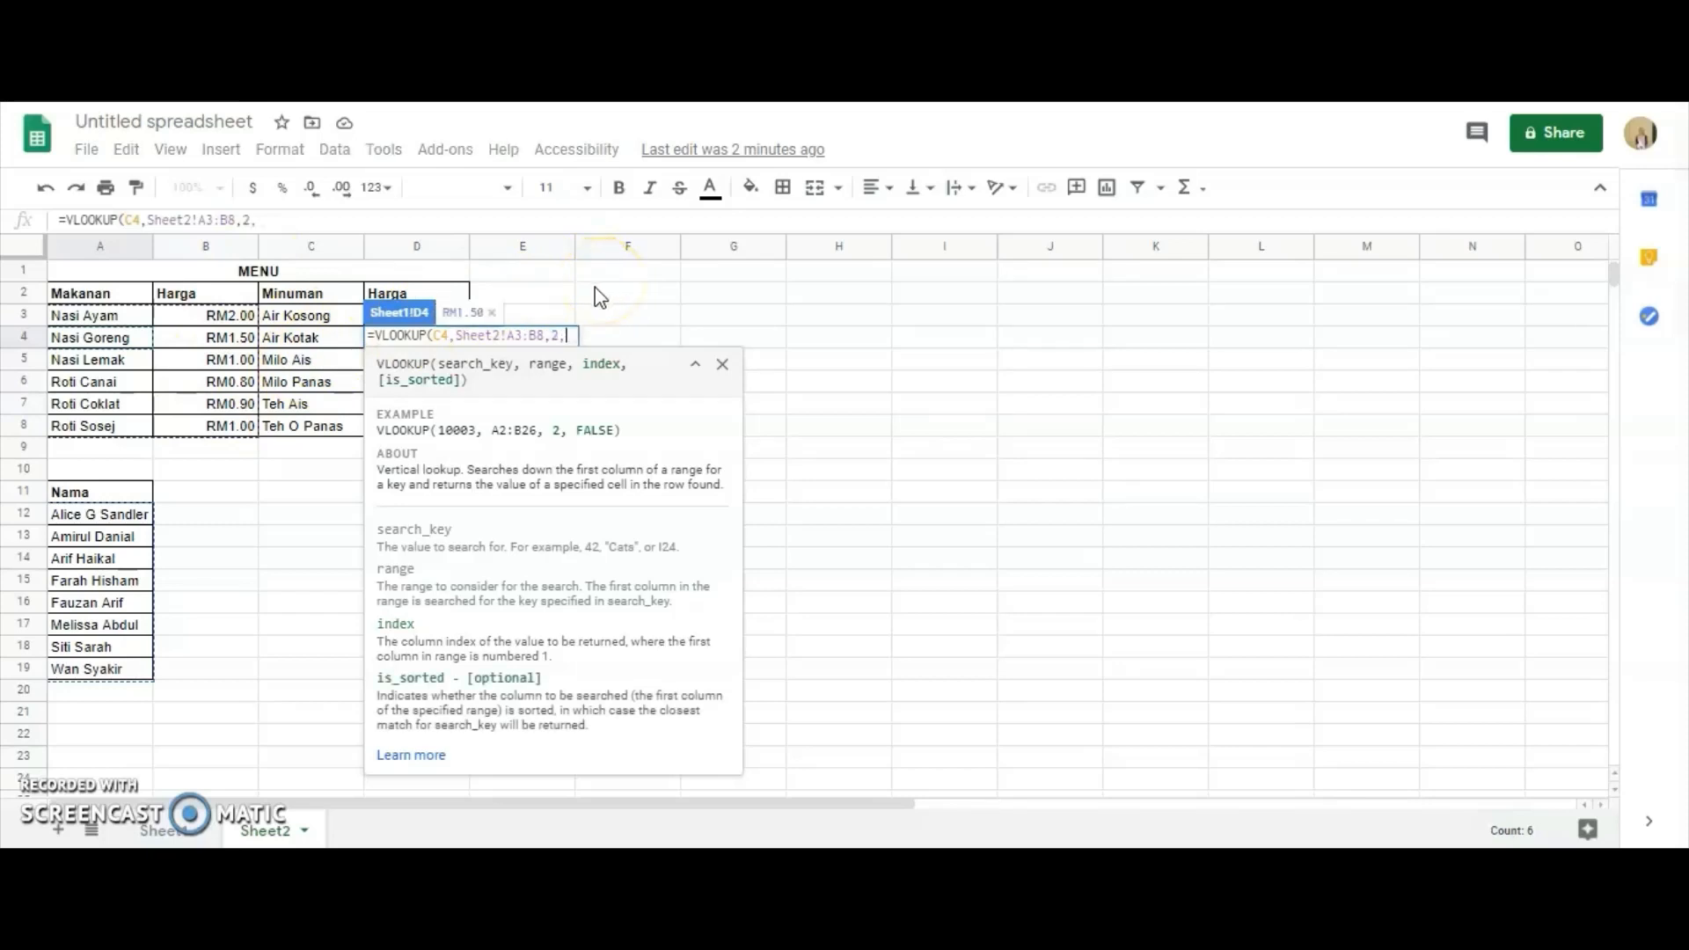
pyautogui.write('FALSE')
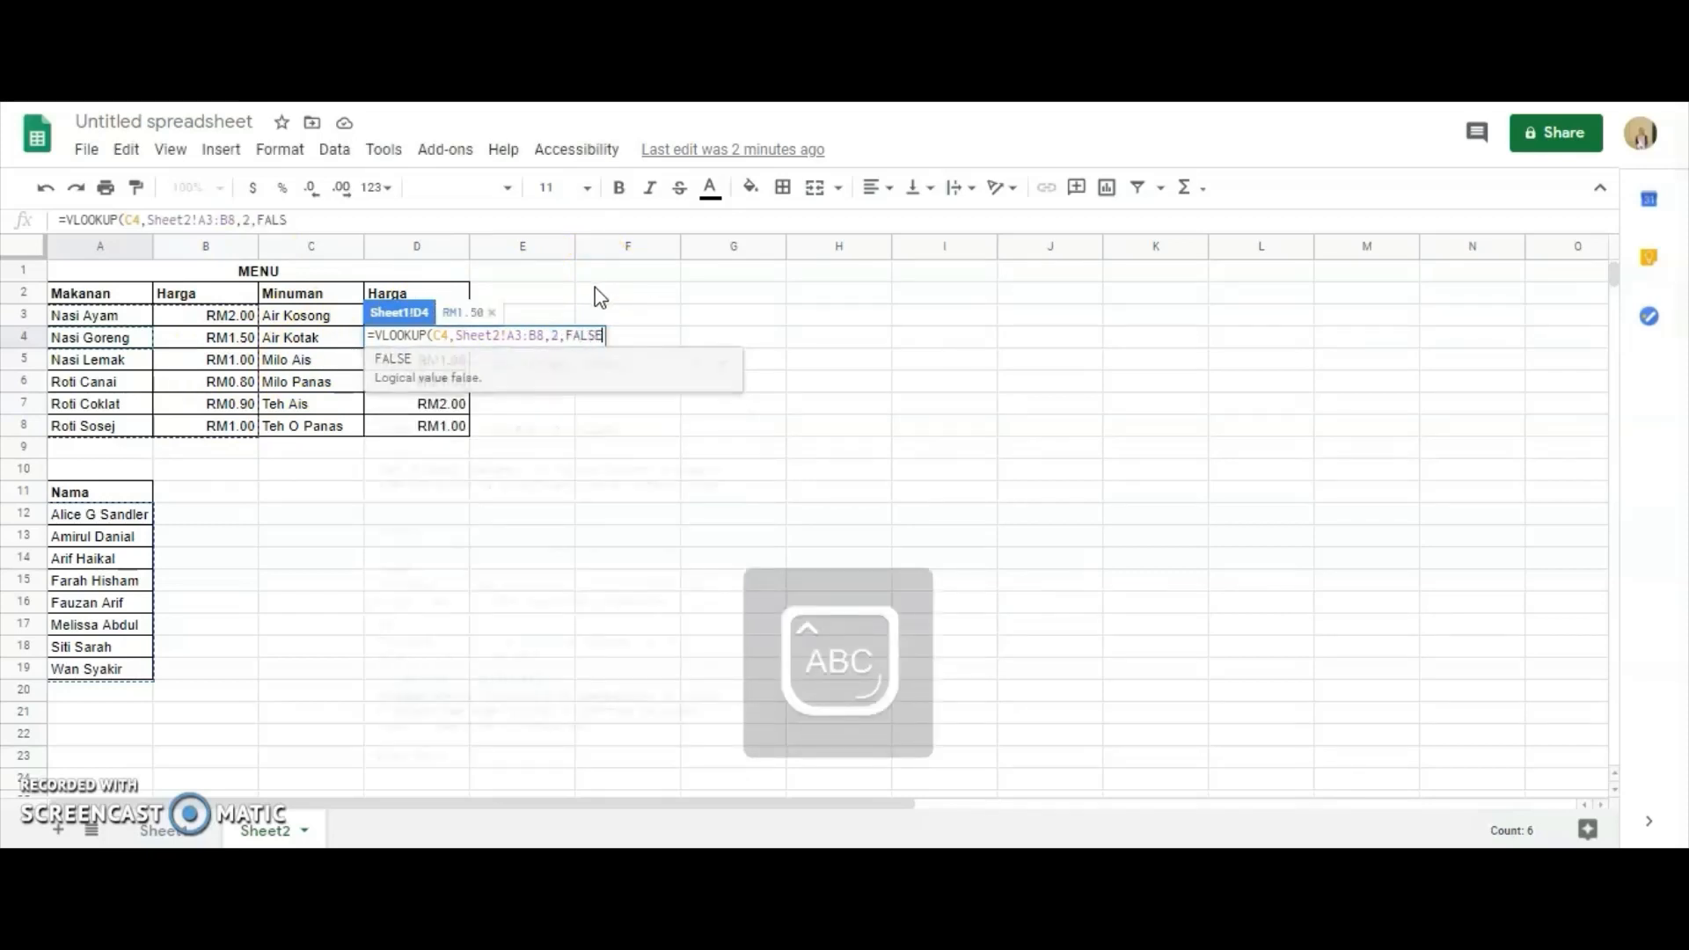
pyautogui.write(')')
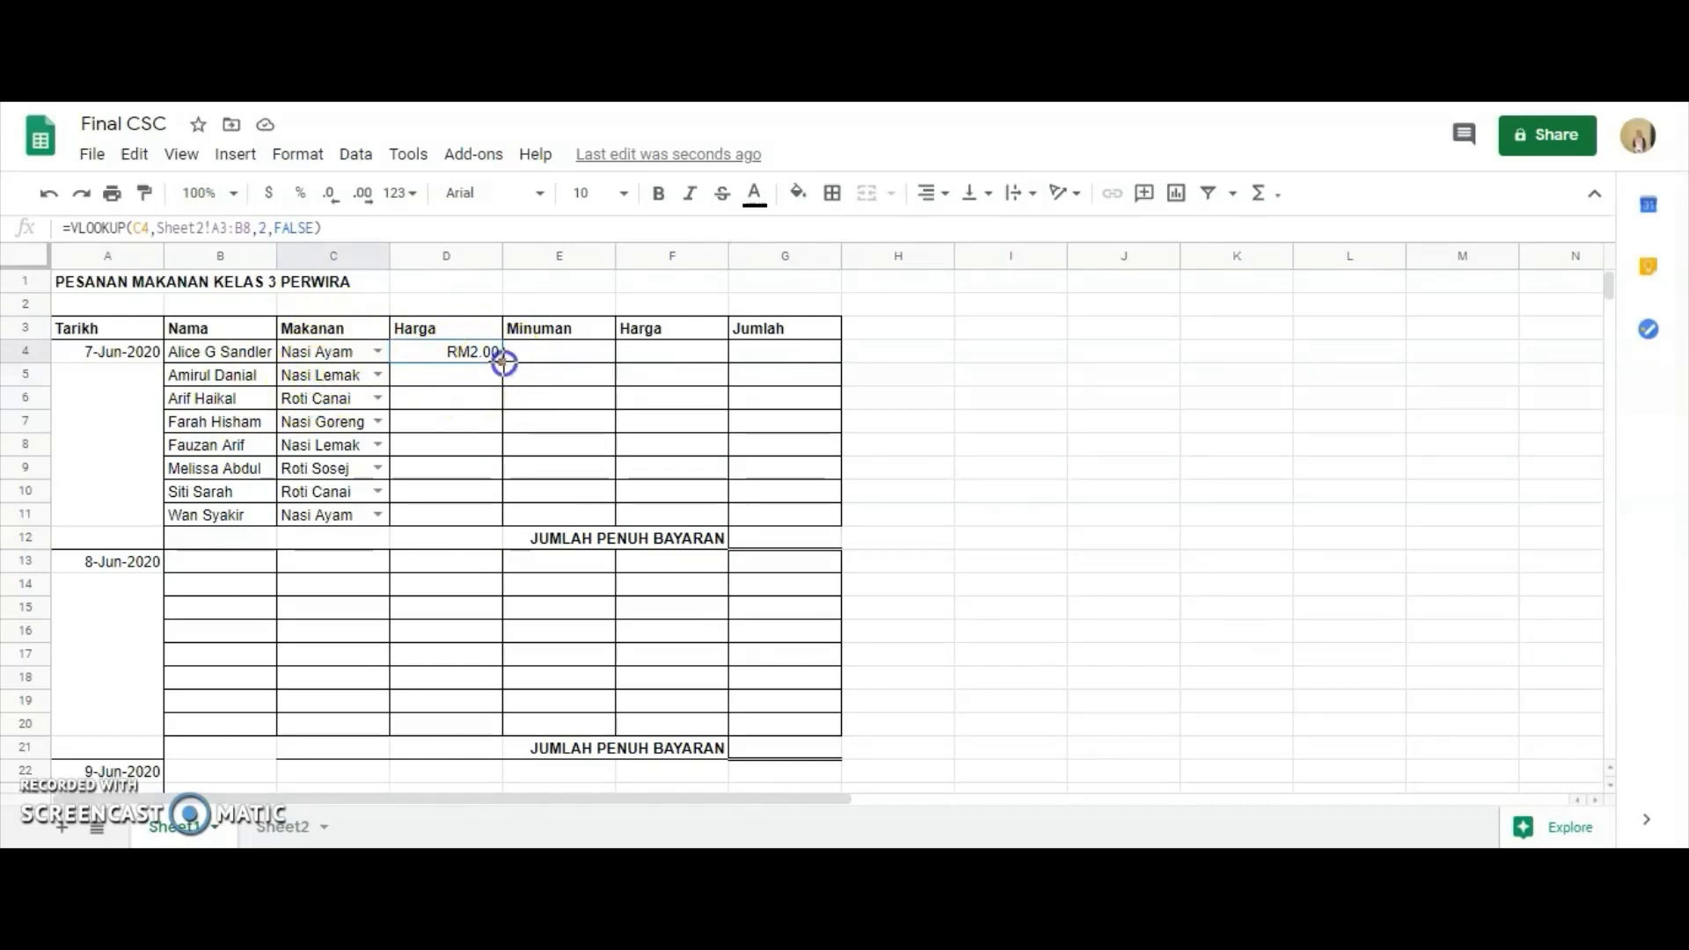
pyautogui.moveTo(501, 361); pyautogui.dragTo(491, 508)
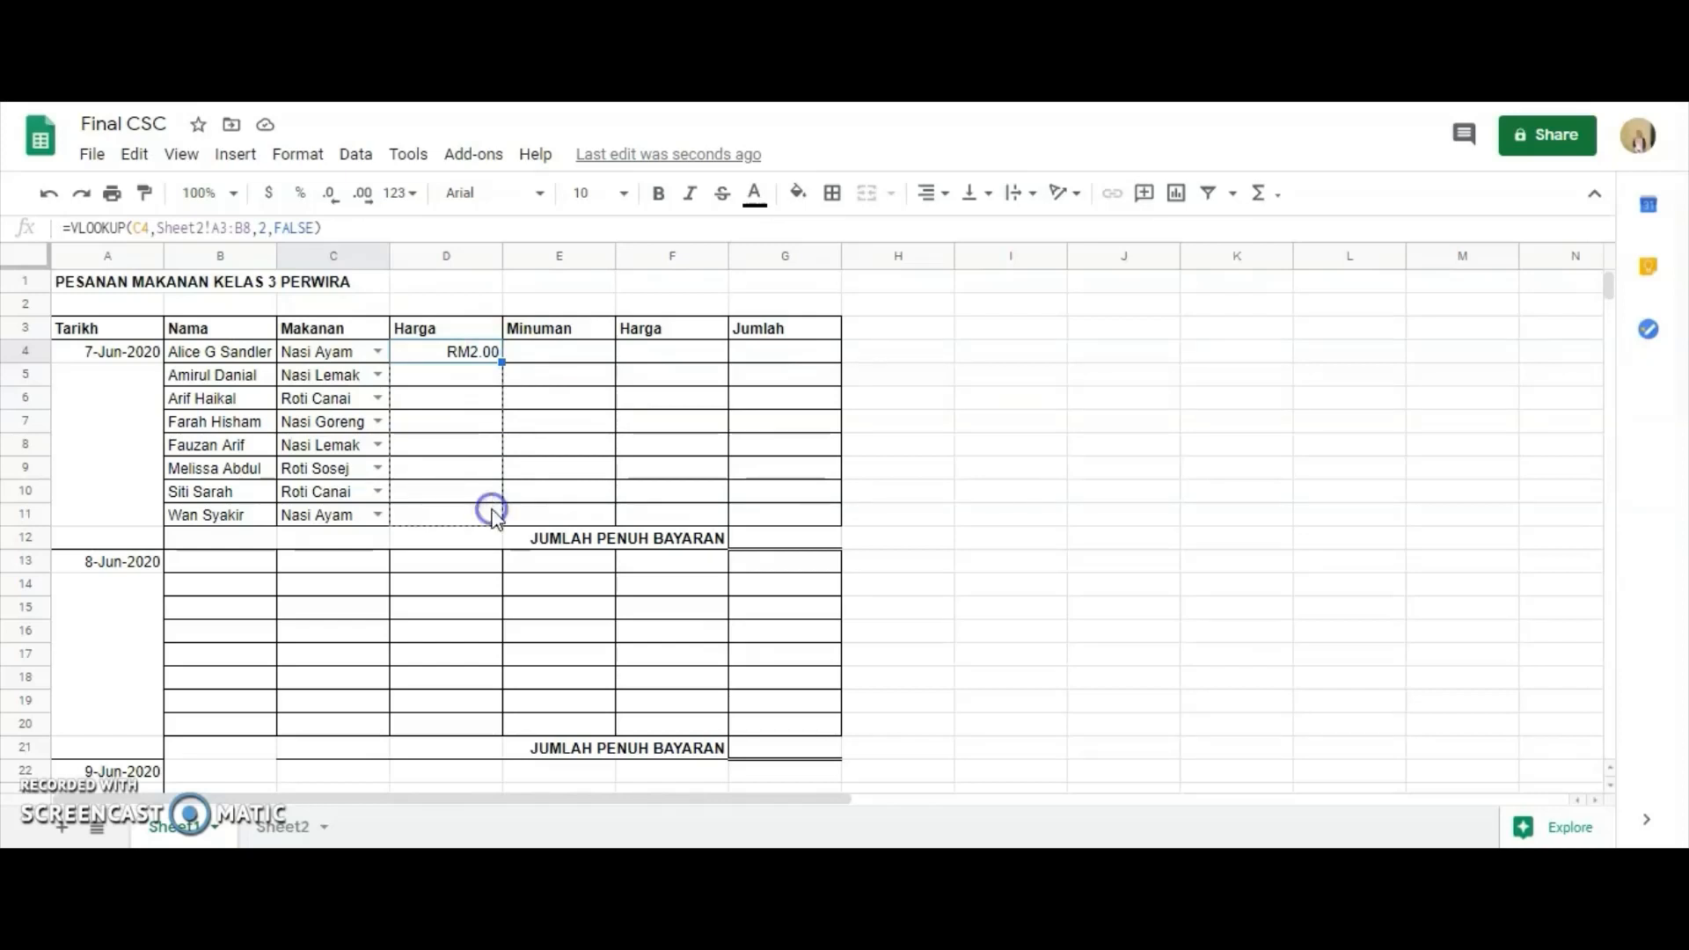
pyautogui.moveTo(493, 514); pyautogui.dragTo(493, 515)
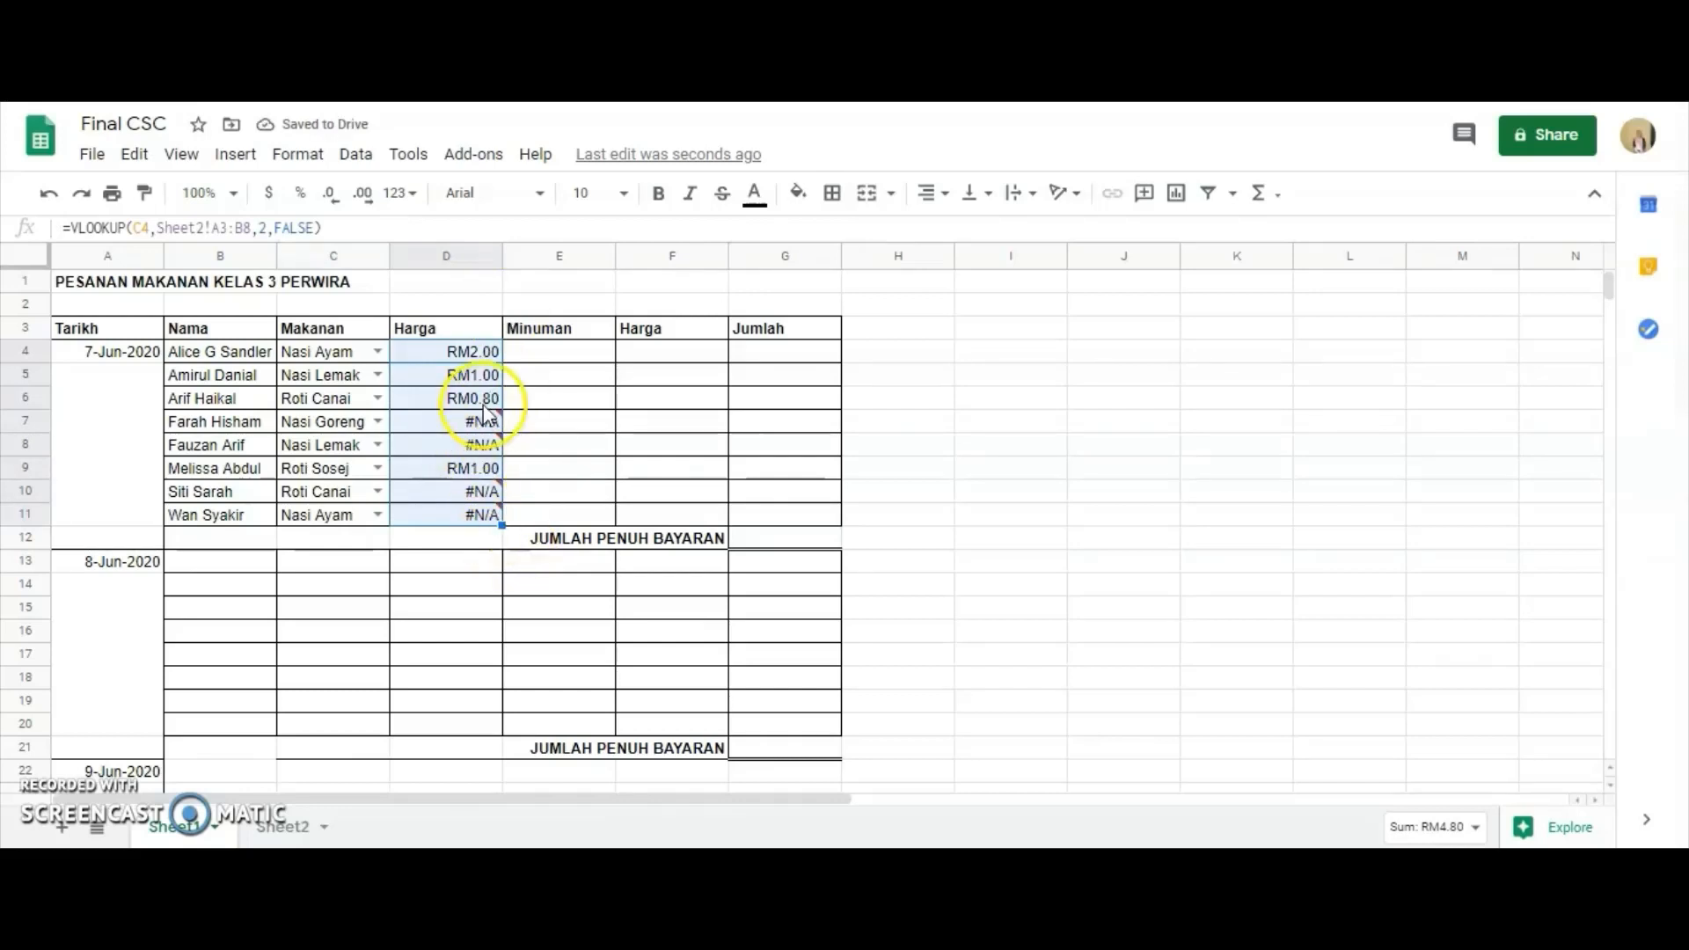
# Examine the #N/A error in D7 and compare the lookup ranges in the formulas of D9, D4 and D5.
pyautogui.moveTo(484, 418)
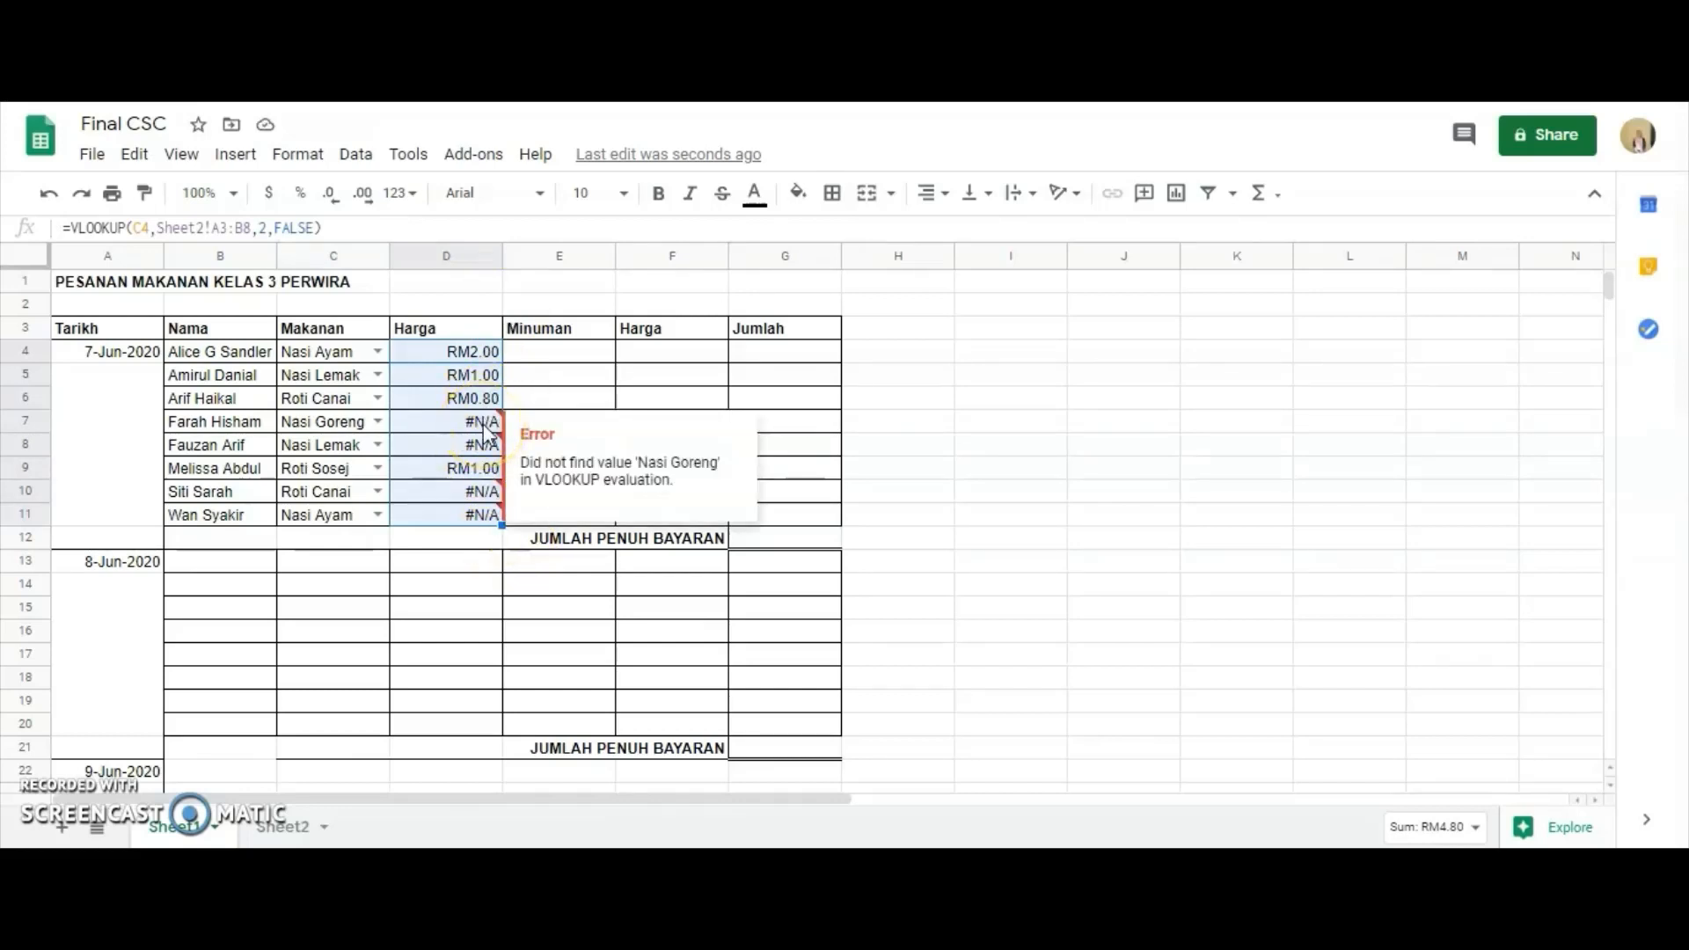
pyautogui.click(471, 469)
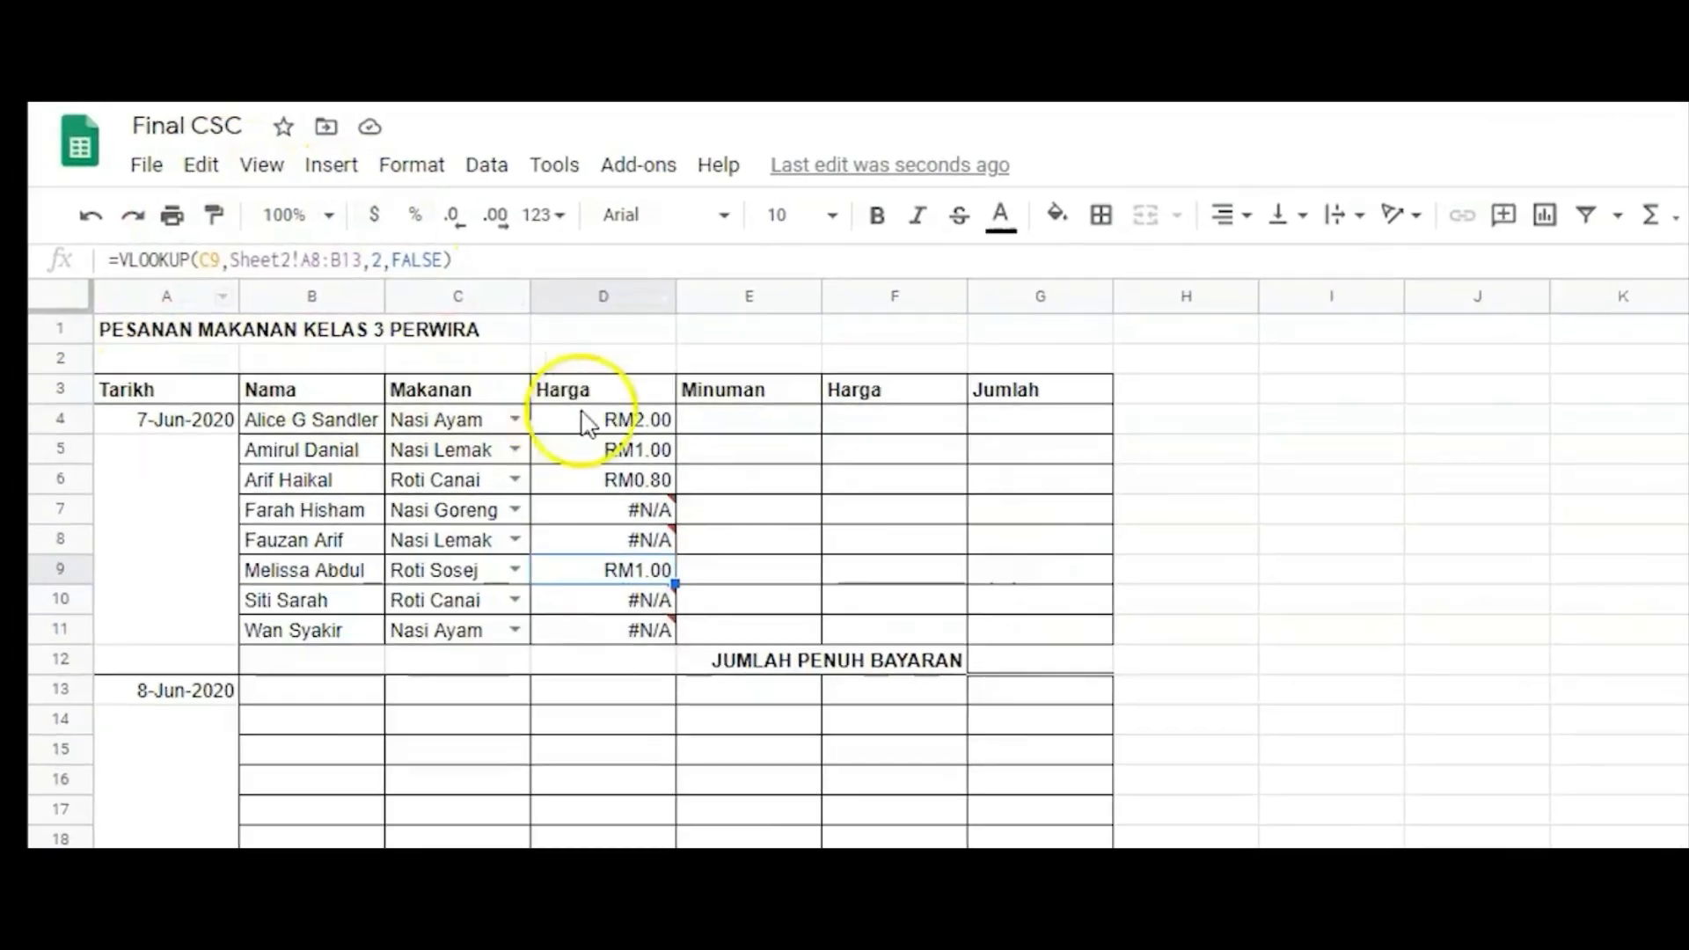
pyautogui.click(585, 422)
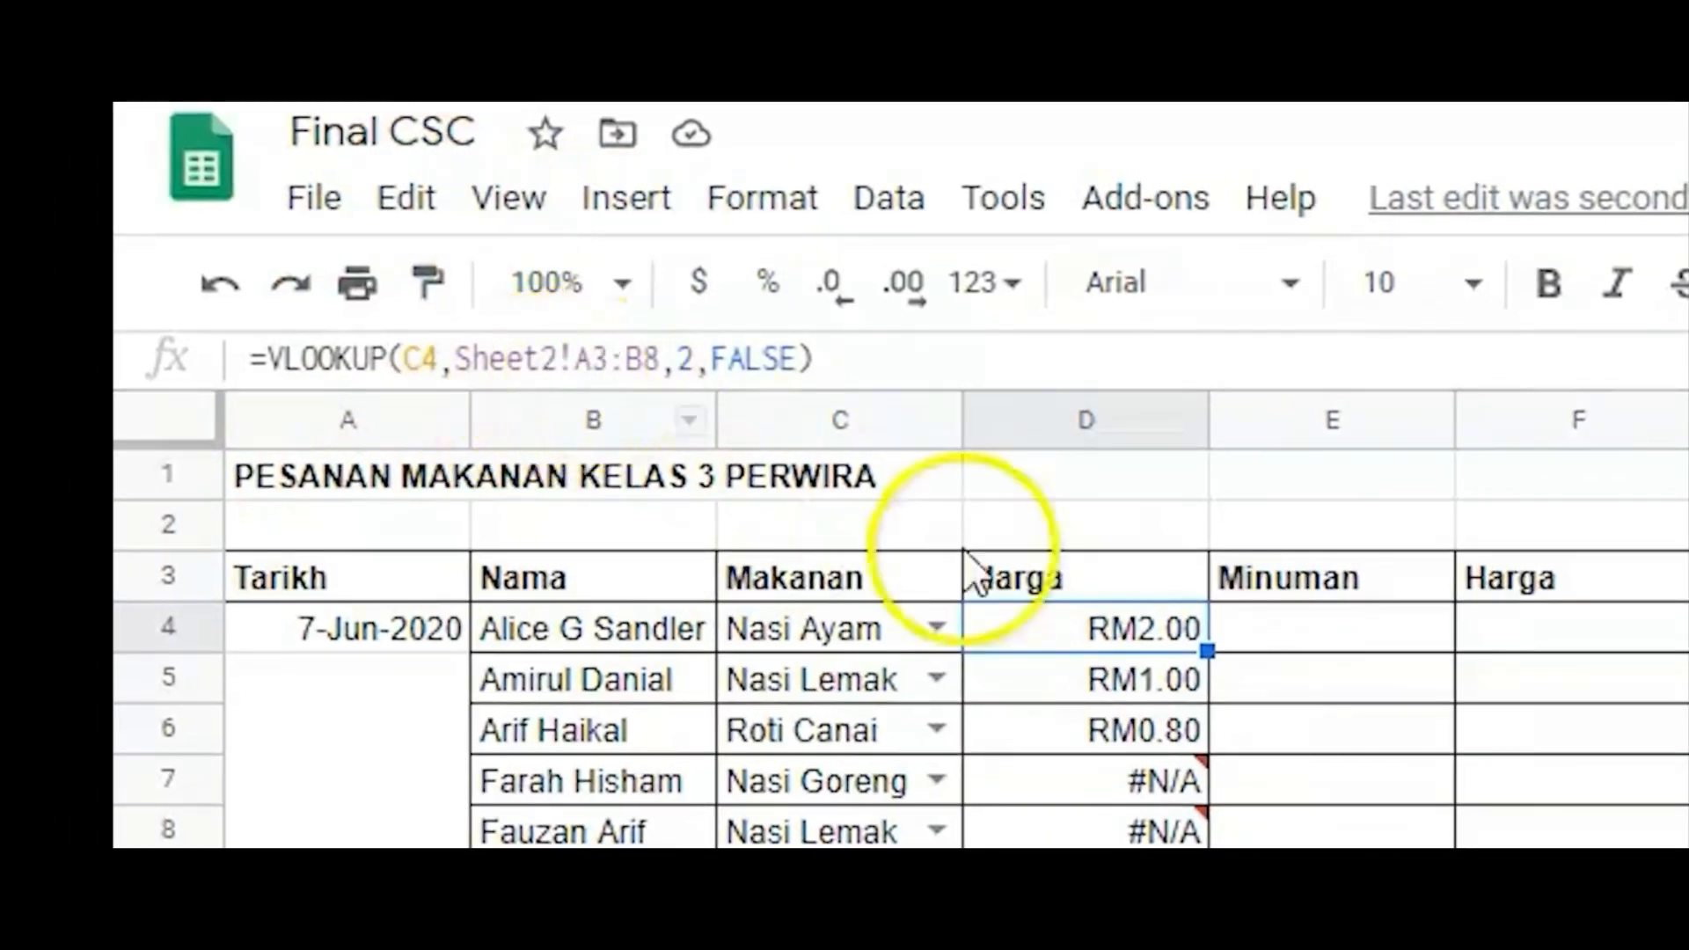
pyautogui.click(1133, 678)
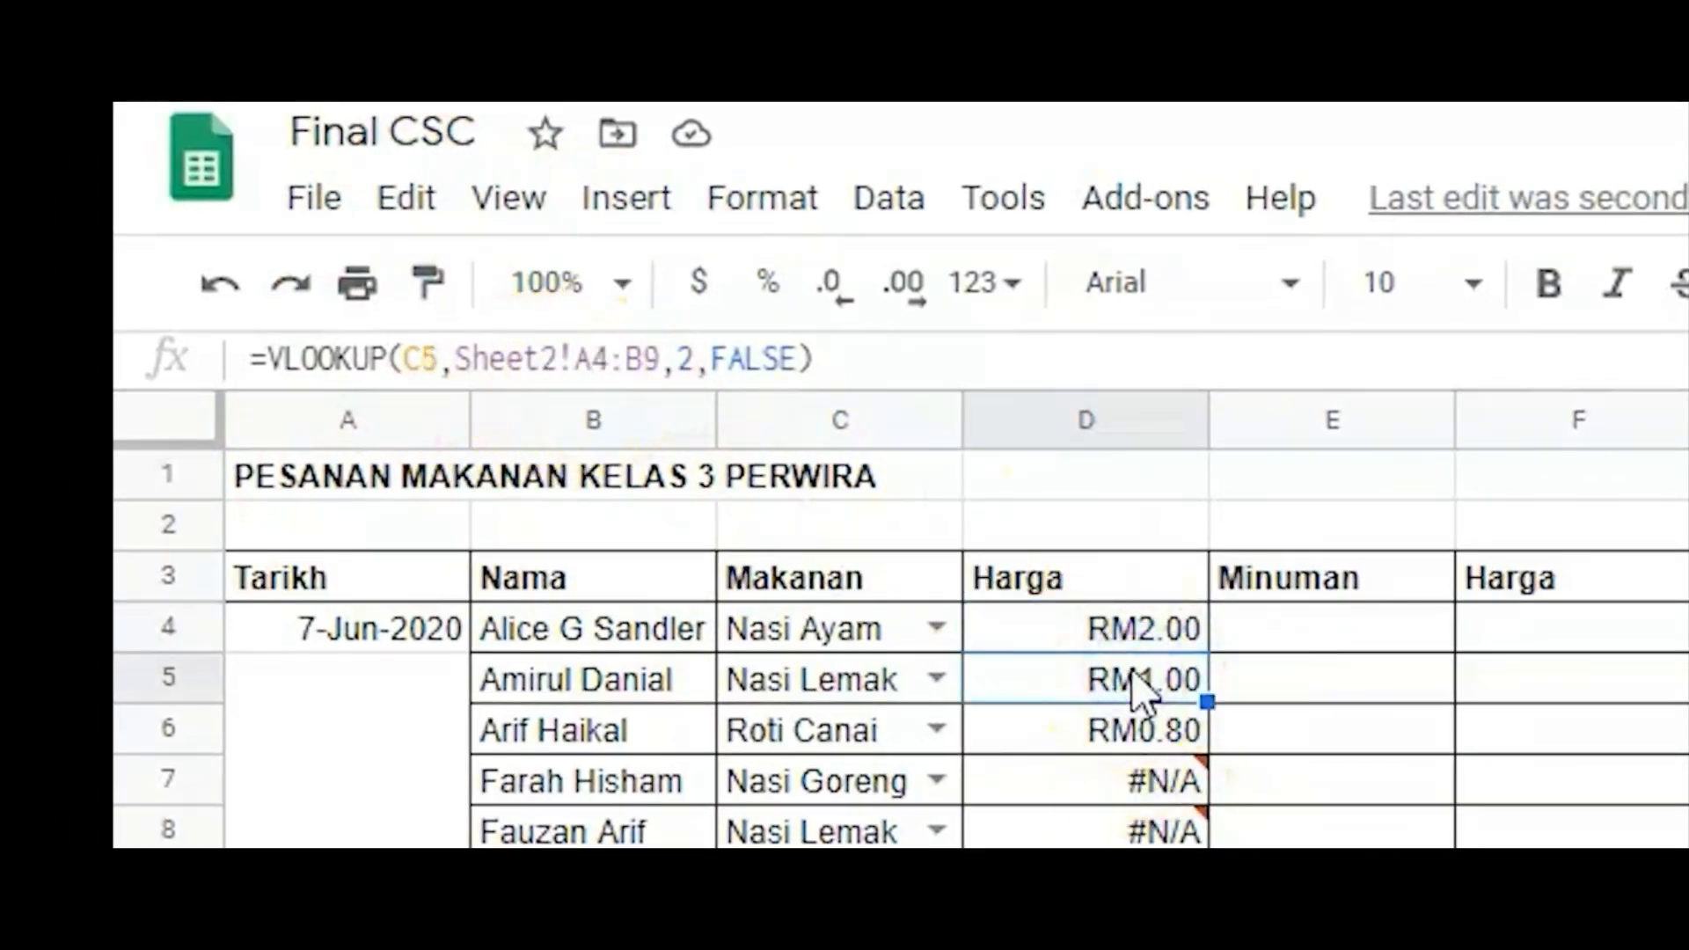
pyautogui.click(1127, 640)
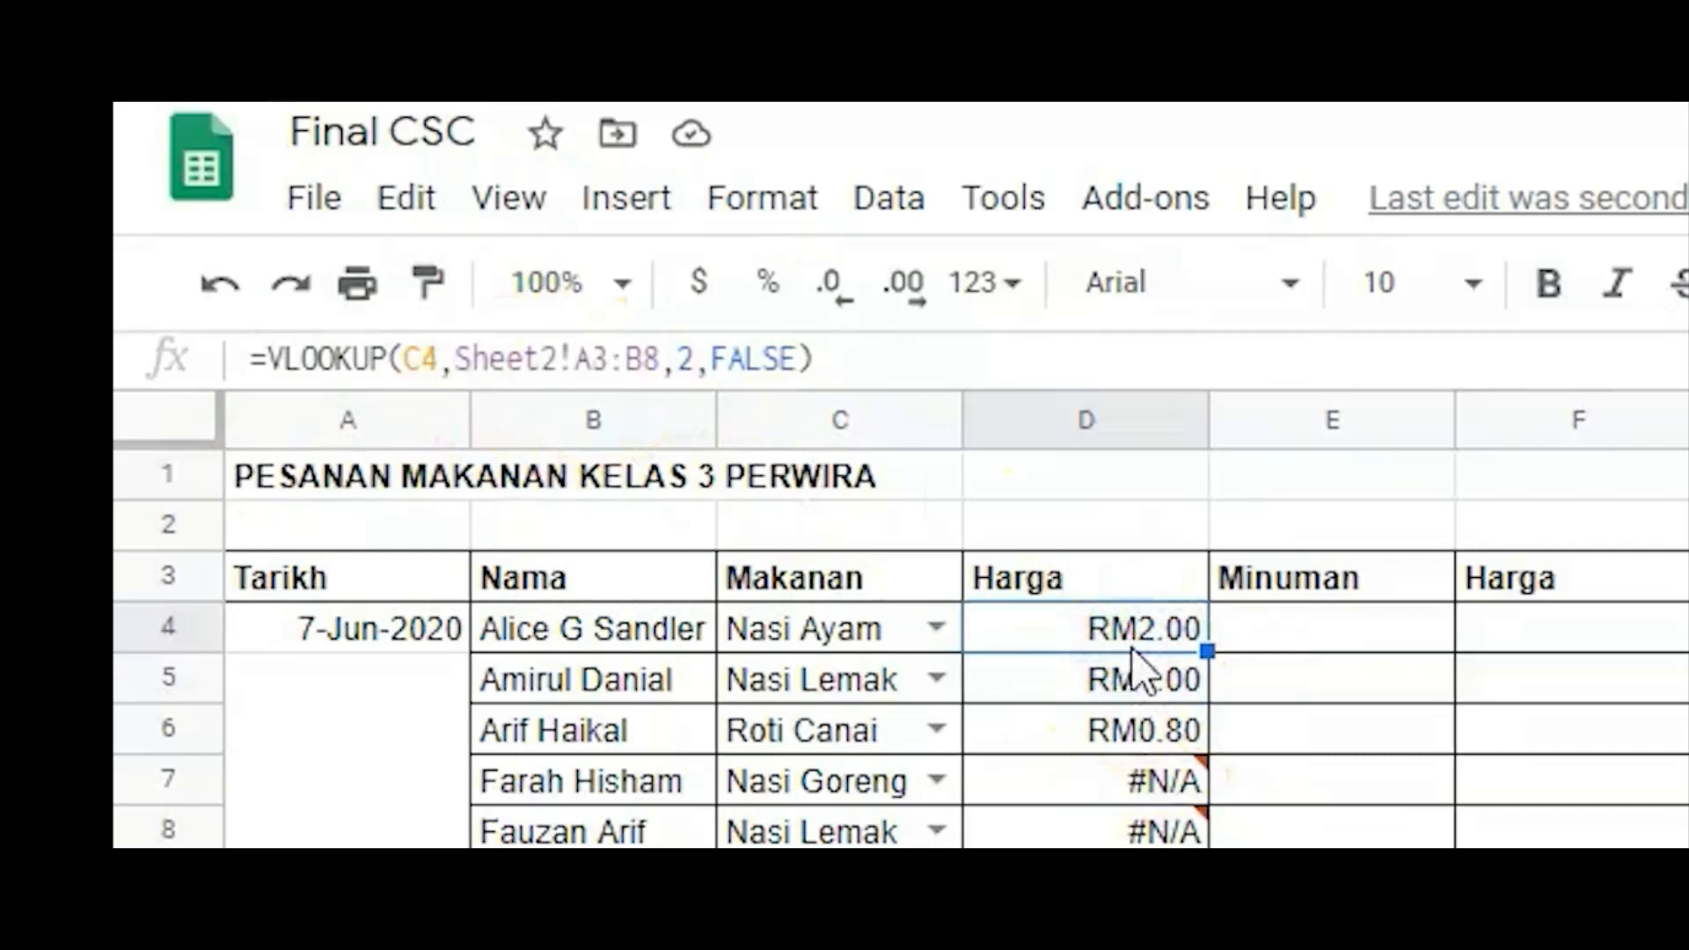
pyautogui.click(1131, 678)
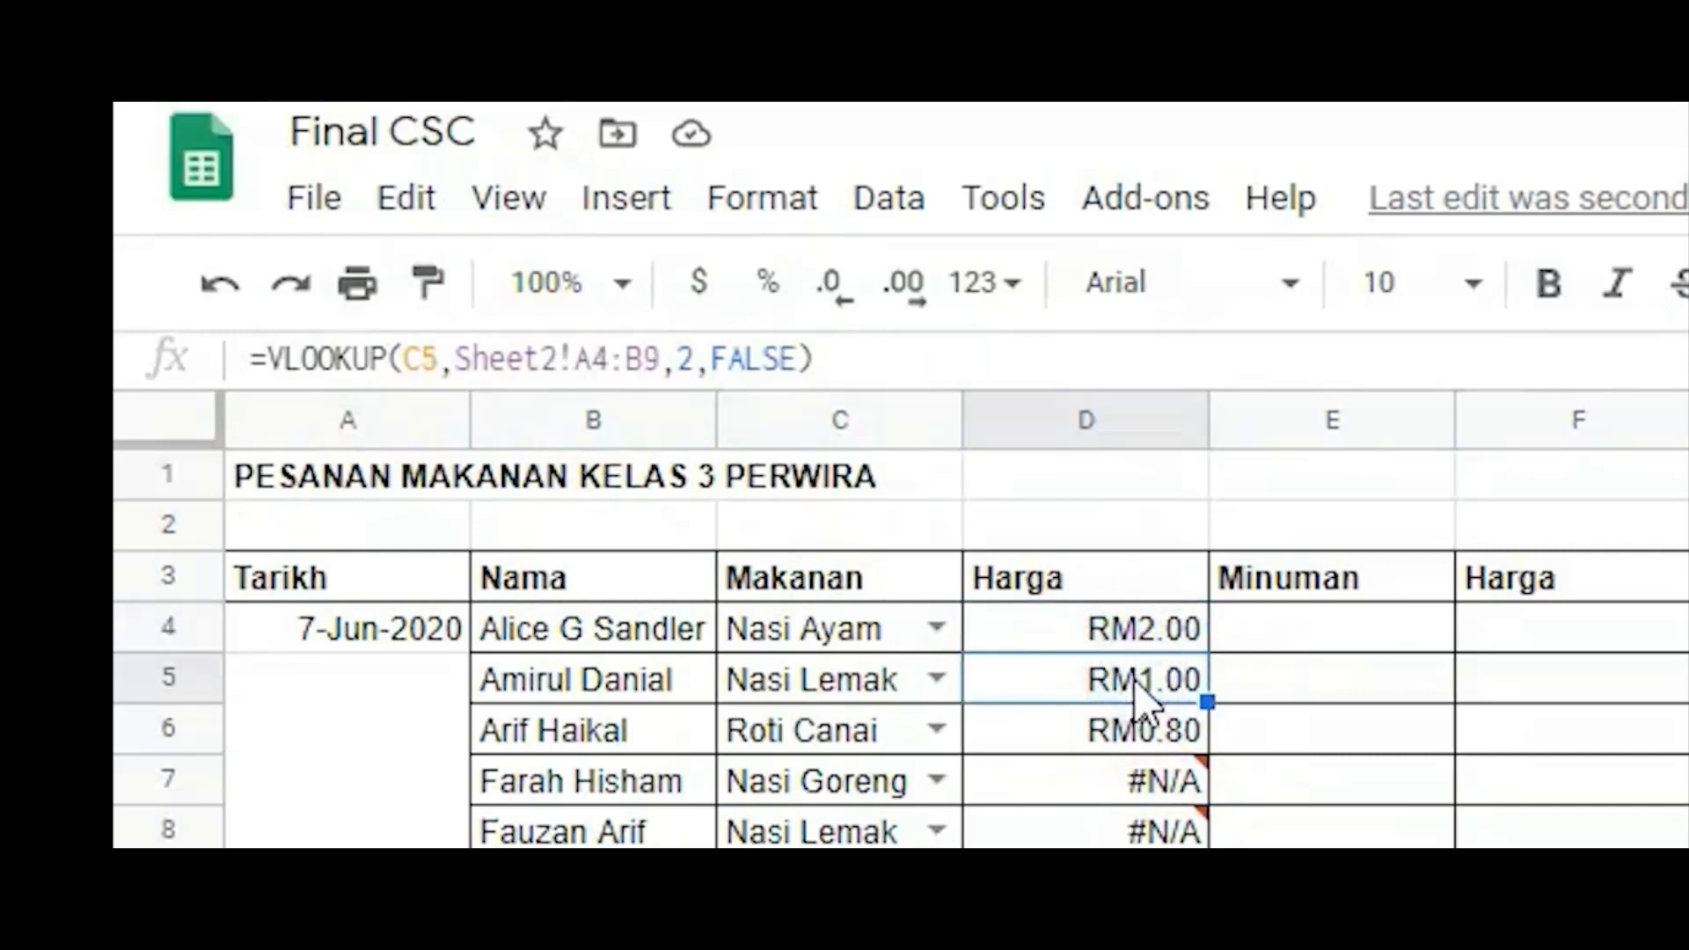
# Make the lookup range in the D4 formula absolute as Sheet2!$A$3:$B$8.
pyautogui.click(1161, 640)
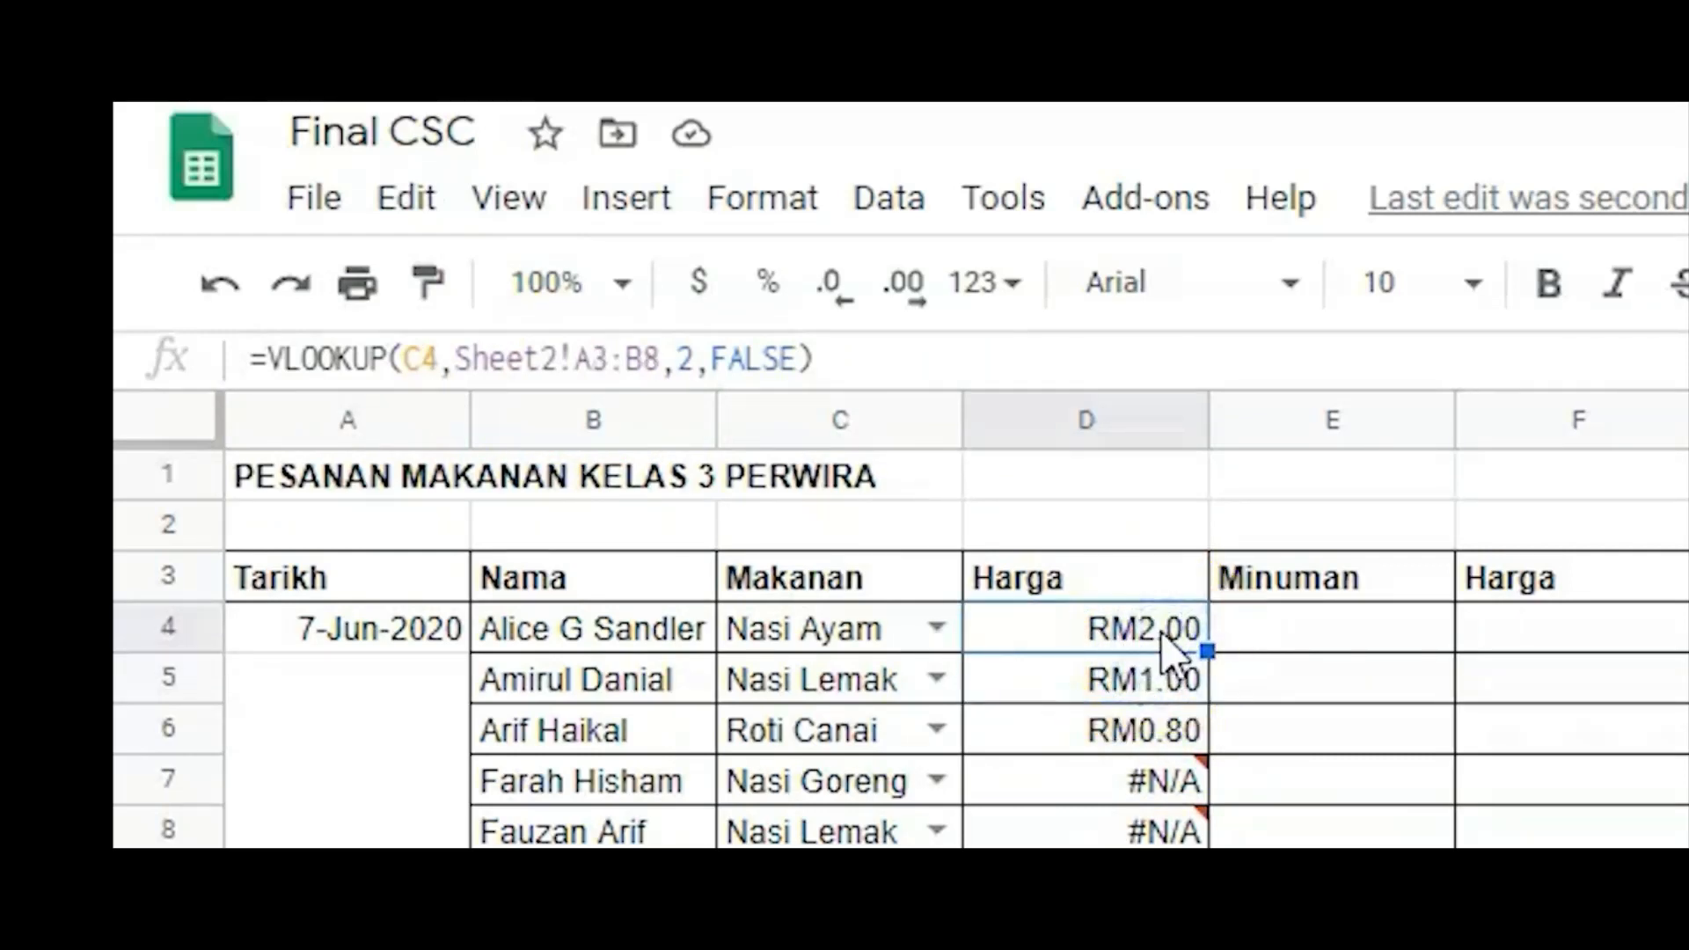
pyautogui.click(574, 365)
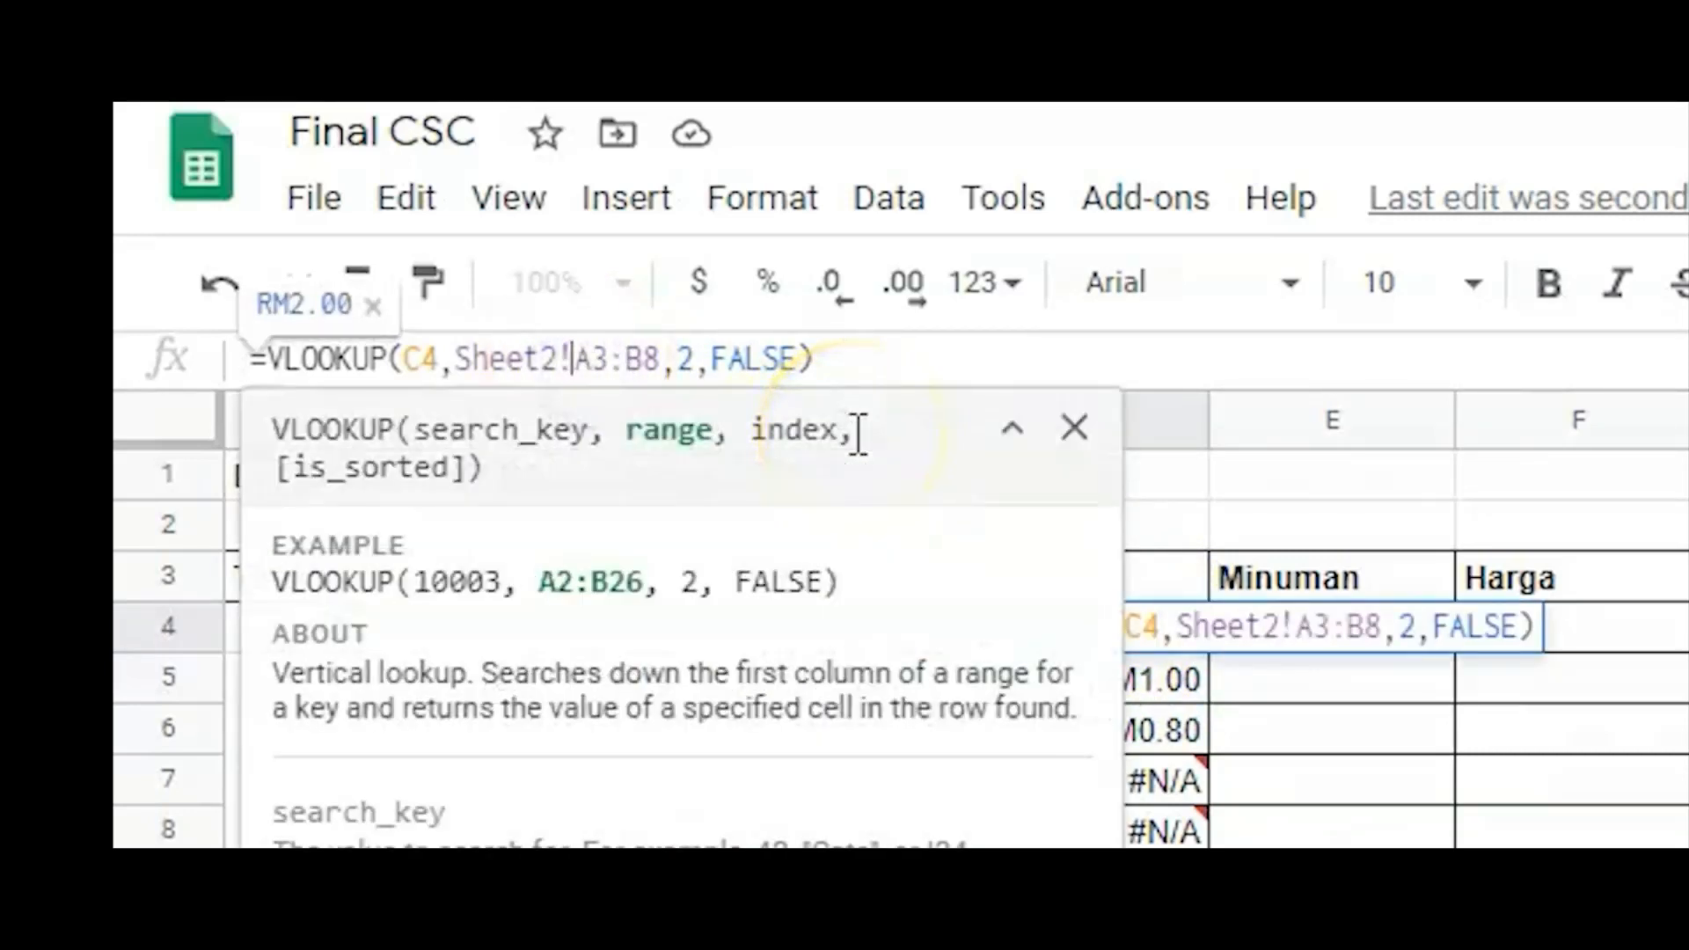
pyautogui.write('$A')
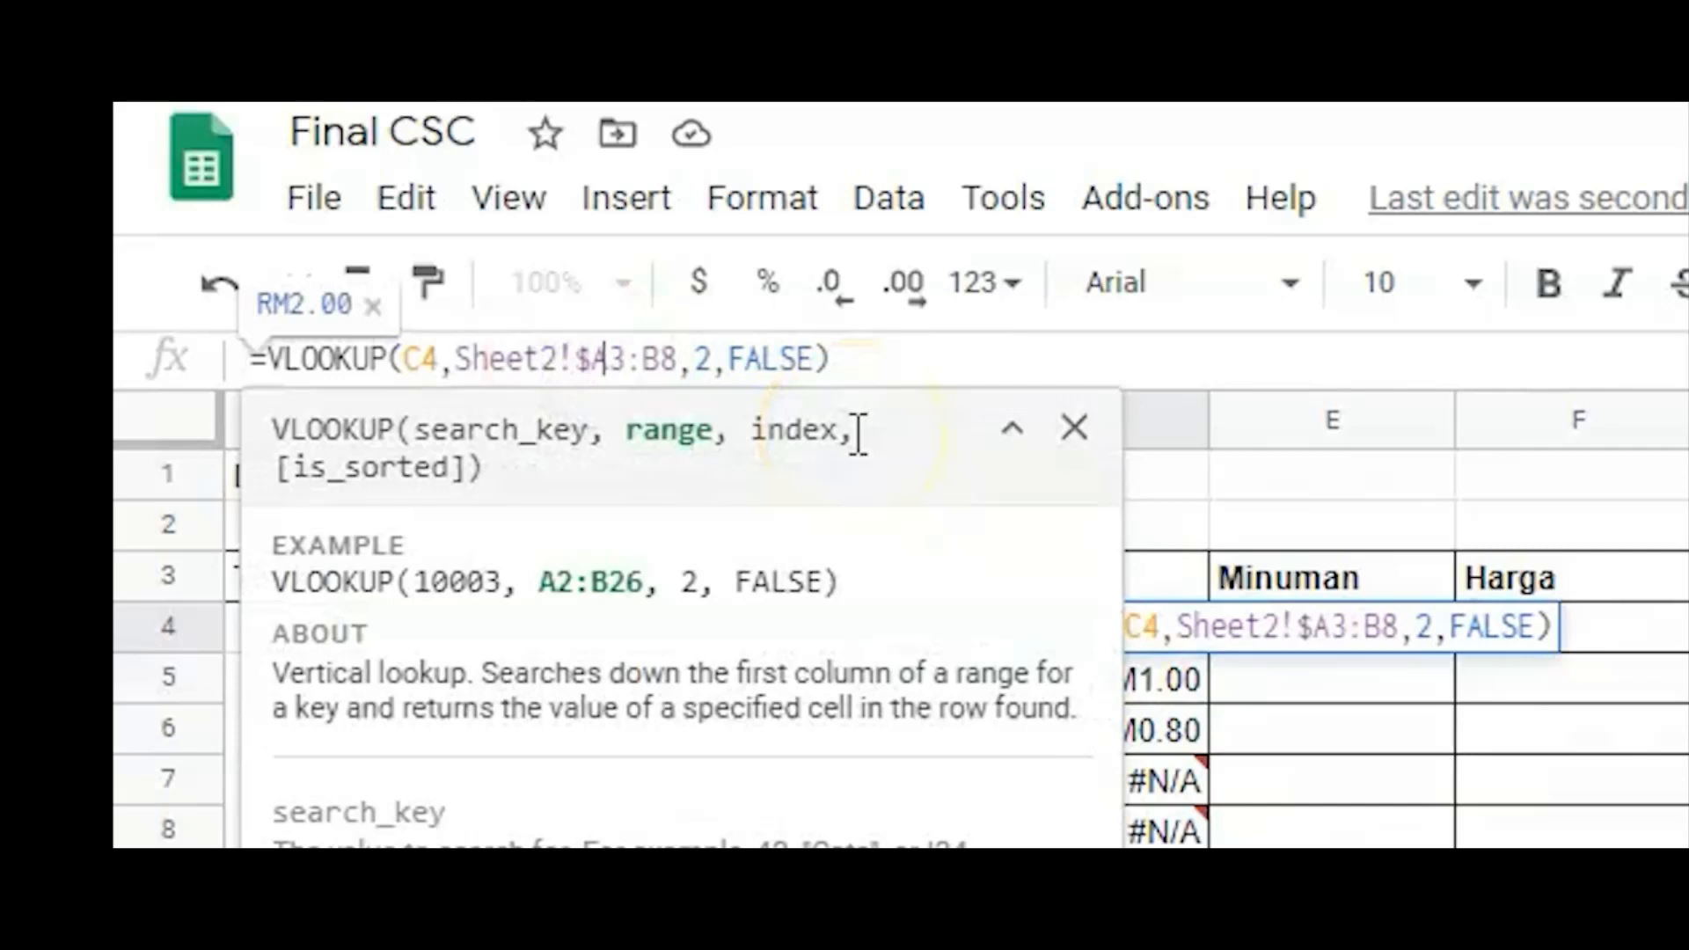
pyautogui.write('$3:$')
pyautogui.press('Right')
pyautogui.write('$')
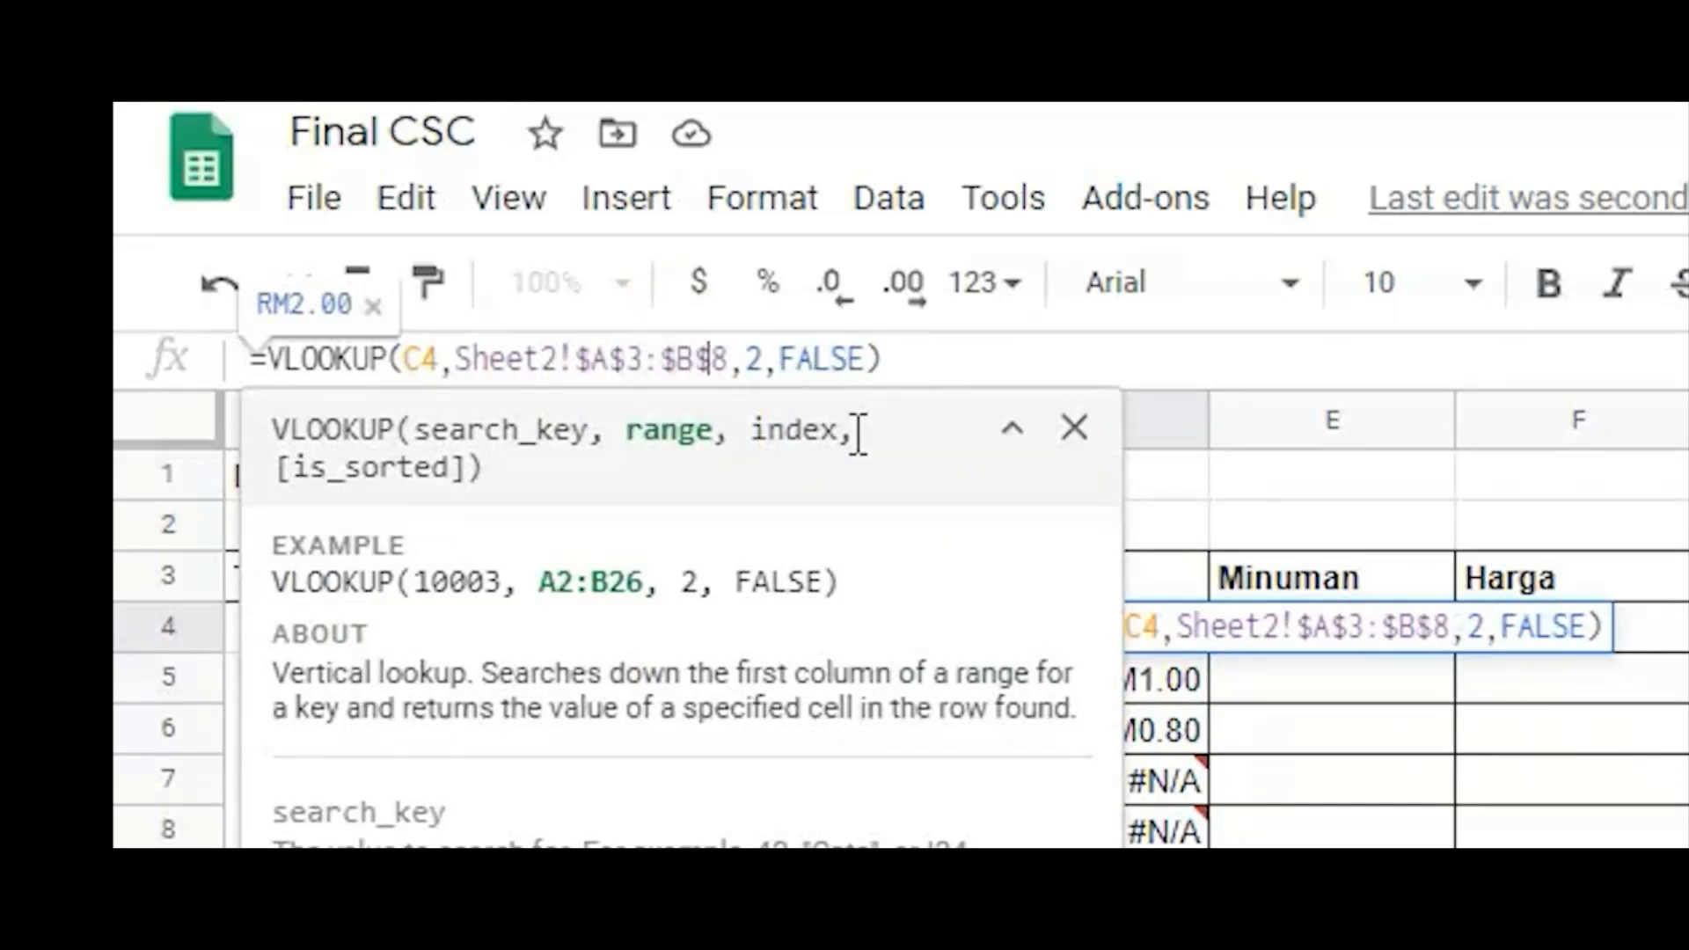
pyautogui.press('Return')
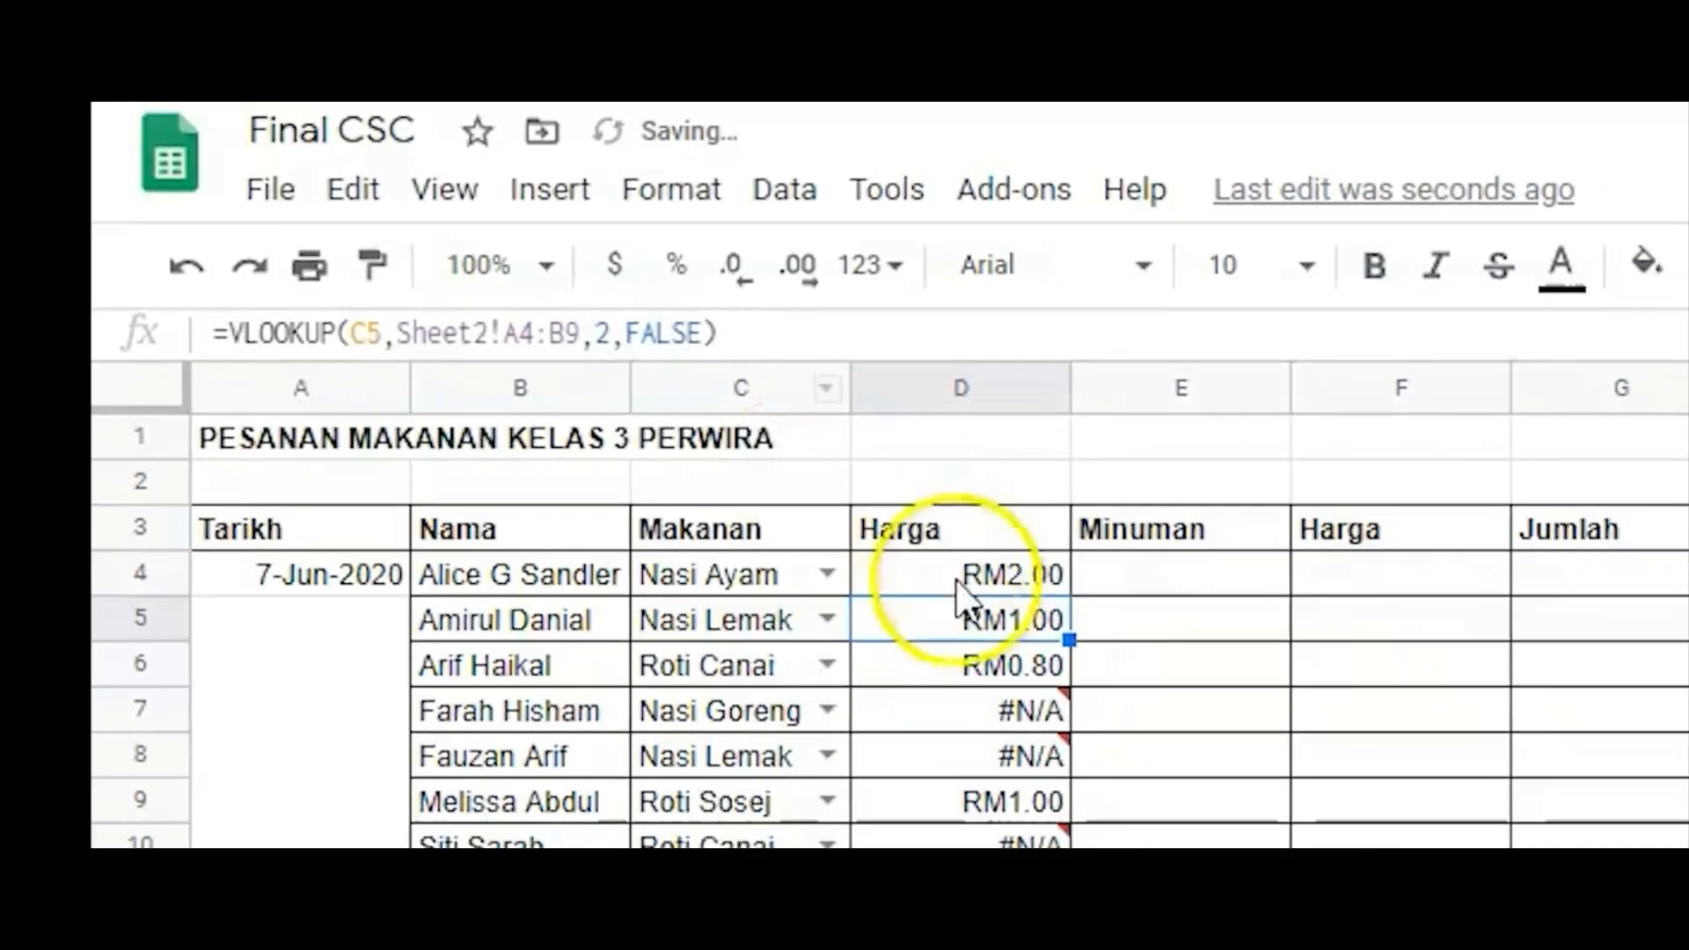
# Fill the corrected D4 price formula down the Harga column to D11.
pyautogui.click(1086, 645)
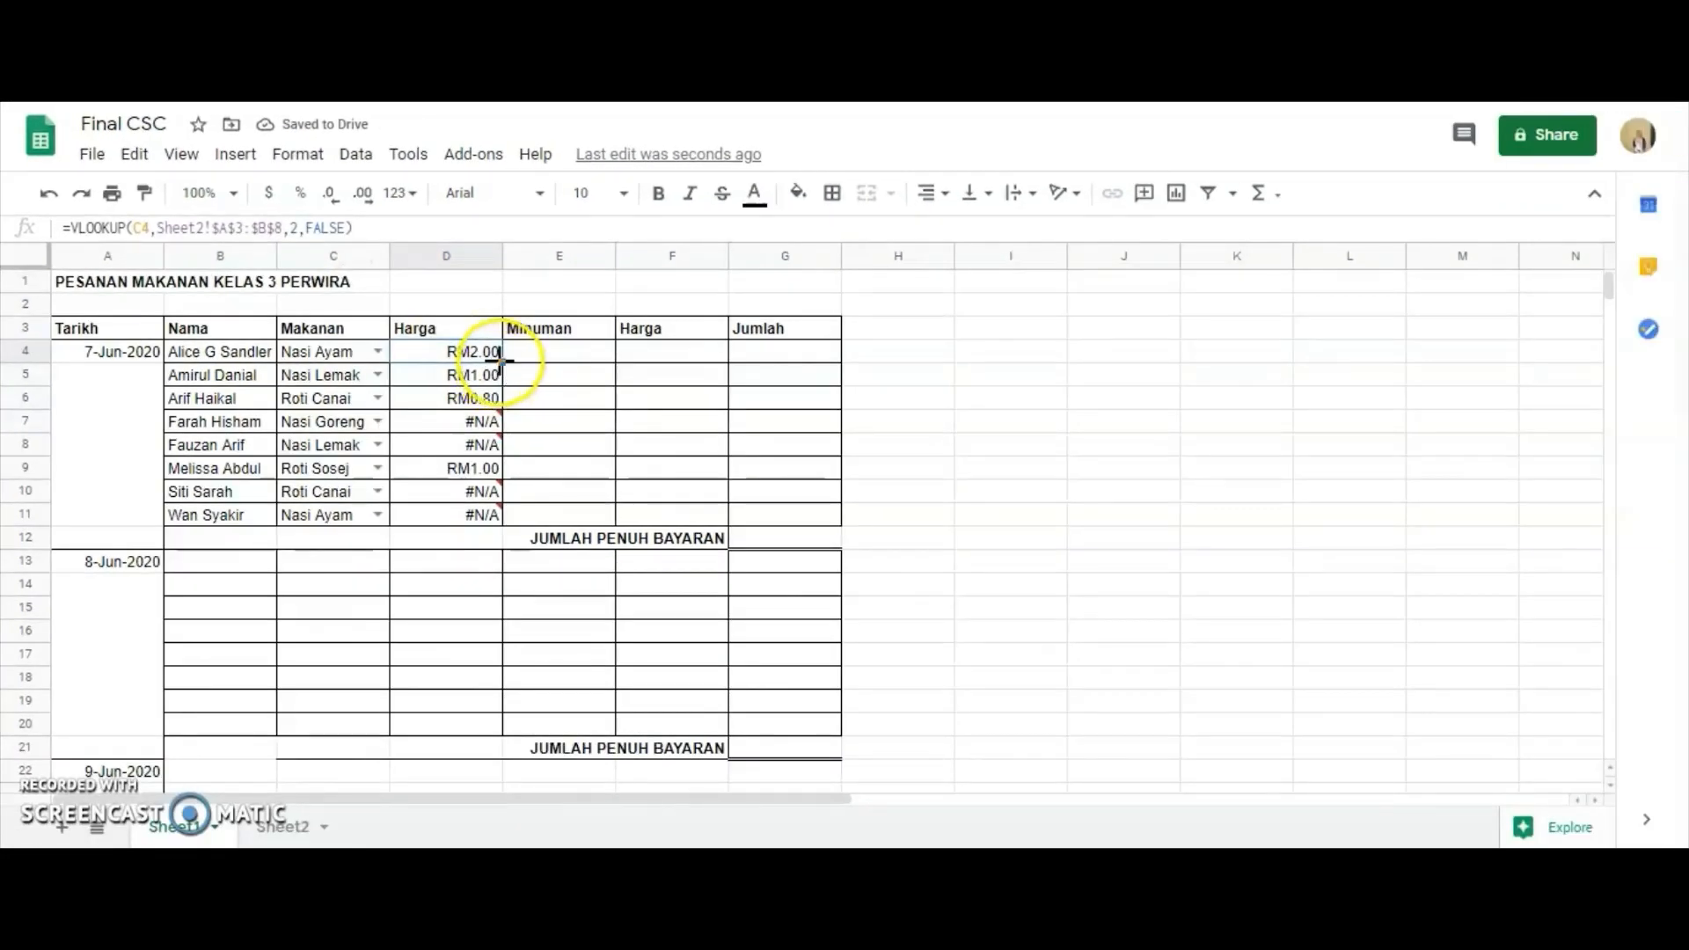
pyautogui.moveTo(499, 358); pyautogui.dragTo(499, 515)
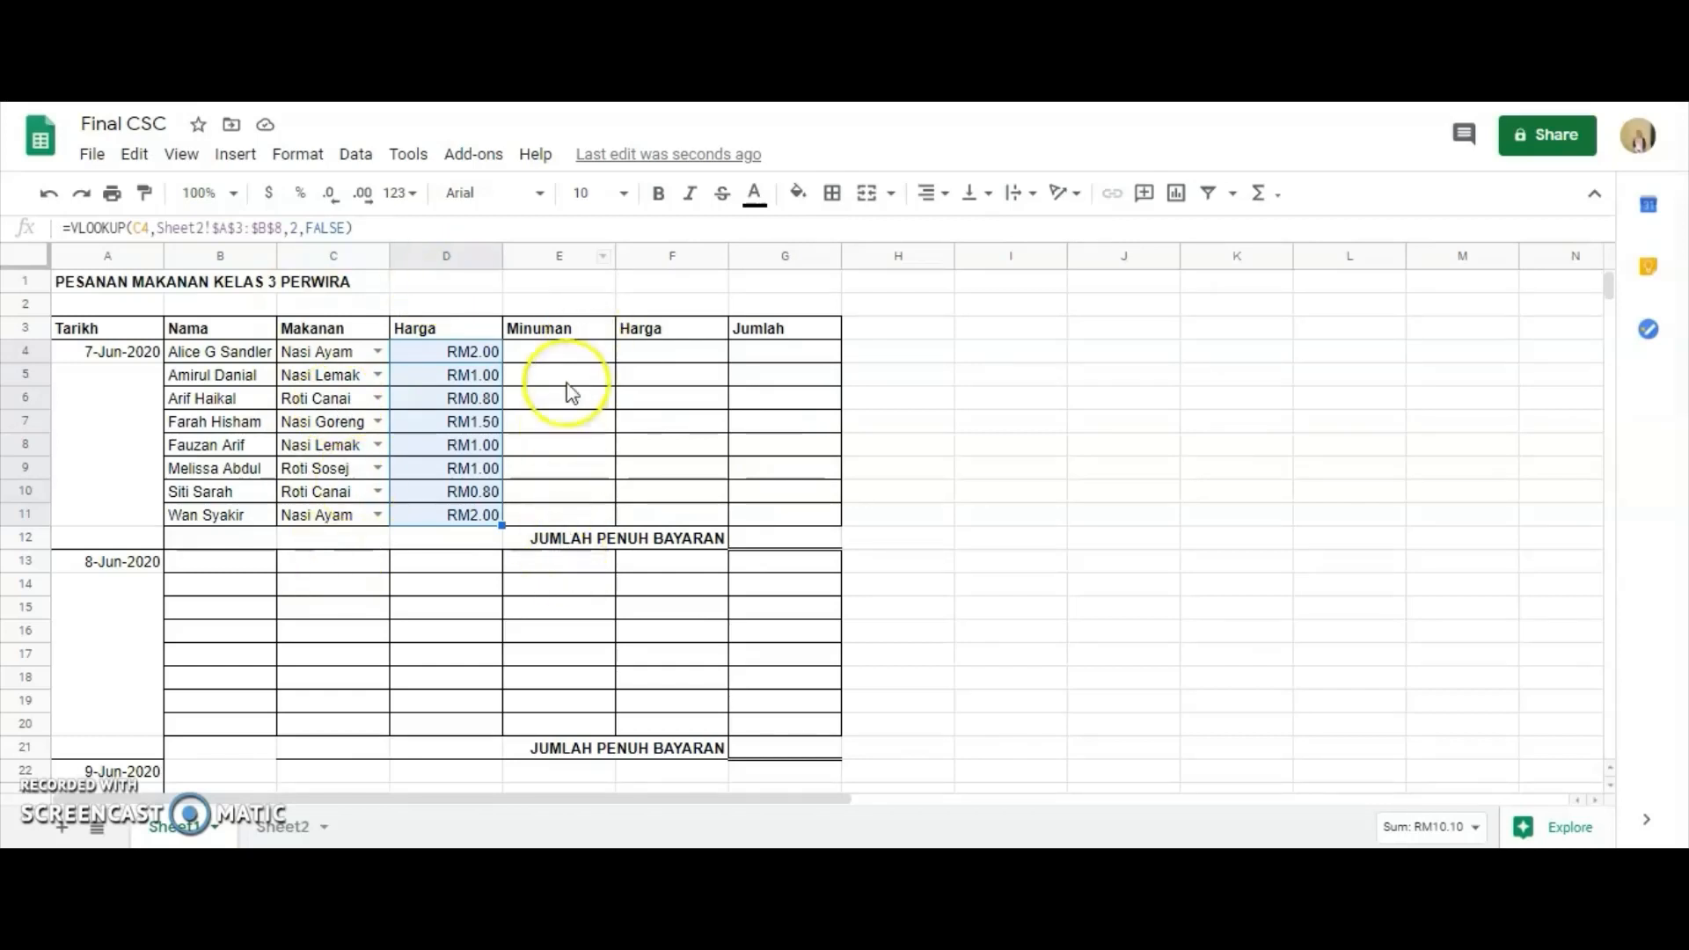
# Open the data validation settings for the Minuman cells E4:E11, keeping the selected cells in view.
pyautogui.click(558, 350)
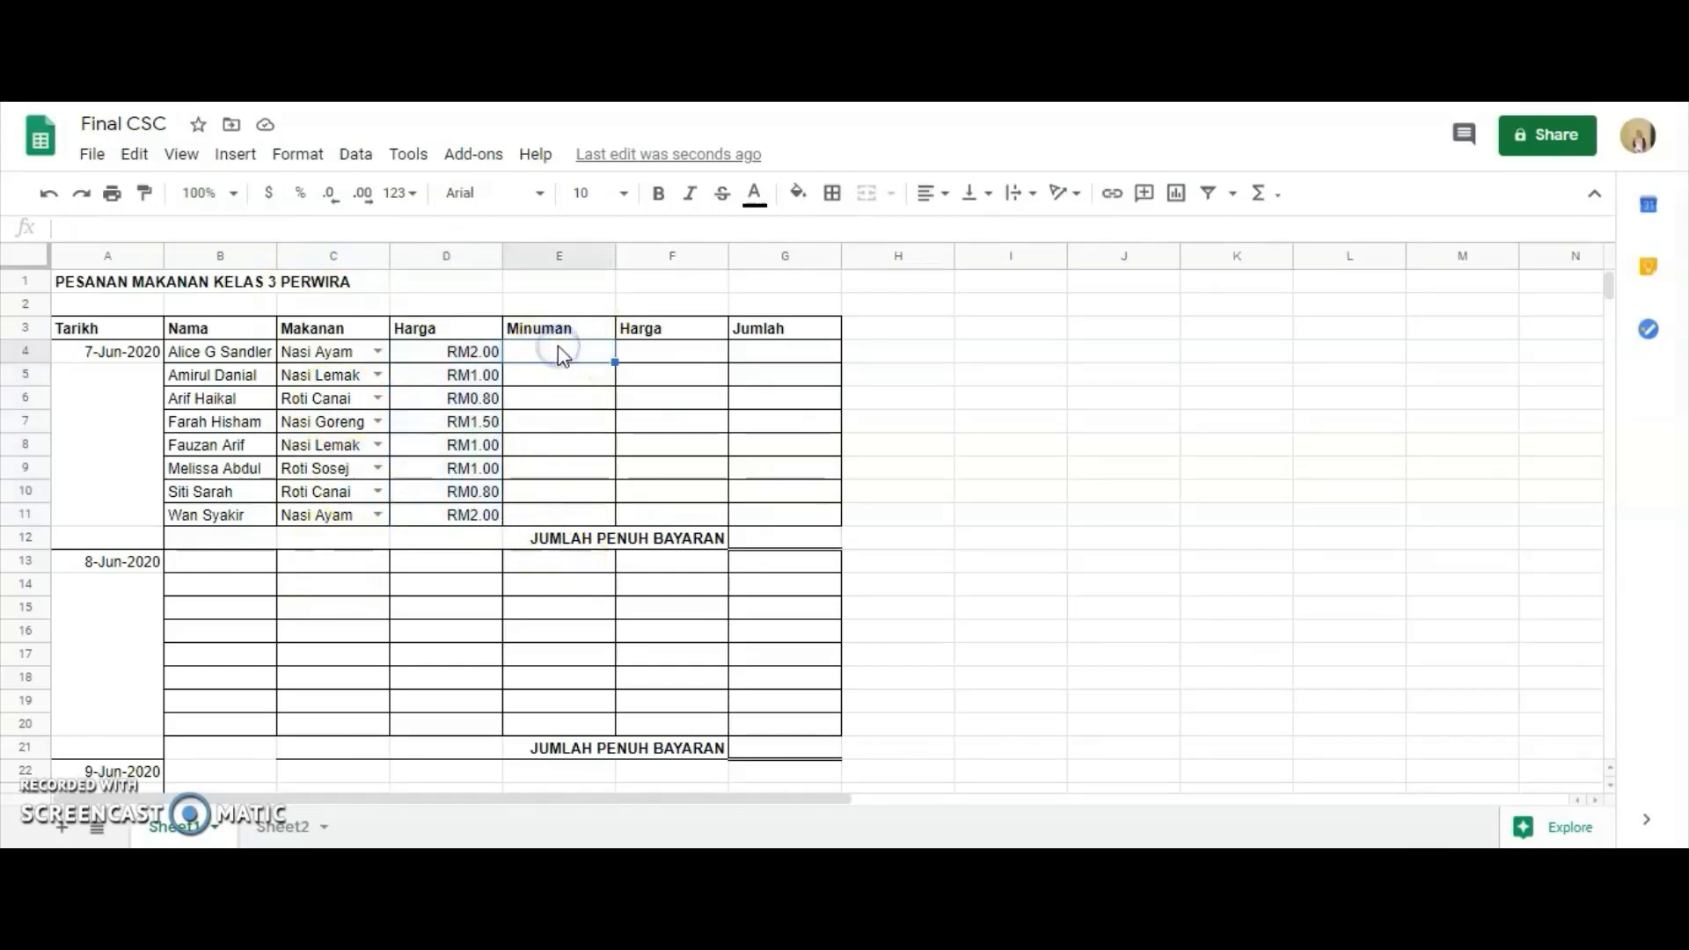
pyautogui.click(519, 350)
pyautogui.moveTo(519, 351); pyautogui.dragTo(585, 528)
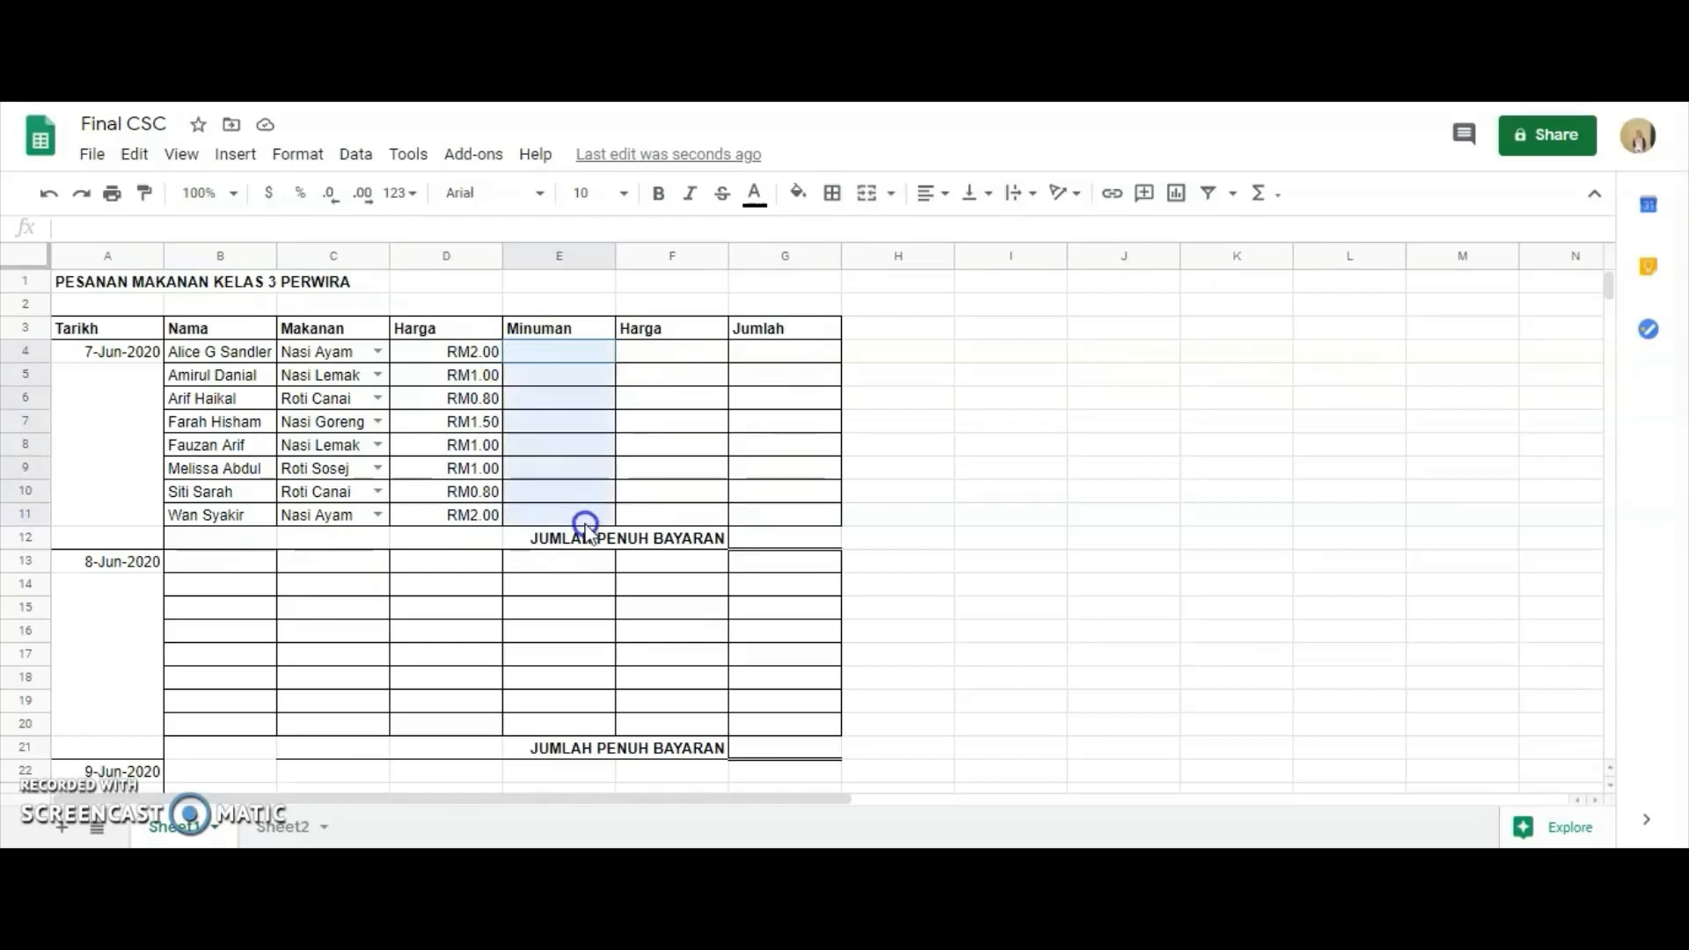
pyautogui.click(363, 159)
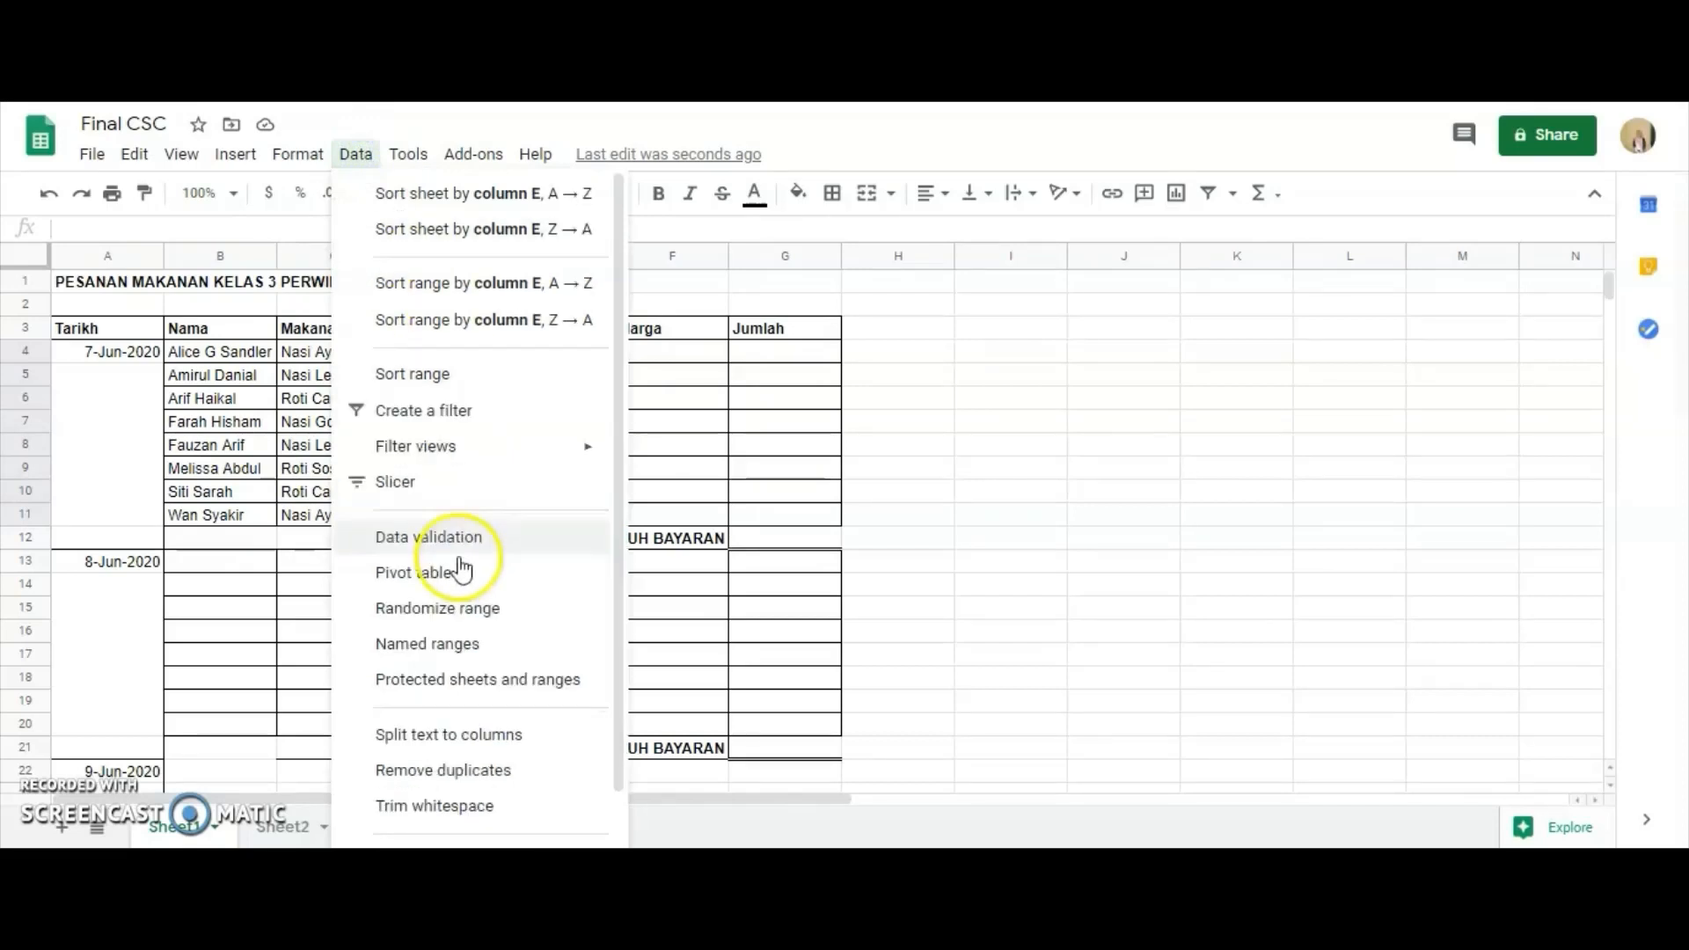
pyautogui.click(455, 538)
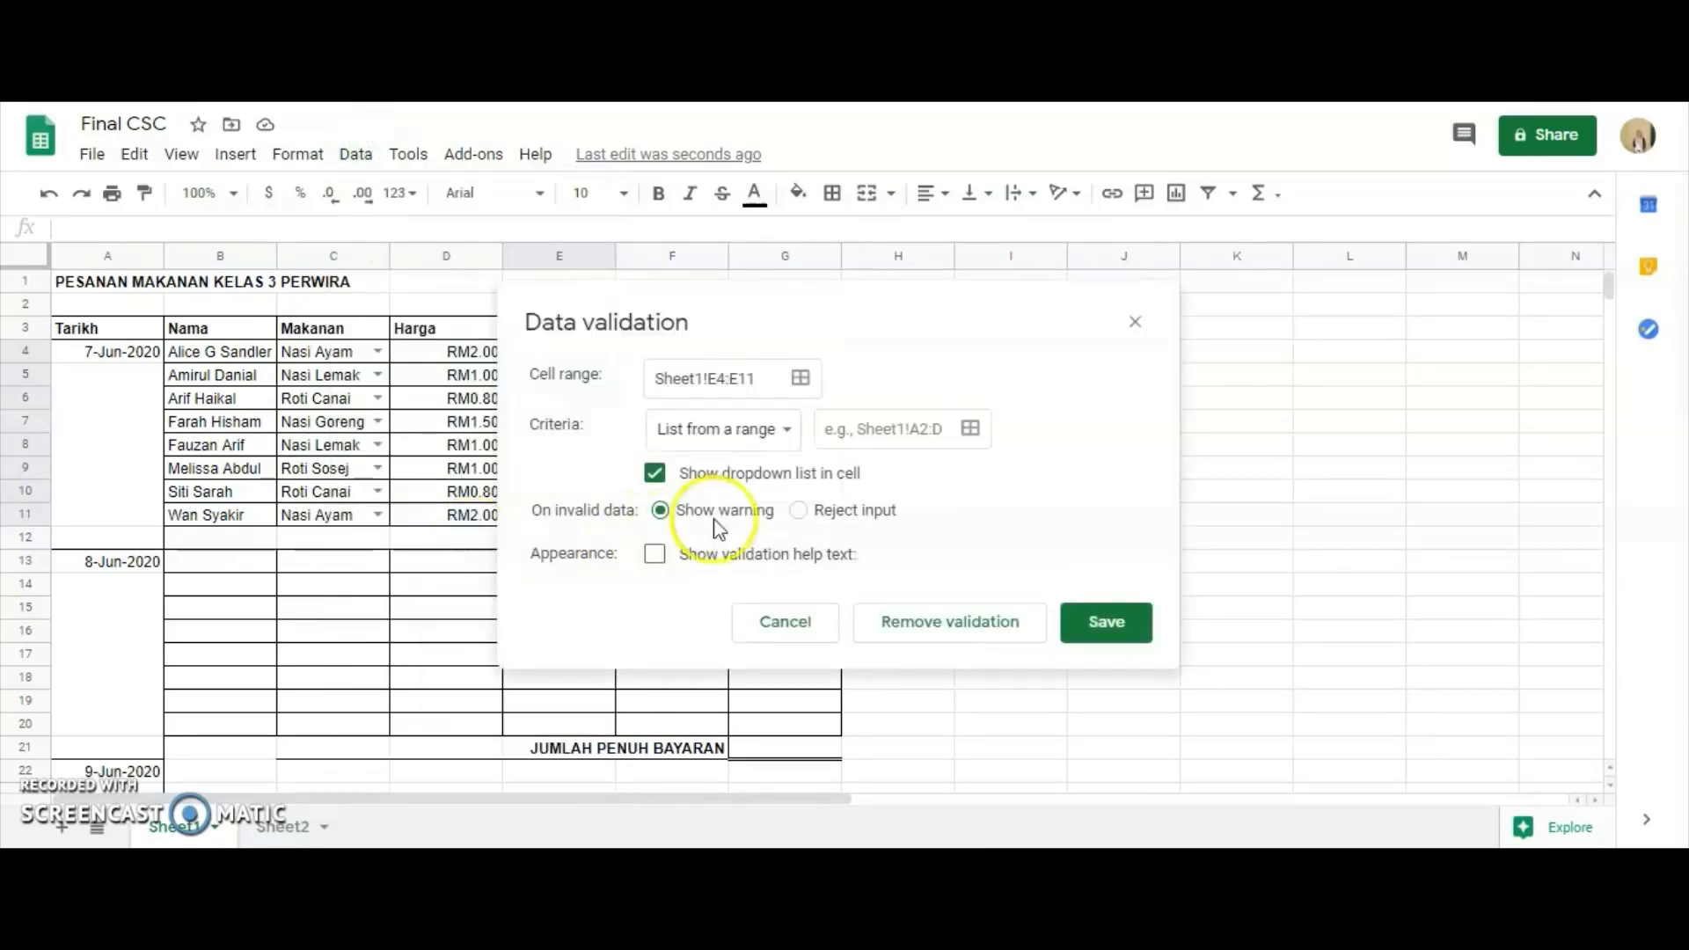
pyautogui.click(933, 308)
pyautogui.moveTo(932, 309); pyautogui.dragTo(1183, 320)
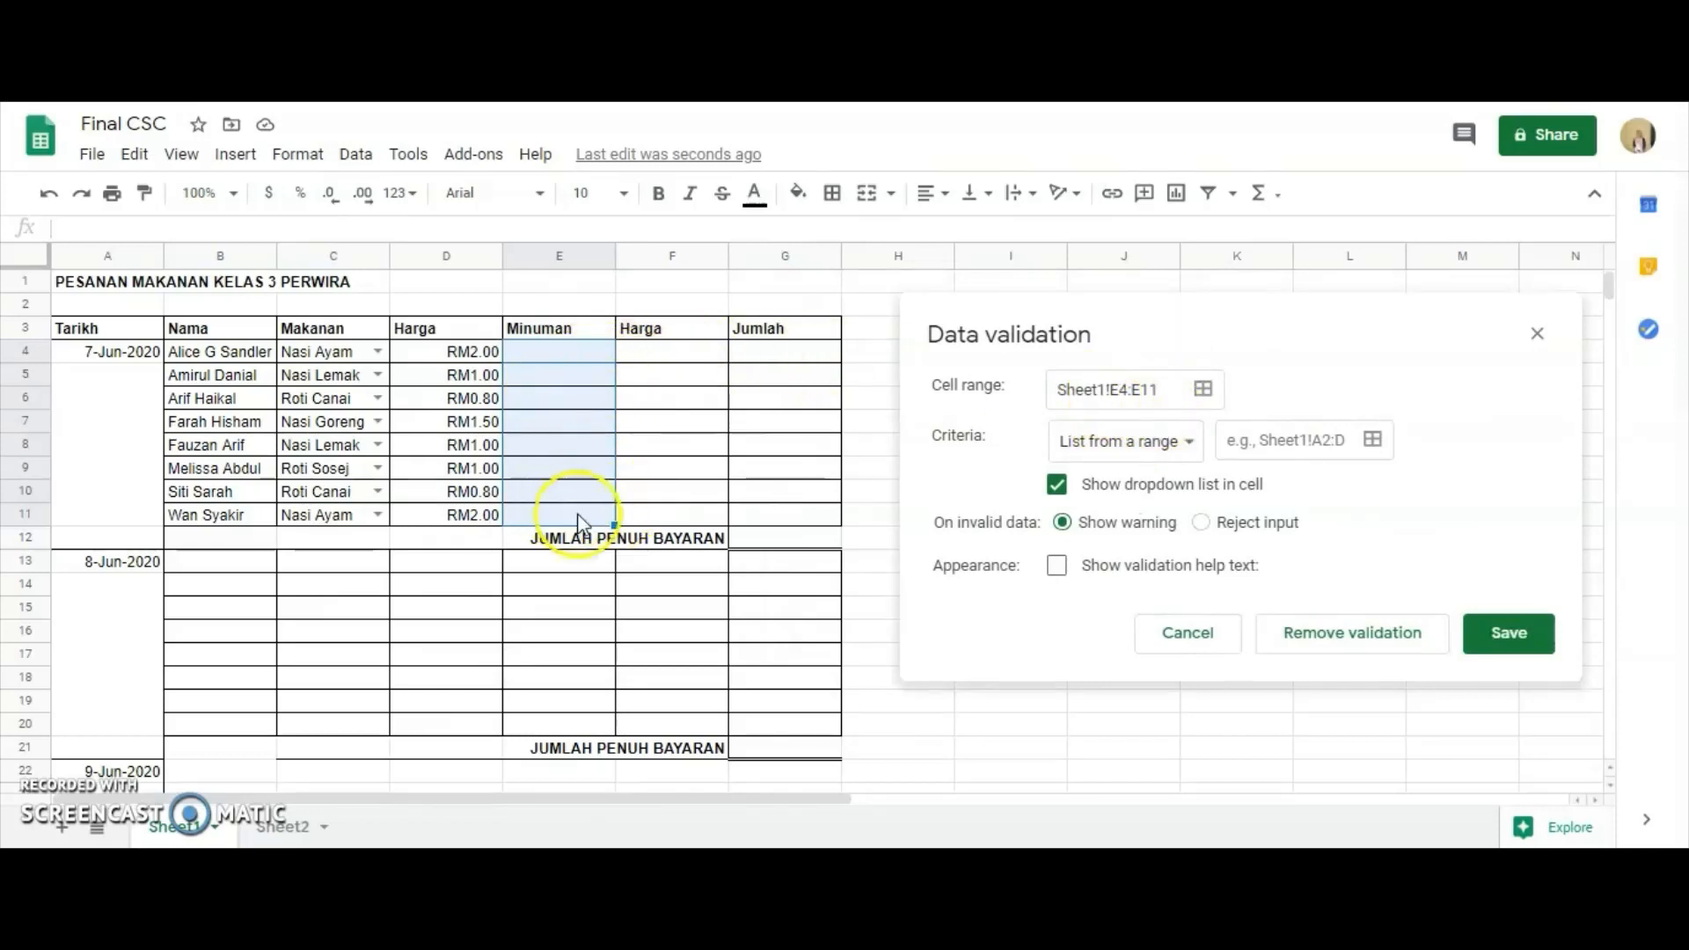
# Use the drink list Sheet2!C3:C8 as the validation source, save the rule, and check the dropdown in E4 on Sheet1.
pyautogui.click(1248, 451)
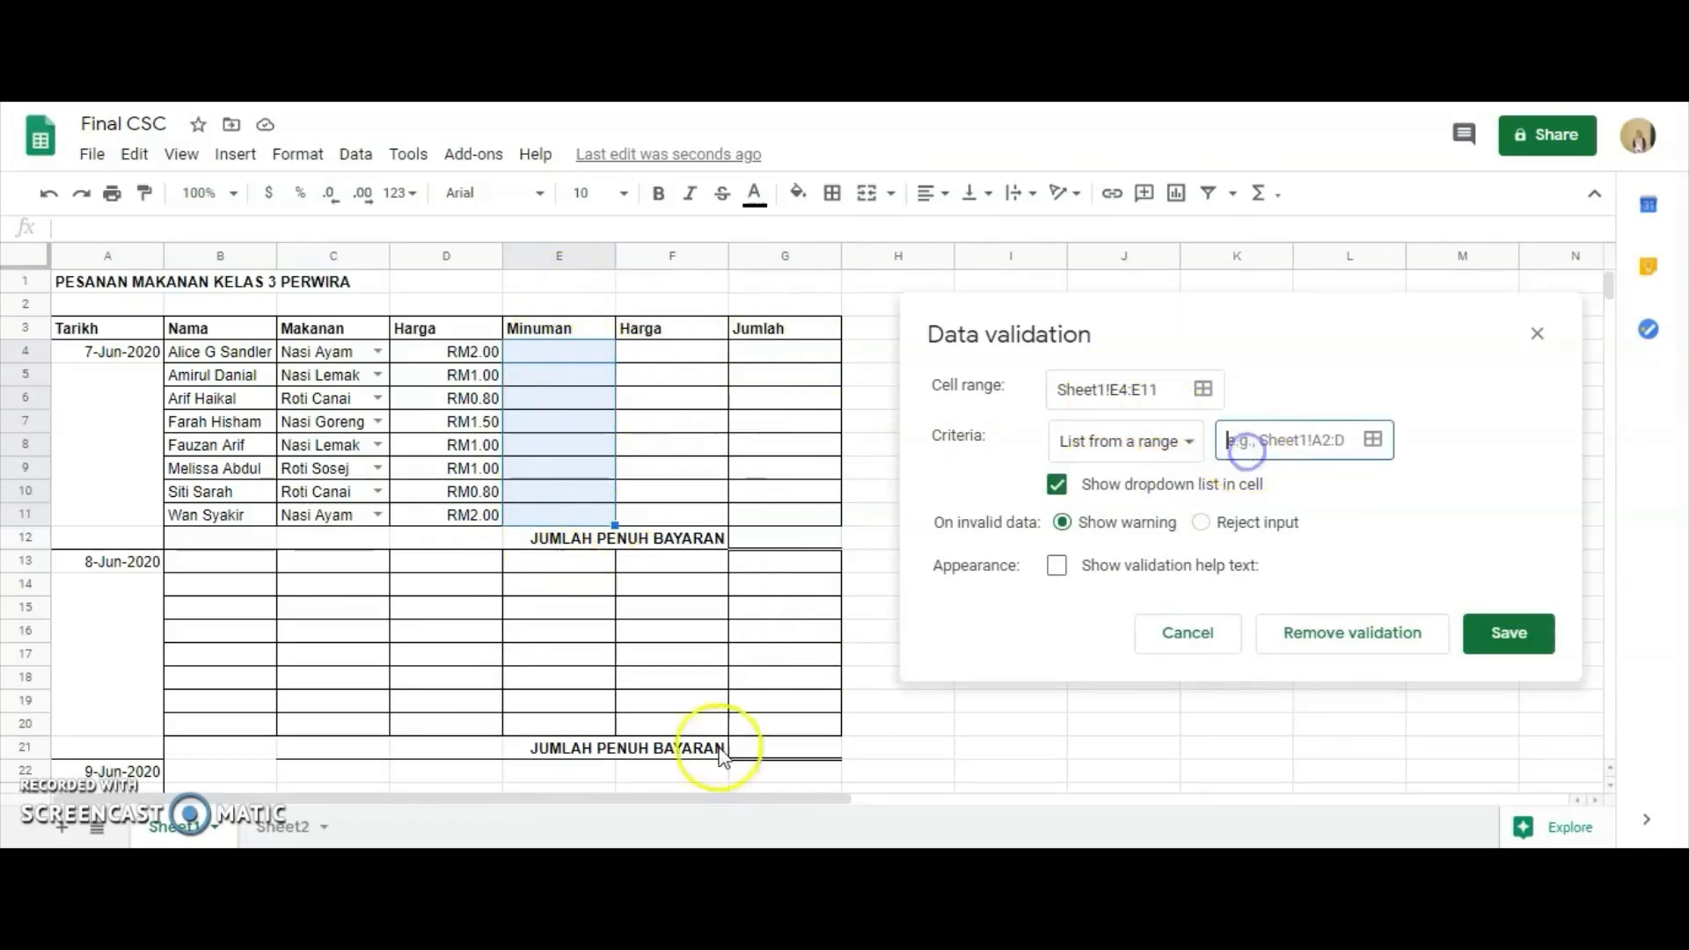
pyautogui.click(257, 826)
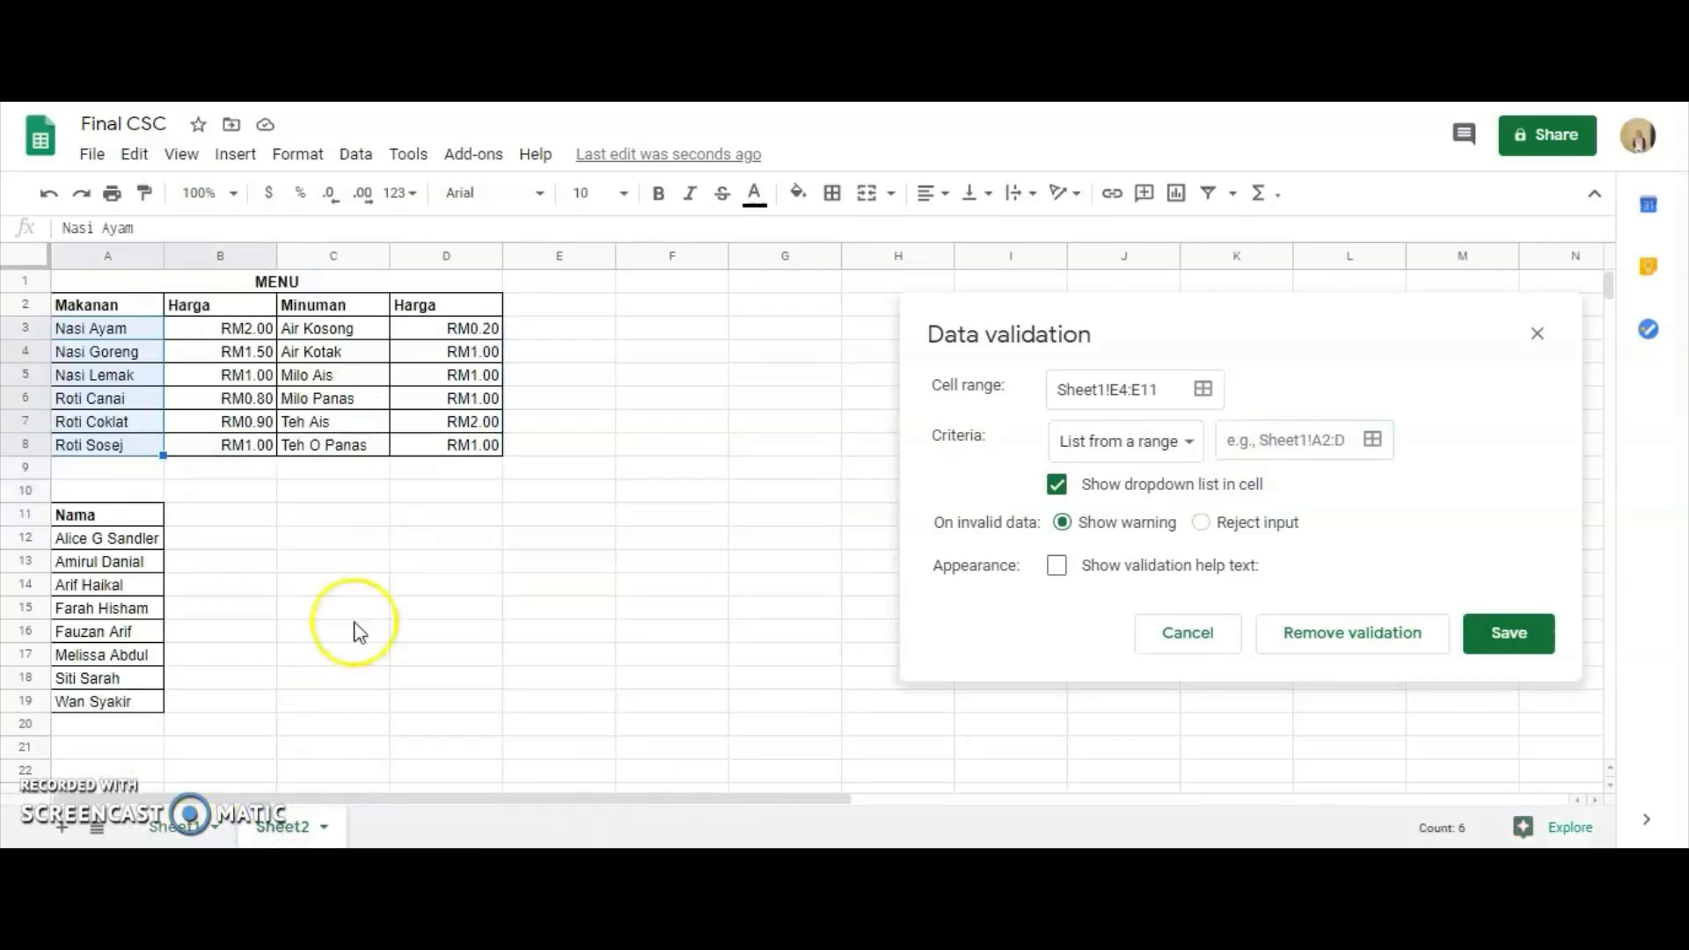
pyautogui.click(1257, 435)
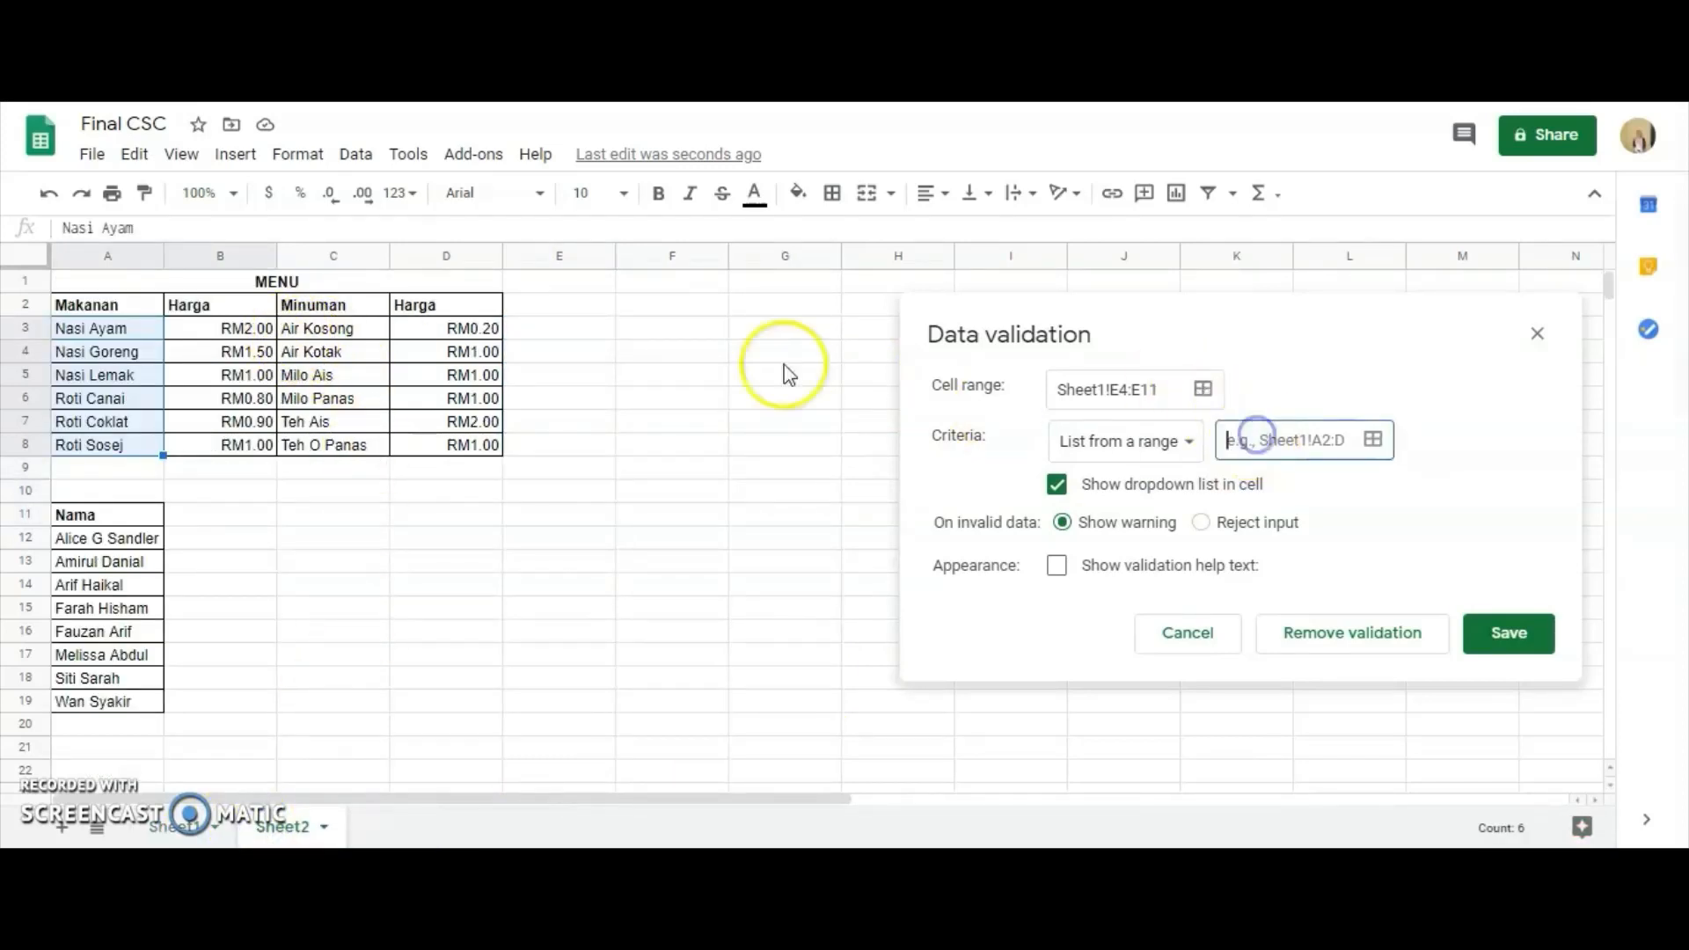
pyautogui.click(290, 332)
pyautogui.moveTo(290, 331); pyautogui.dragTo(345, 453)
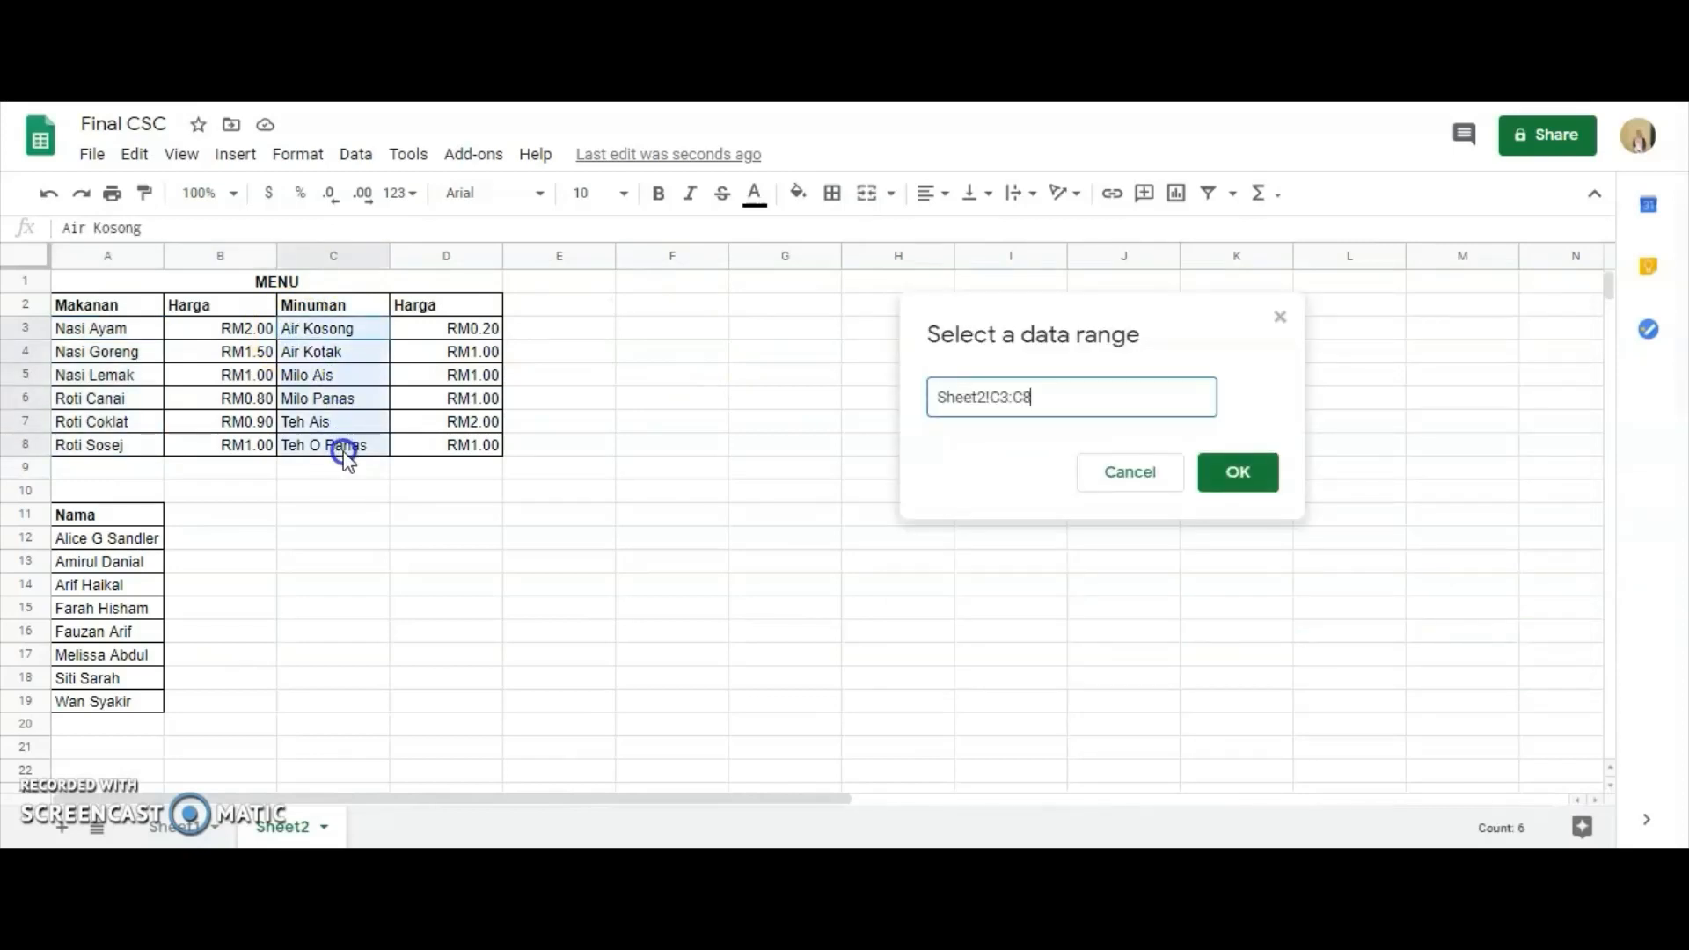
pyautogui.click(1238, 475)
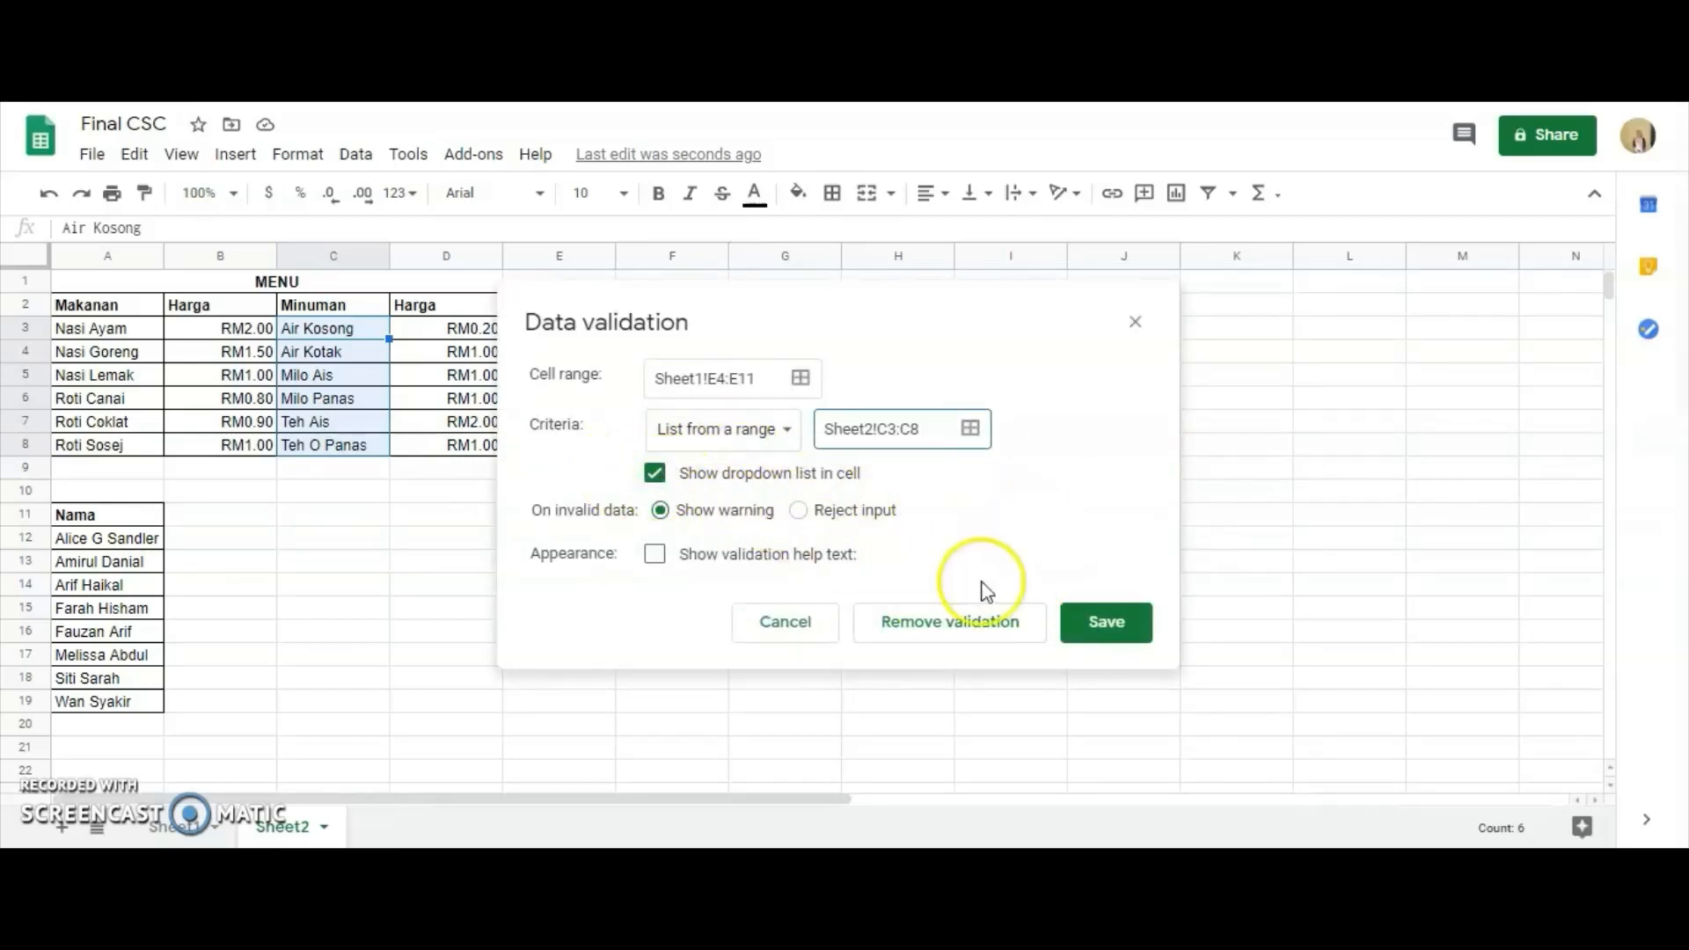
pyautogui.click(1090, 625)
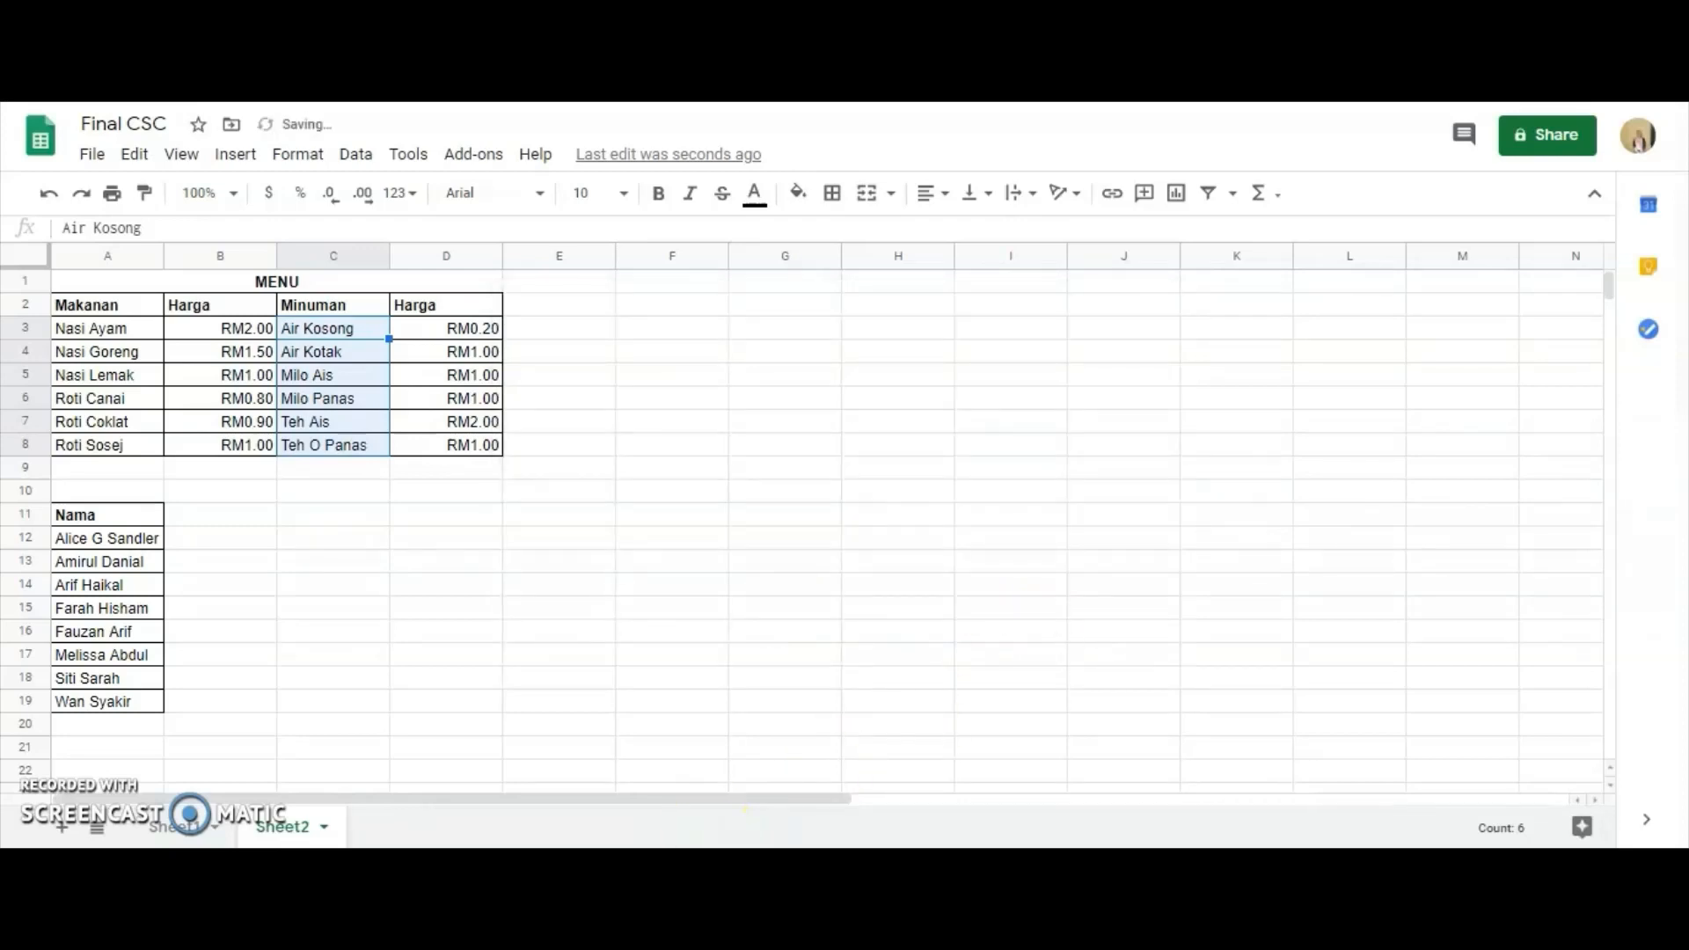
pyautogui.click(190, 834)
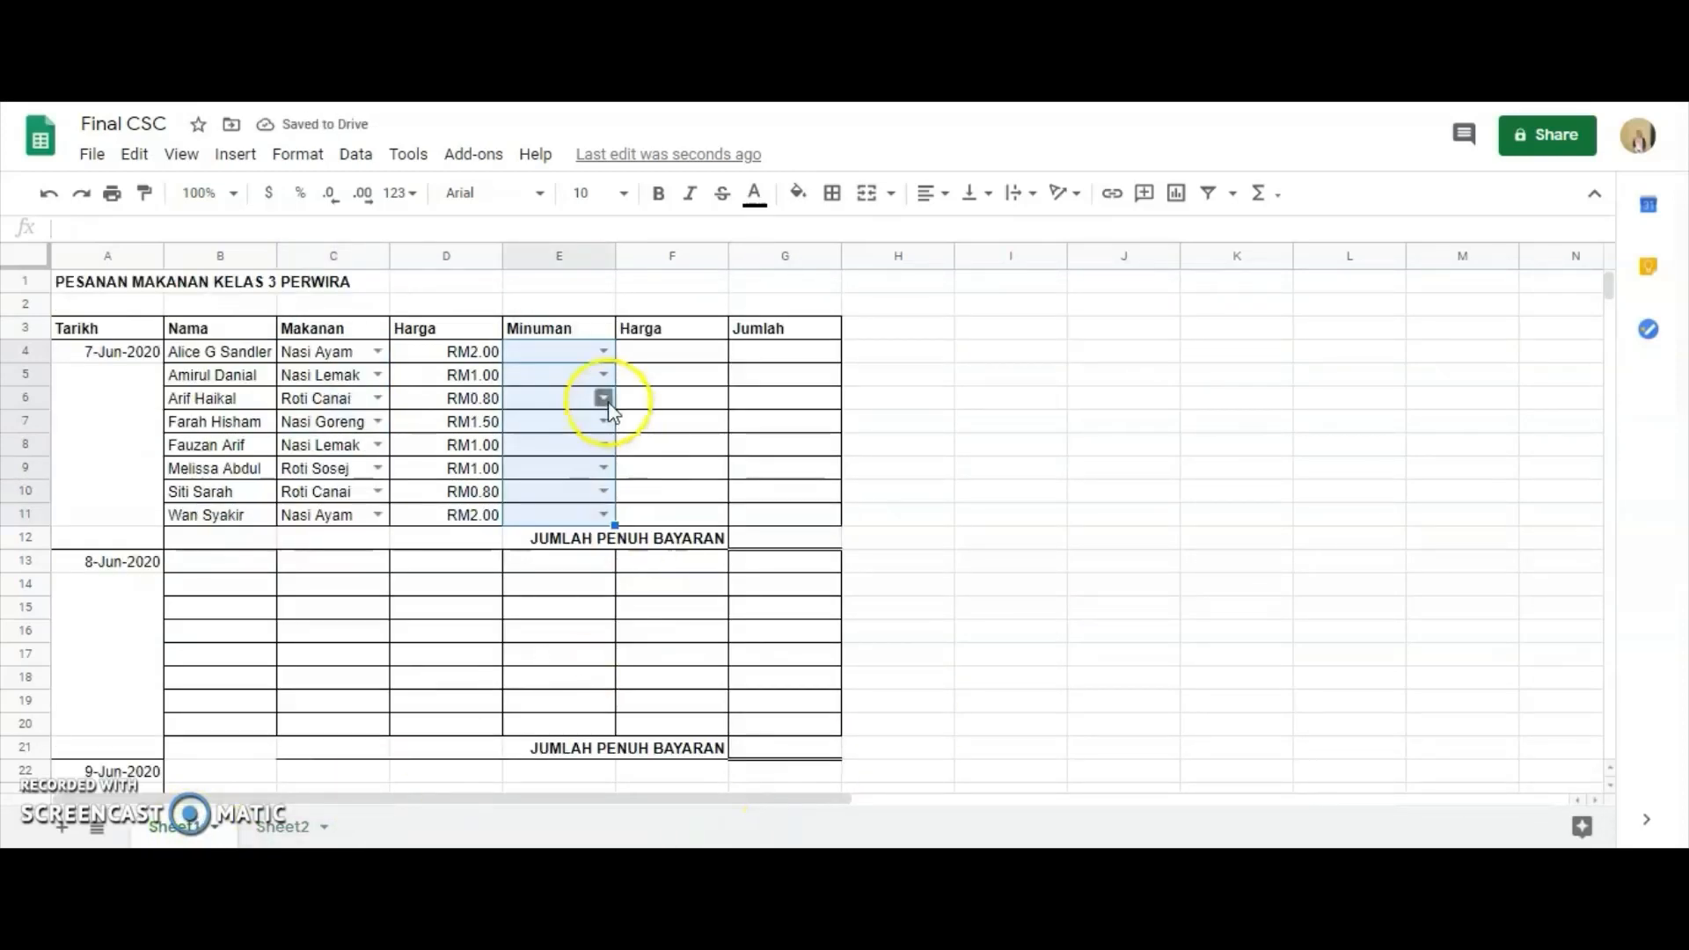
pyautogui.click(607, 352)
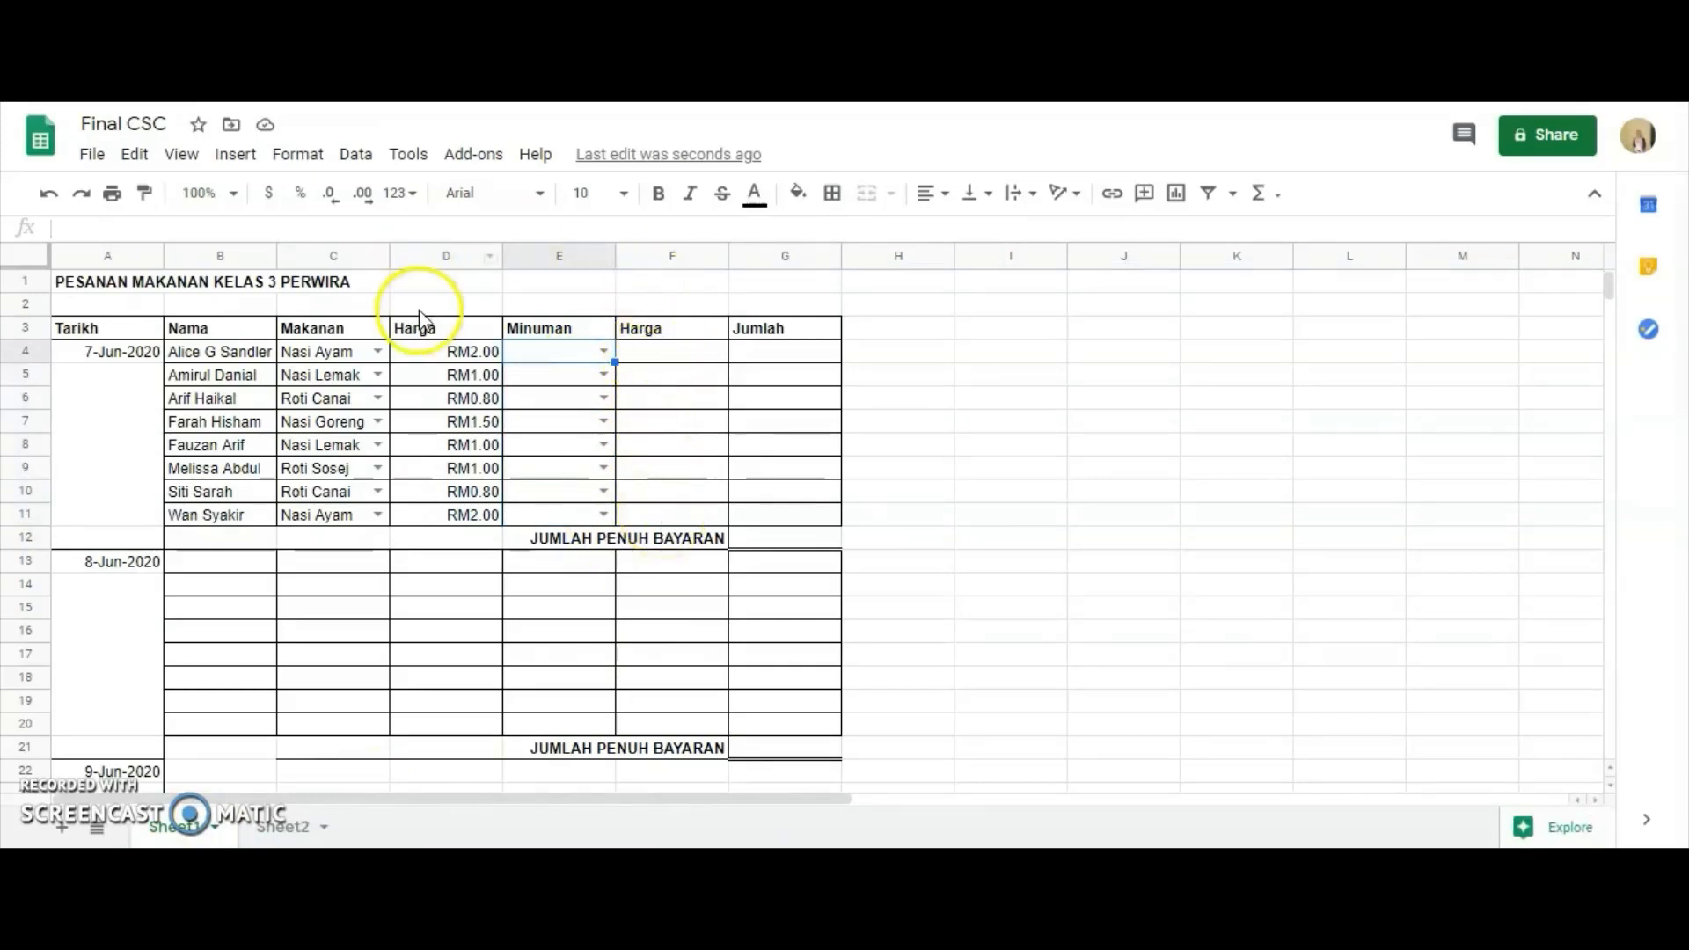
# Start a VLOOKUP formula in F4 with E4 as the search key and Sheet2!C3:D8 as the range.
pyautogui.click(689, 362)
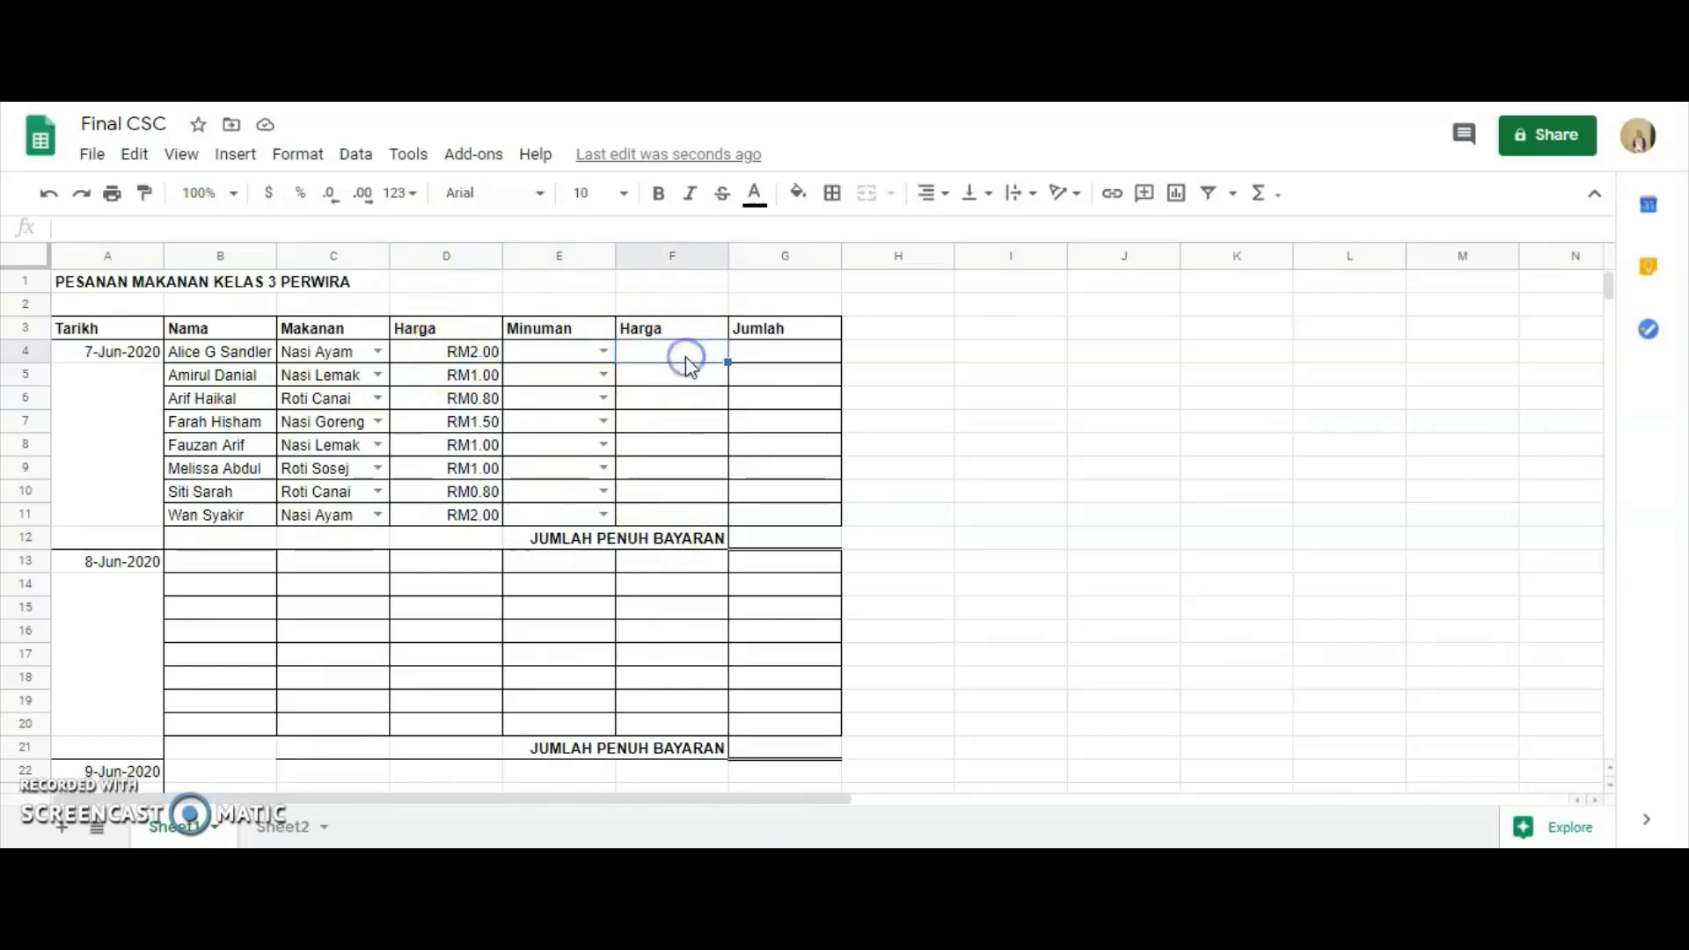
pyautogui.write('=V')
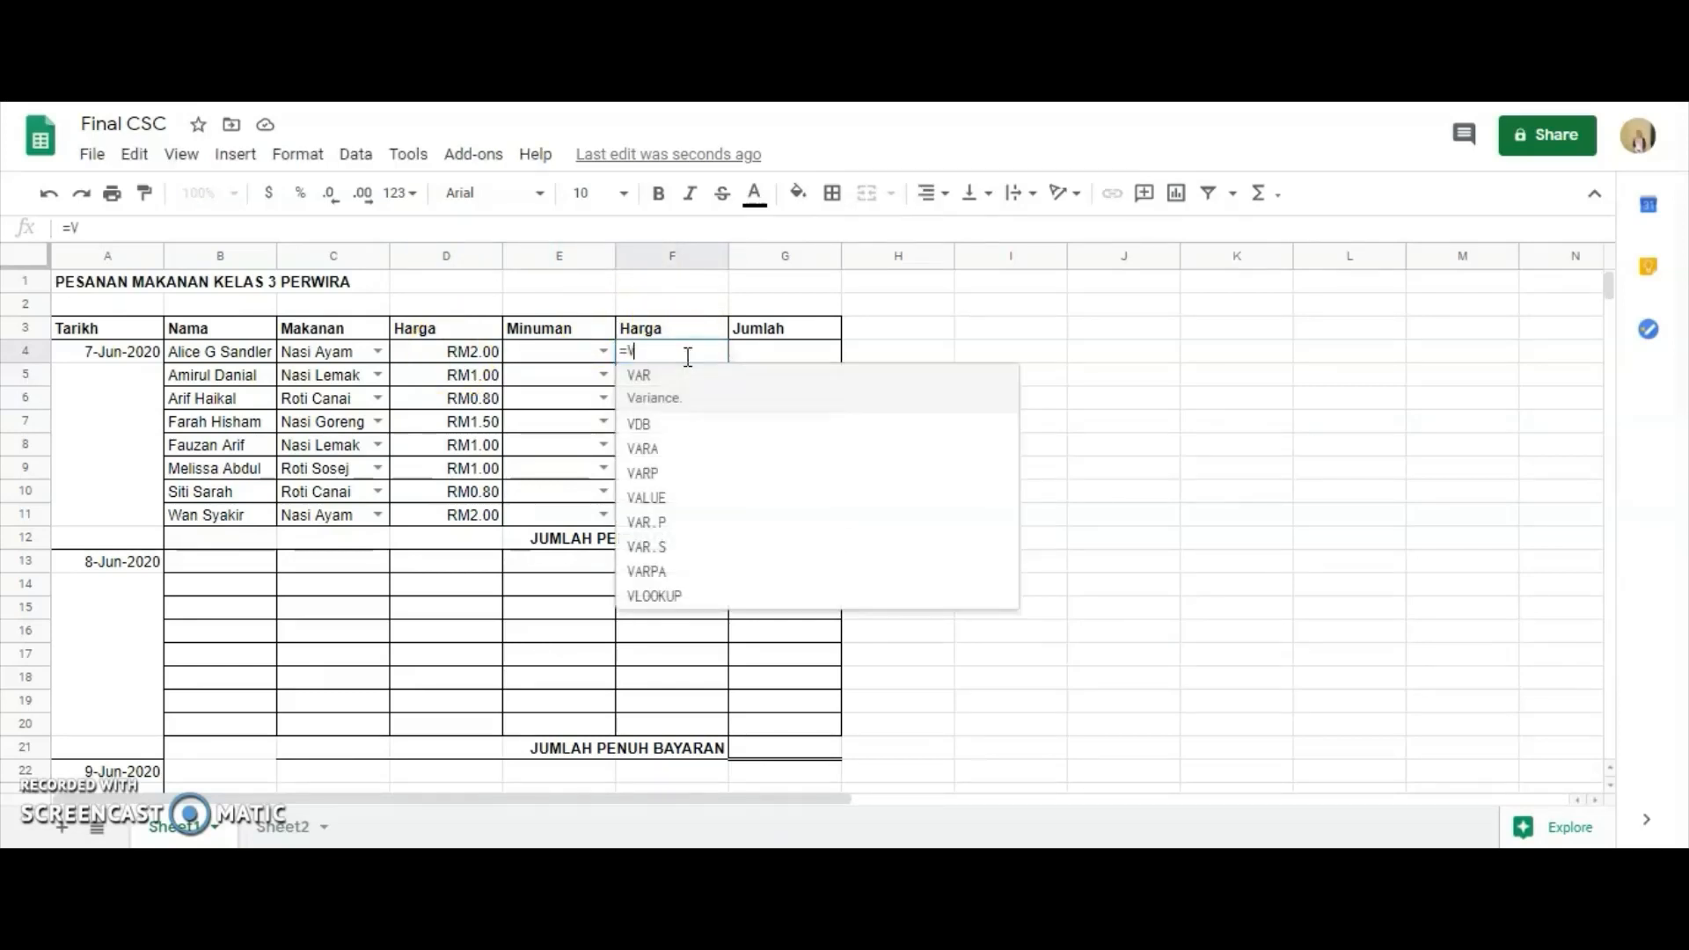
pyautogui.write('LOOKUP')
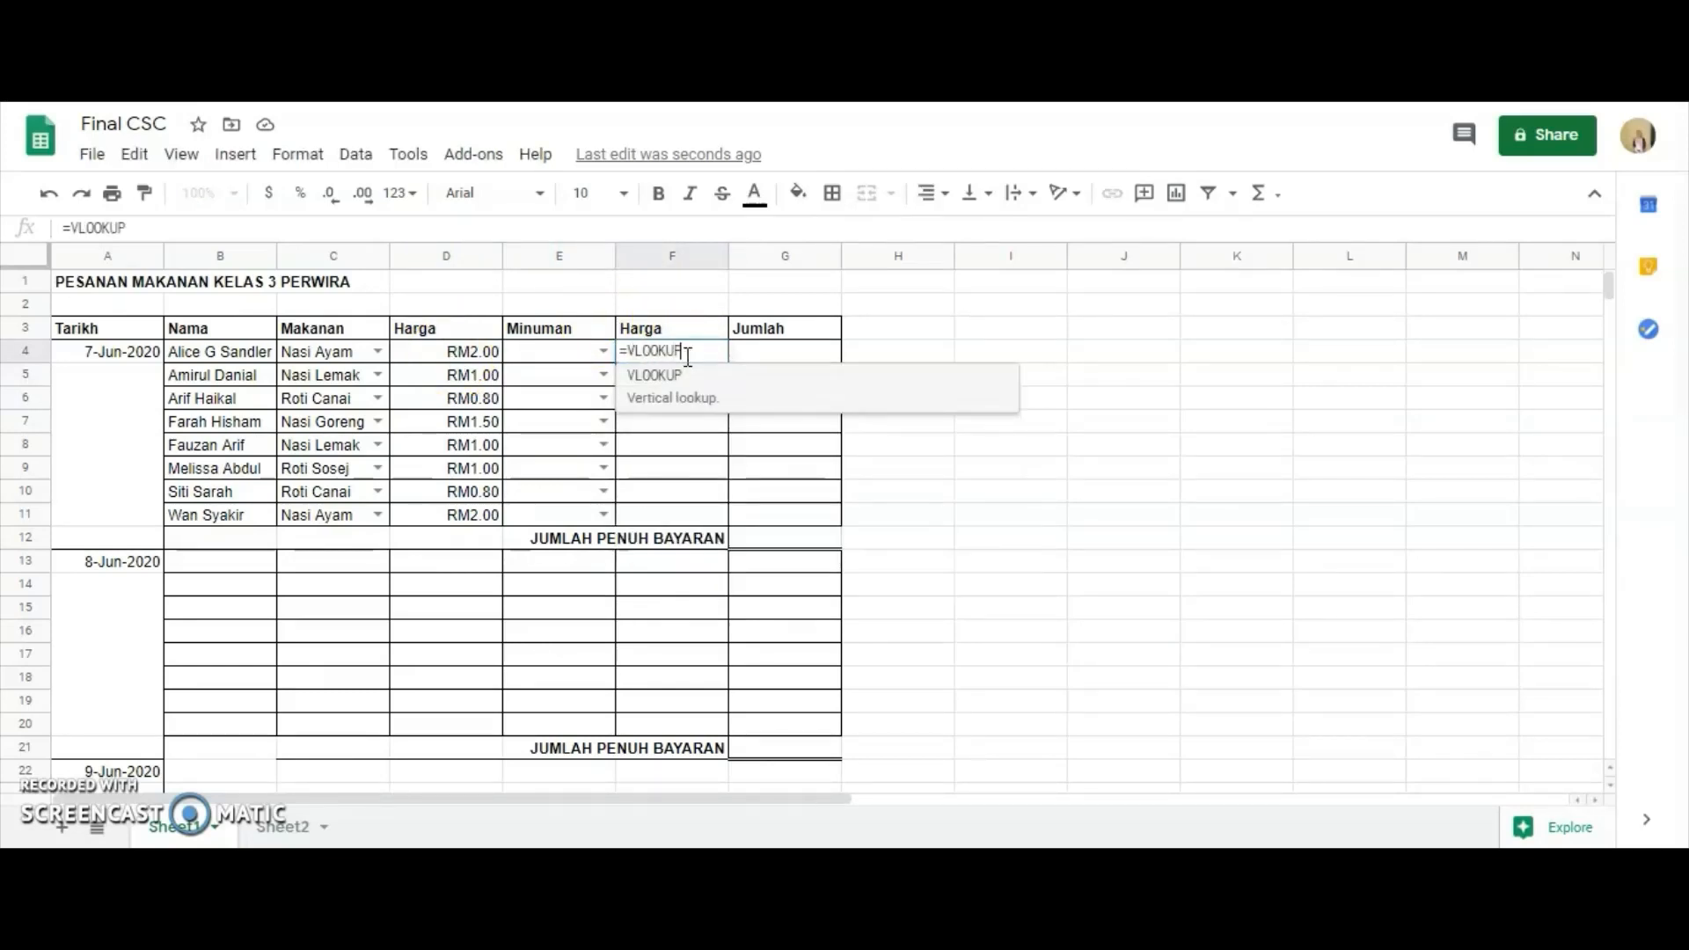
pyautogui.write('(')
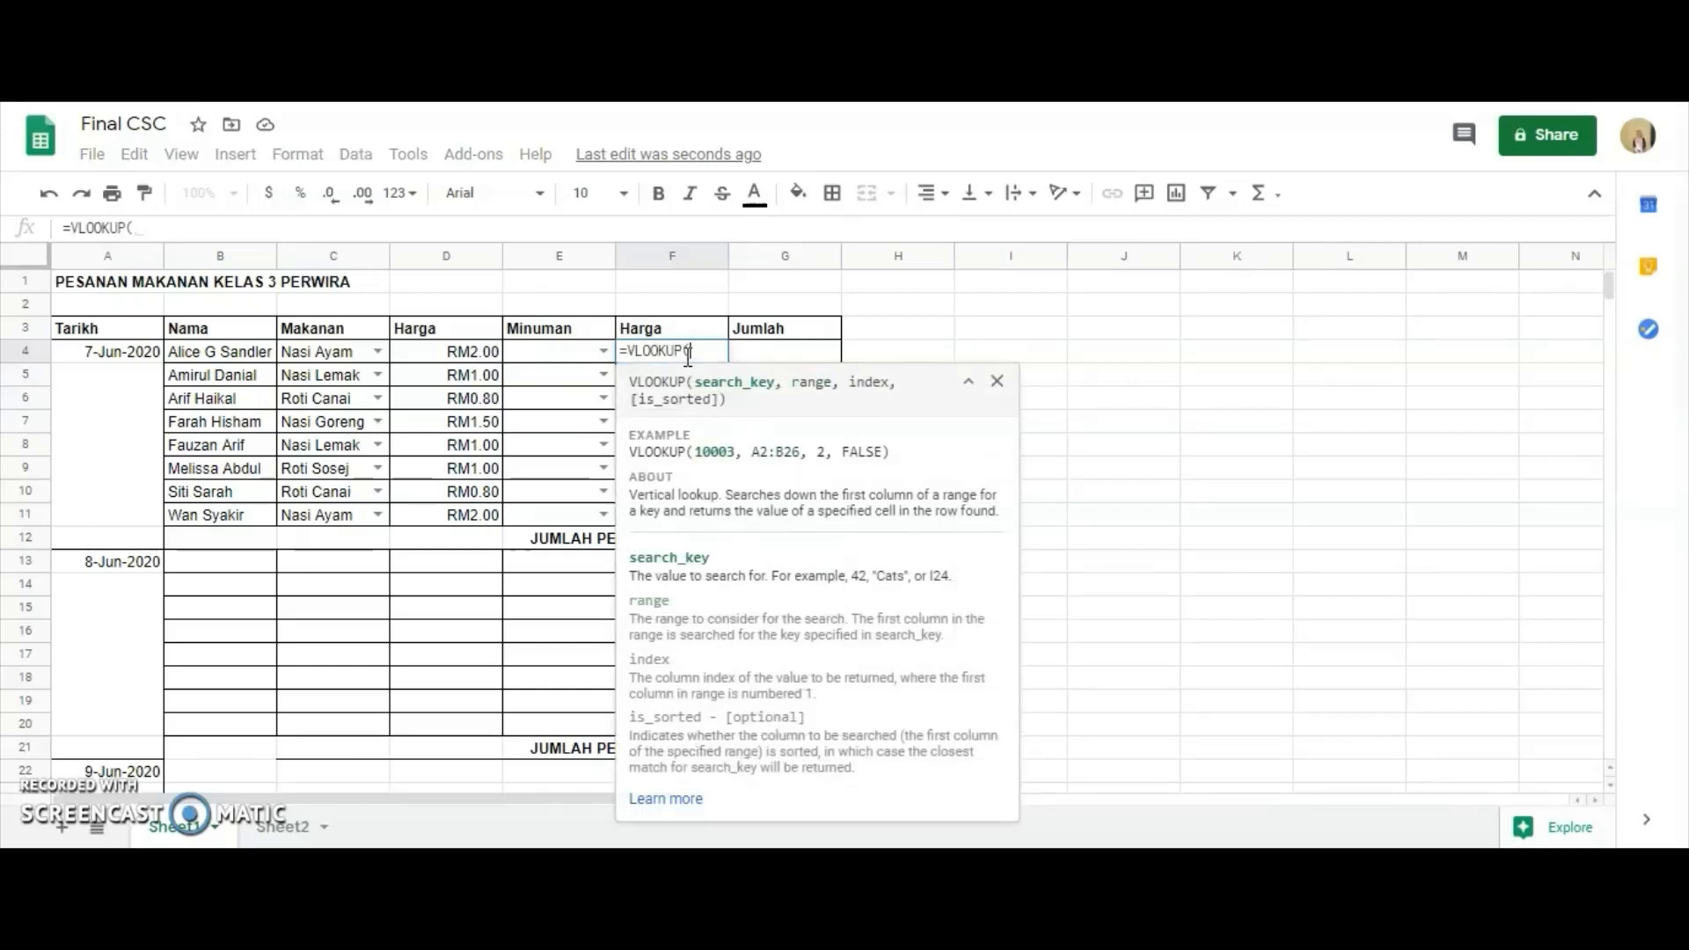
pyautogui.click(557, 352)
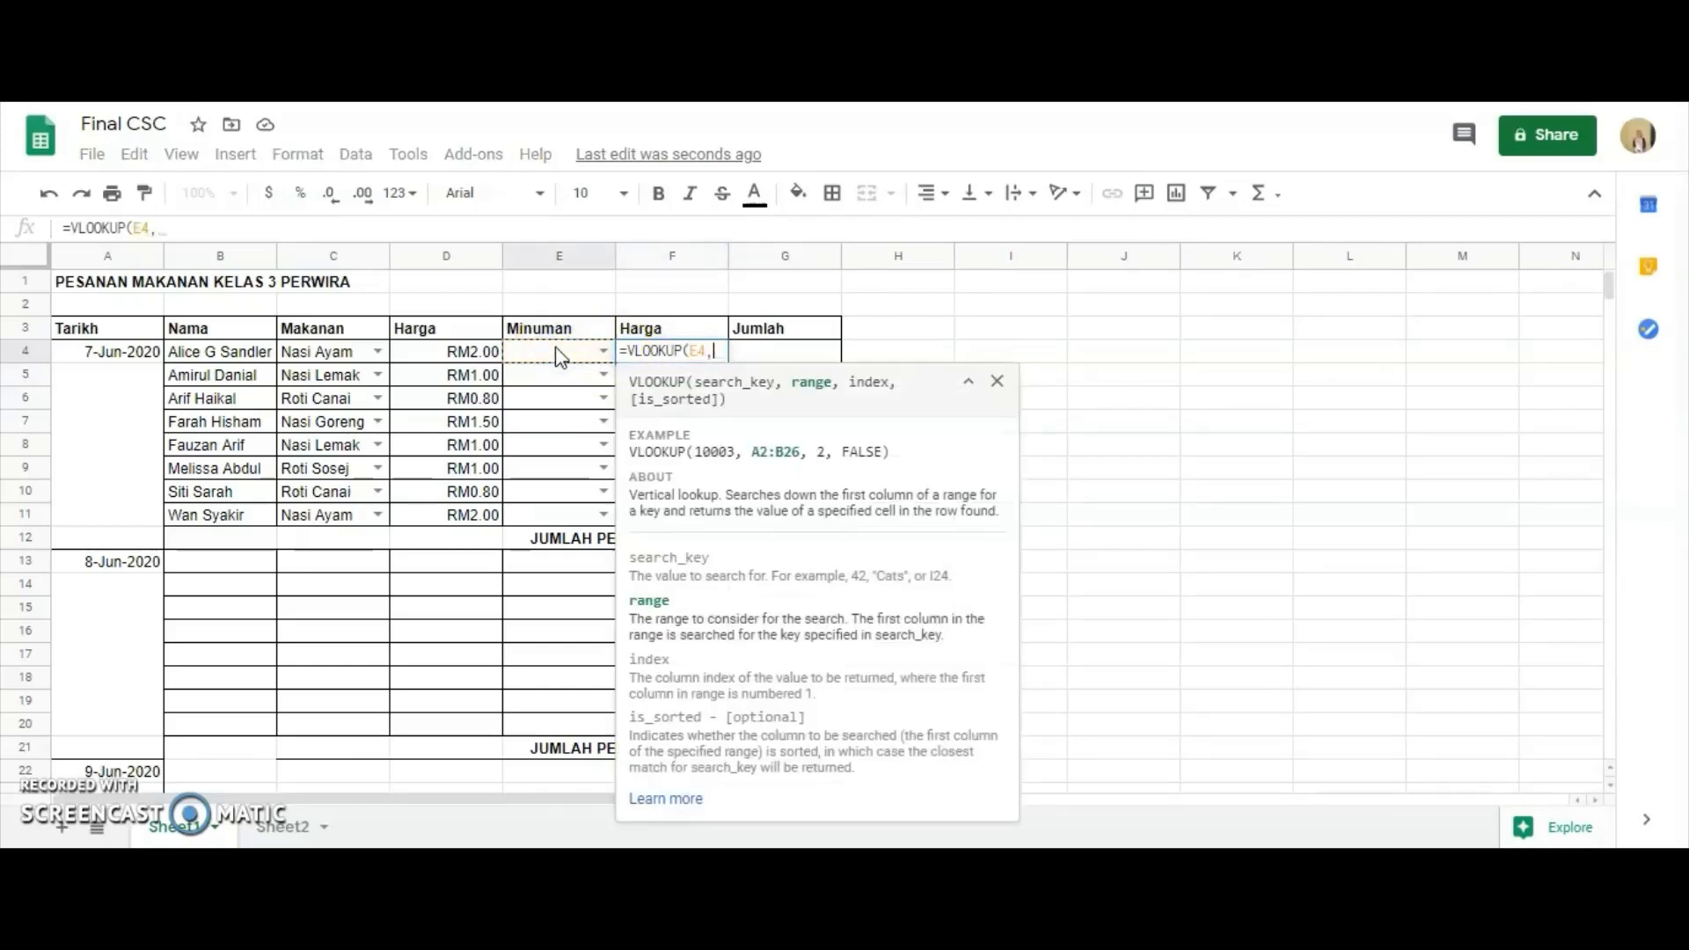
pyautogui.write(',')
pyautogui.click(255, 831)
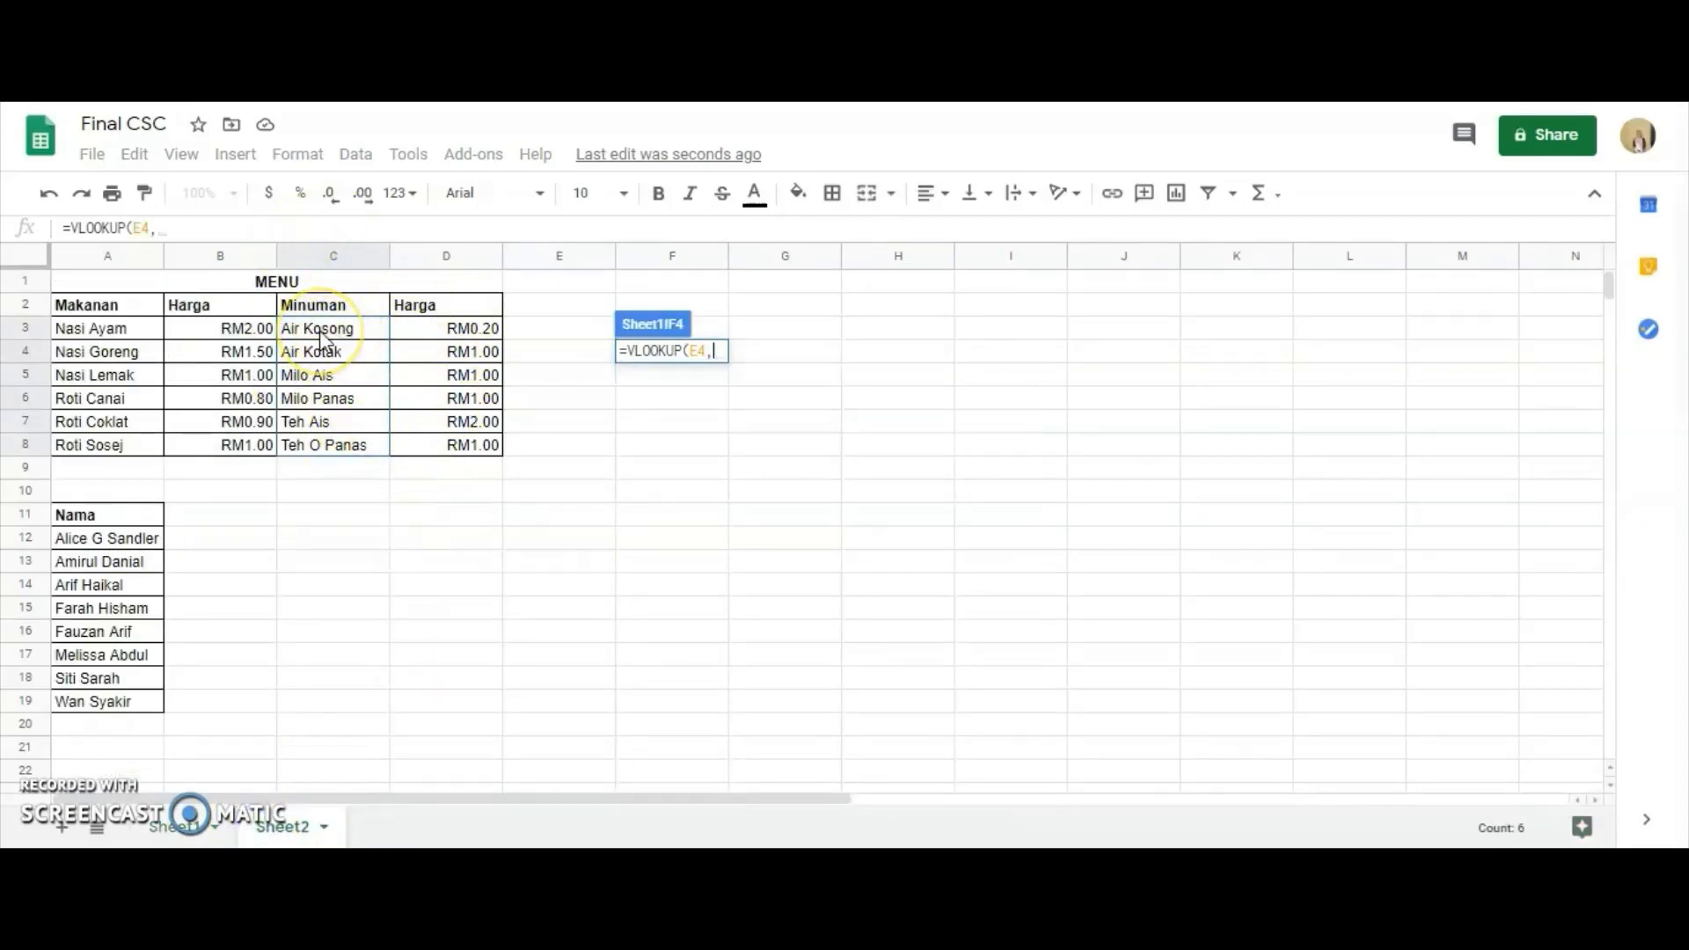
pyautogui.moveTo(319, 331); pyautogui.dragTo(448, 450)
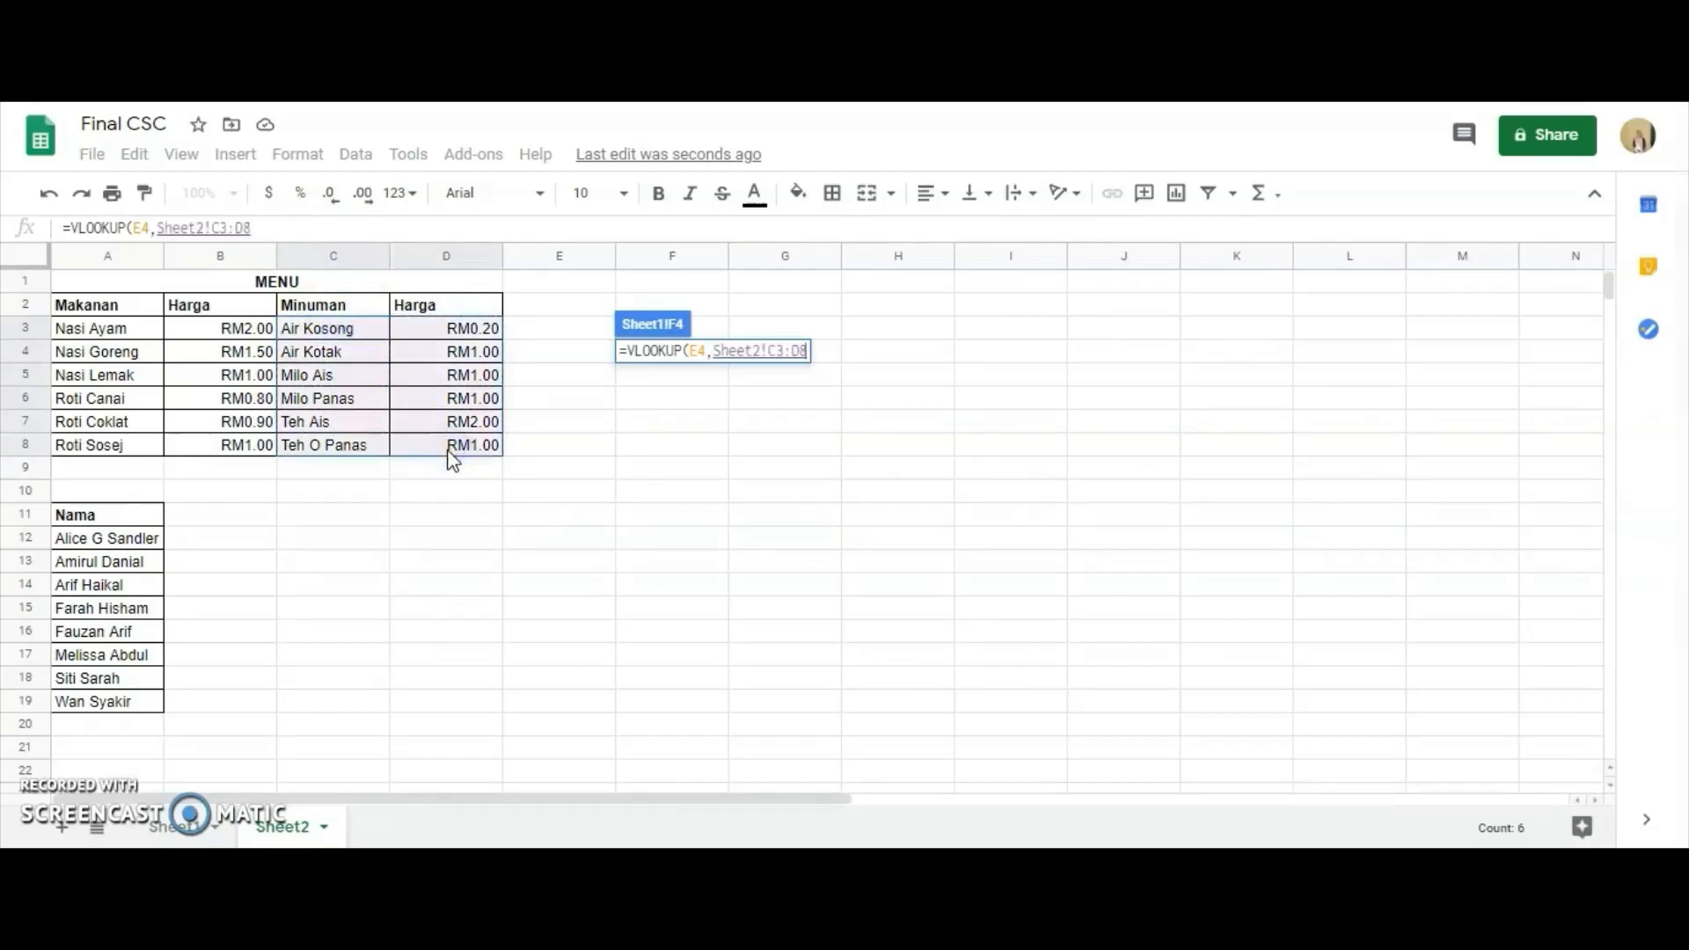
# Add index 2 and FALSE to the F4 lookup formula and close its parenthesis.
pyautogui.write(',')
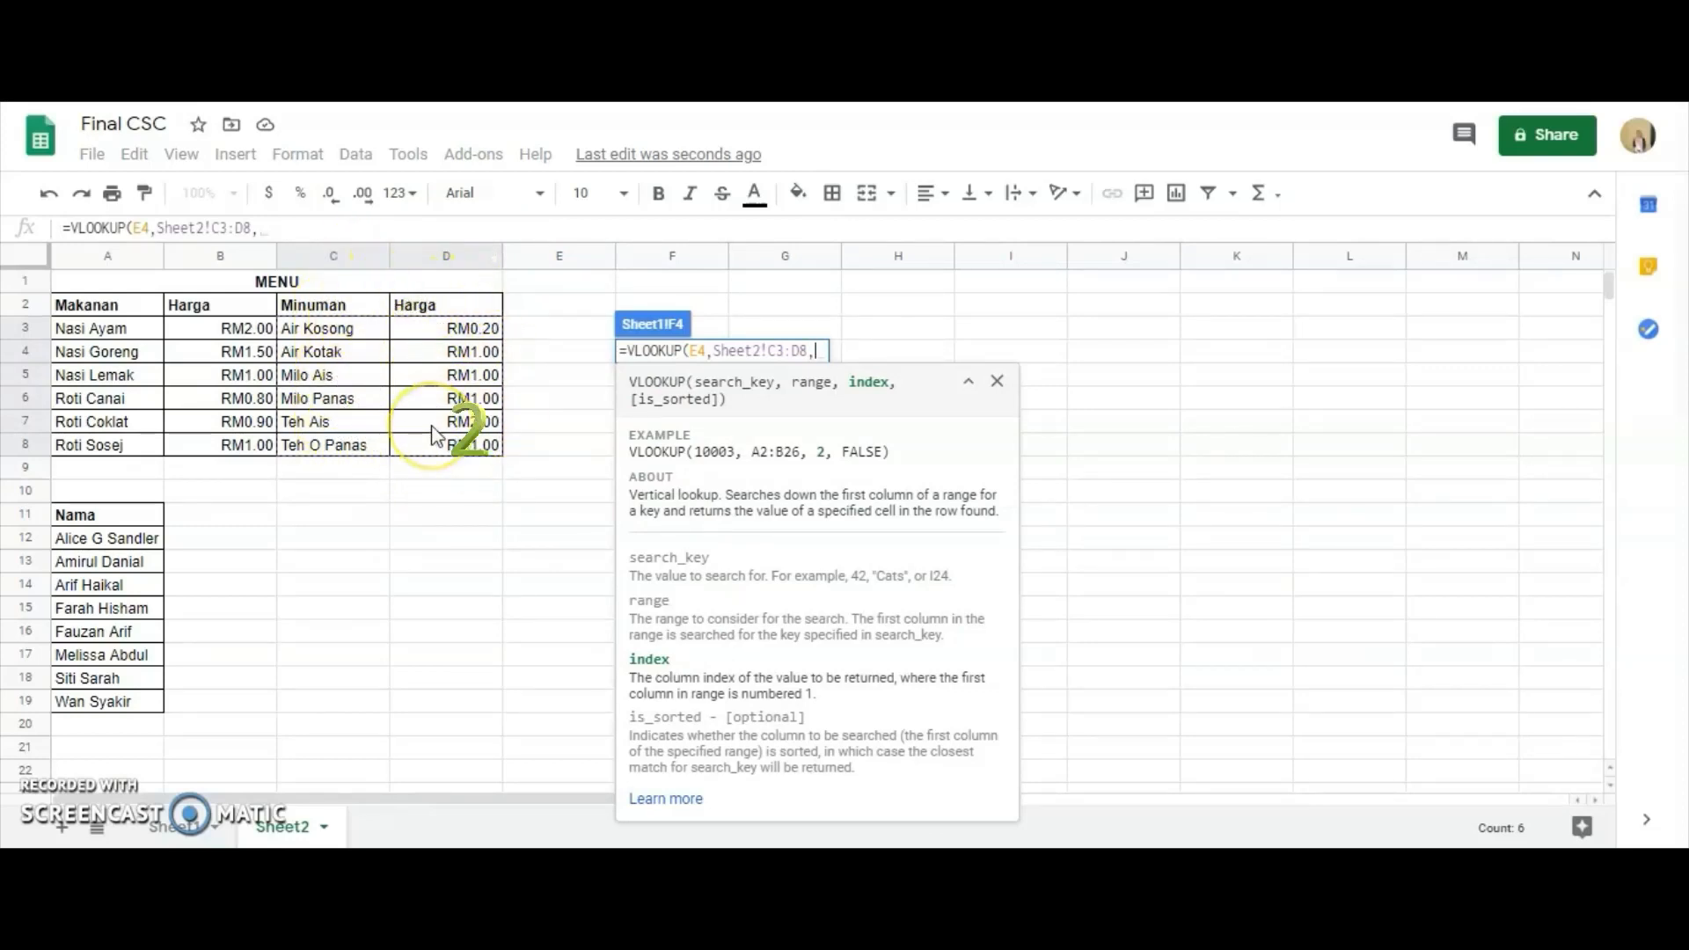
pyautogui.write('2,')
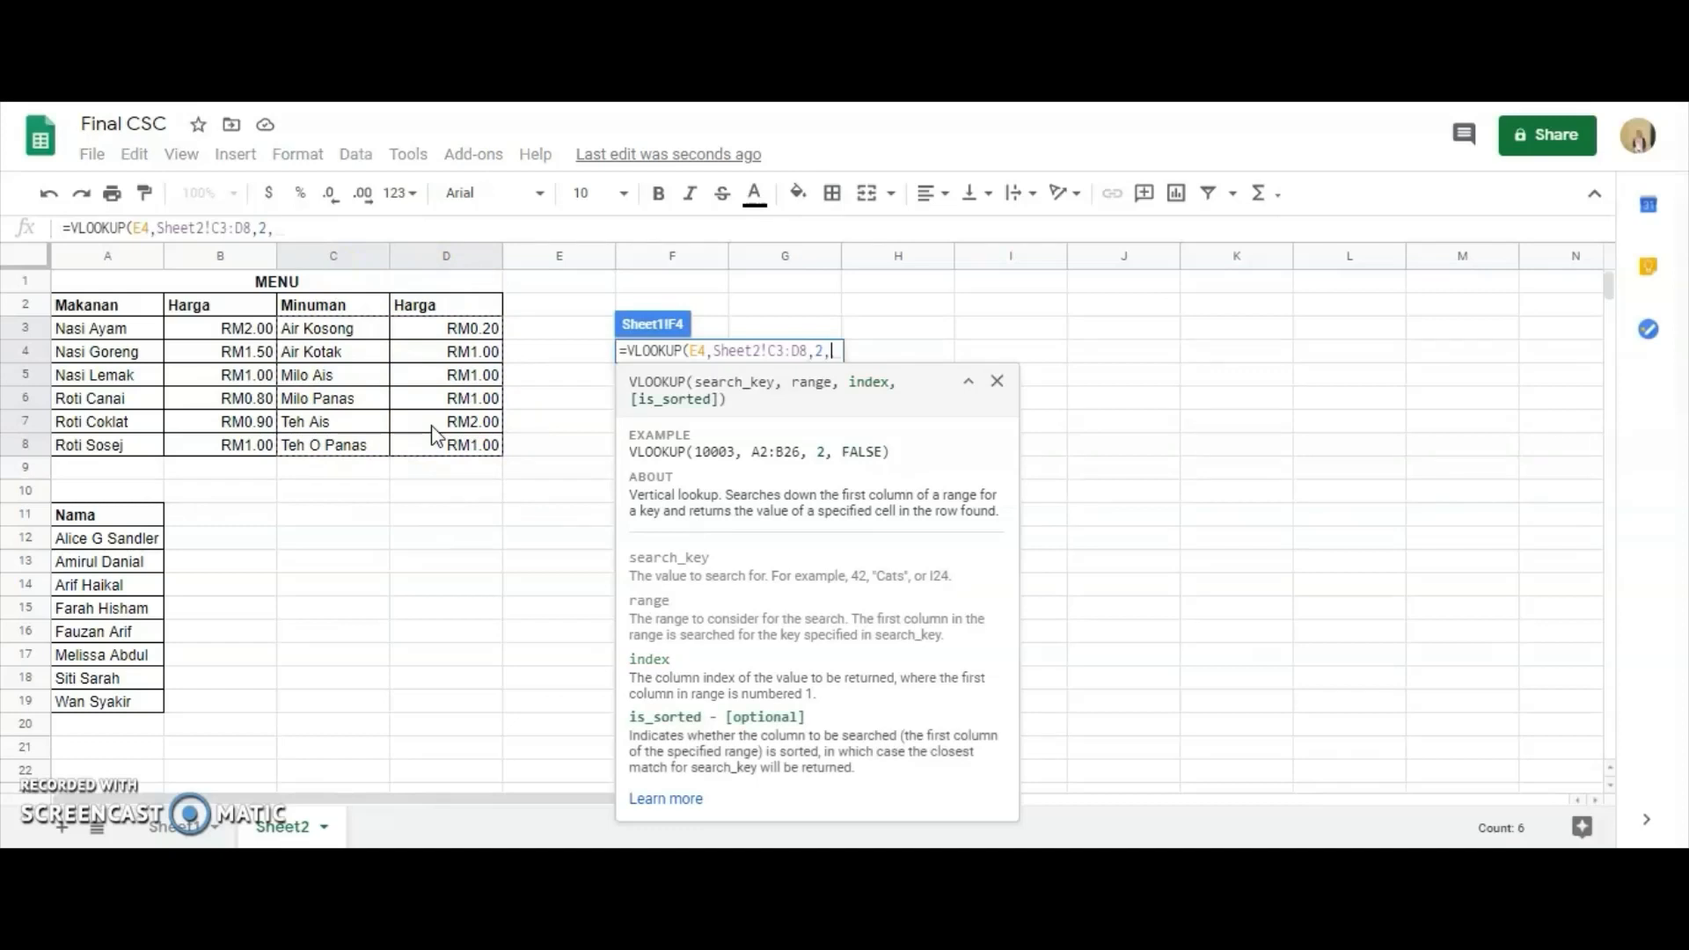
pyautogui.write('FALSE')
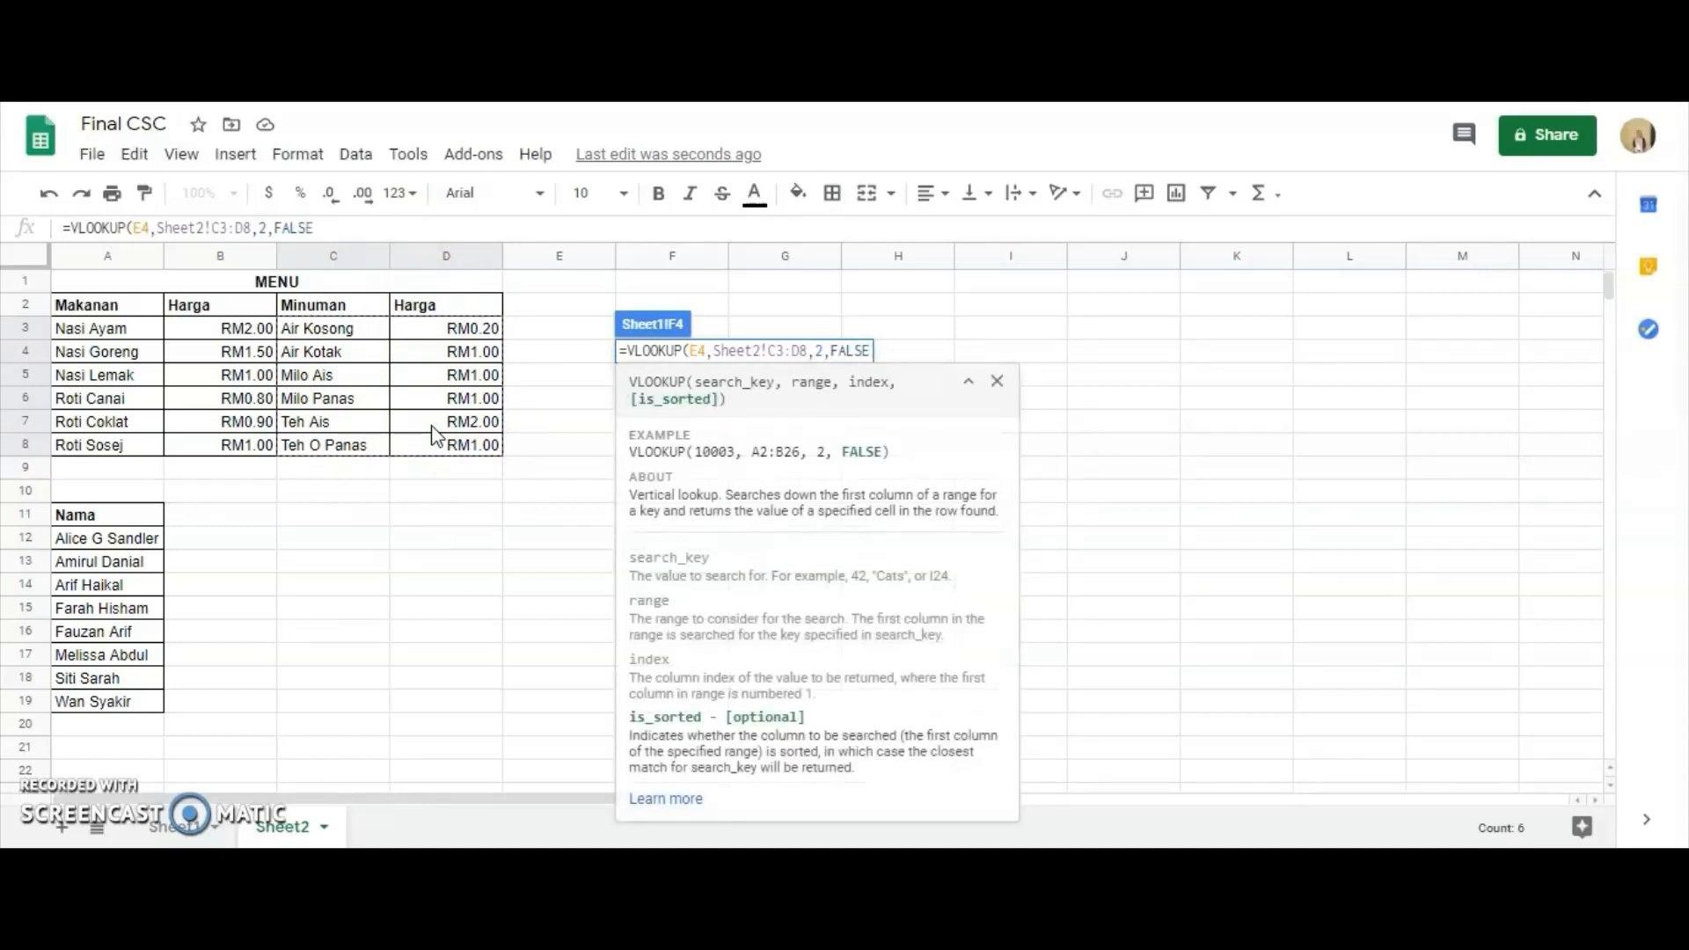
pyautogui.write(')')
# Make the F4 lookup range absolute as Sheet2!$C$3:$D$8 and fill the formula down to F11.
pyautogui.click(756, 352)
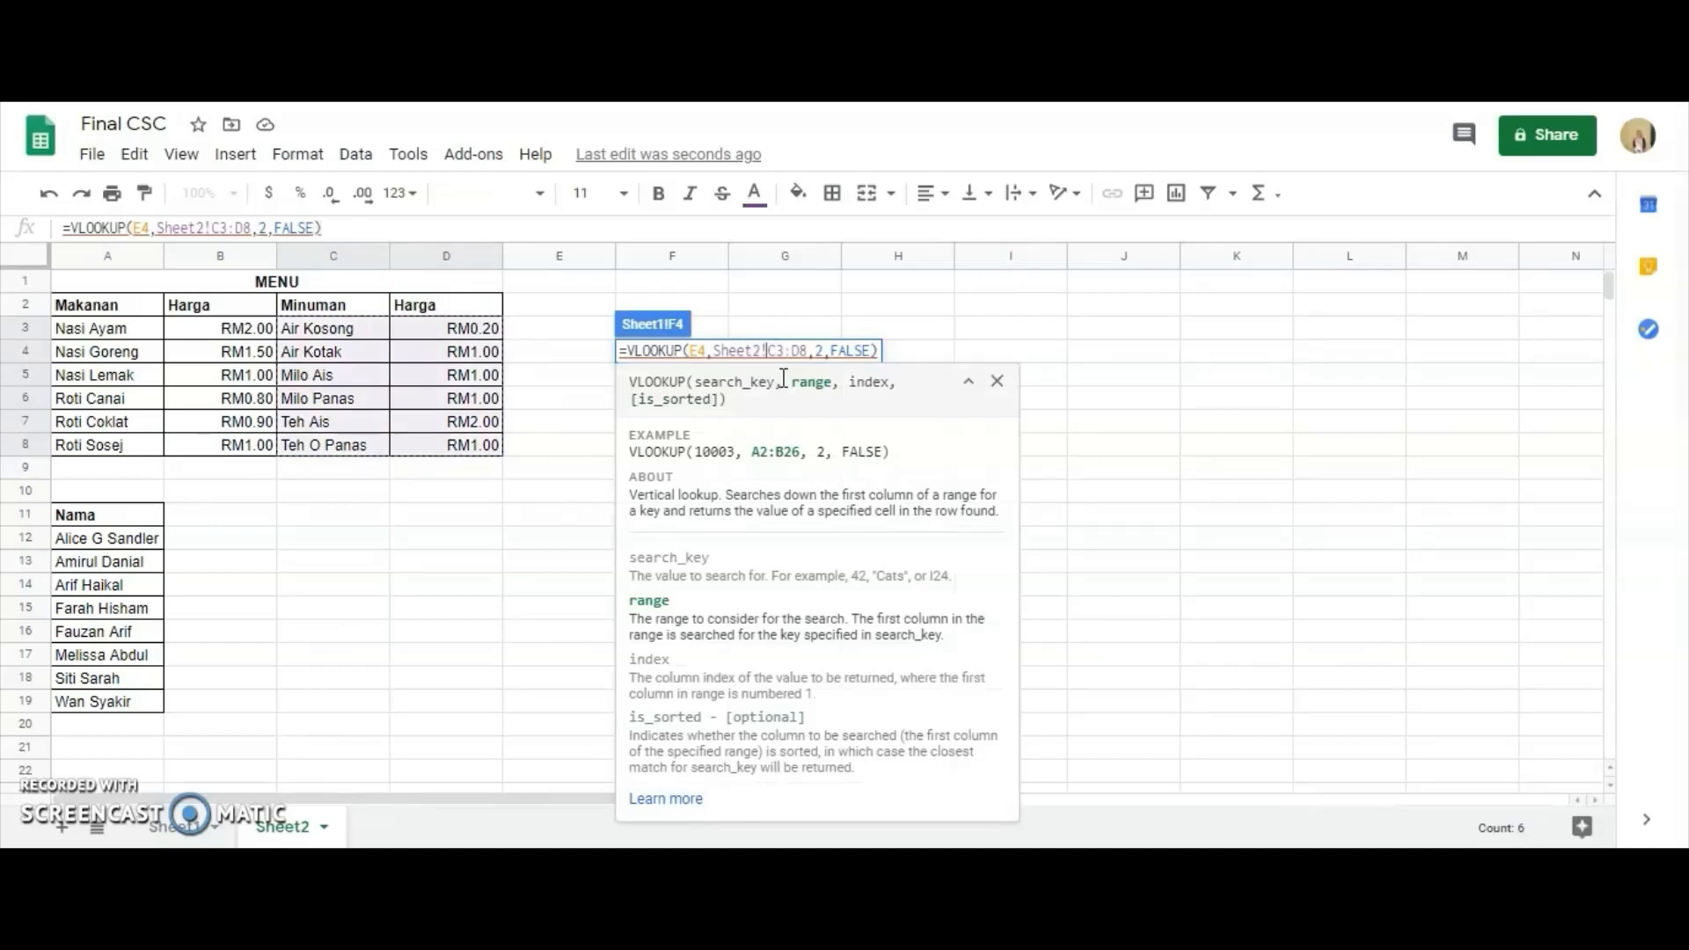
pyautogui.write('$C$3:')
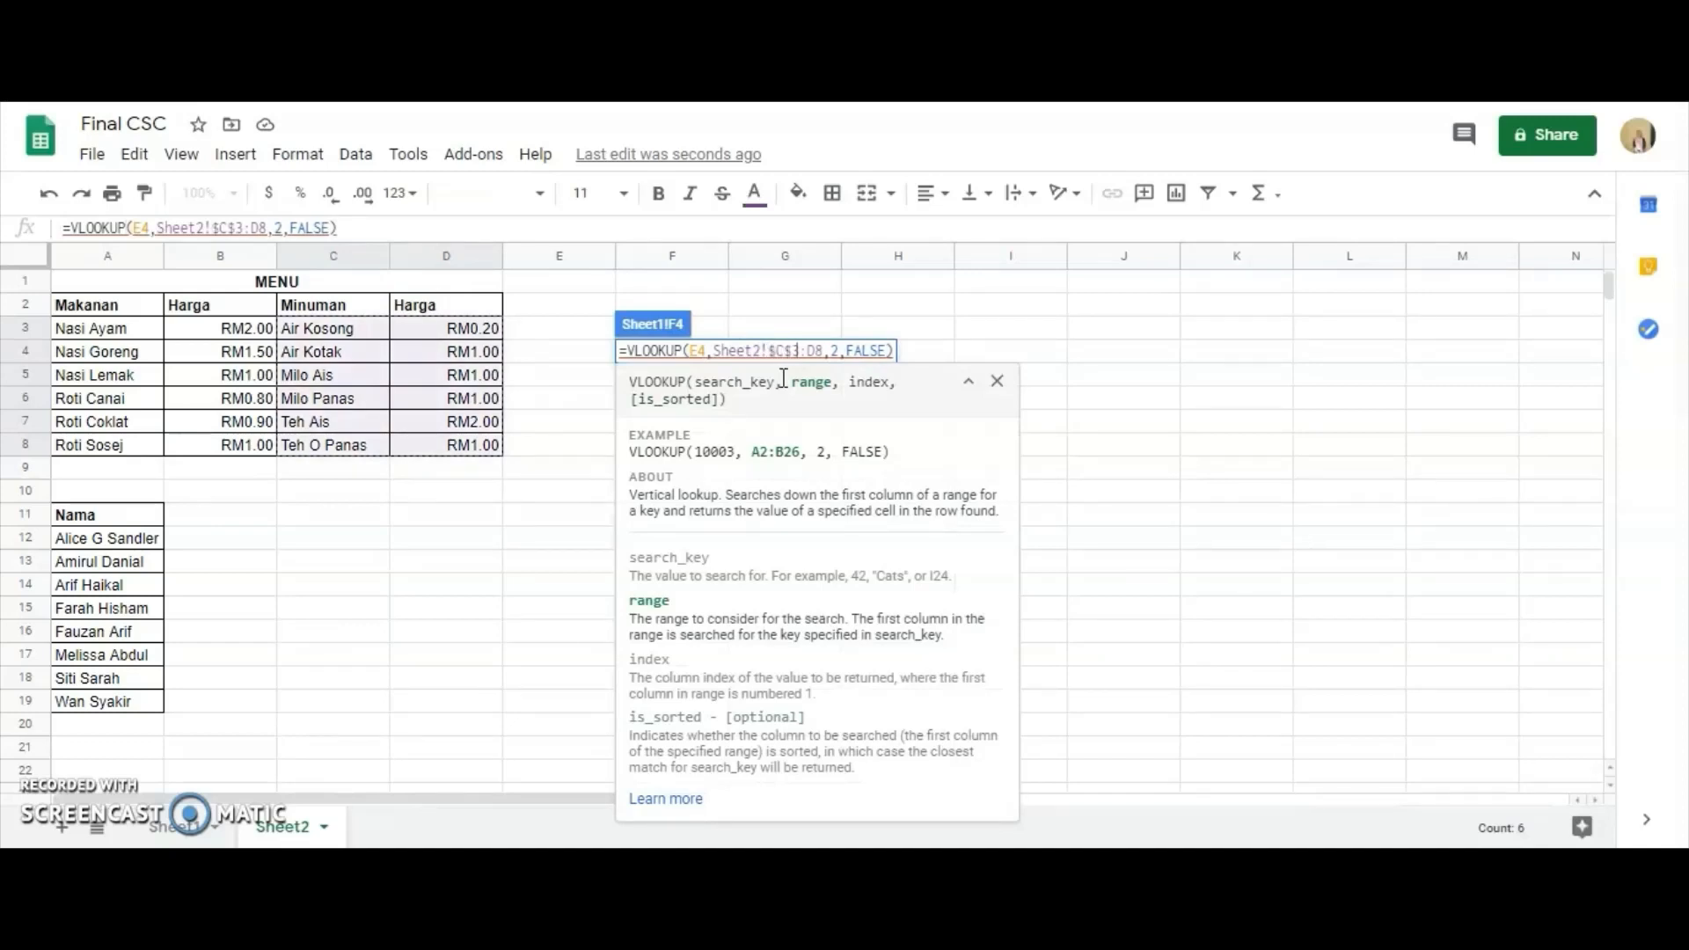
pyautogui.write('$D')
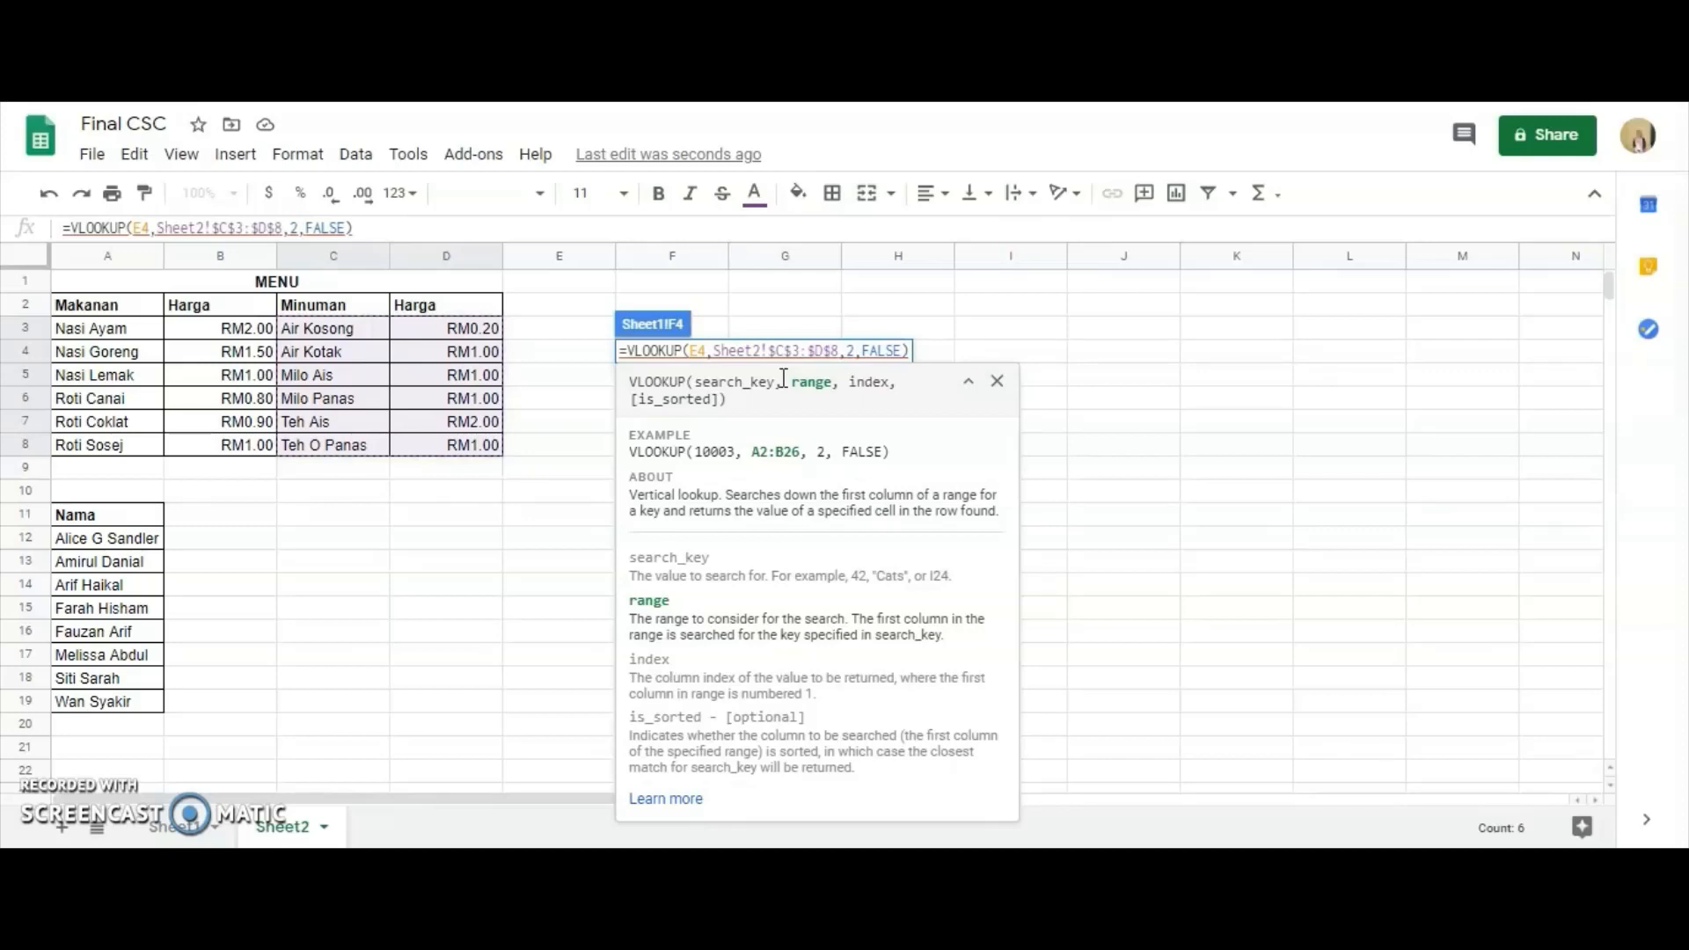
pyautogui.write('$')
pyautogui.press('Return')
pyautogui.moveTo(720, 359)
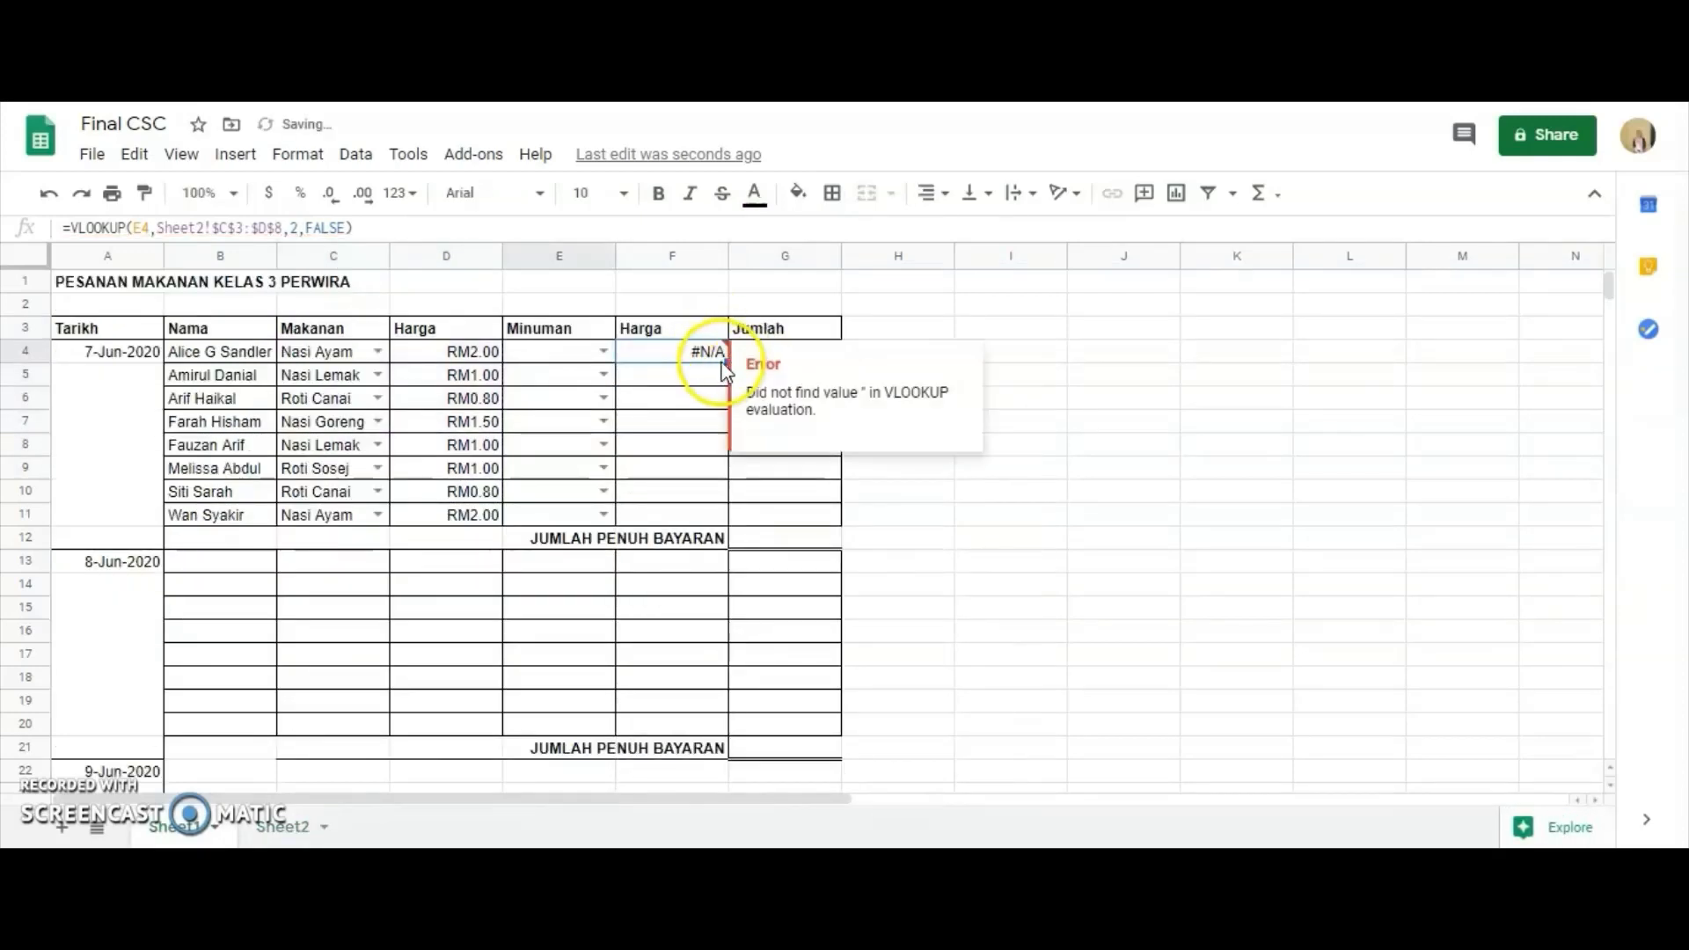
pyautogui.moveTo(727, 361); pyautogui.dragTo(721, 522)
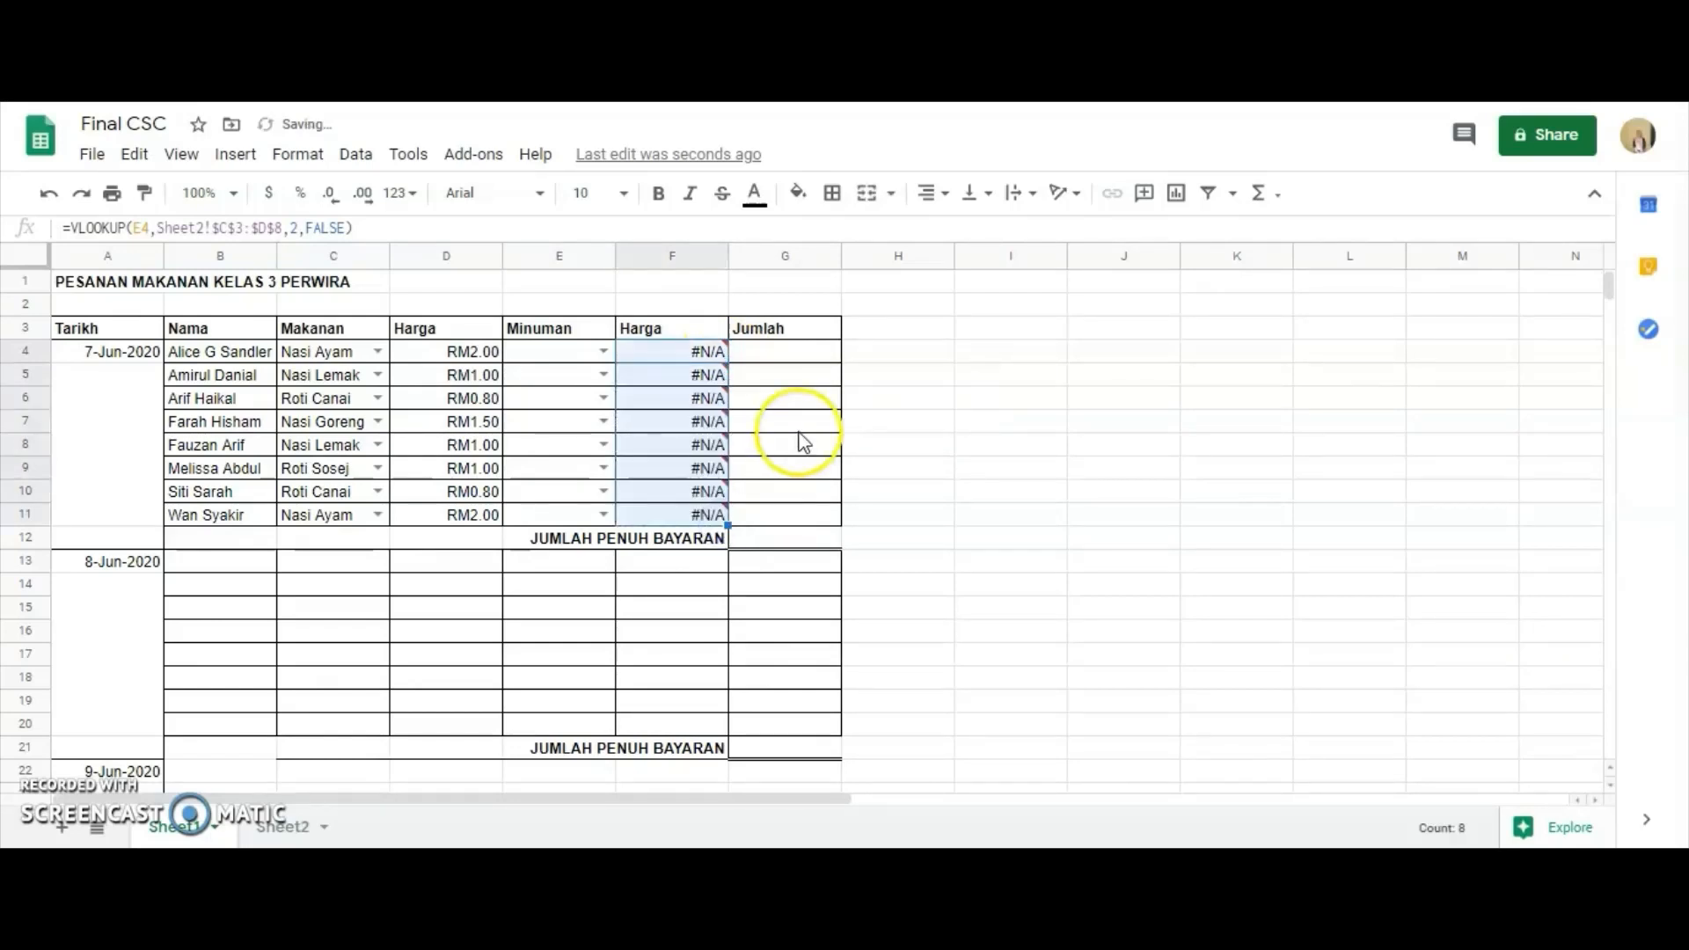
# Choose drinks in E4:E11: Milo Ais, Milo Panas, Air Kotak, Milo Ais, Teh Ais, Air Kosong, Teh Ais and Teh O Panas.
pyautogui.click(602, 352)
pyautogui.click(581, 437)
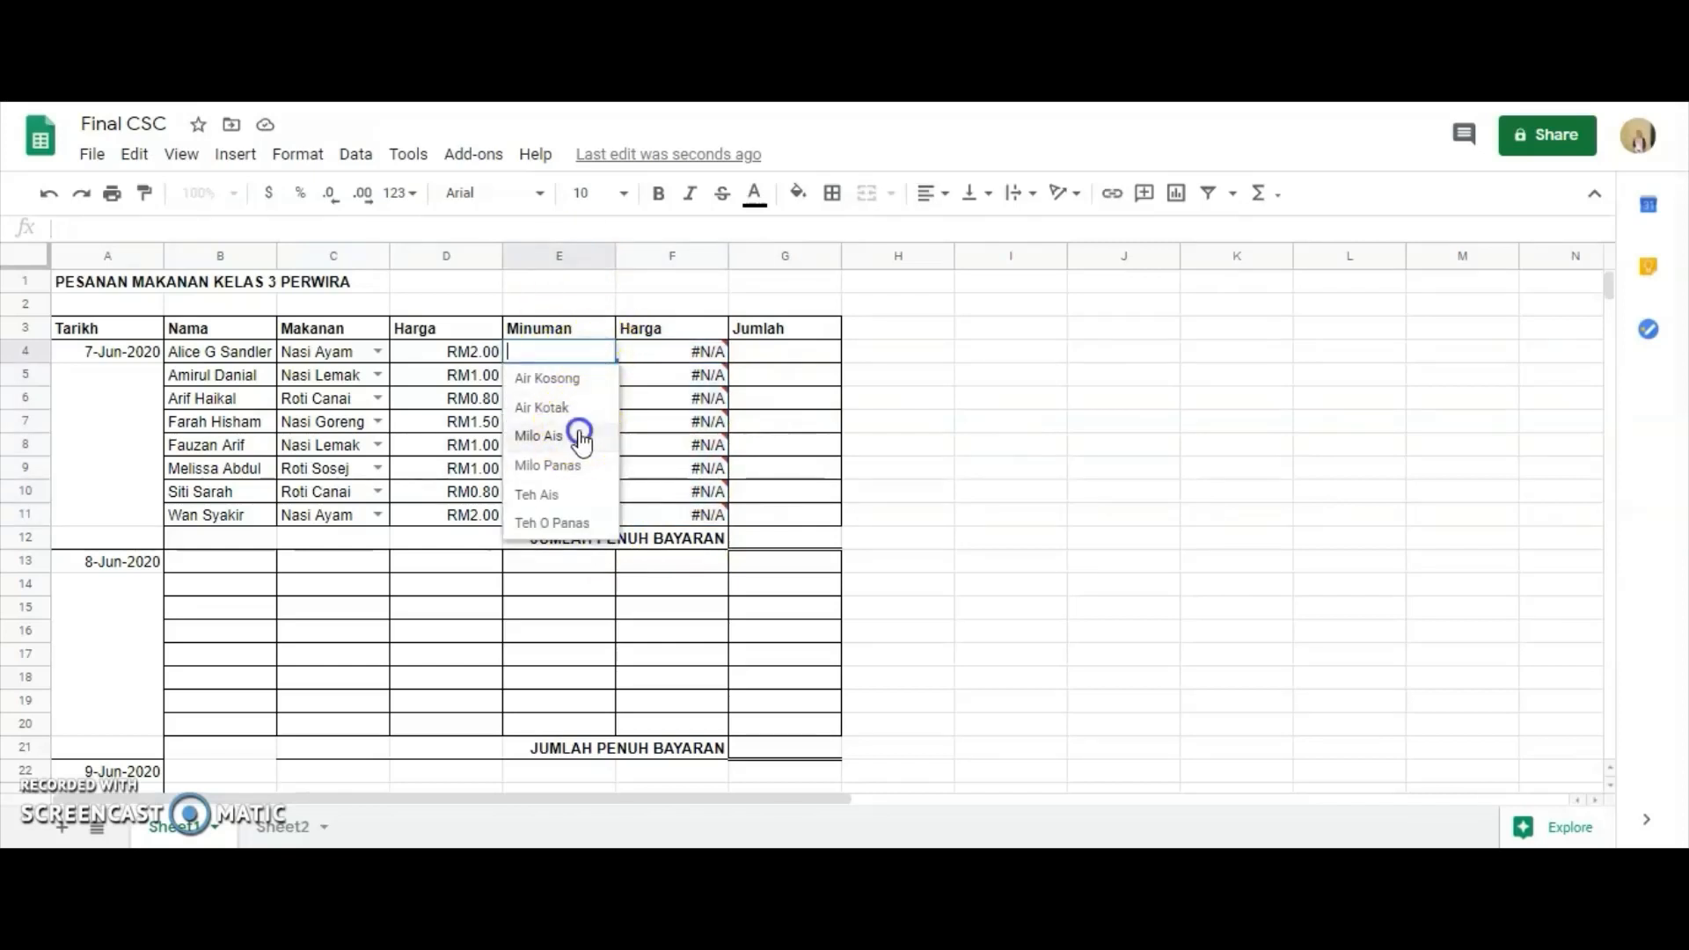
pyautogui.click(596, 376)
pyautogui.click(565, 487)
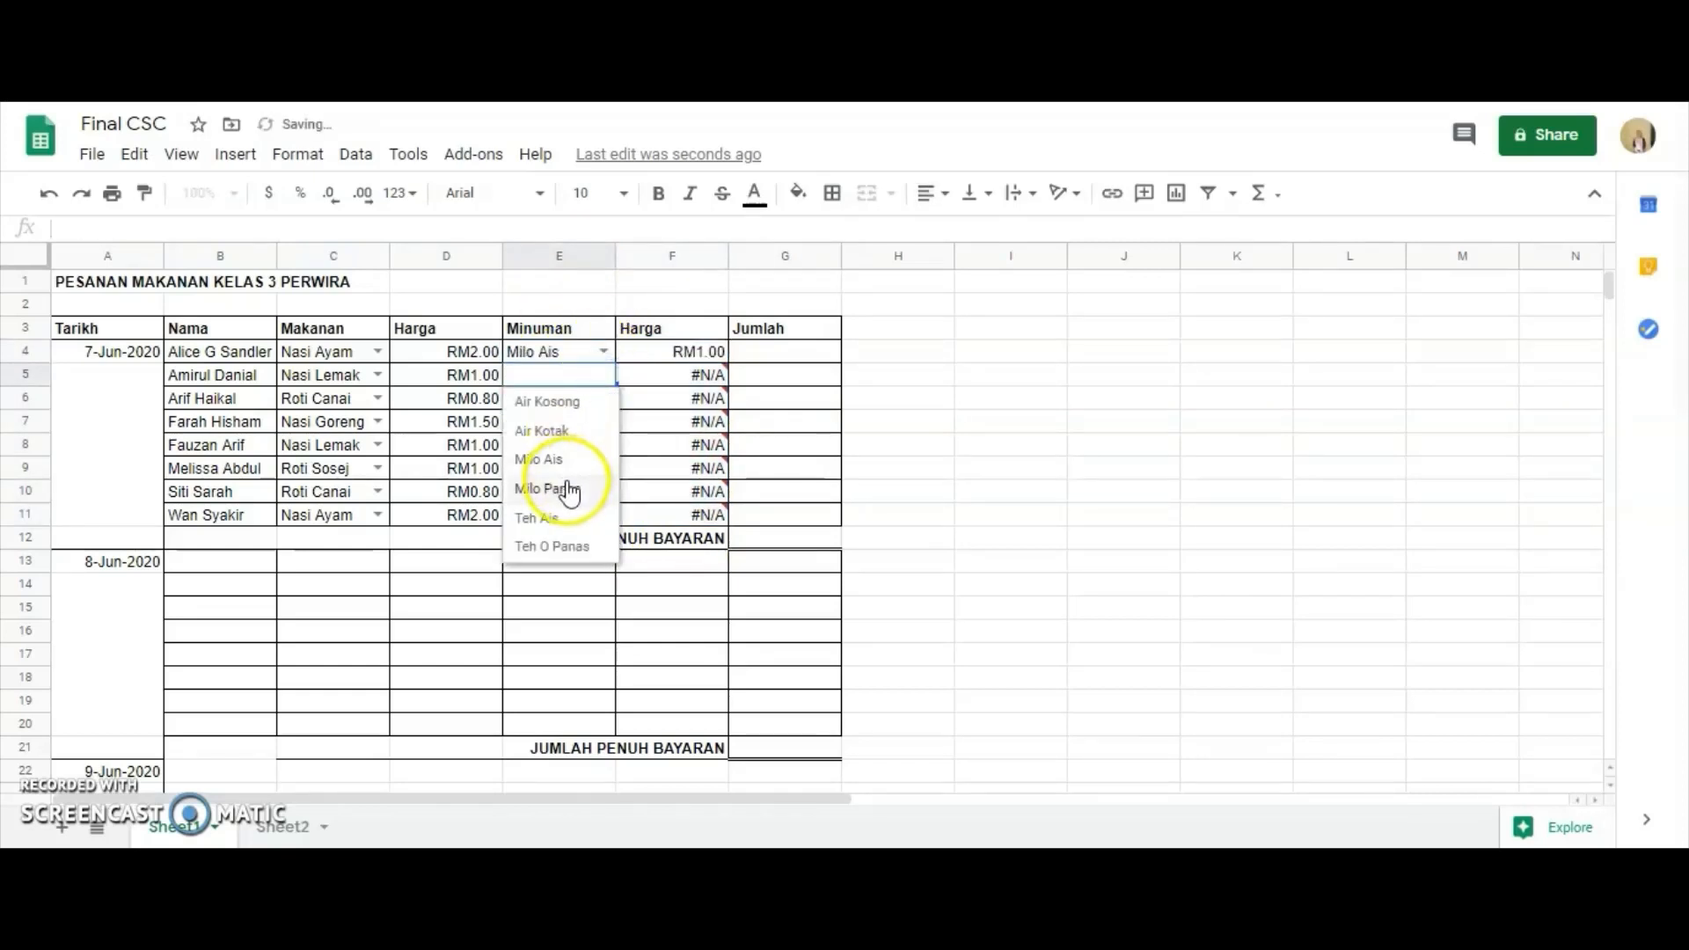
pyautogui.click(604, 397)
pyautogui.click(597, 451)
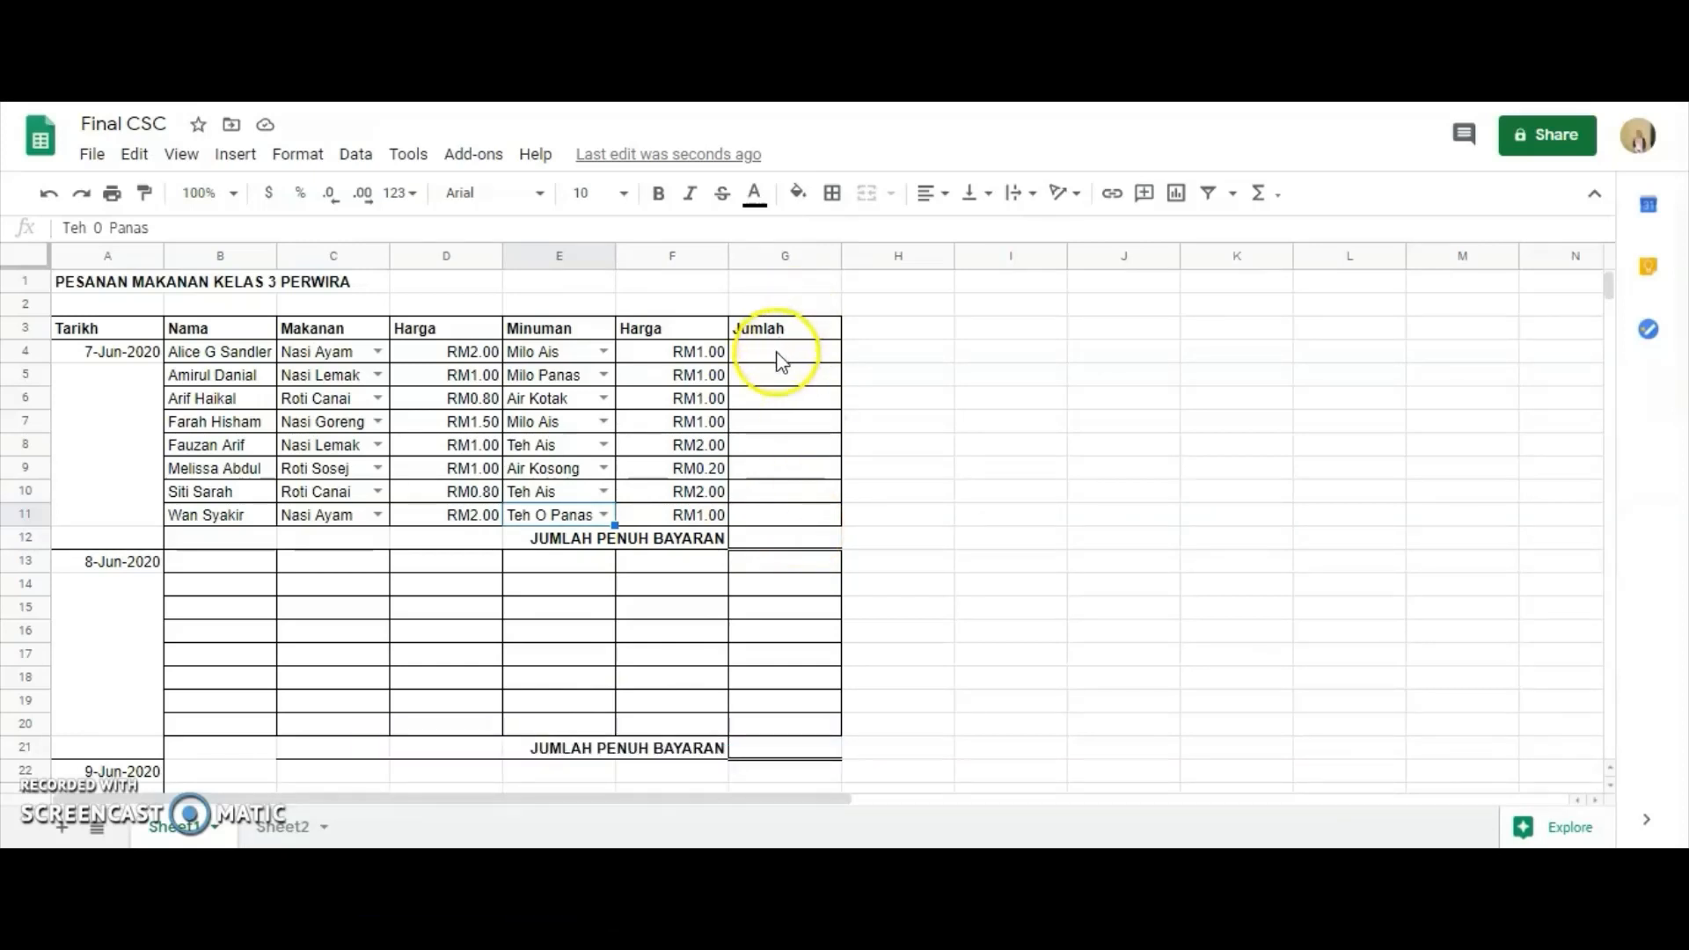
# Enter =SUM(D4+F4) in G4 and fill the formula down to G11.
pyautogui.click(777, 354)
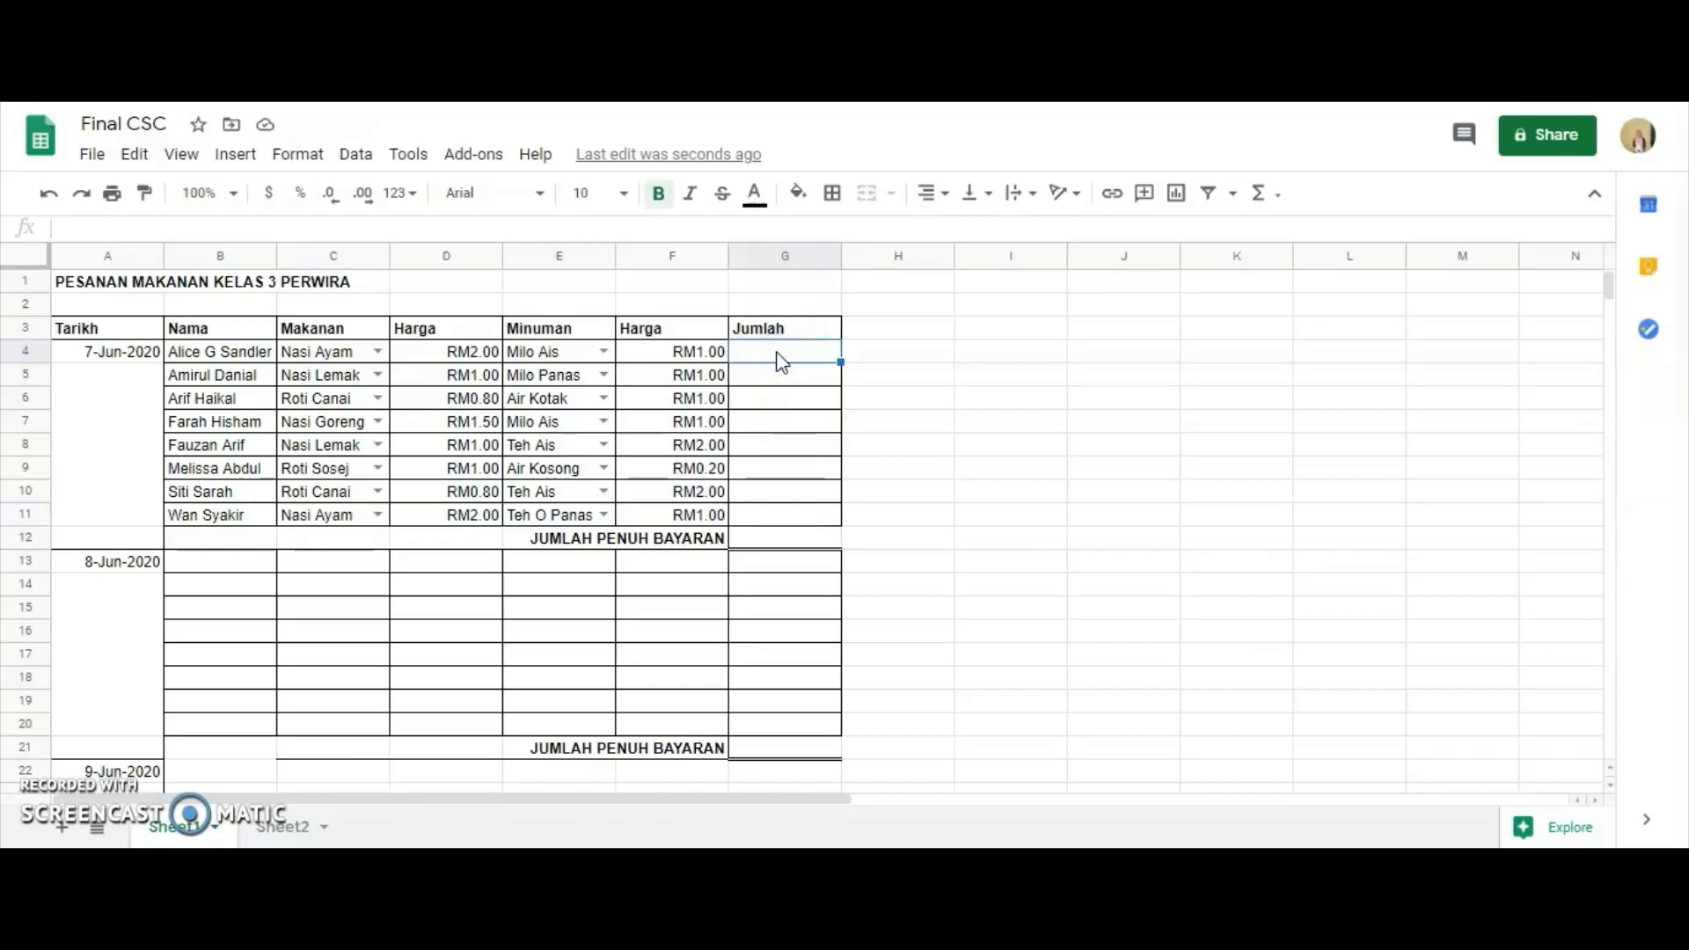
pyautogui.write('=')
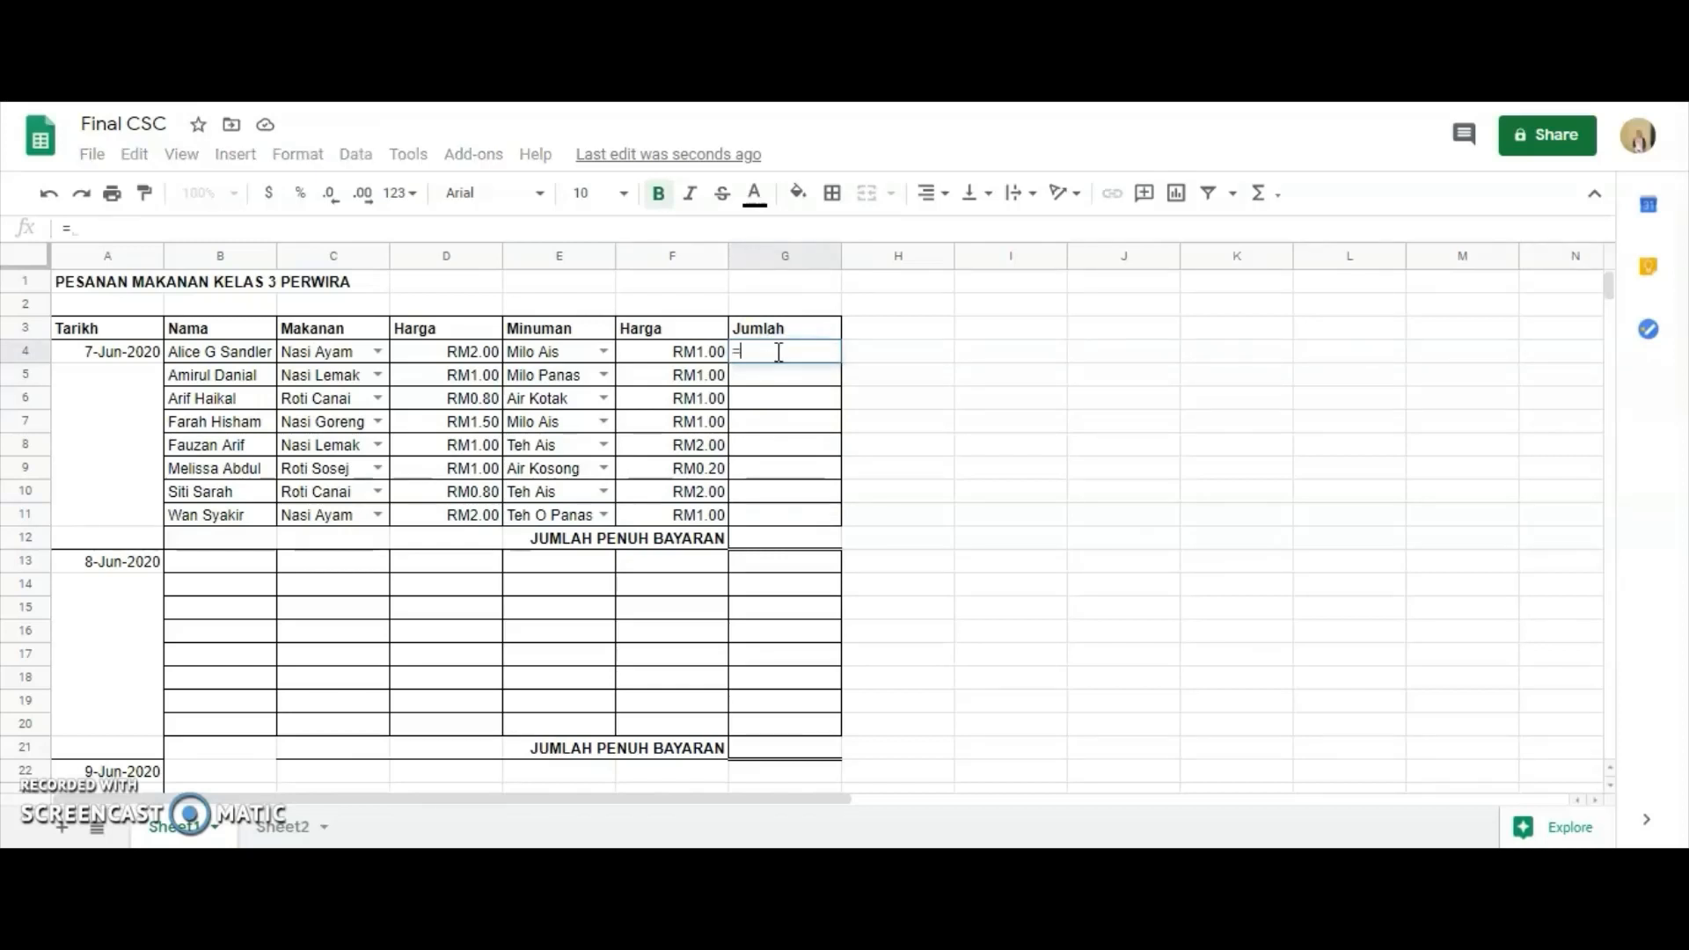
pyautogui.write('SUM(')
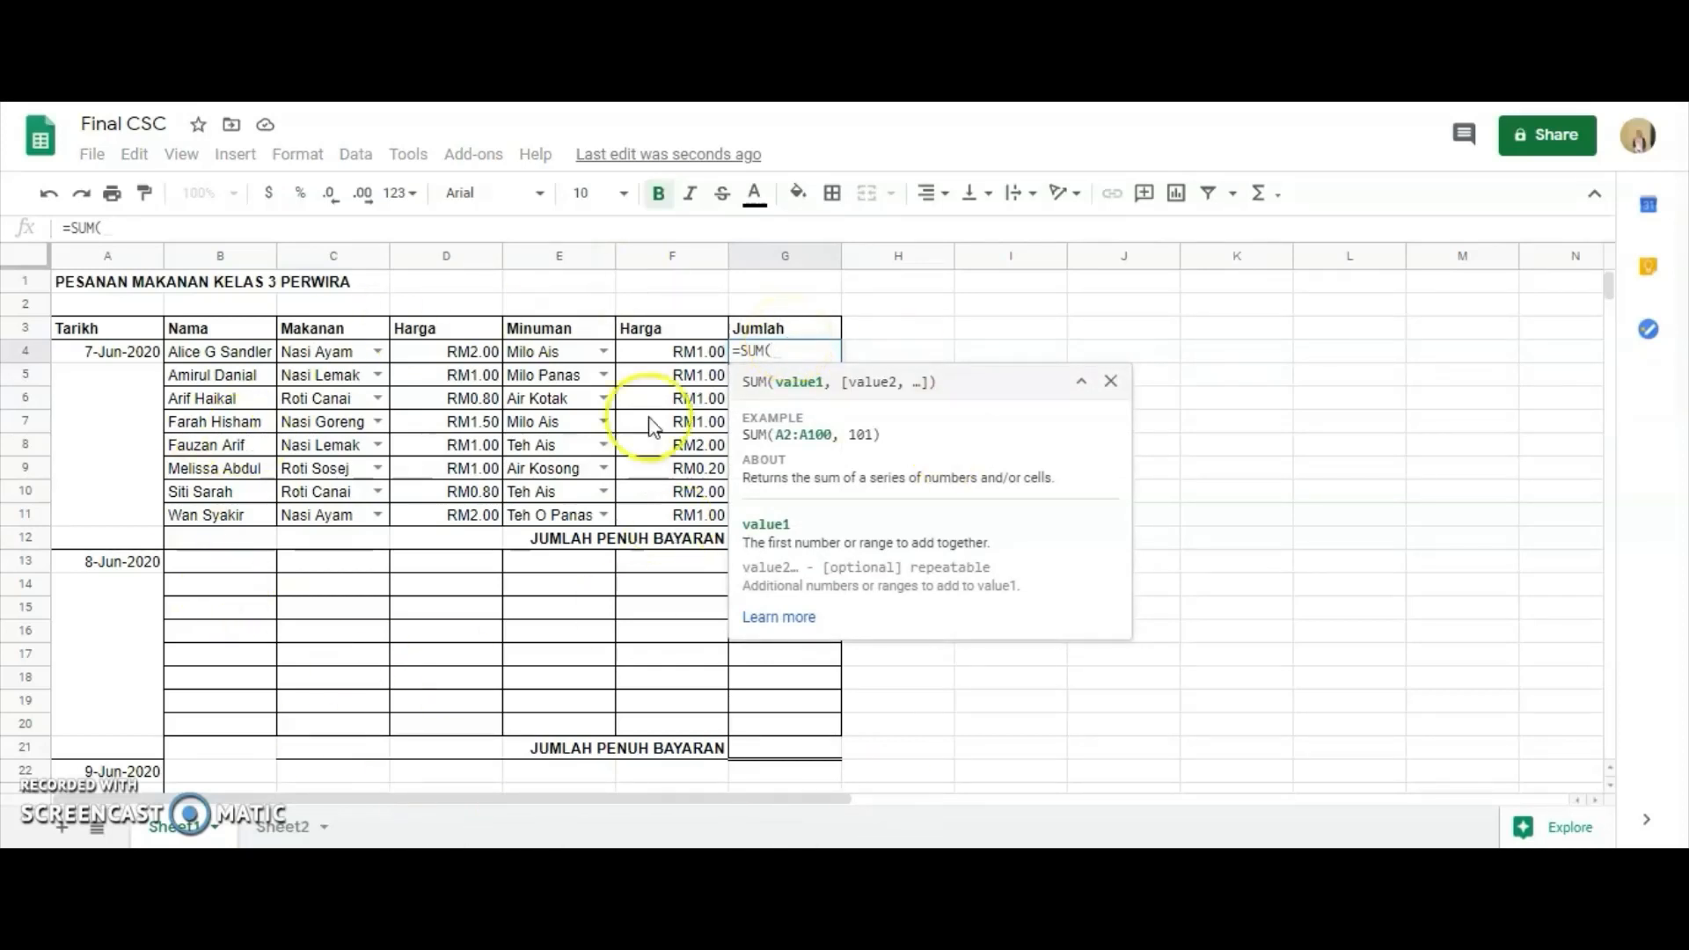
pyautogui.click(413, 354)
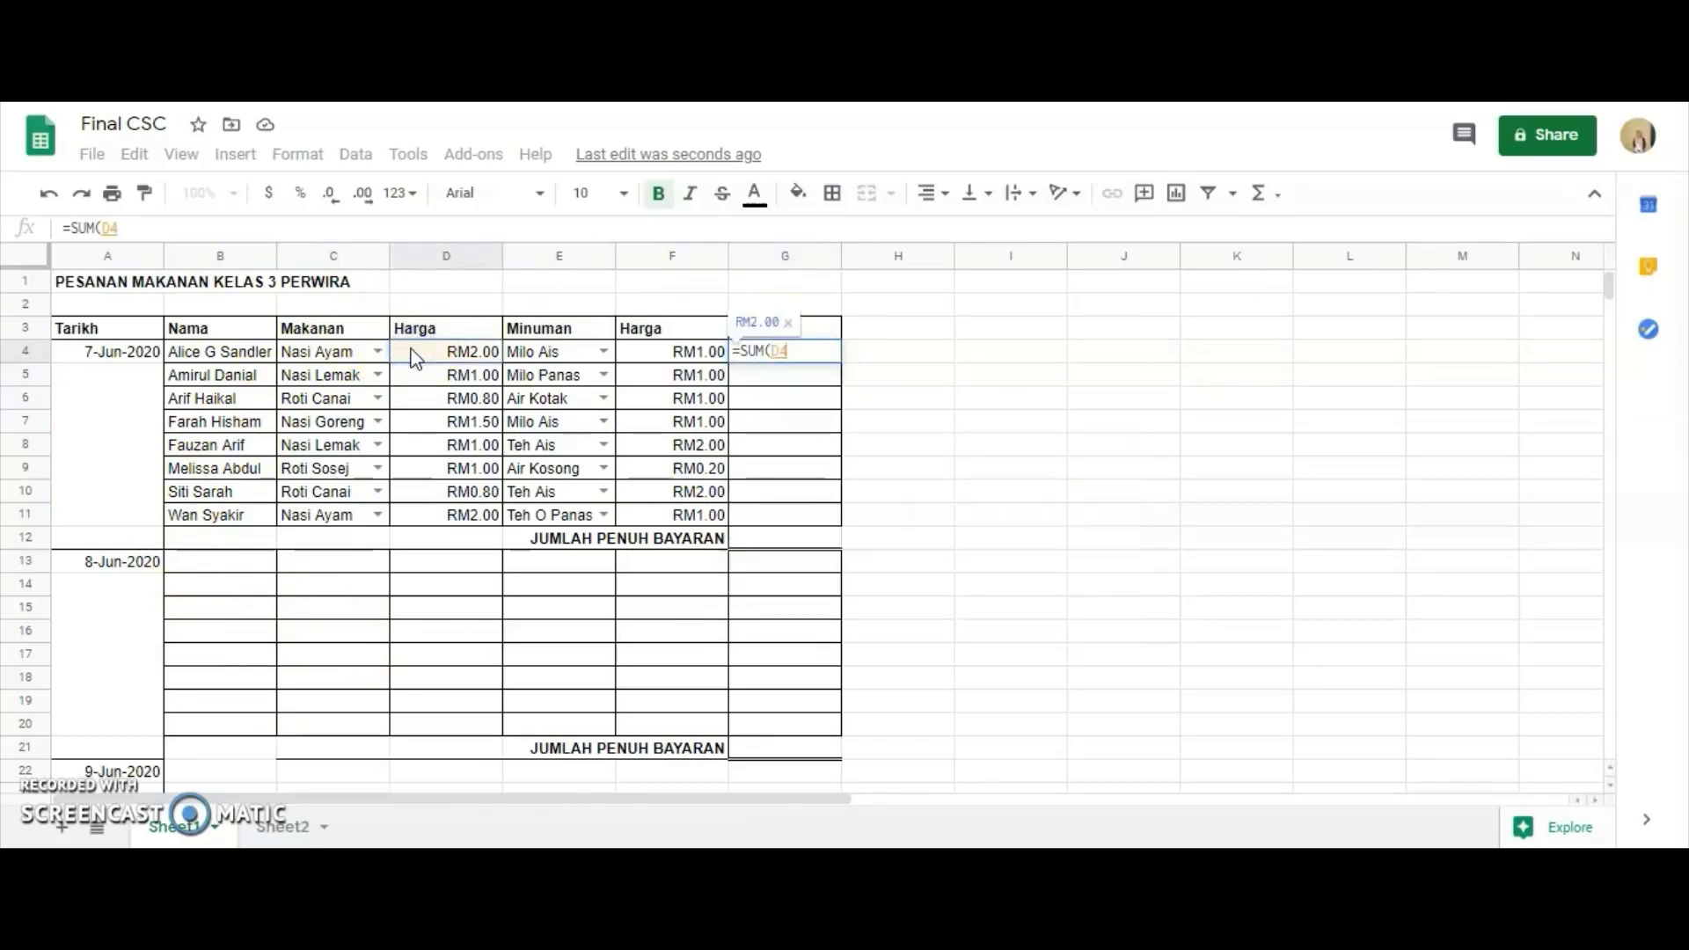
pyautogui.write('+')
pyautogui.click(466, 372)
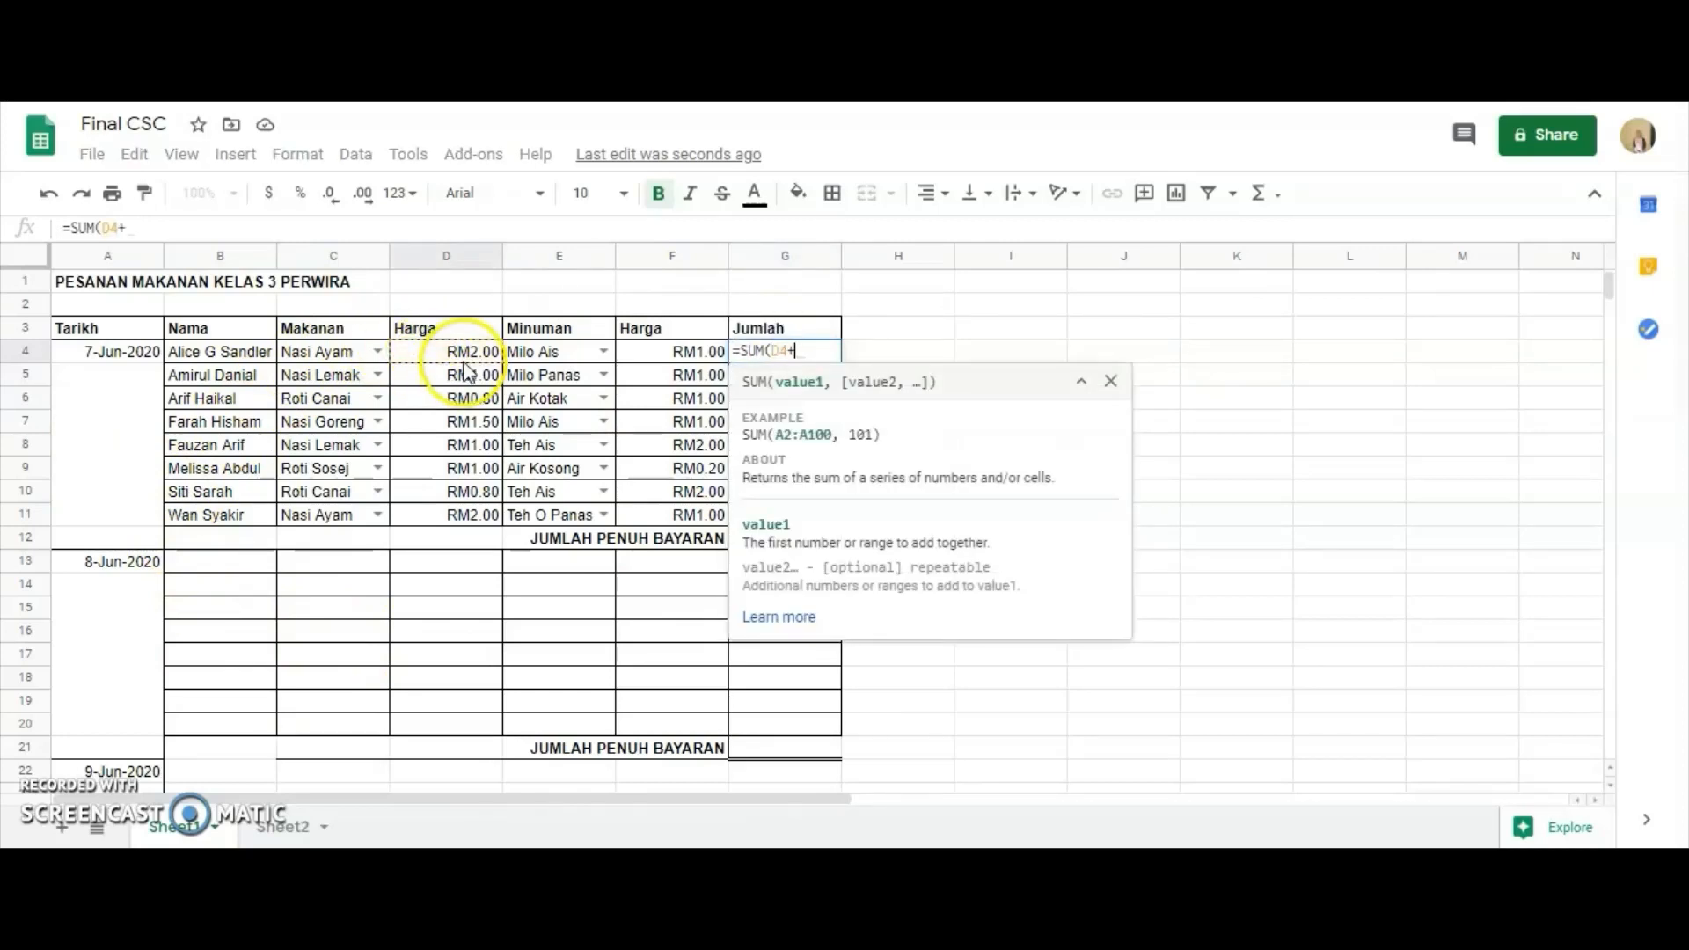
pyautogui.click(629, 356)
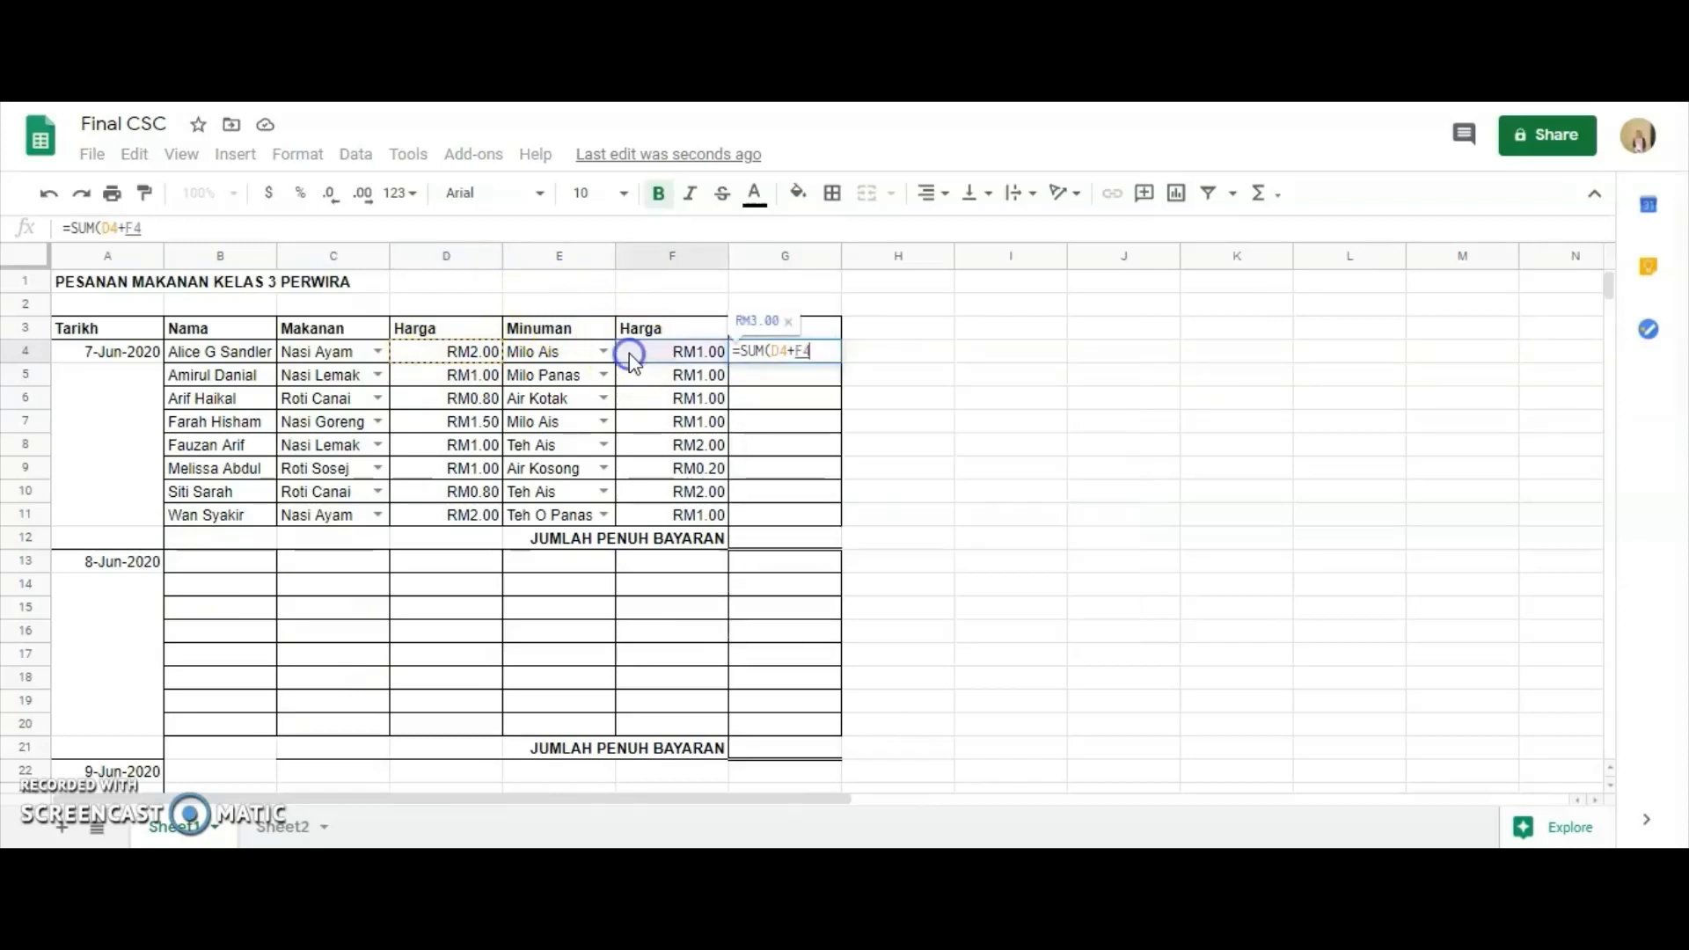
pyautogui.write(')')
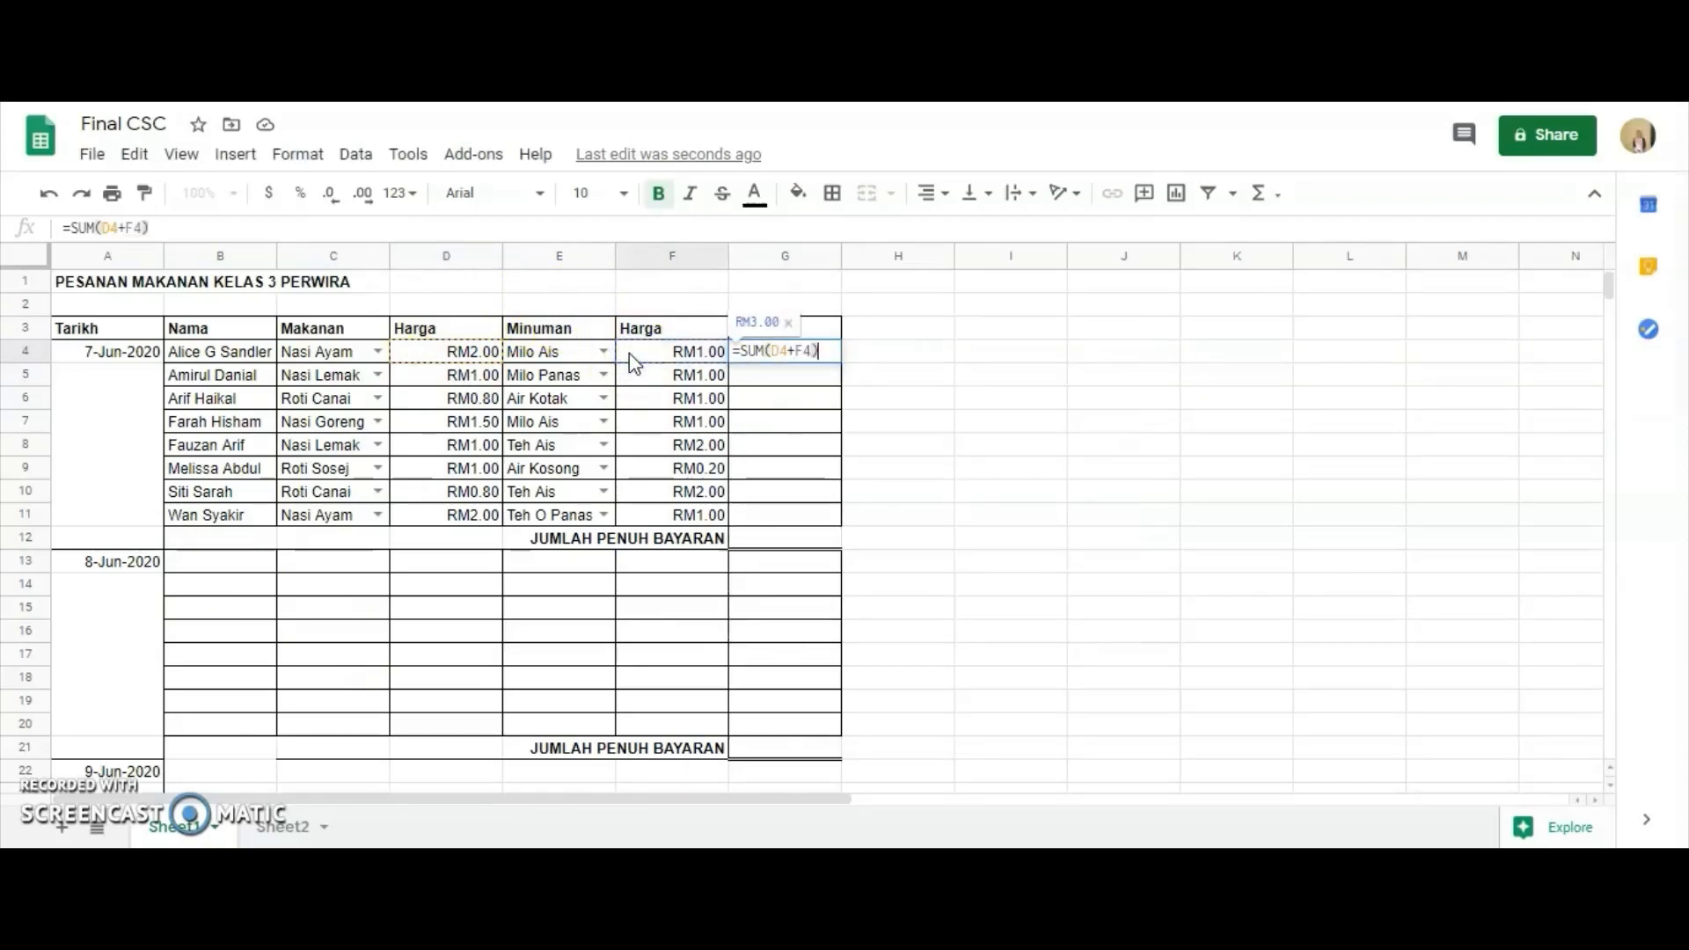
pyautogui.press('Return')
pyautogui.click(770, 352)
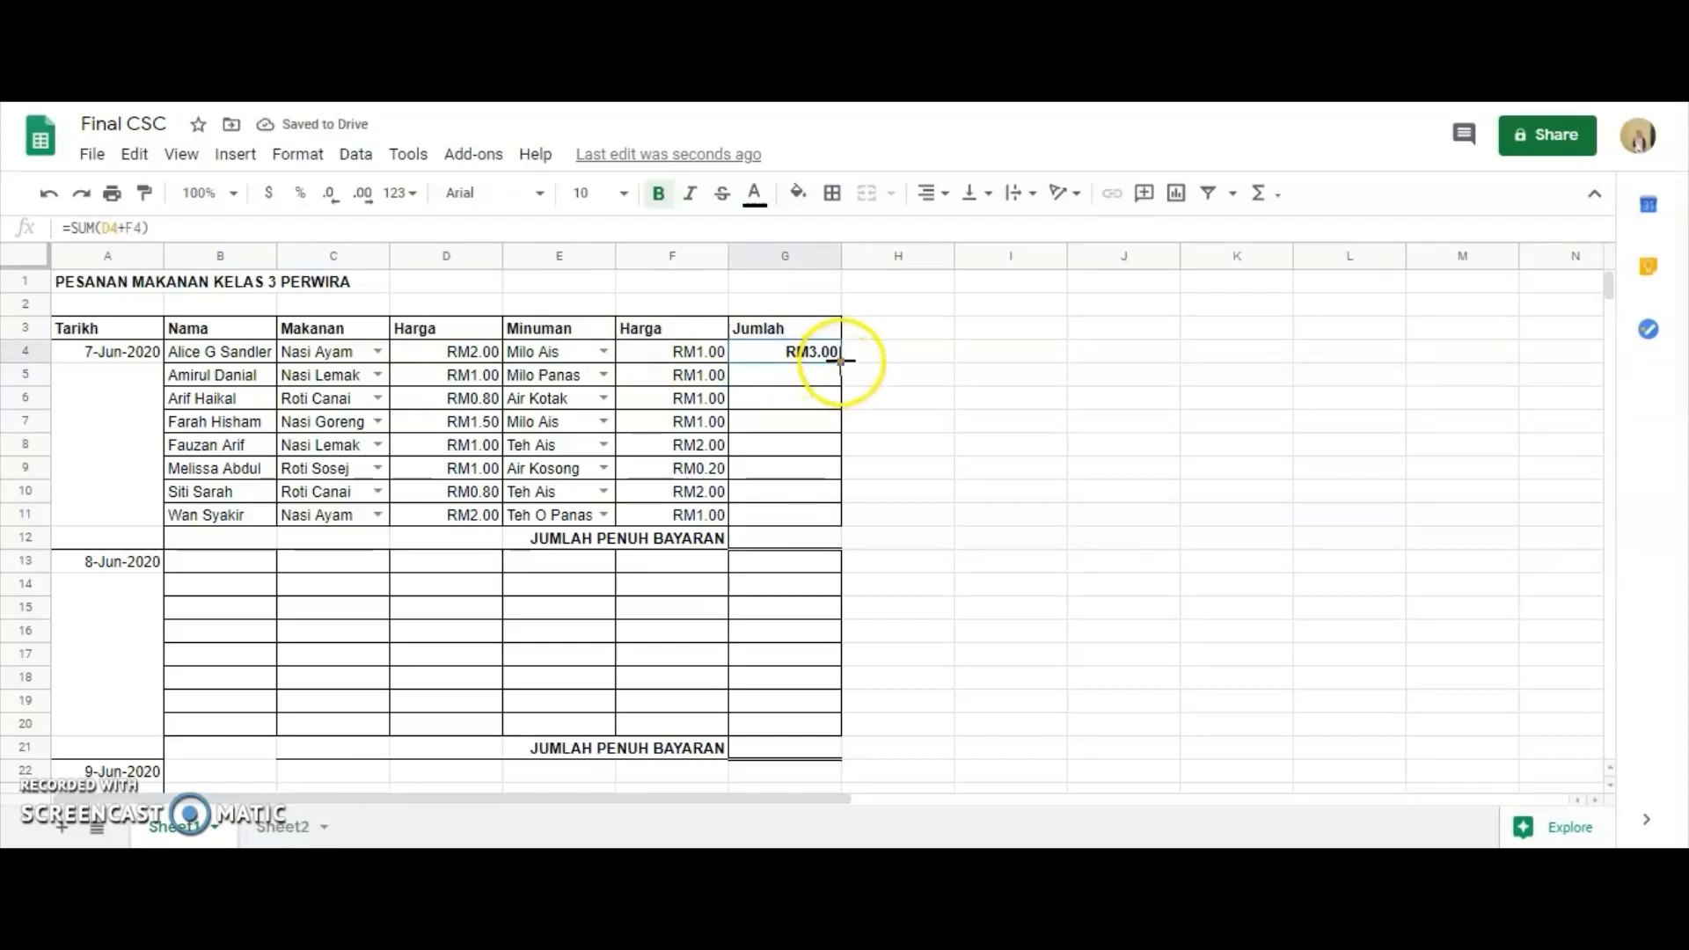
pyautogui.moveTo(841, 362); pyautogui.dragTo(835, 522)
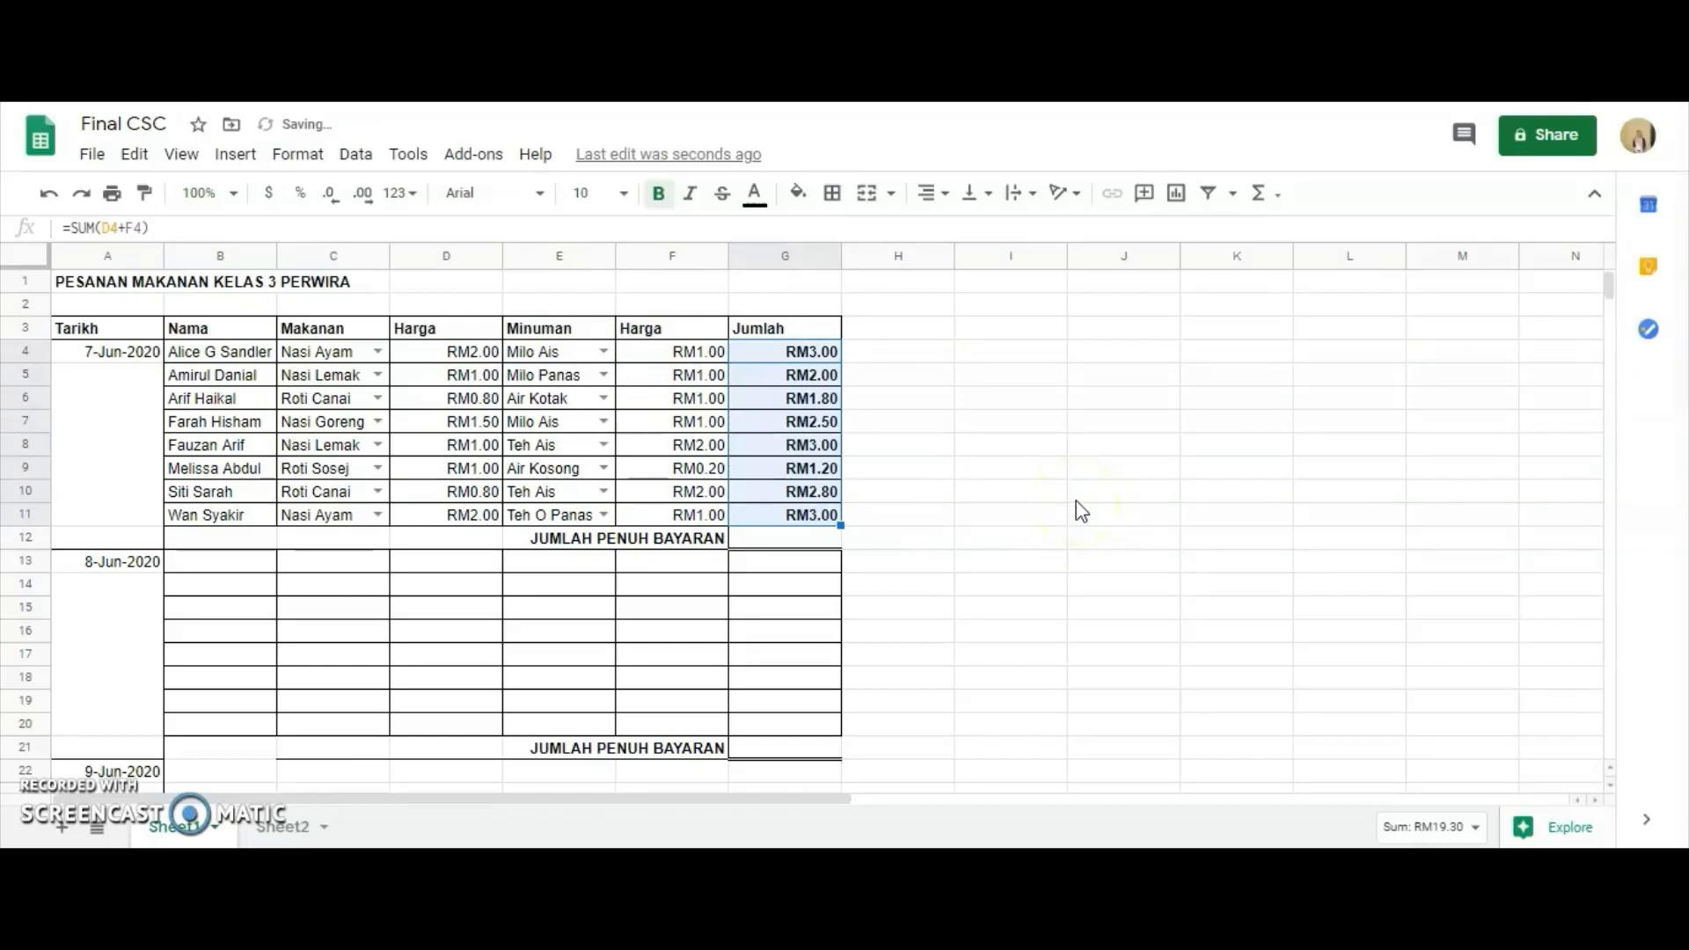
# Total the day's orders in G12 with the formula =SUM(G4:G11).
pyautogui.click(804, 540)
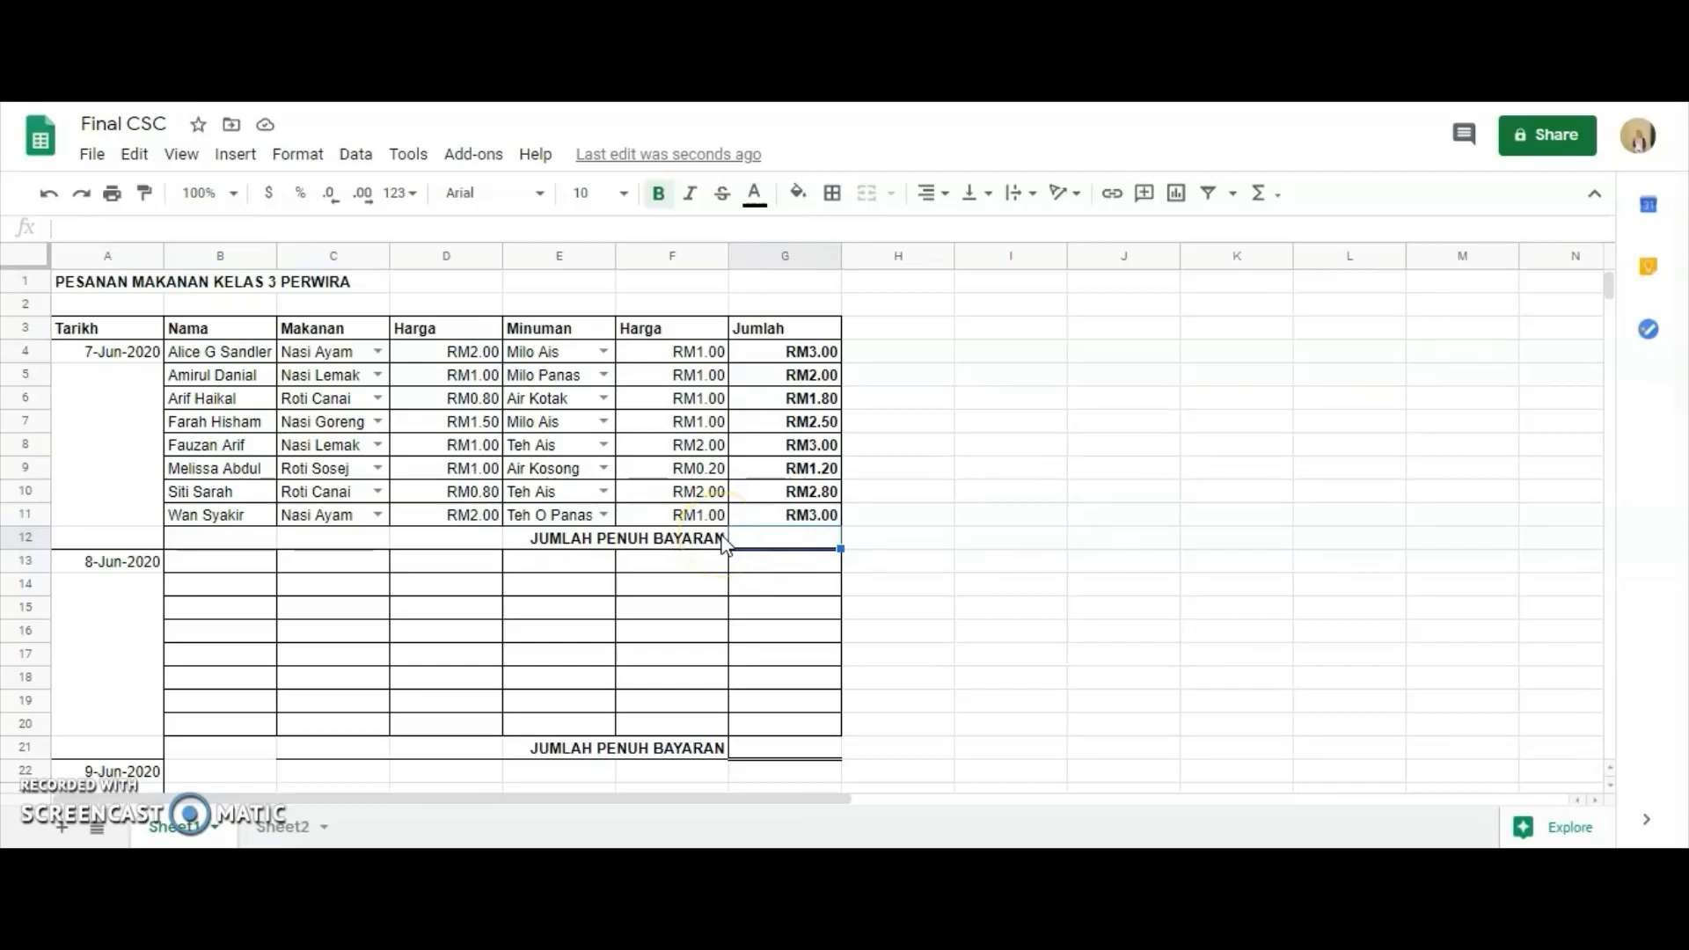
pyautogui.write('=SUM')
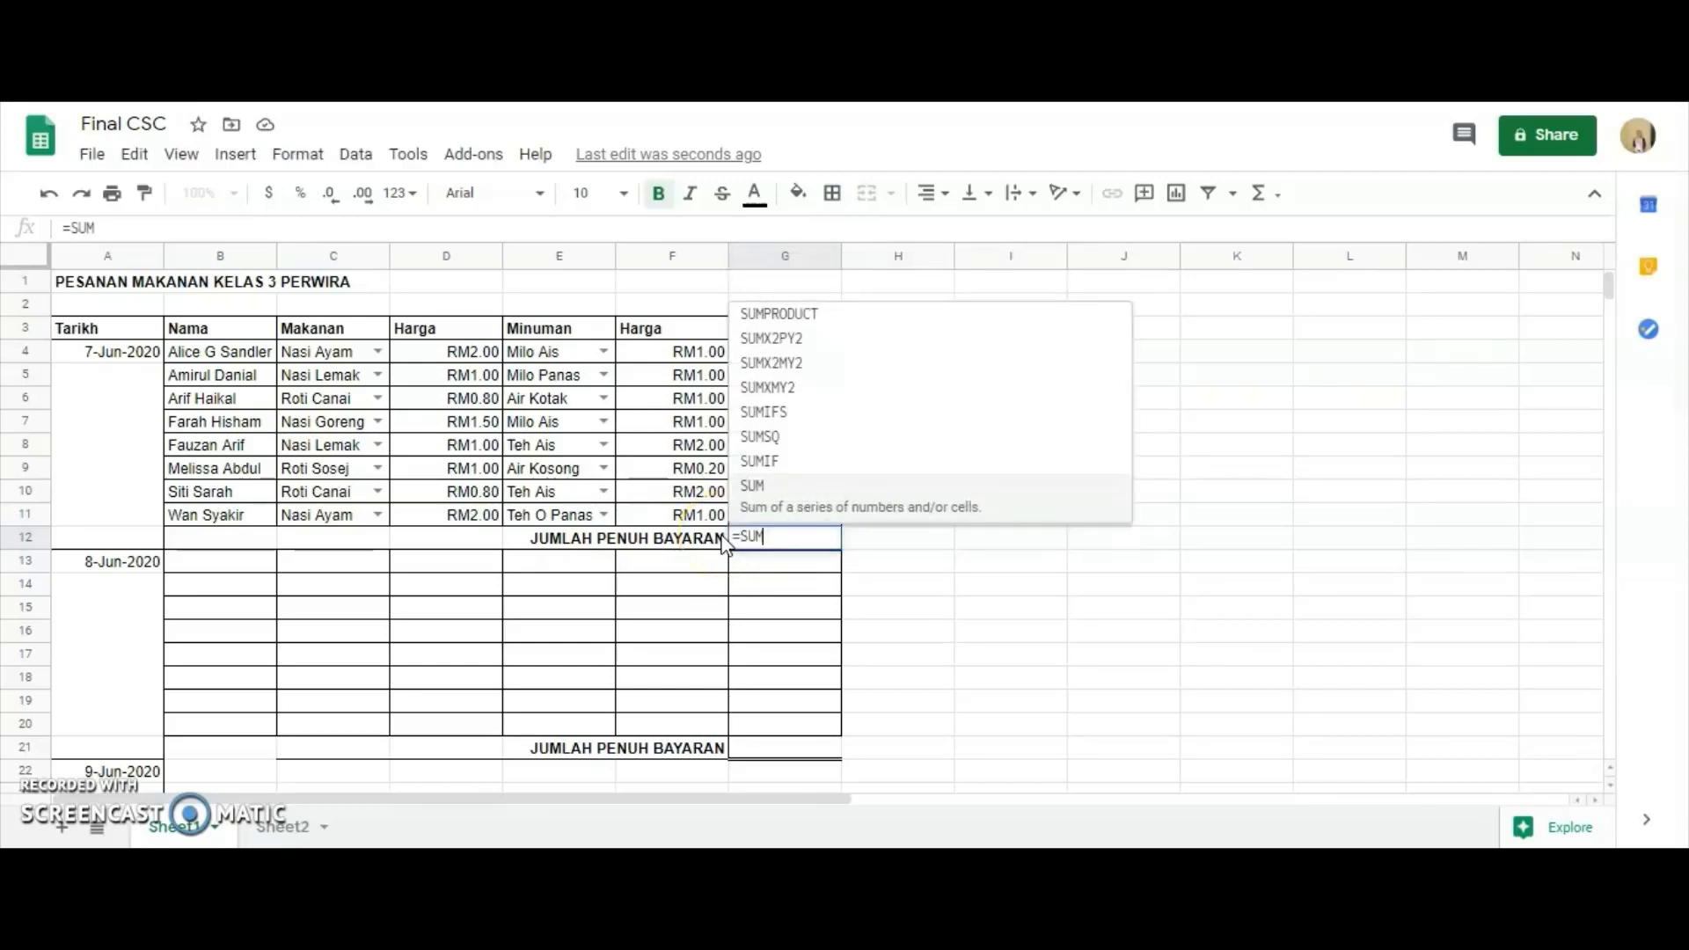
pyautogui.write('(')
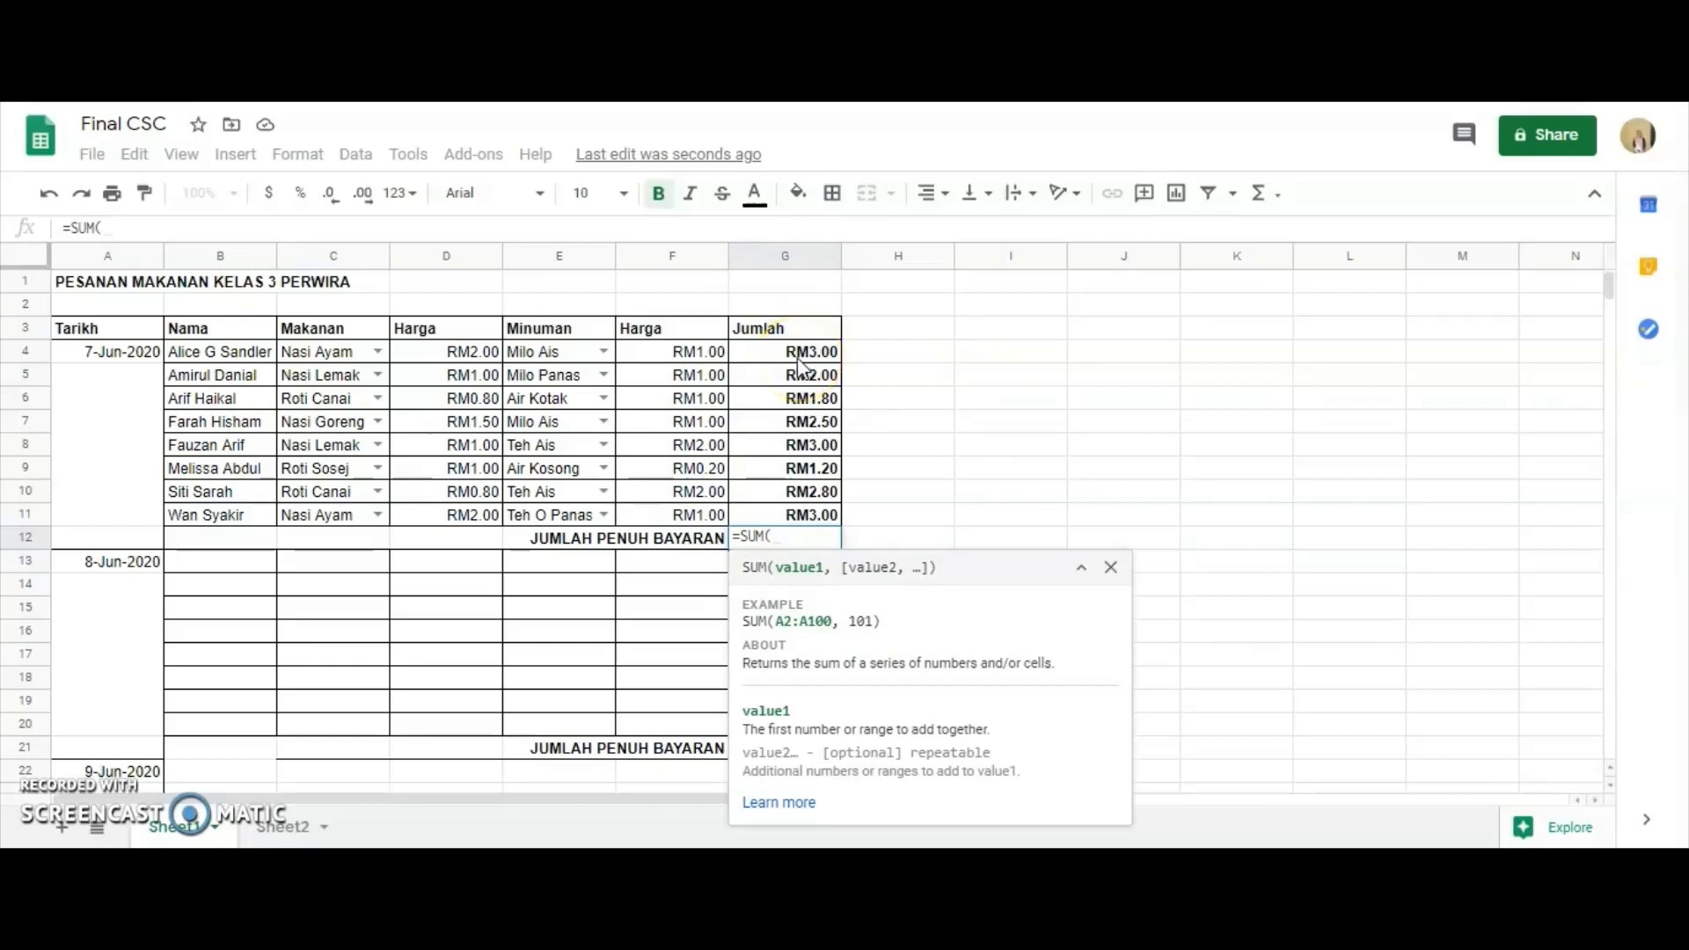
pyautogui.moveTo(796, 355); pyautogui.dragTo(811, 517)
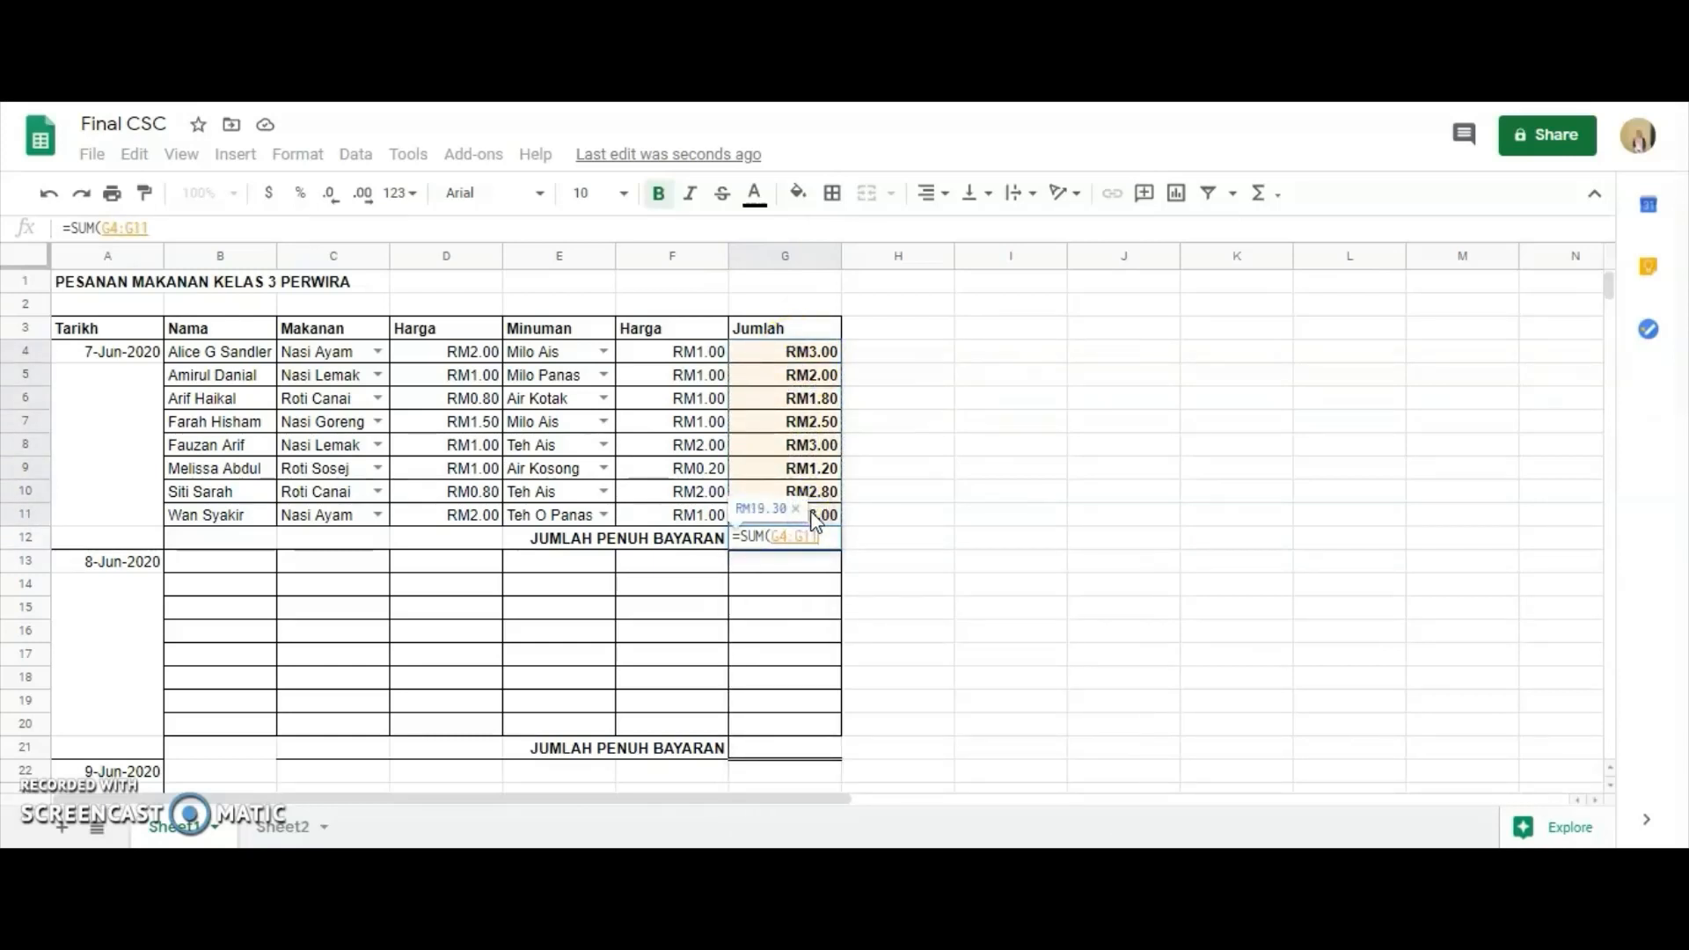
pyautogui.write(')')
pyautogui.press('Return')
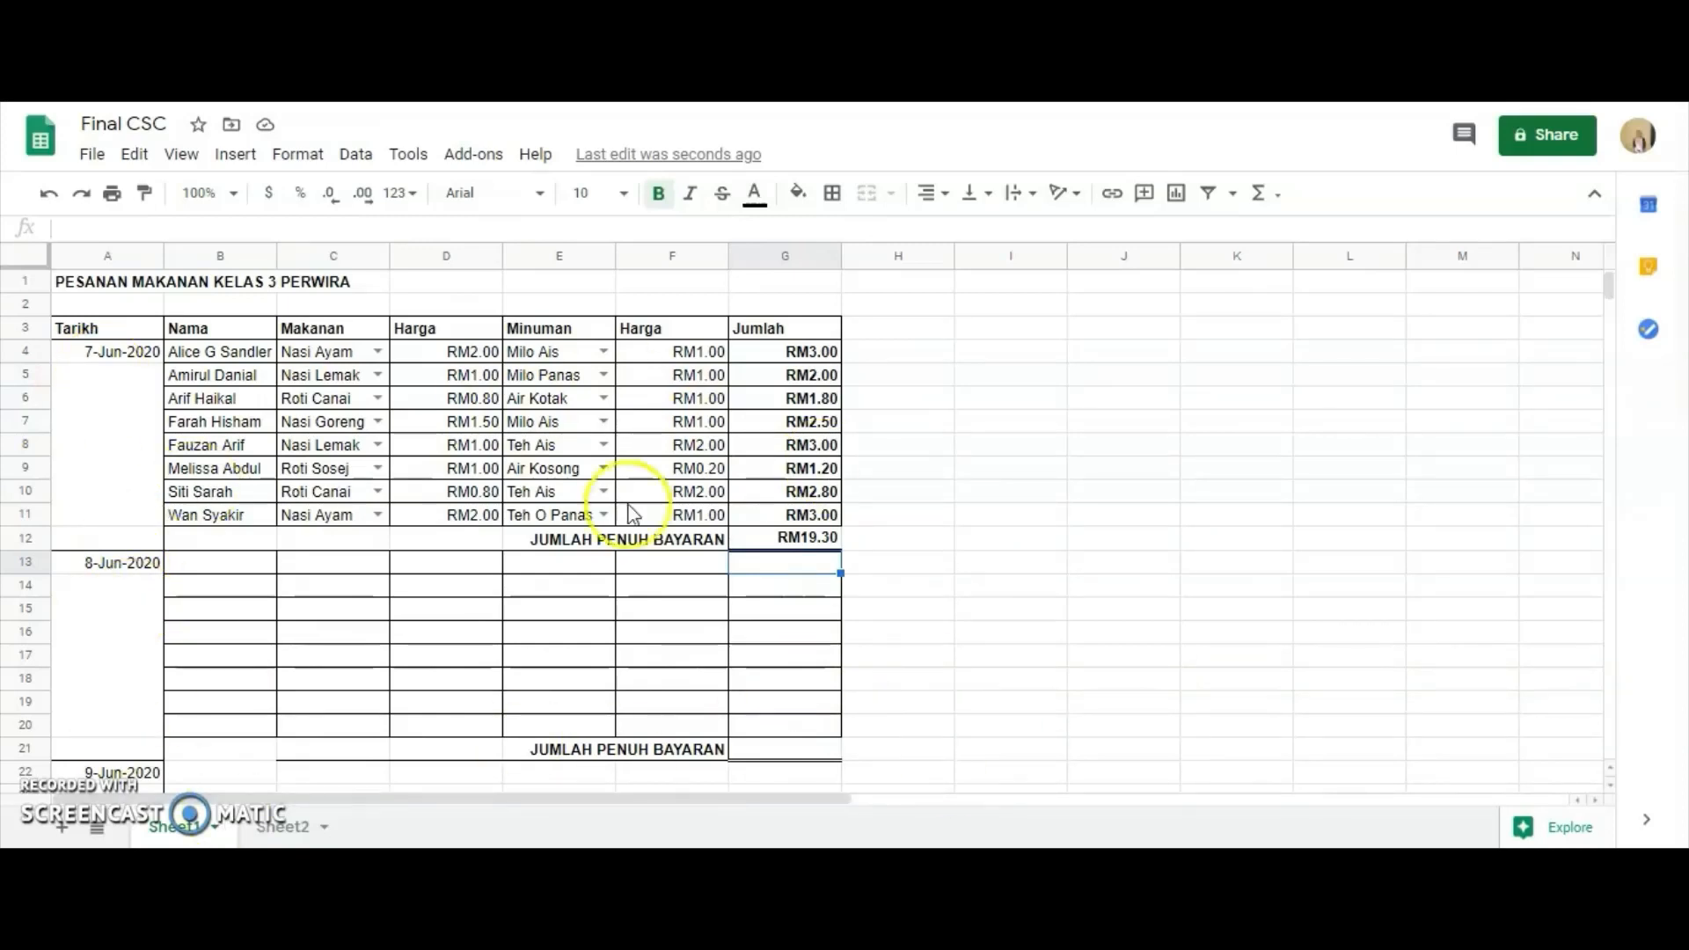
# Copy B4:G11, paste only its data validation into B13:G20, and check the dropdowns in C13 and E13.
pyautogui.click(205, 354)
pyautogui.keyDown('shift'); pyautogui.click(836, 514); pyautogui.keyUp('shift')
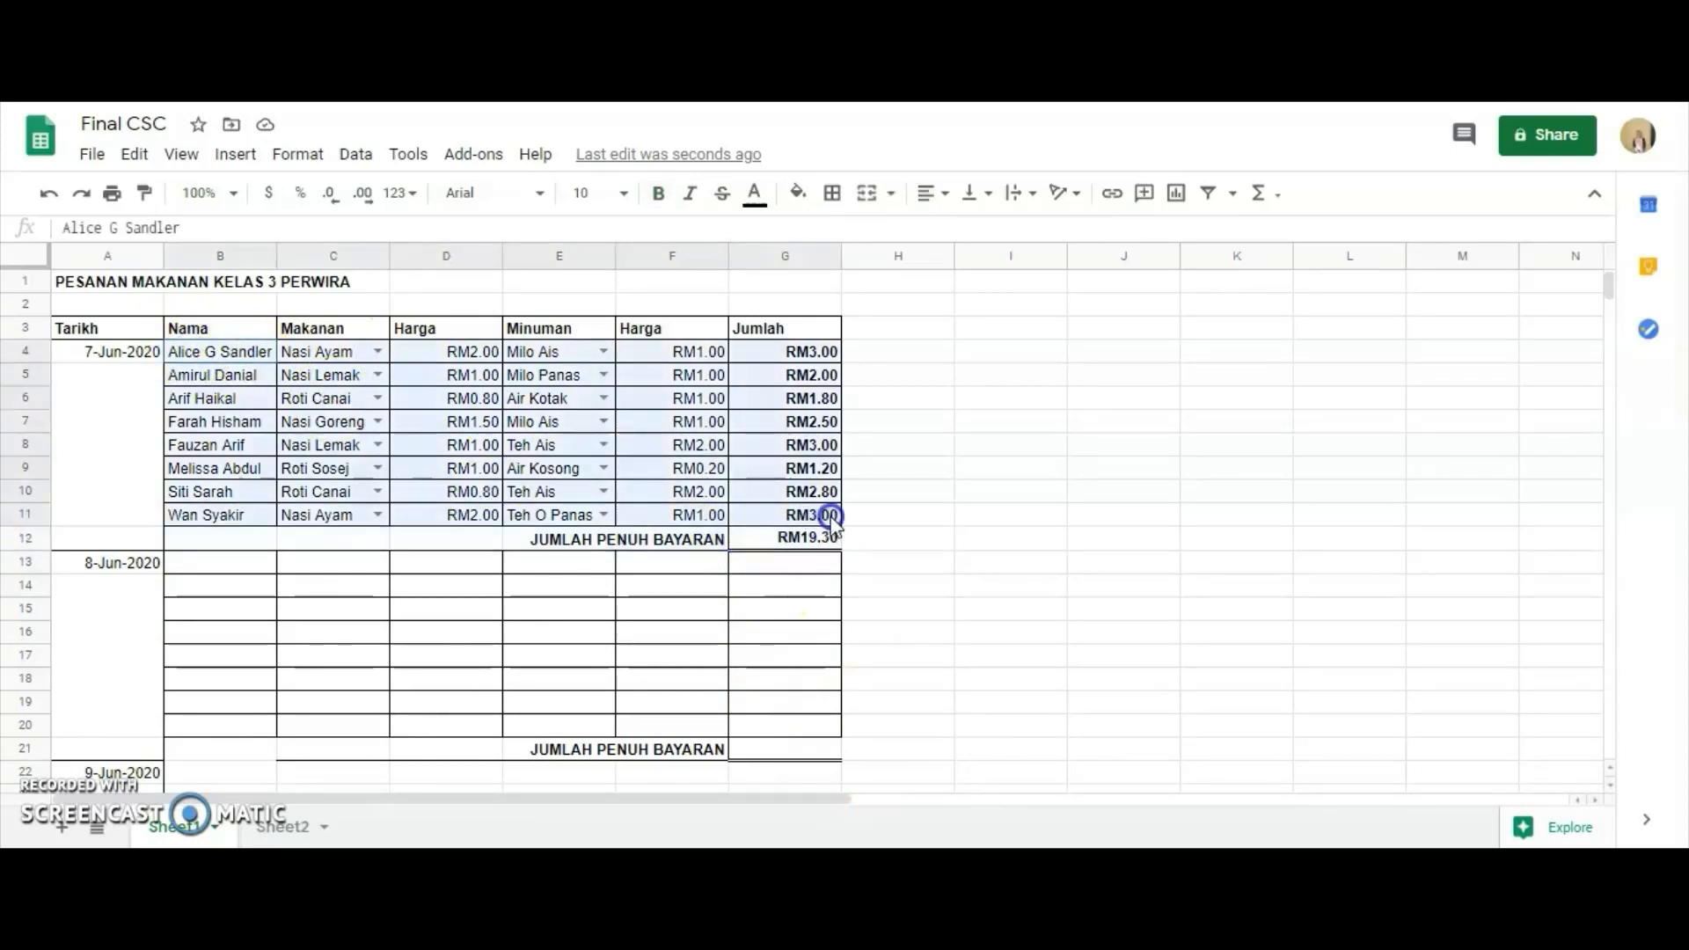
pyautogui.rightClick(479, 453)
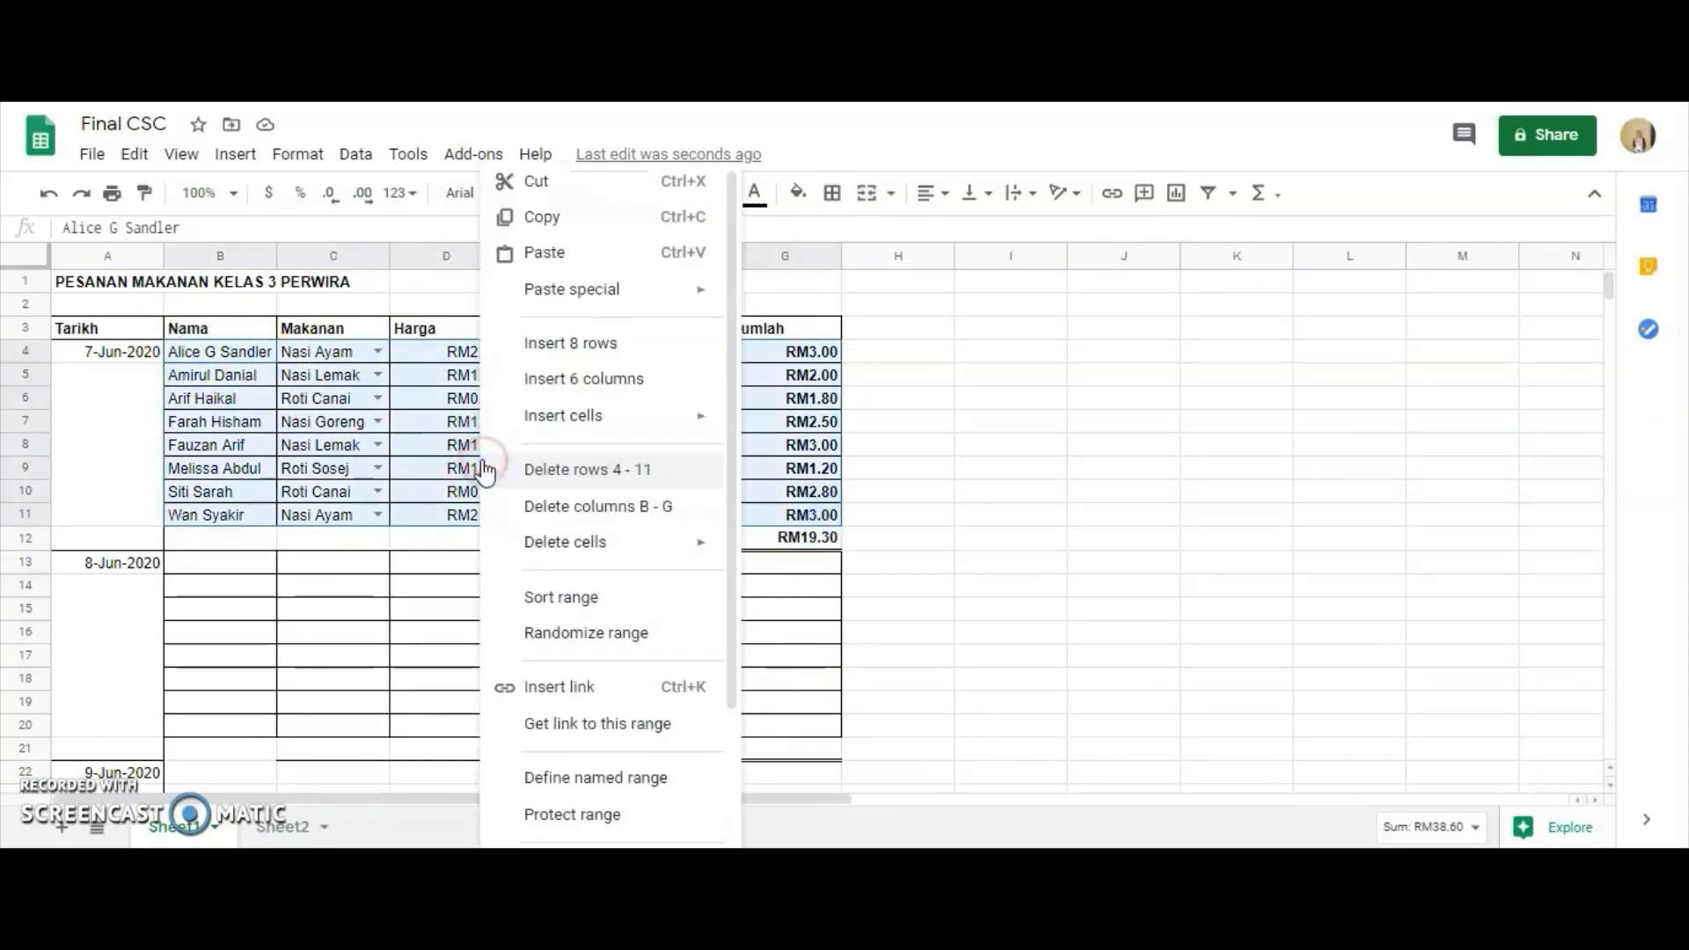
pyautogui.click(601, 236)
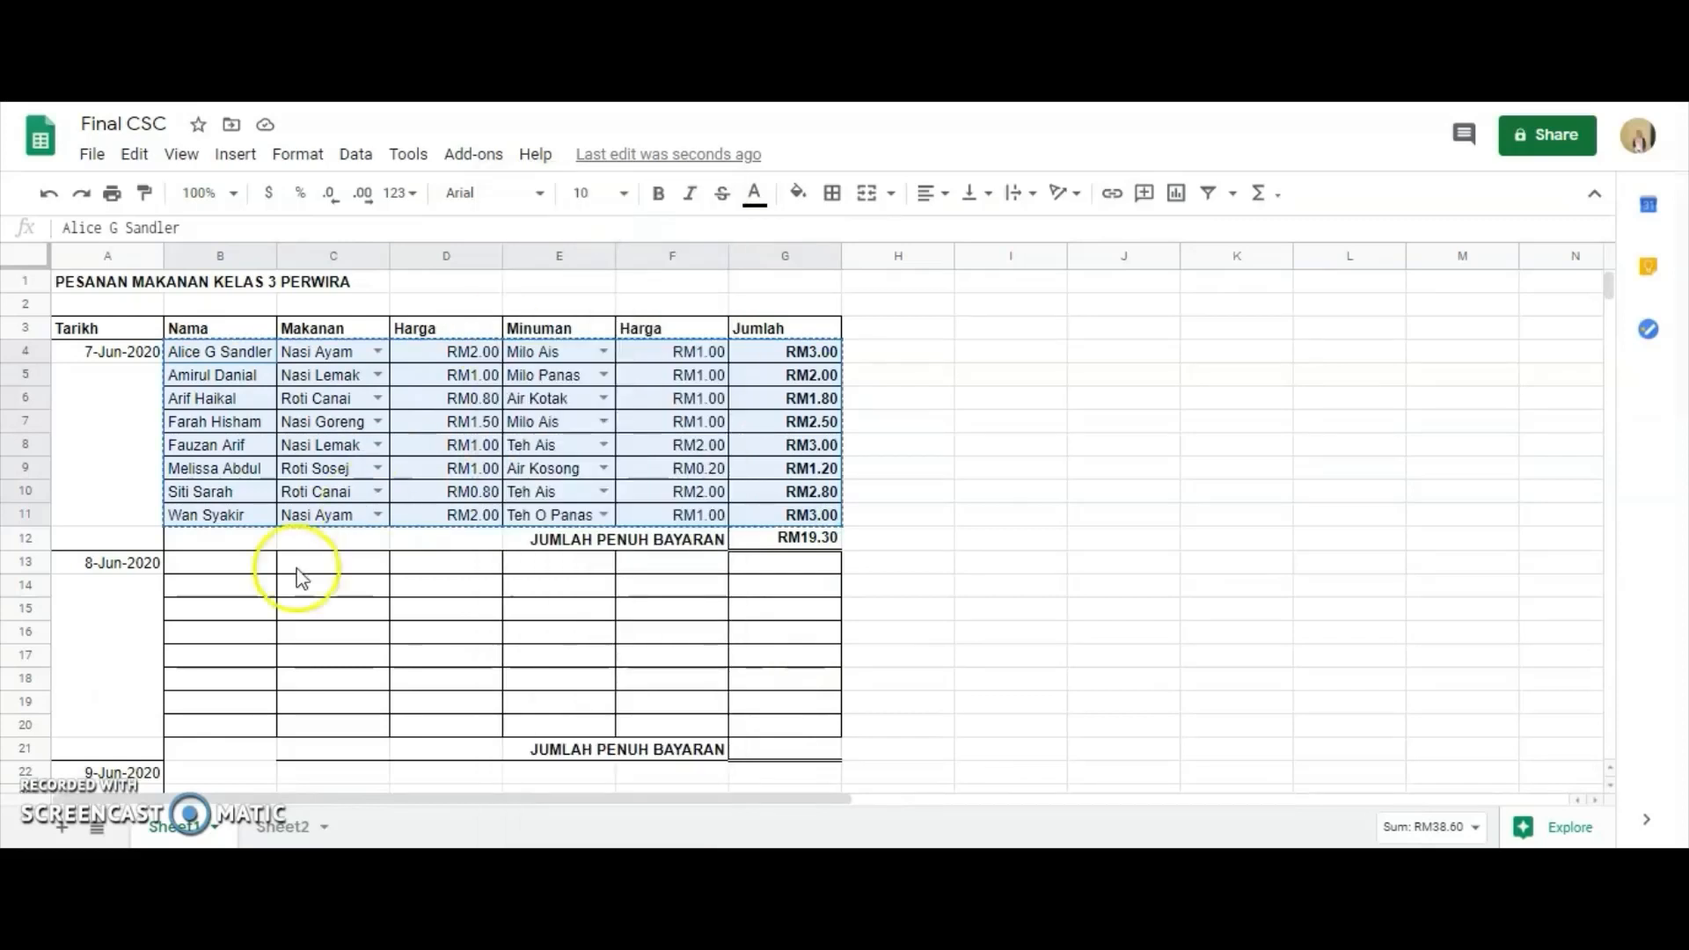
pyautogui.moveTo(200, 572); pyautogui.dragTo(781, 731)
pyautogui.rightClick(567, 686)
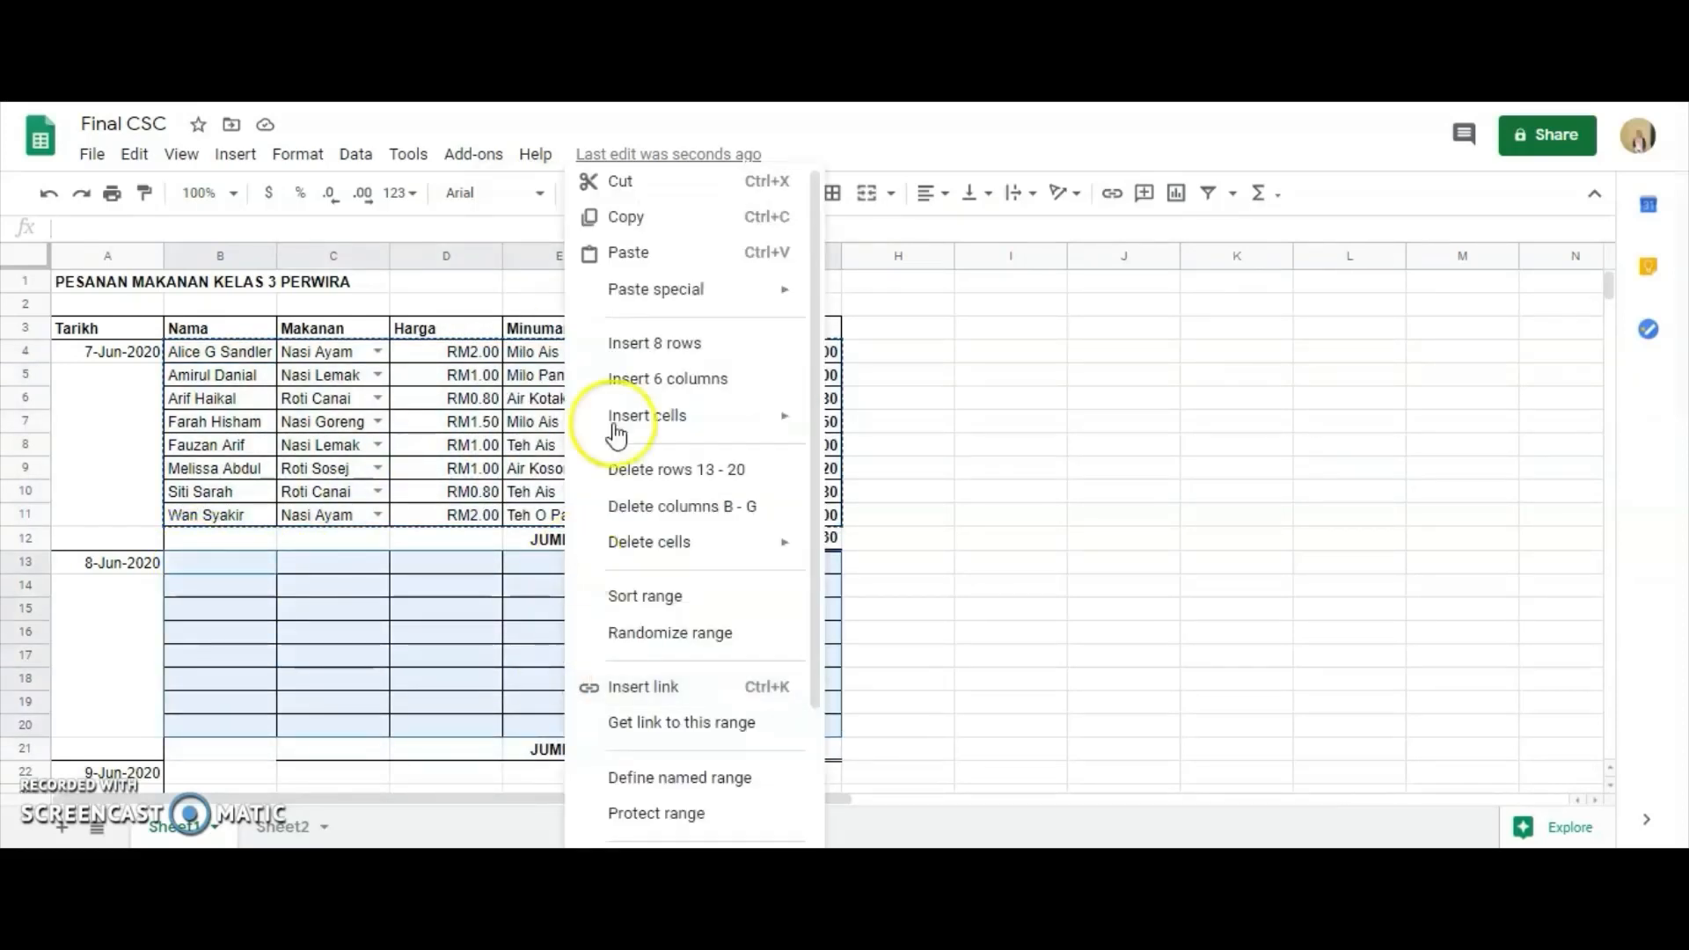
pyautogui.moveTo(607, 291)
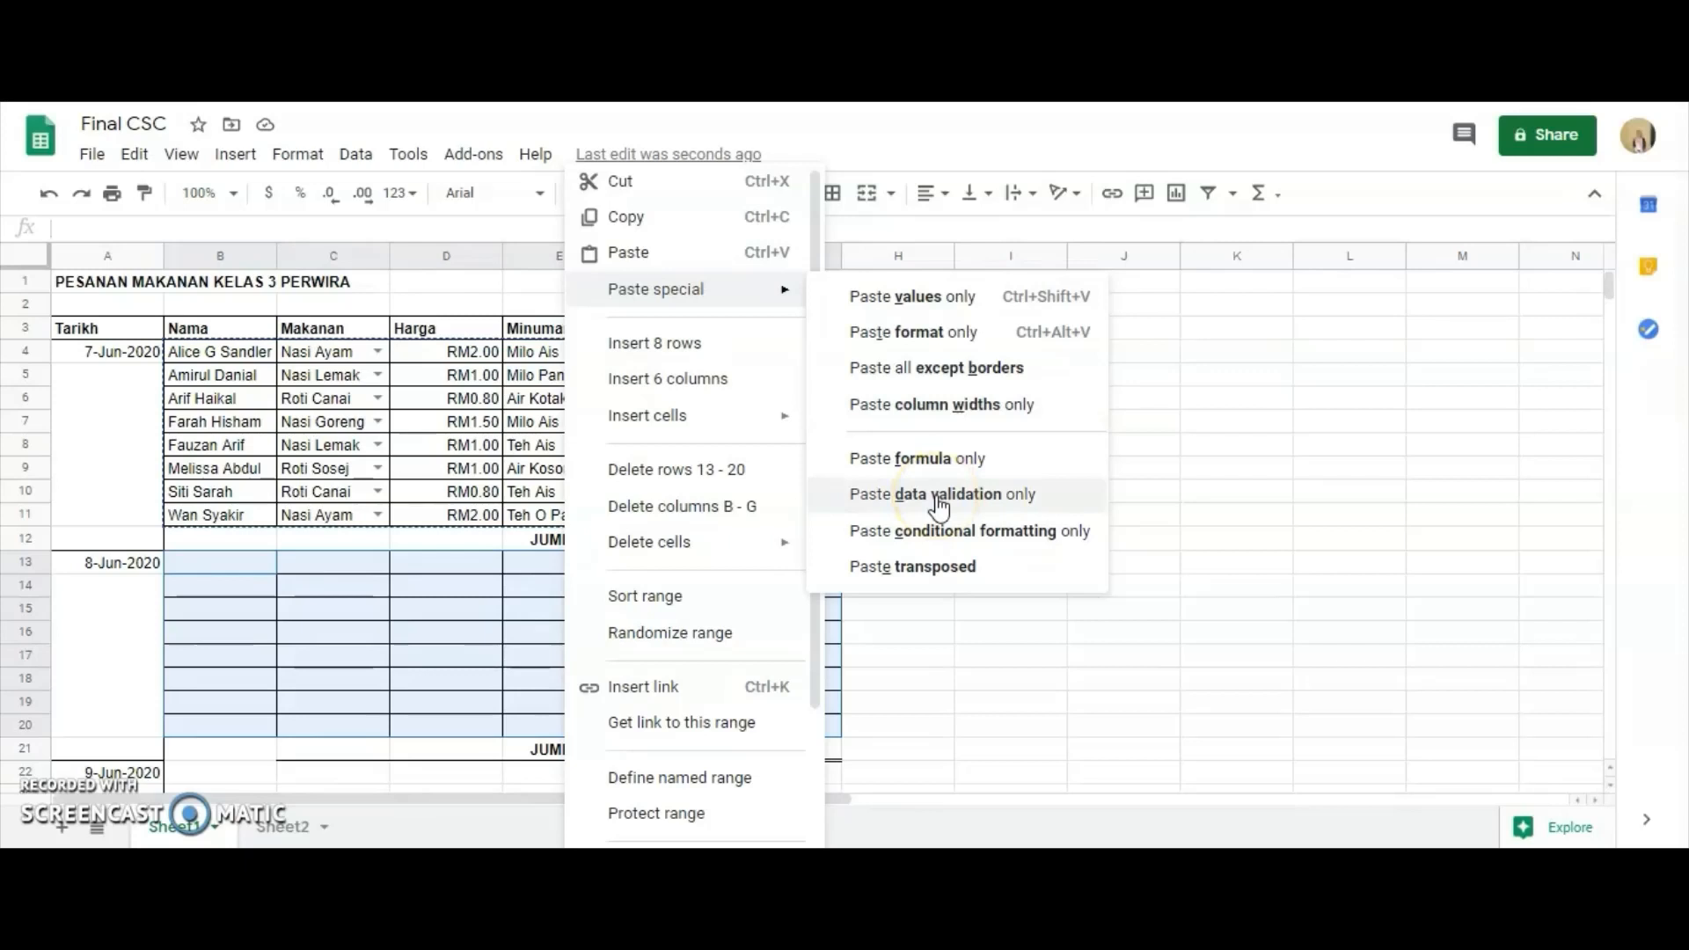
pyautogui.click(940, 497)
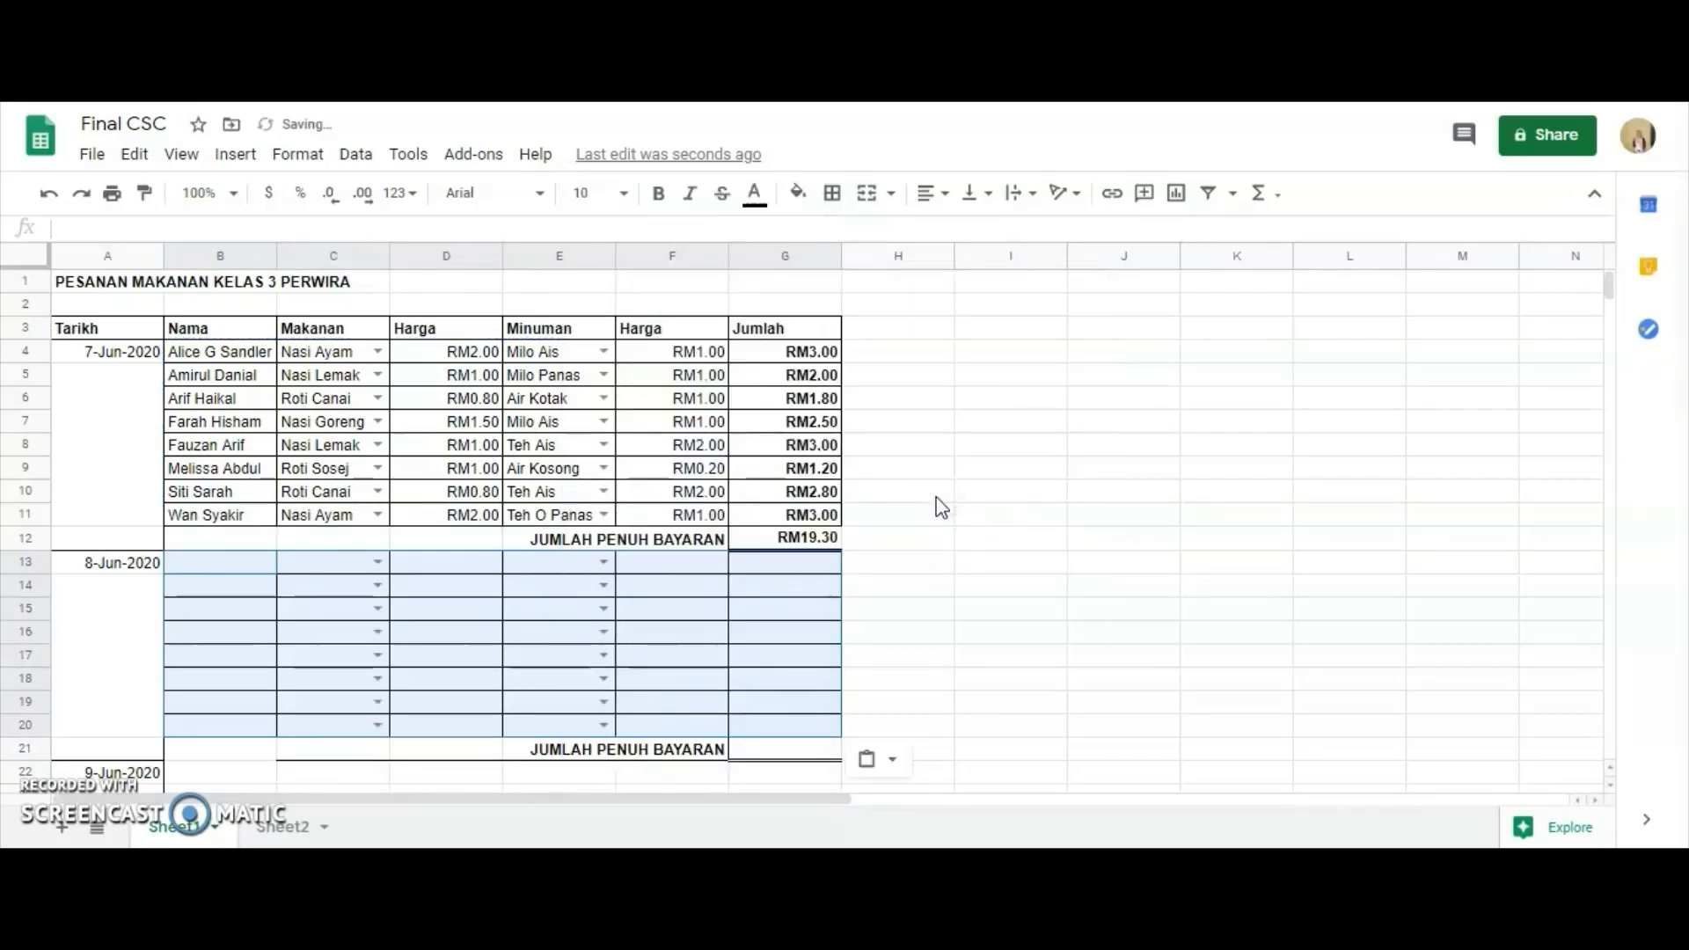
pyautogui.click(363, 565)
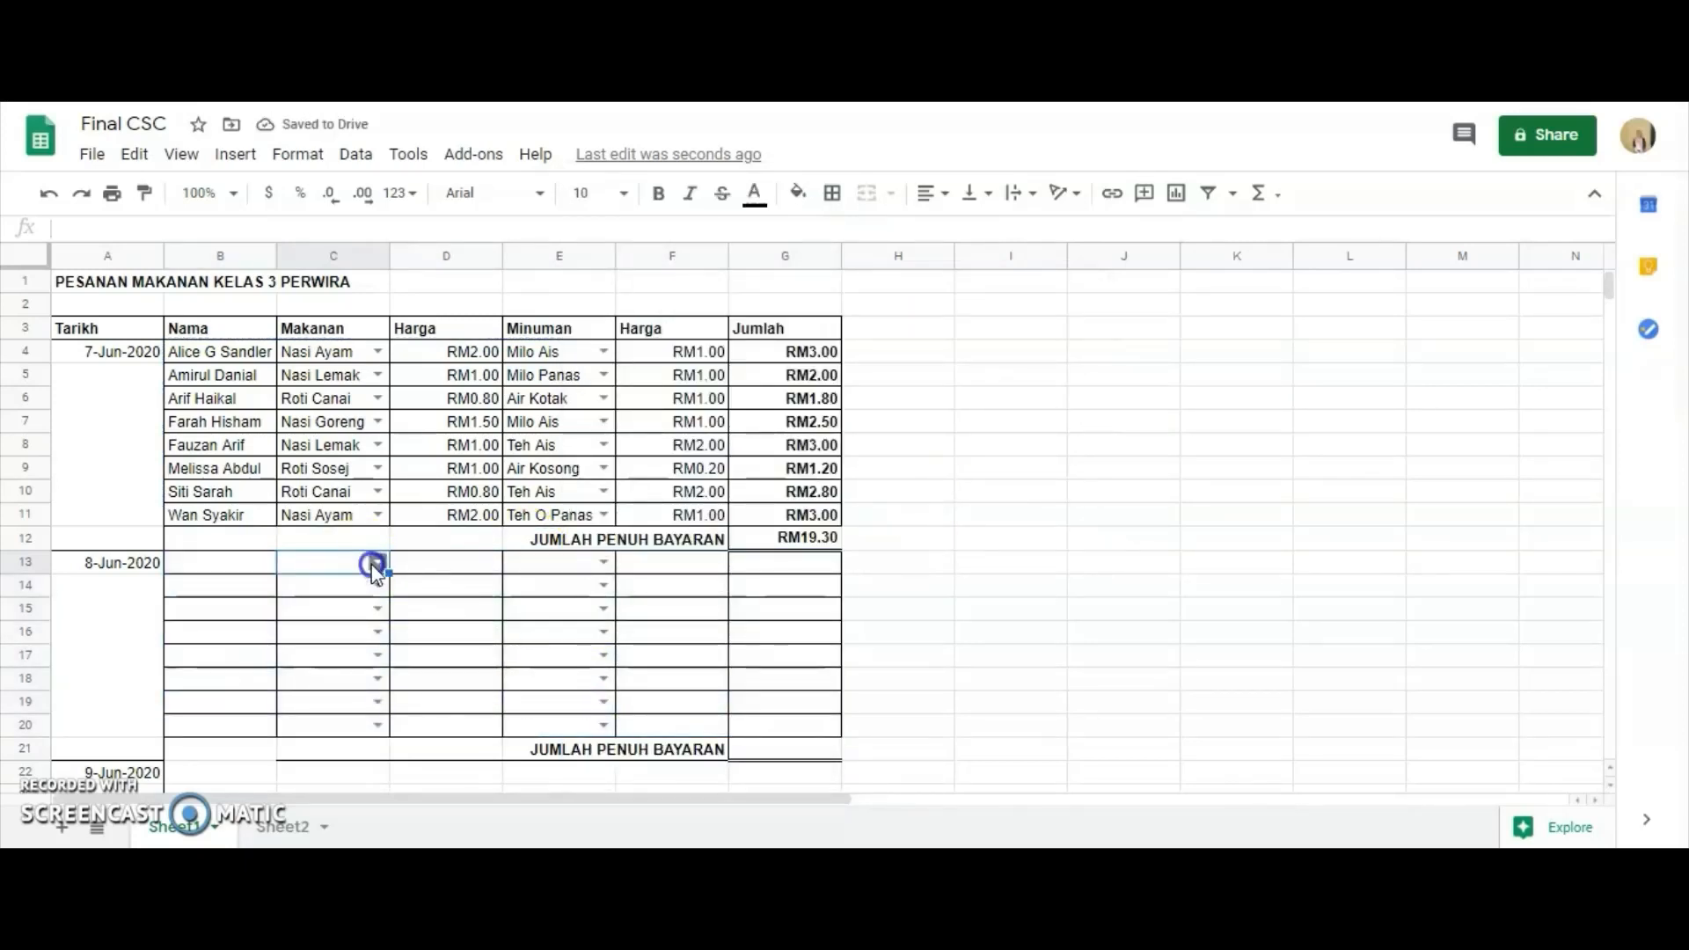
pyautogui.click(605, 563)
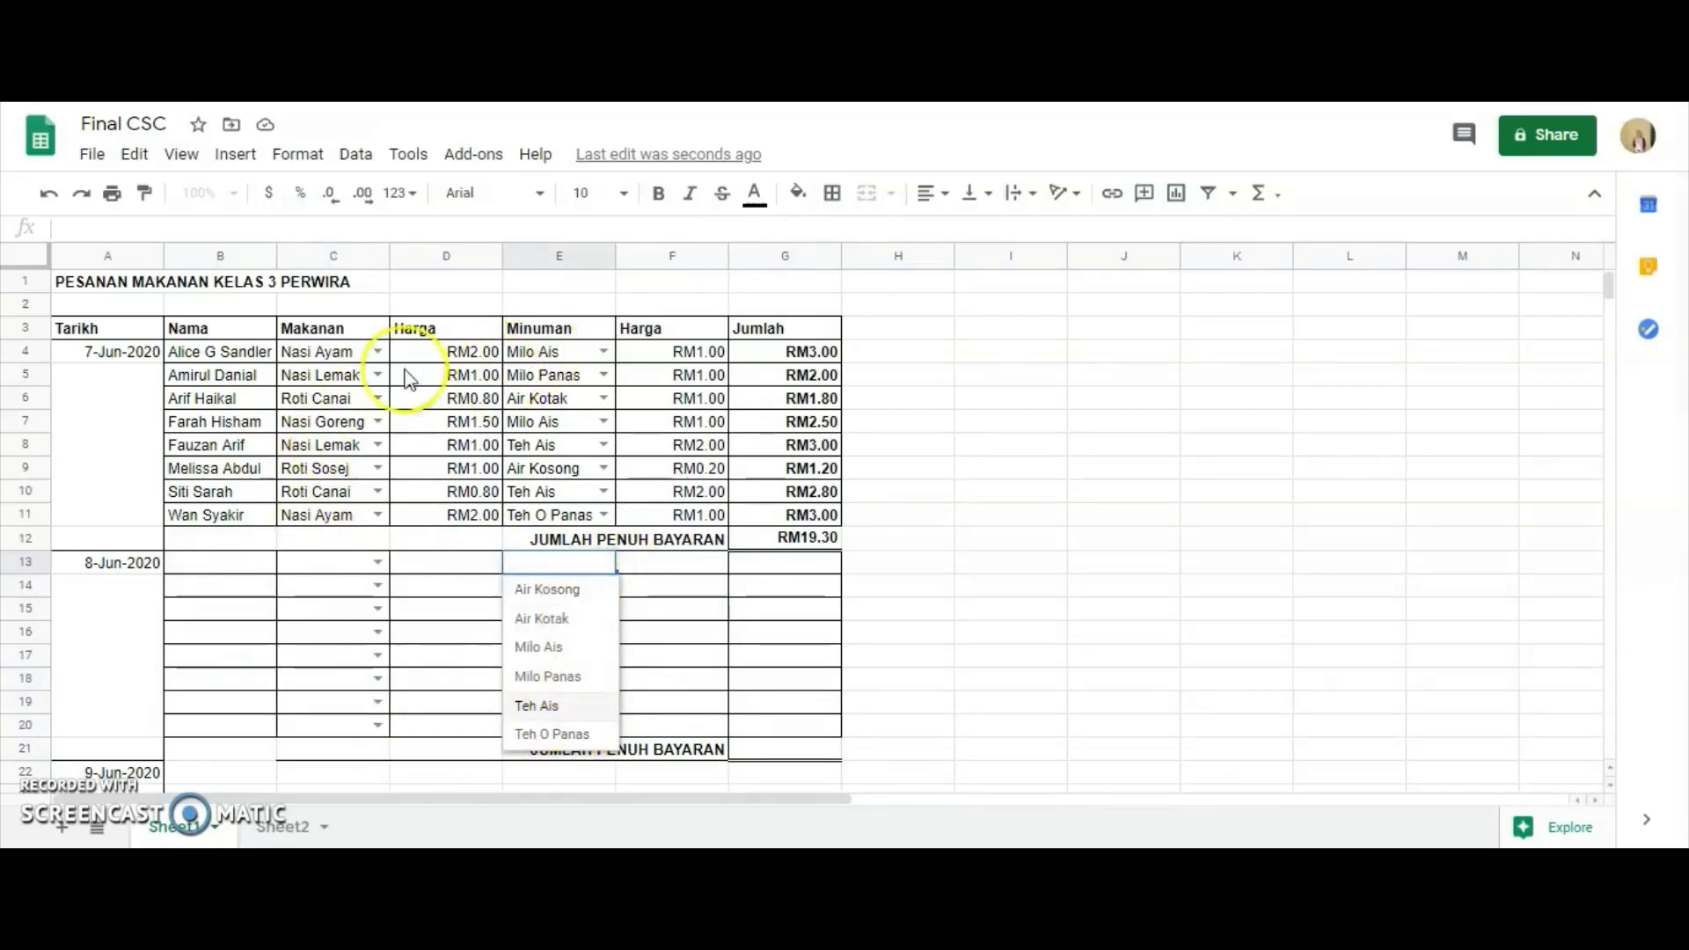
# Copy the student names from B4:B11 into B13:B20 for the 8-Jun-2020 block.
pyautogui.click(202, 360)
pyautogui.moveTo(203, 392); pyautogui.dragTo(241, 527)
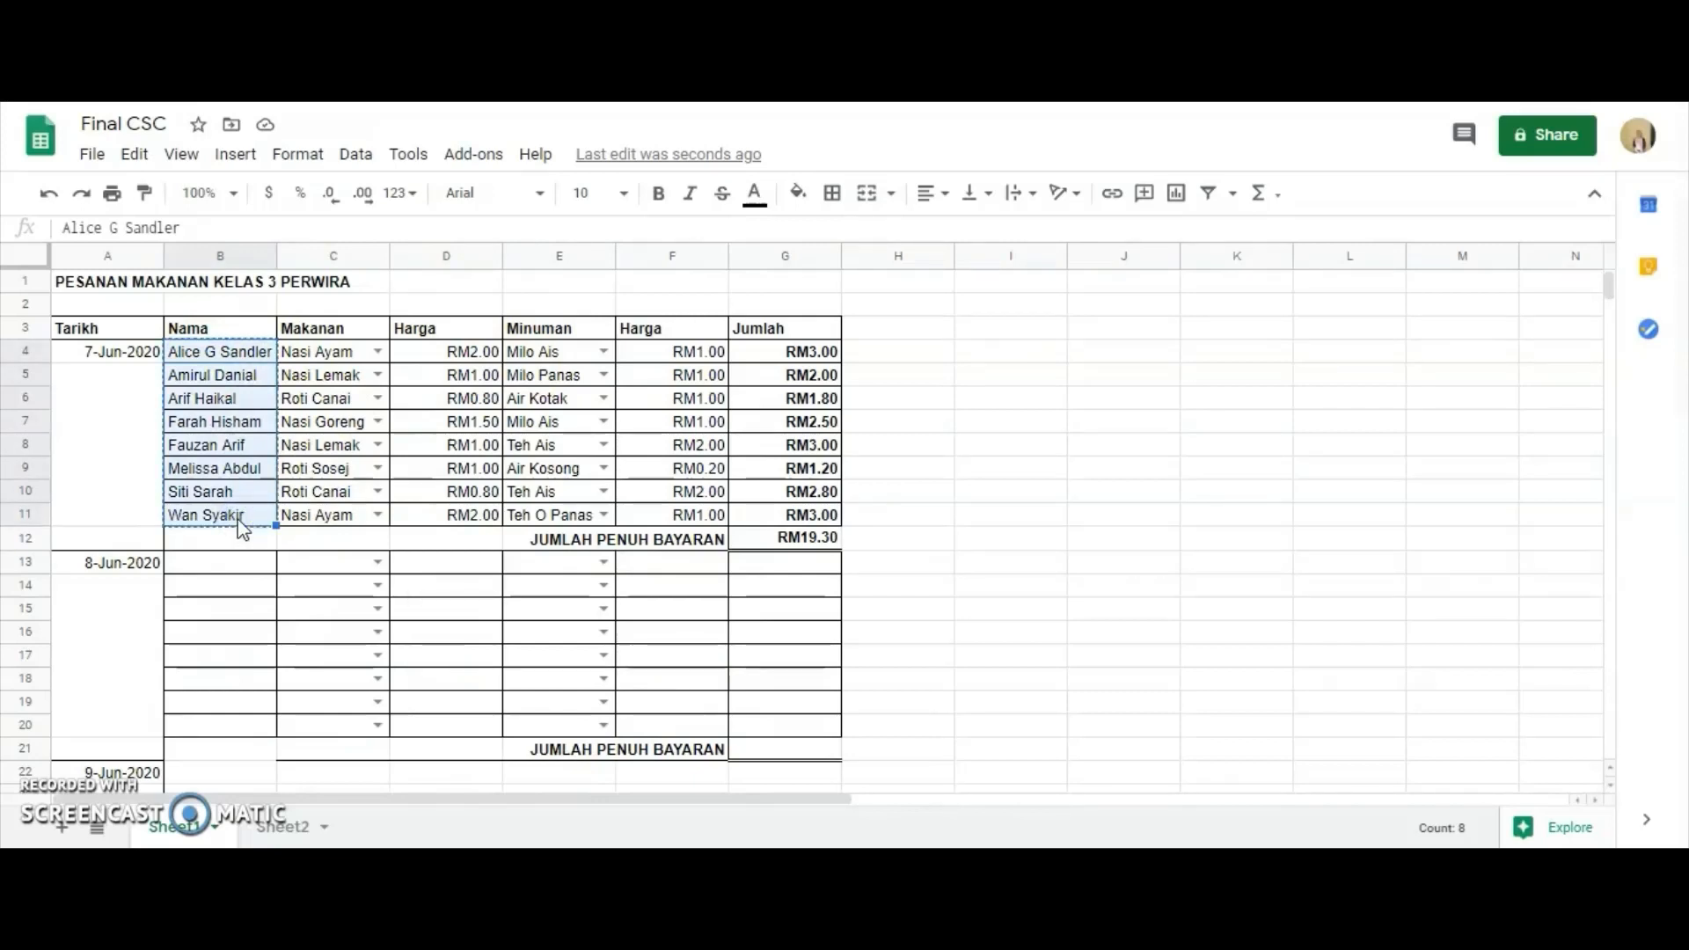
pyautogui.click(212, 567)
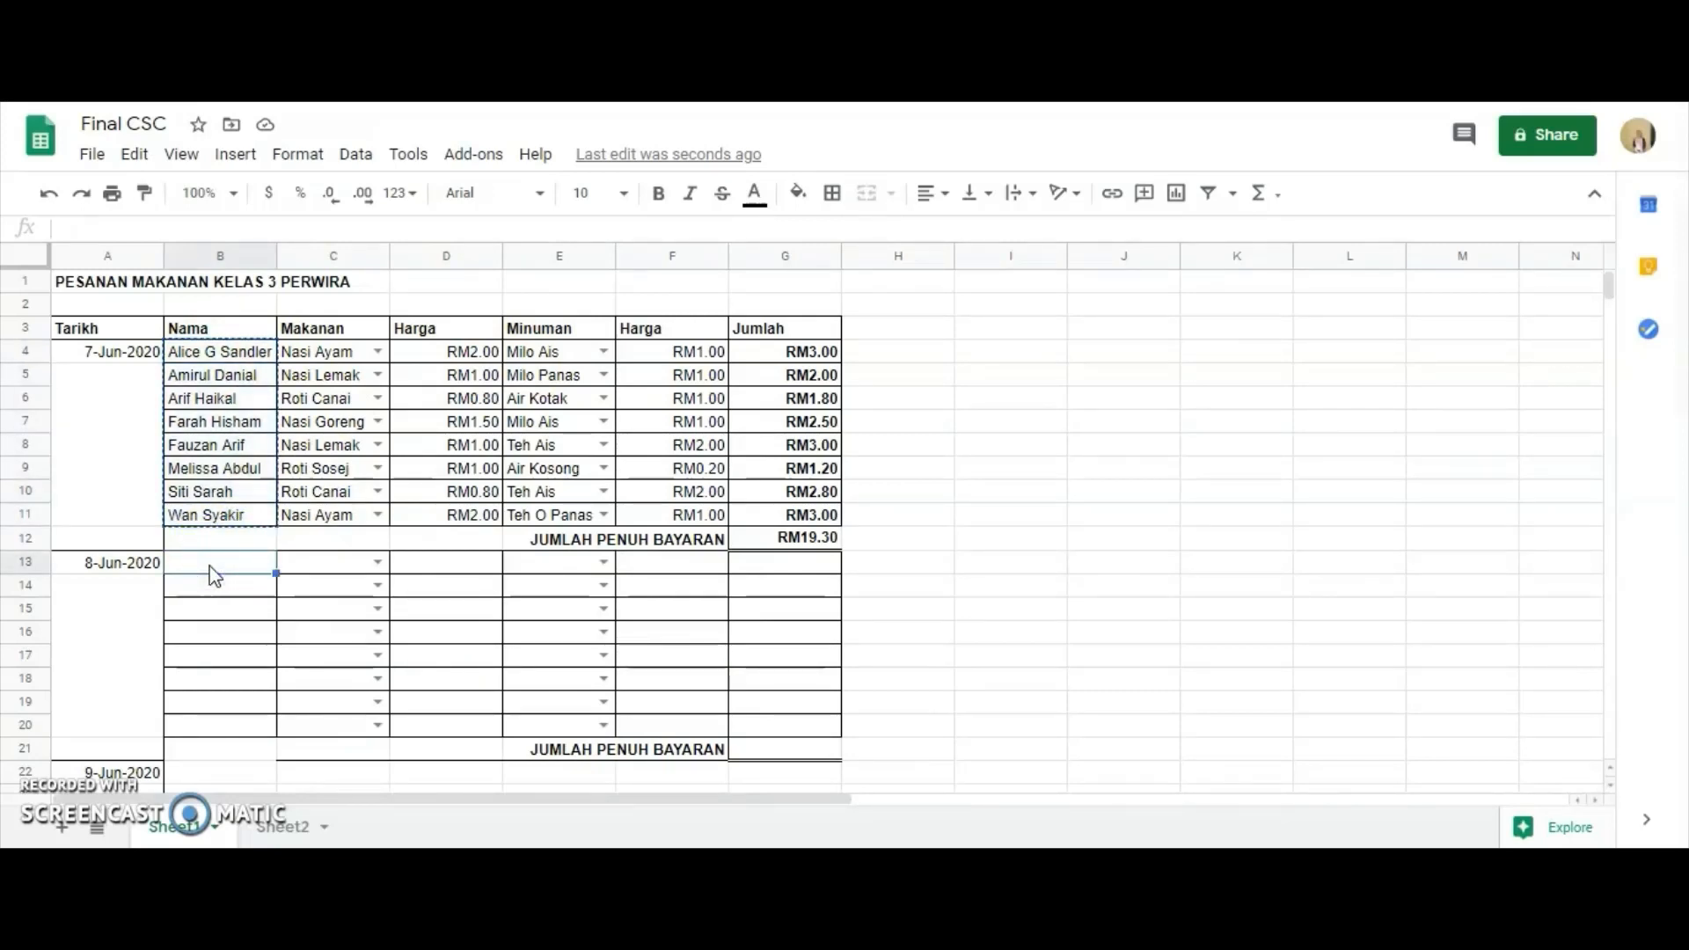
pyautogui.hotkey('ctrl', 'v')
# Copy D4:F11 and paste only its formulas into D13:F20.
pyautogui.click(327, 333)
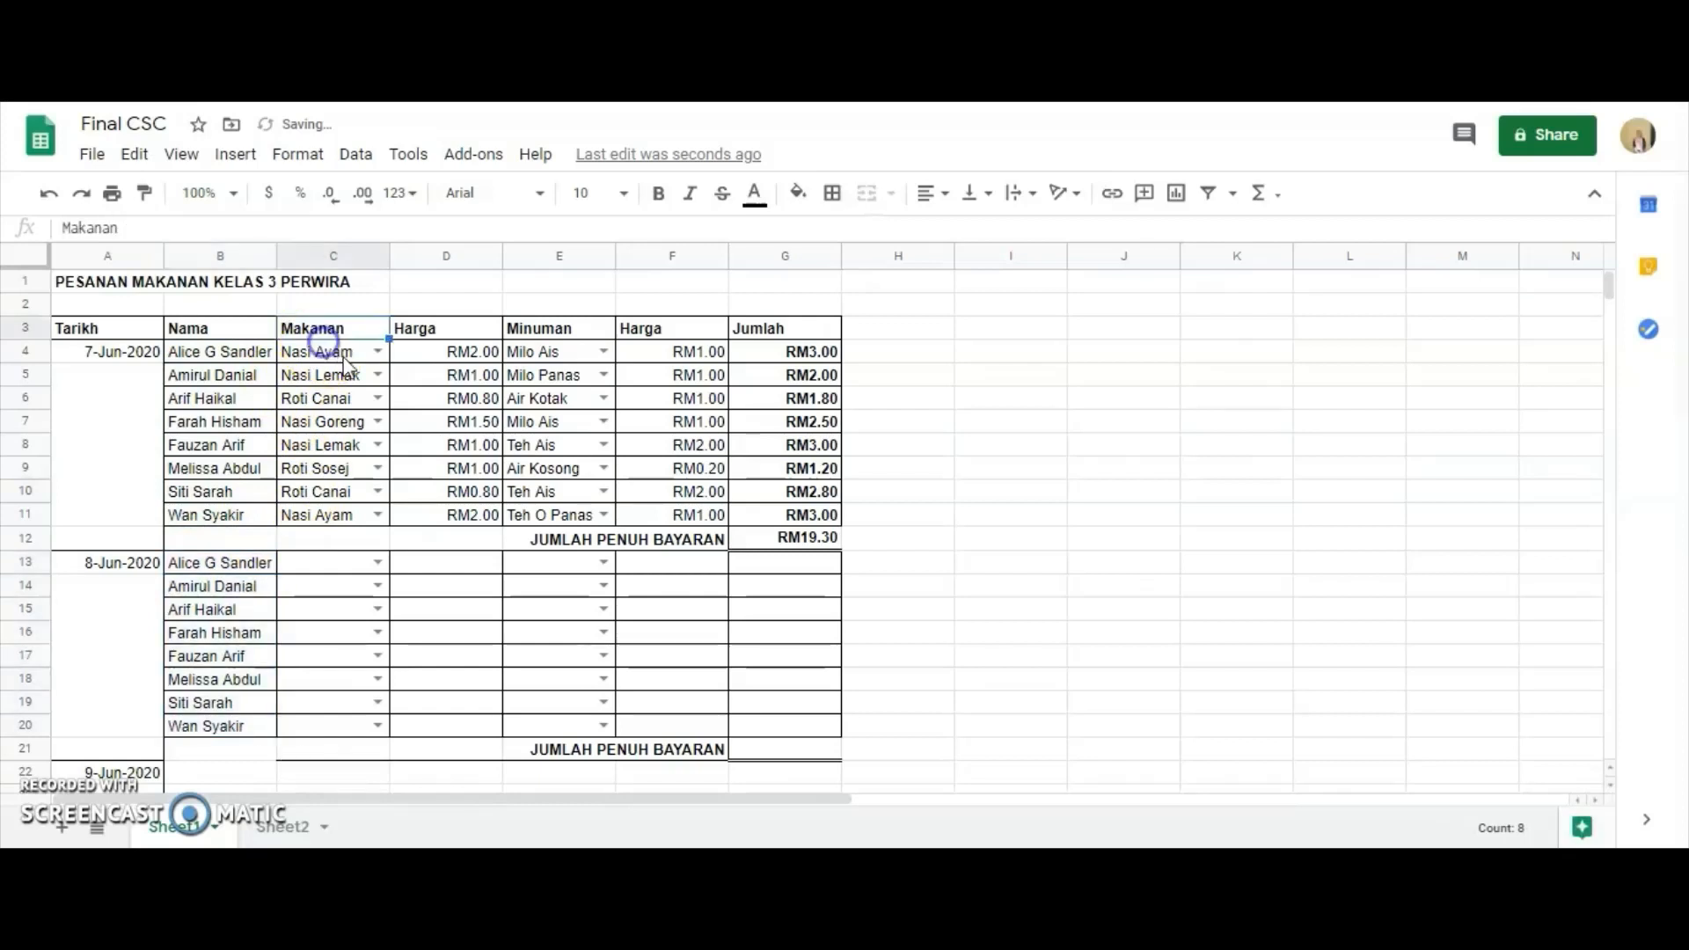
pyautogui.click(419, 334)
pyautogui.click(423, 355)
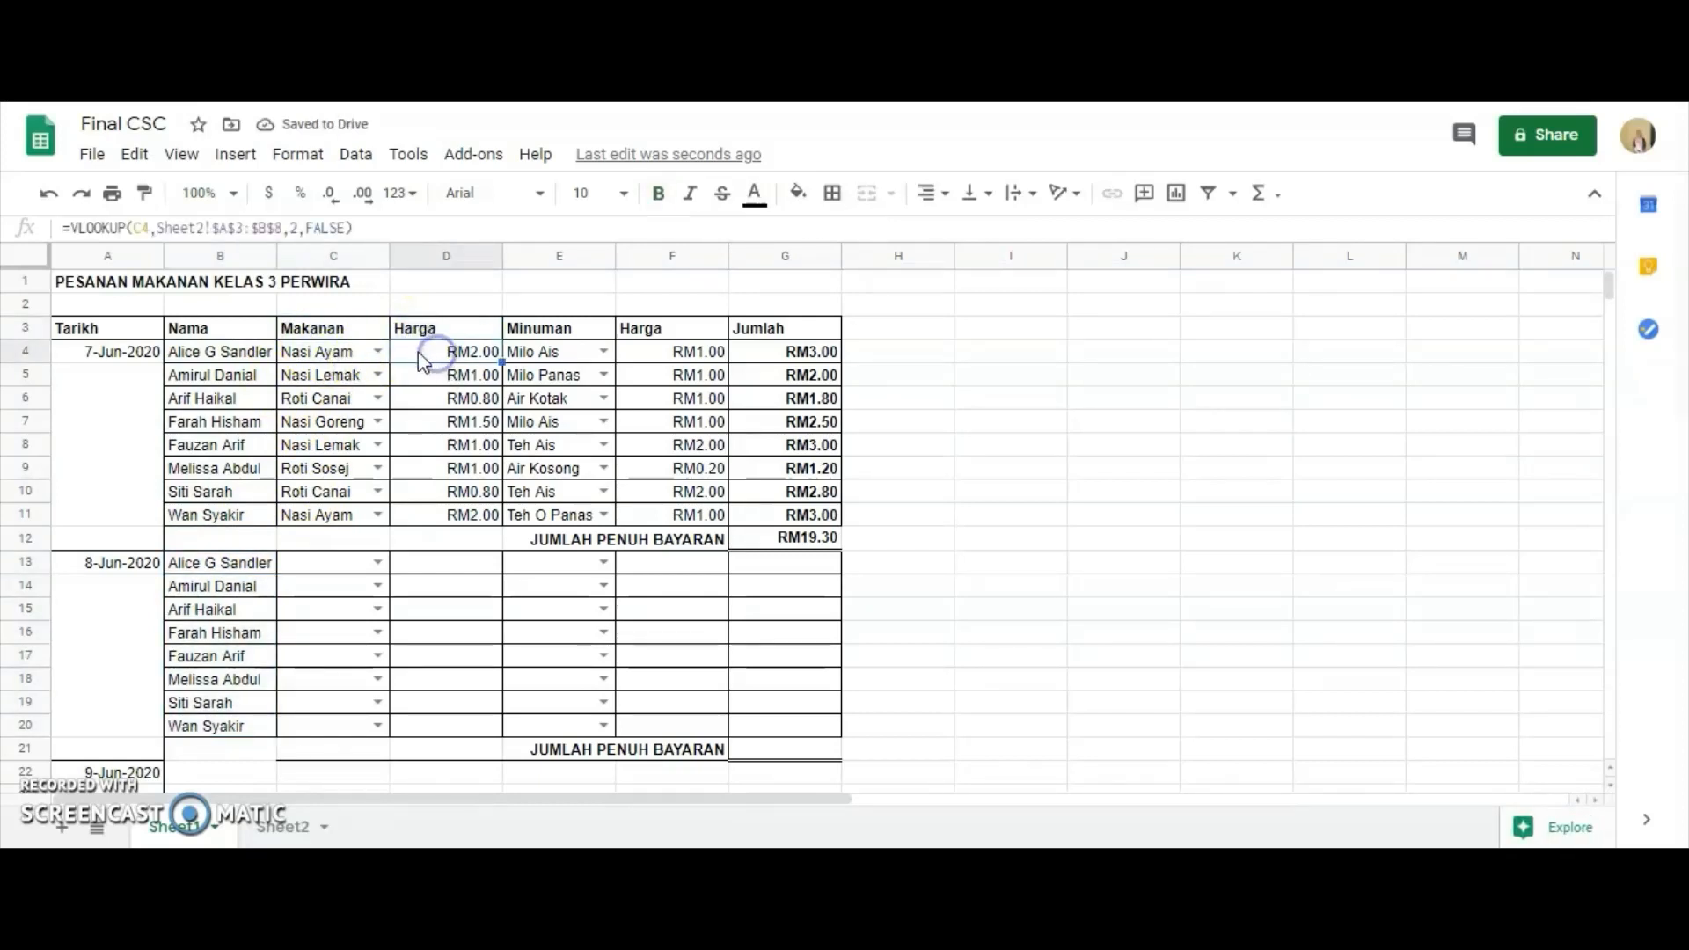
pyautogui.moveTo(530, 370); pyautogui.dragTo(715, 510)
pyautogui.rightClick(704, 490)
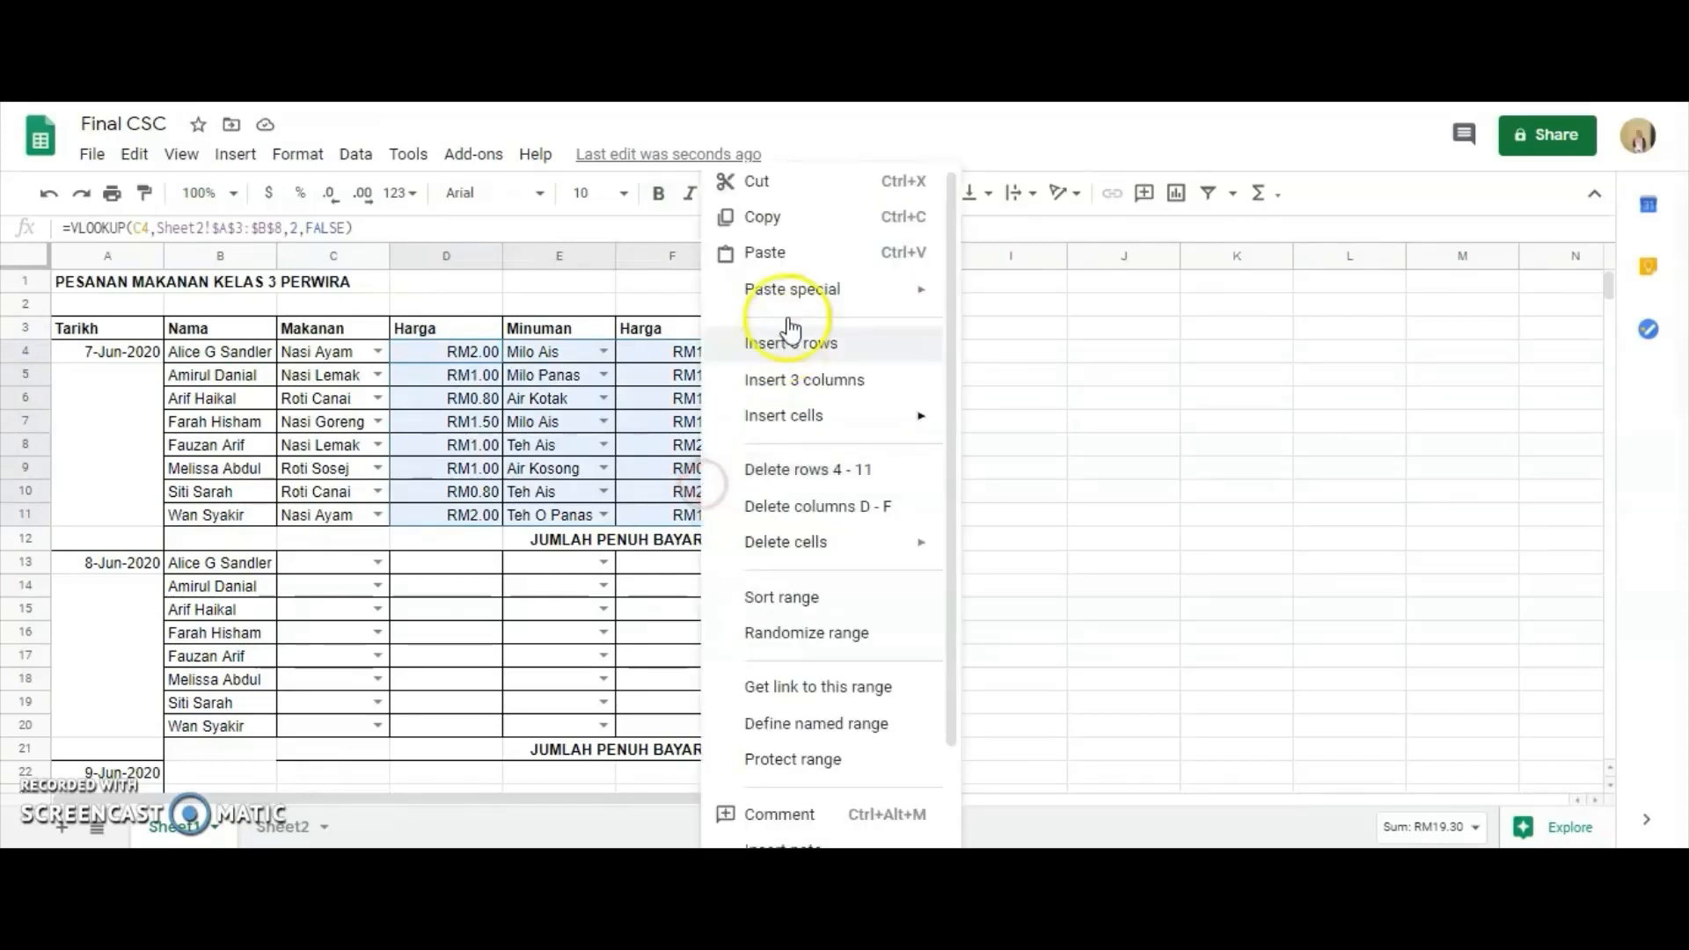
pyautogui.click(737, 214)
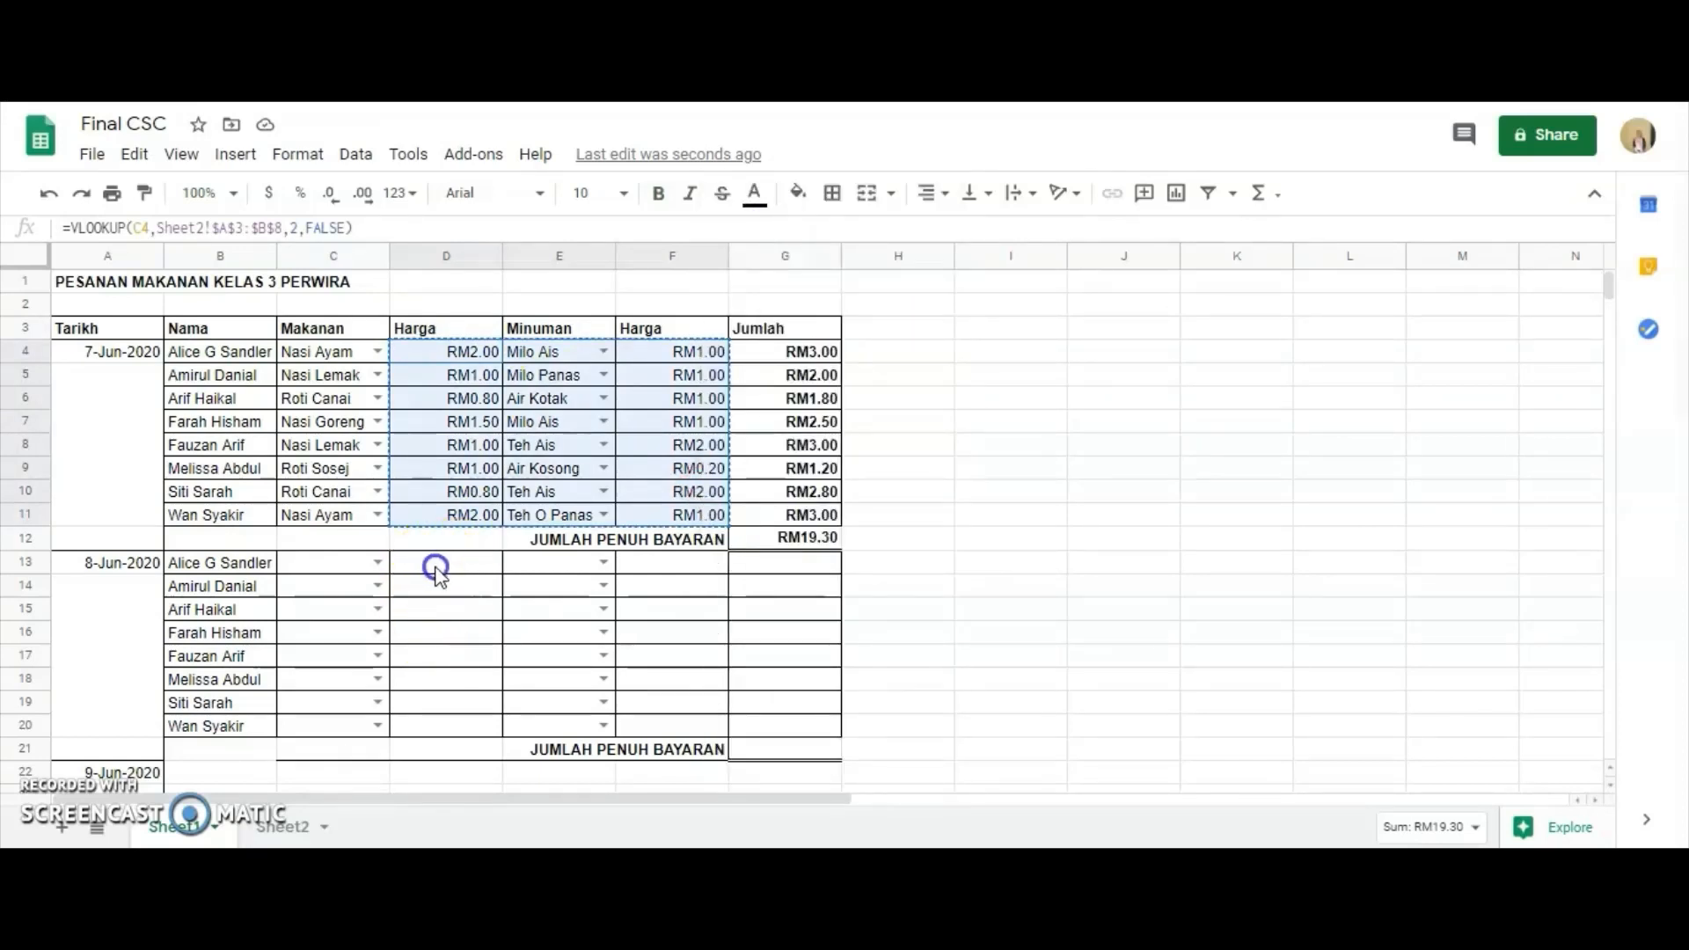
pyautogui.moveTo(434, 566); pyautogui.dragTo(686, 728)
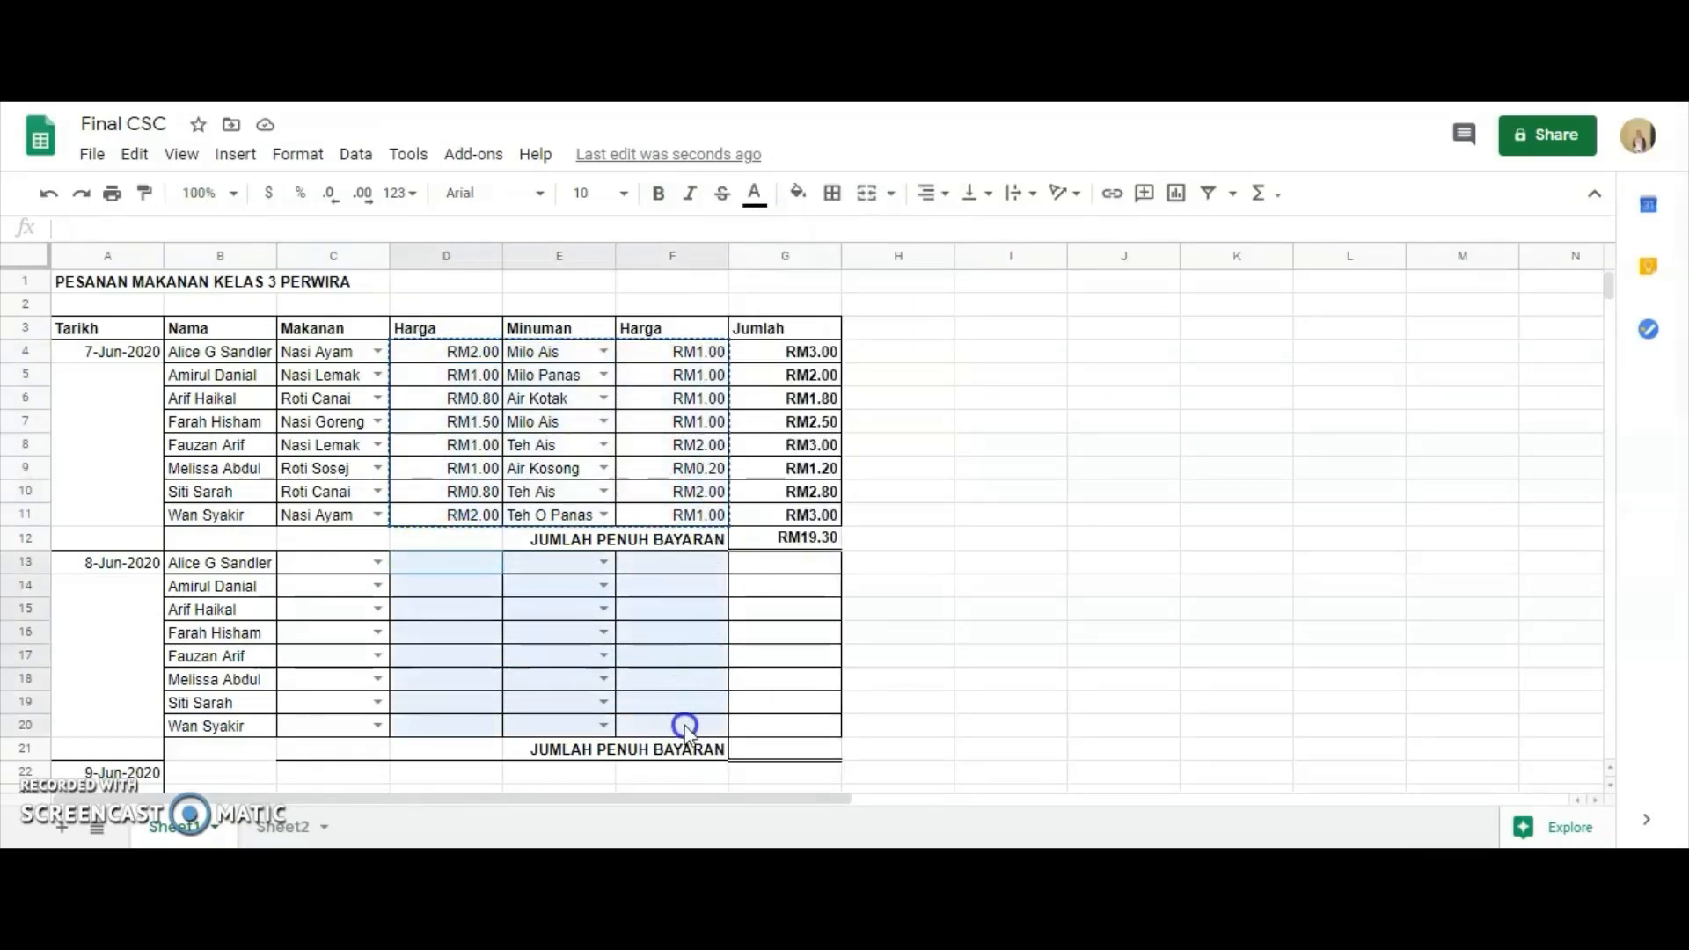
pyautogui.rightClick(694, 645)
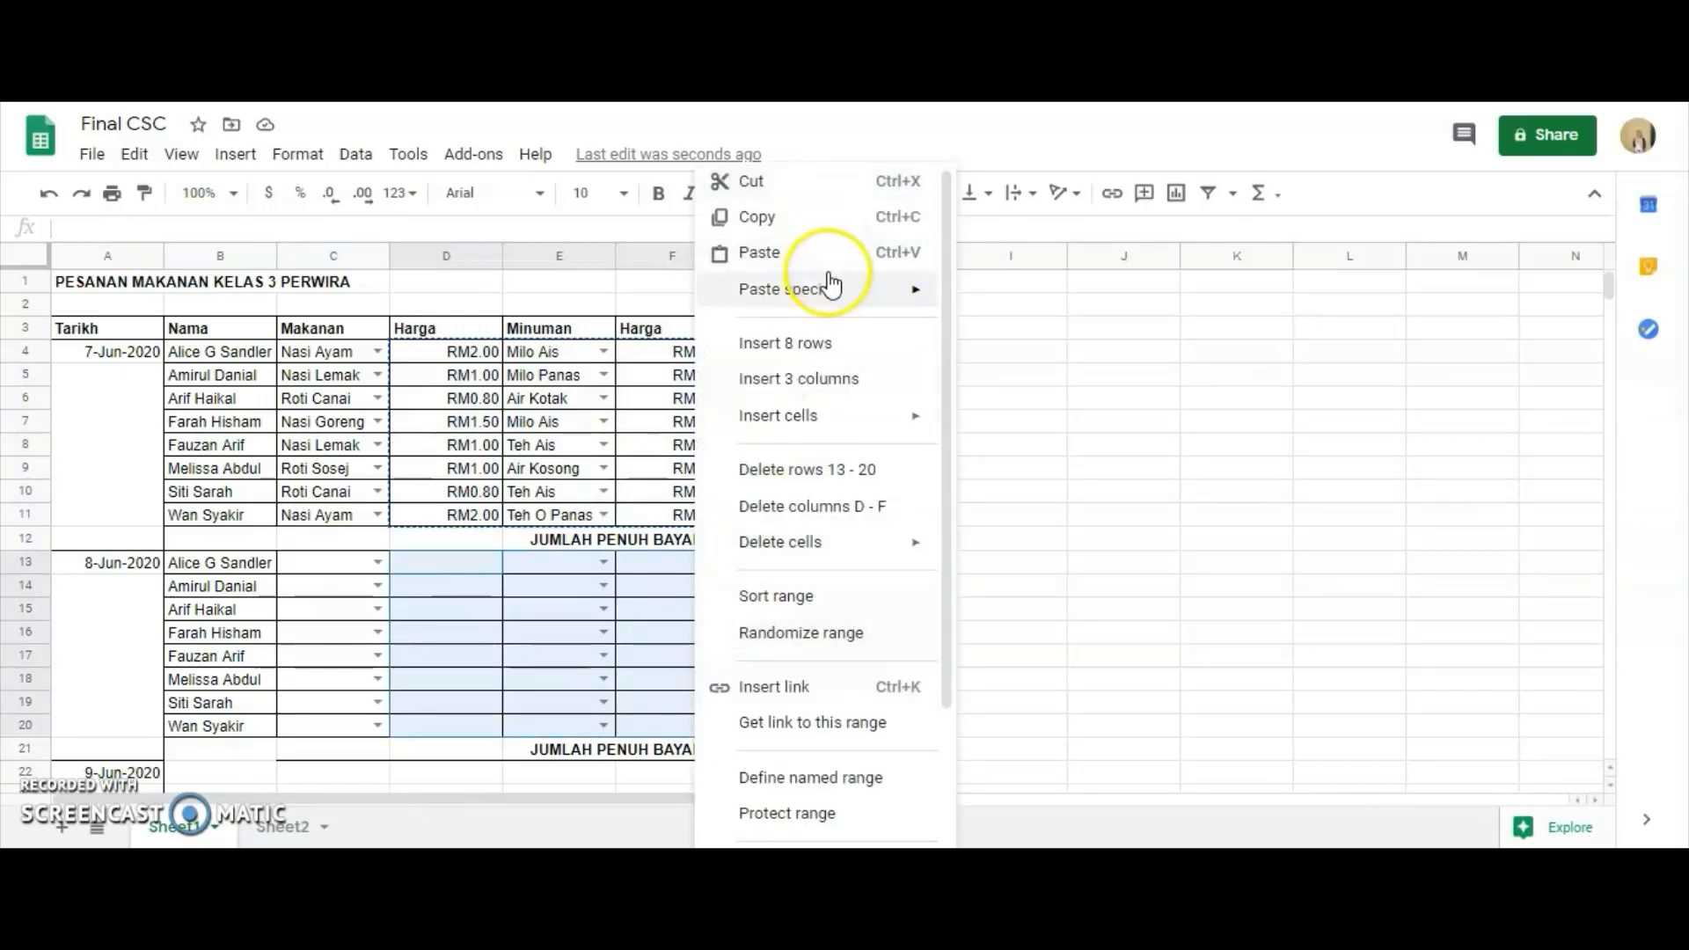
pyautogui.moveTo(823, 289)
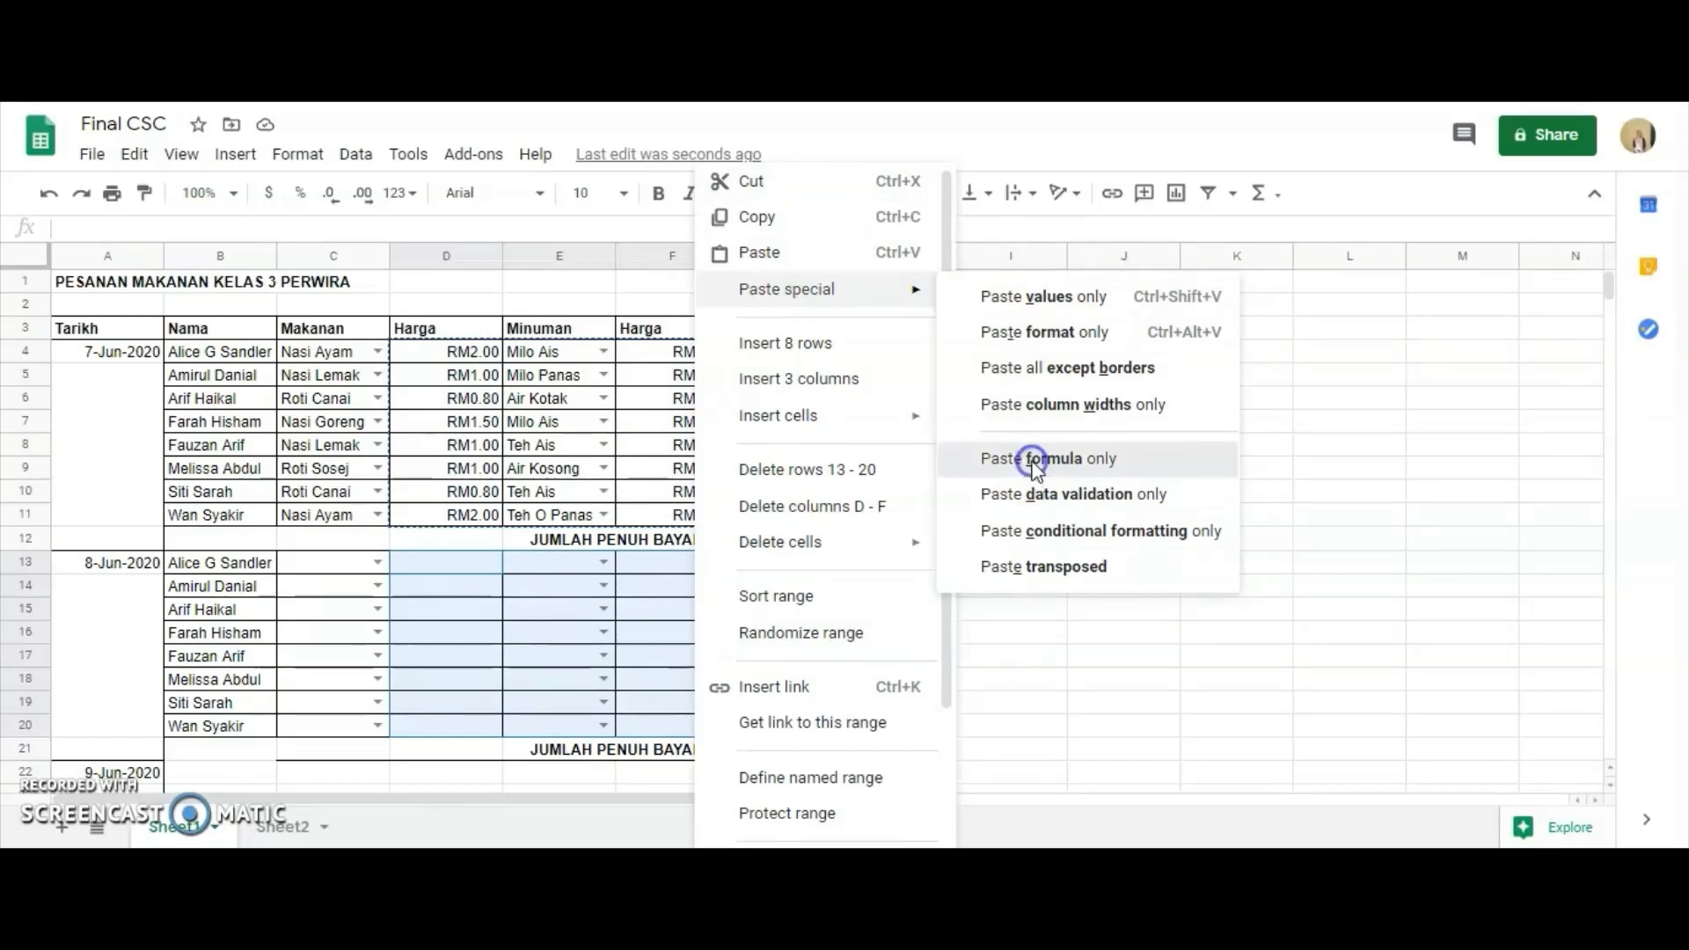
pyautogui.click(1033, 467)
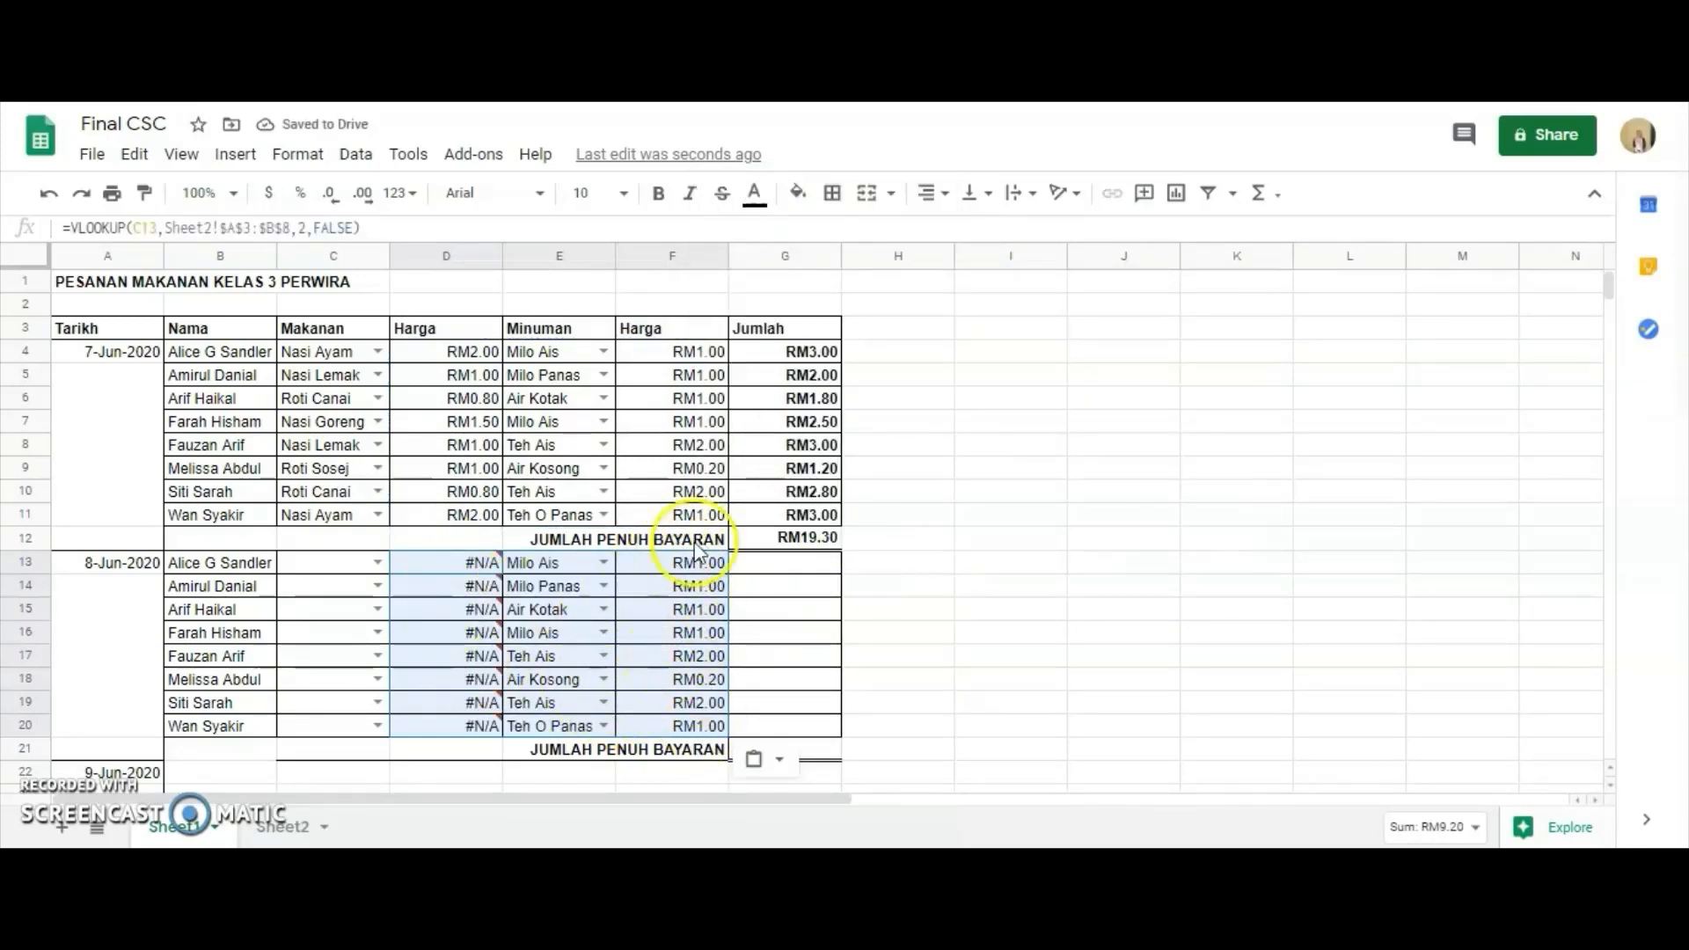
pyautogui.click(577, 616)
pyautogui.click(607, 634)
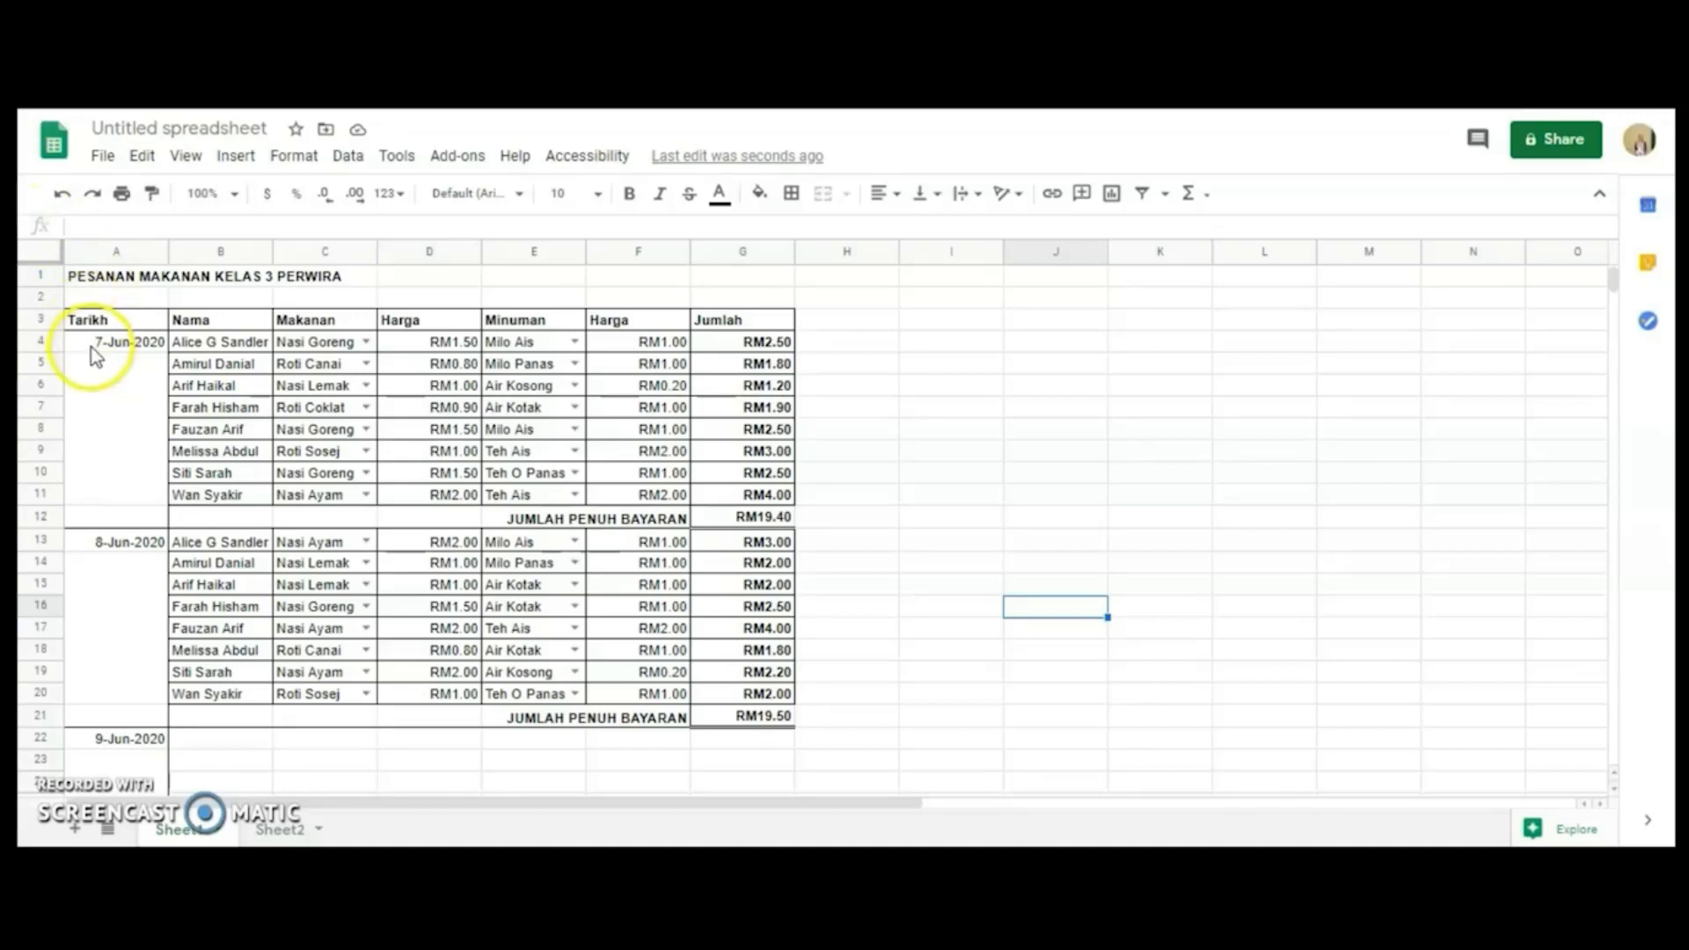
# Fill the 7-Jun-2020 order block, A4:G12, with a light red background color.
pyautogui.moveTo(98, 347); pyautogui.dragTo(769, 520)
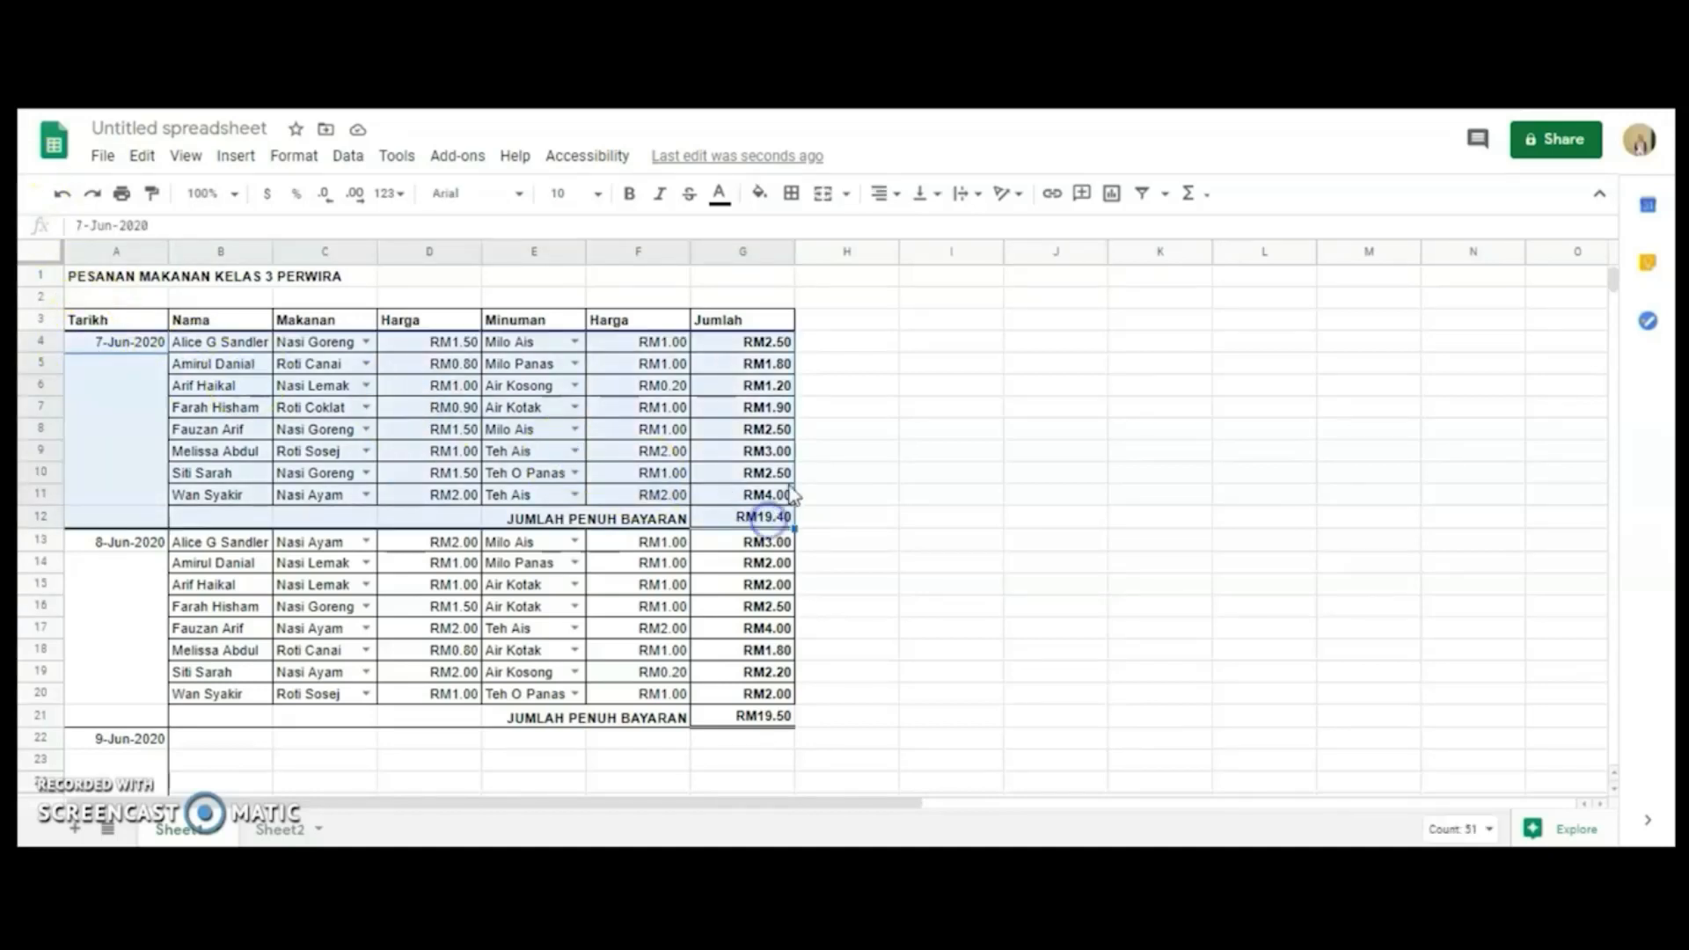
pyautogui.click(762, 194)
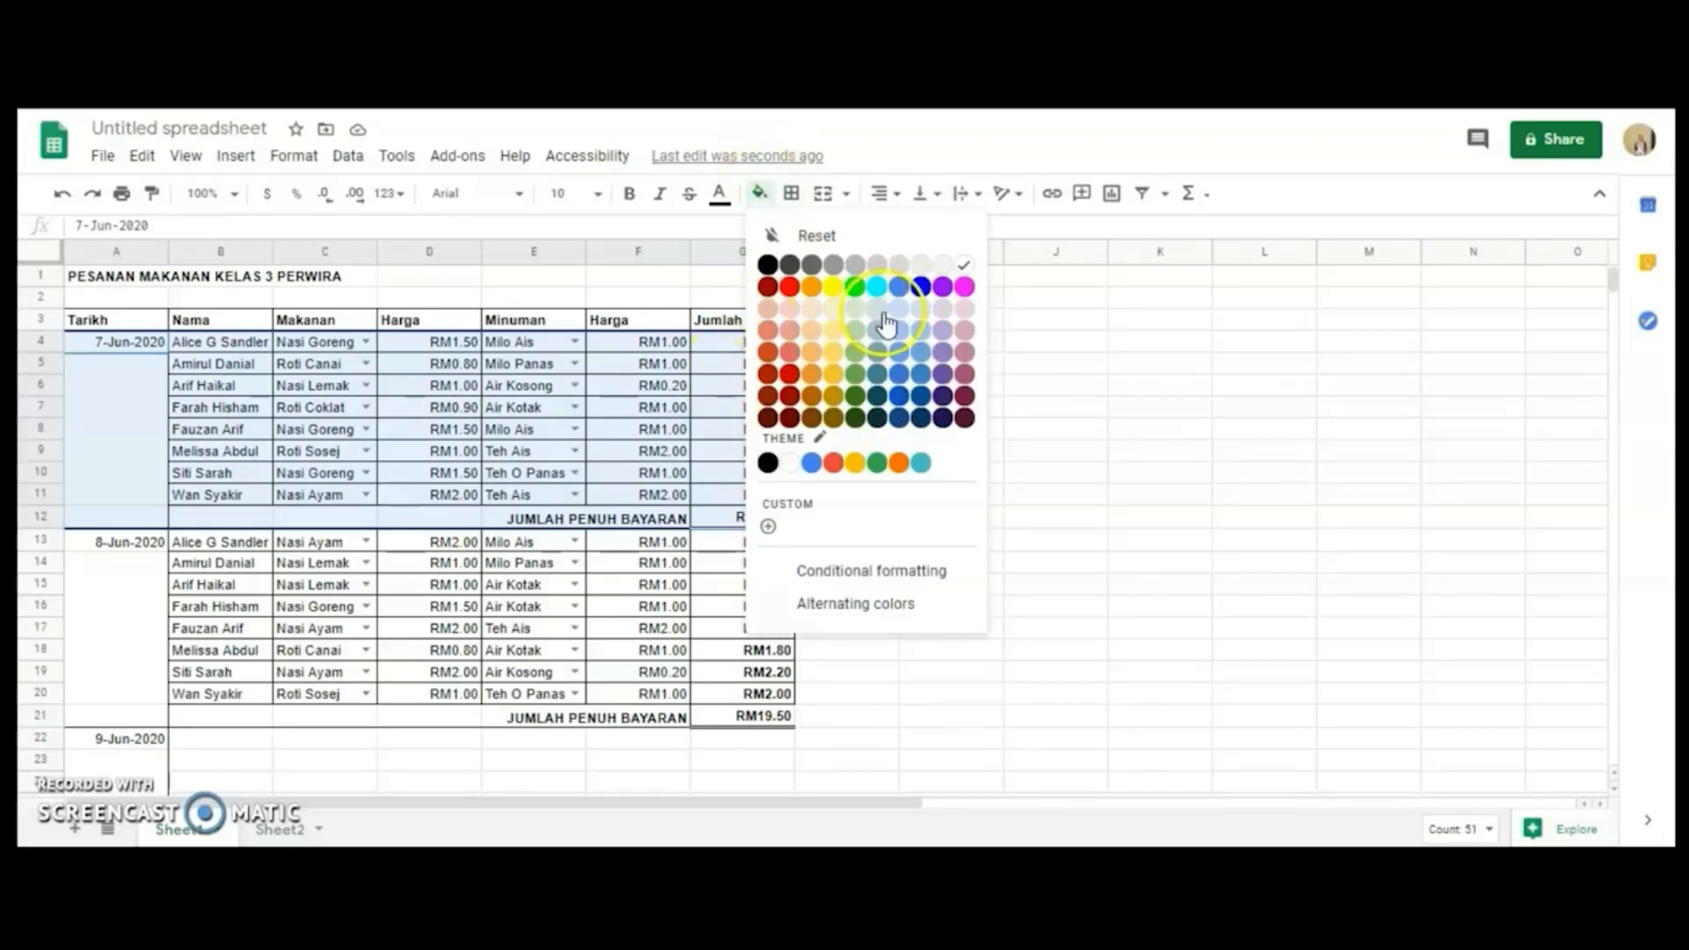
pyautogui.click(797, 312)
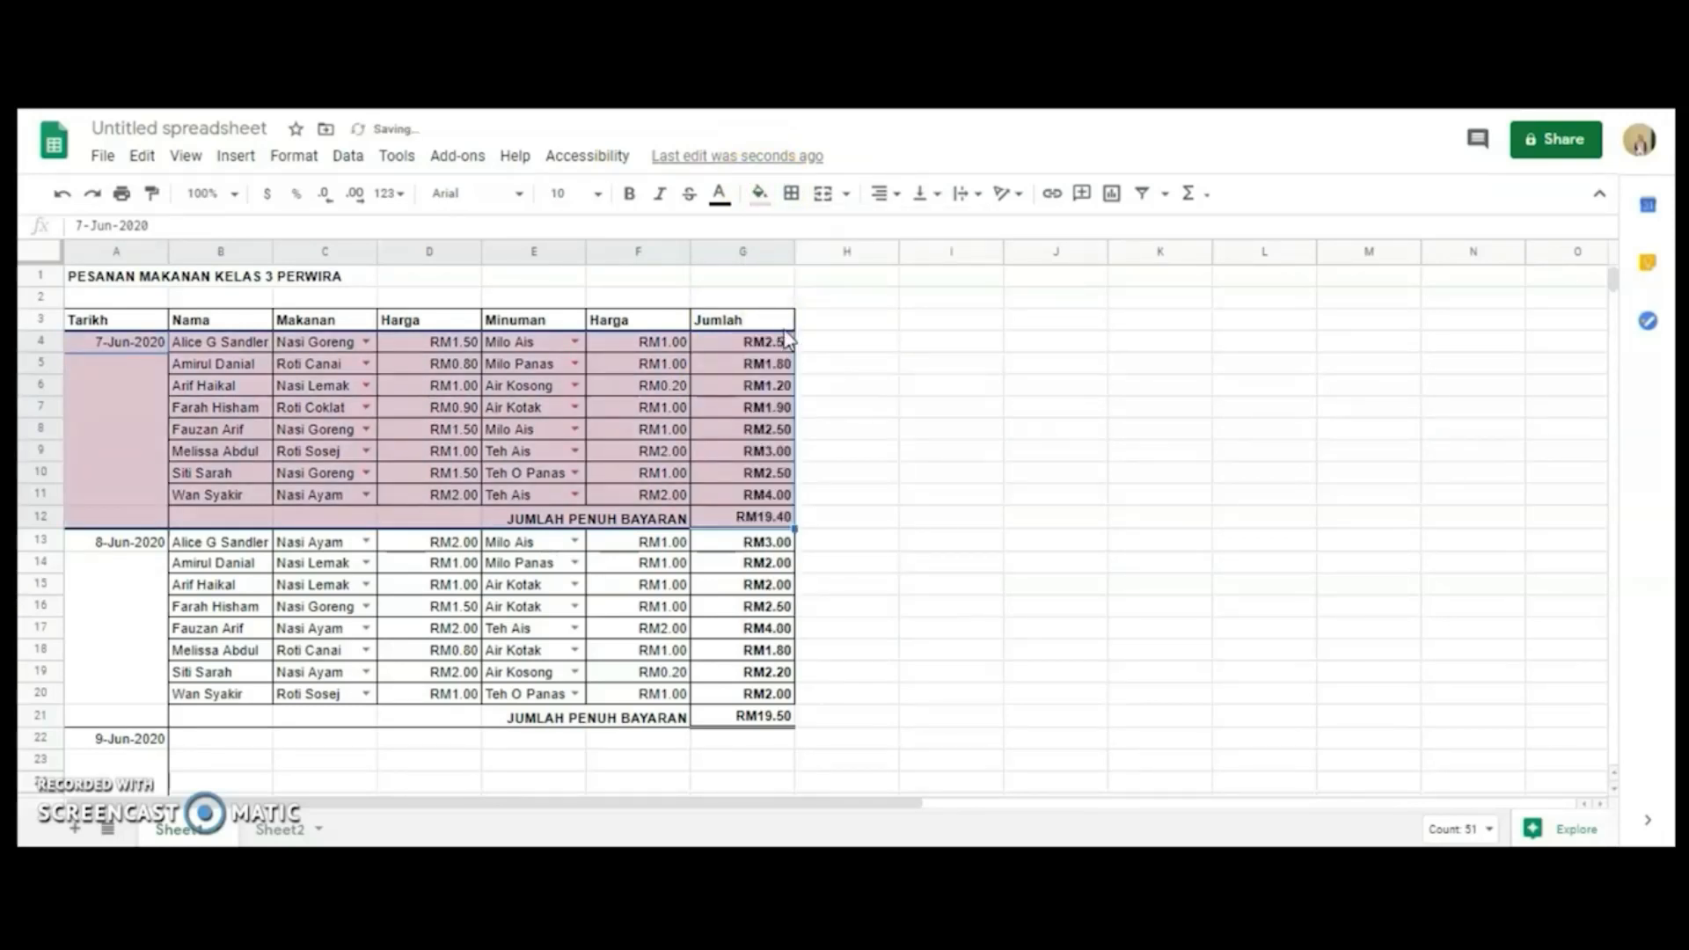
# Fill the 8-Jun-2020 order block, A13:G21, with a light magenta background color.
pyautogui.moveTo(105, 543); pyautogui.dragTo(745, 722)
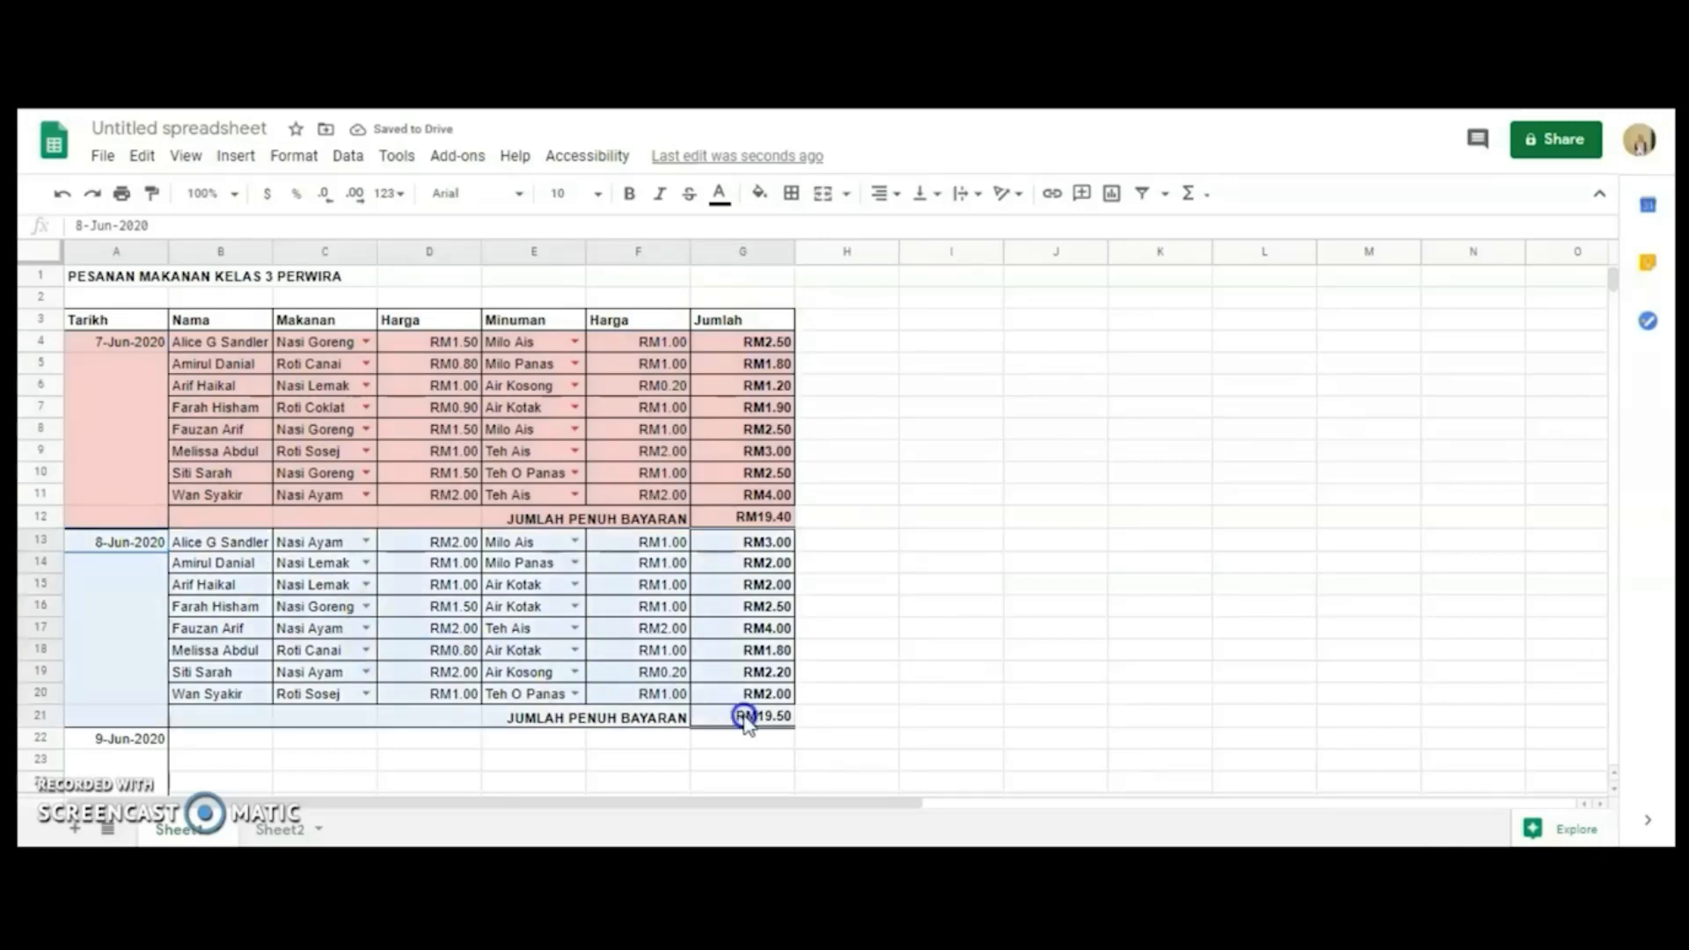
pyautogui.click(761, 193)
pyautogui.click(944, 308)
pyautogui.click(964, 308)
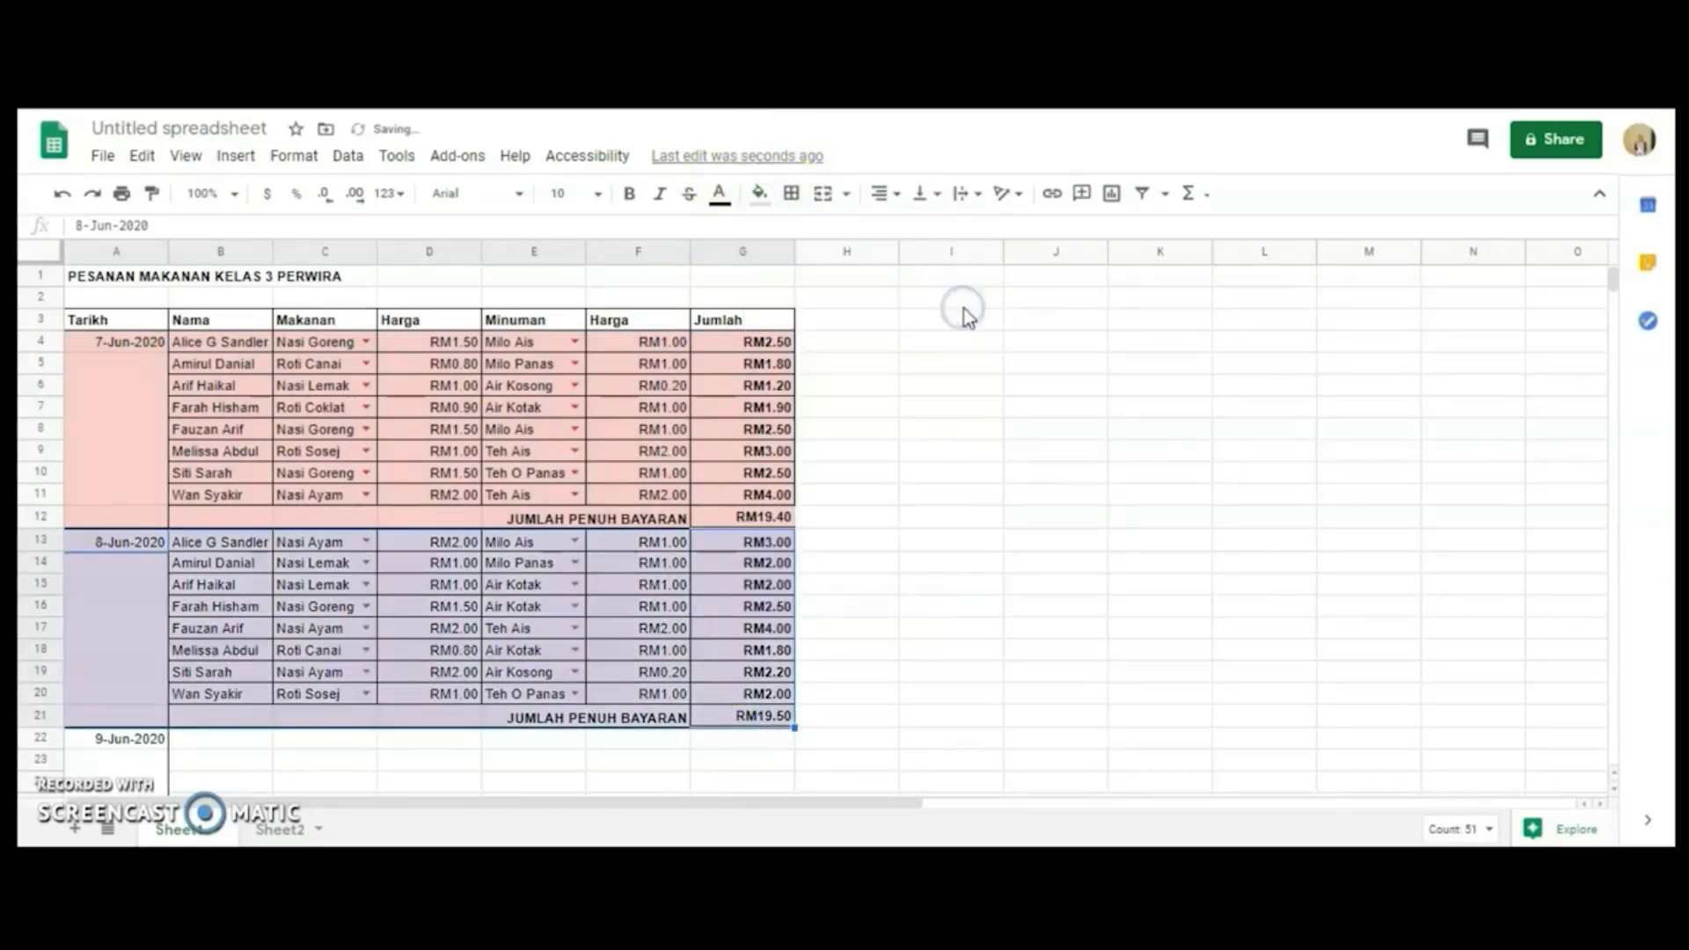
pyautogui.click(928, 455)
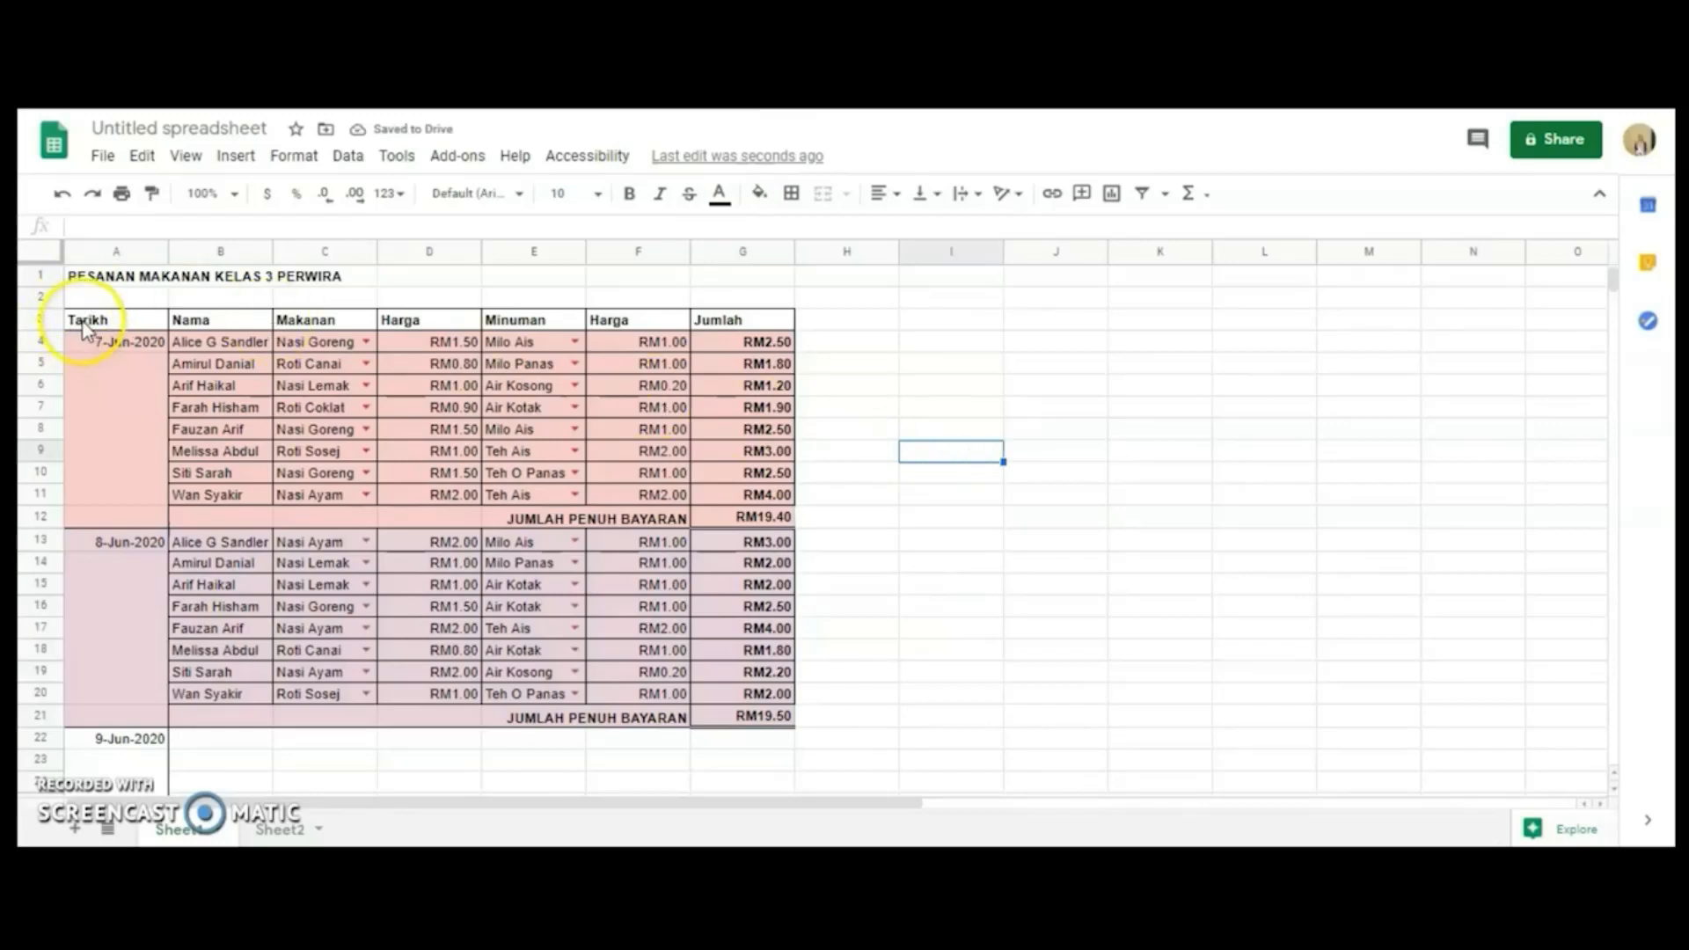
# Fill the table's header row, A3:G3, with a yellow background color.
pyautogui.moveTo(85, 327); pyautogui.dragTo(716, 324)
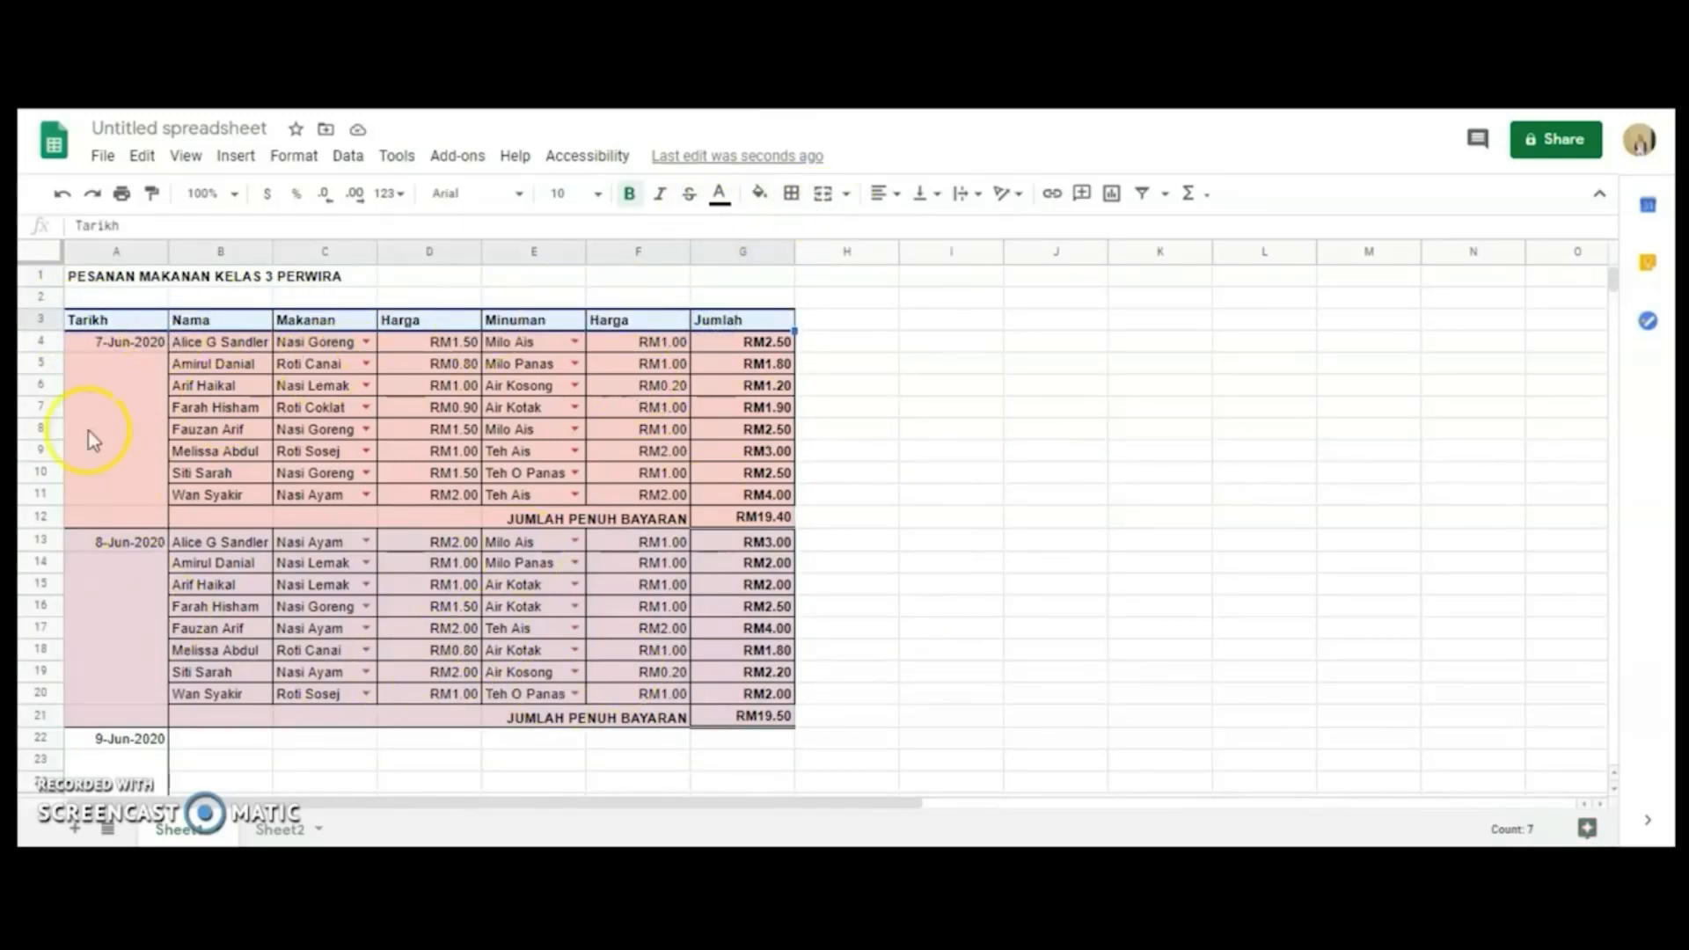
pyautogui.click(759, 192)
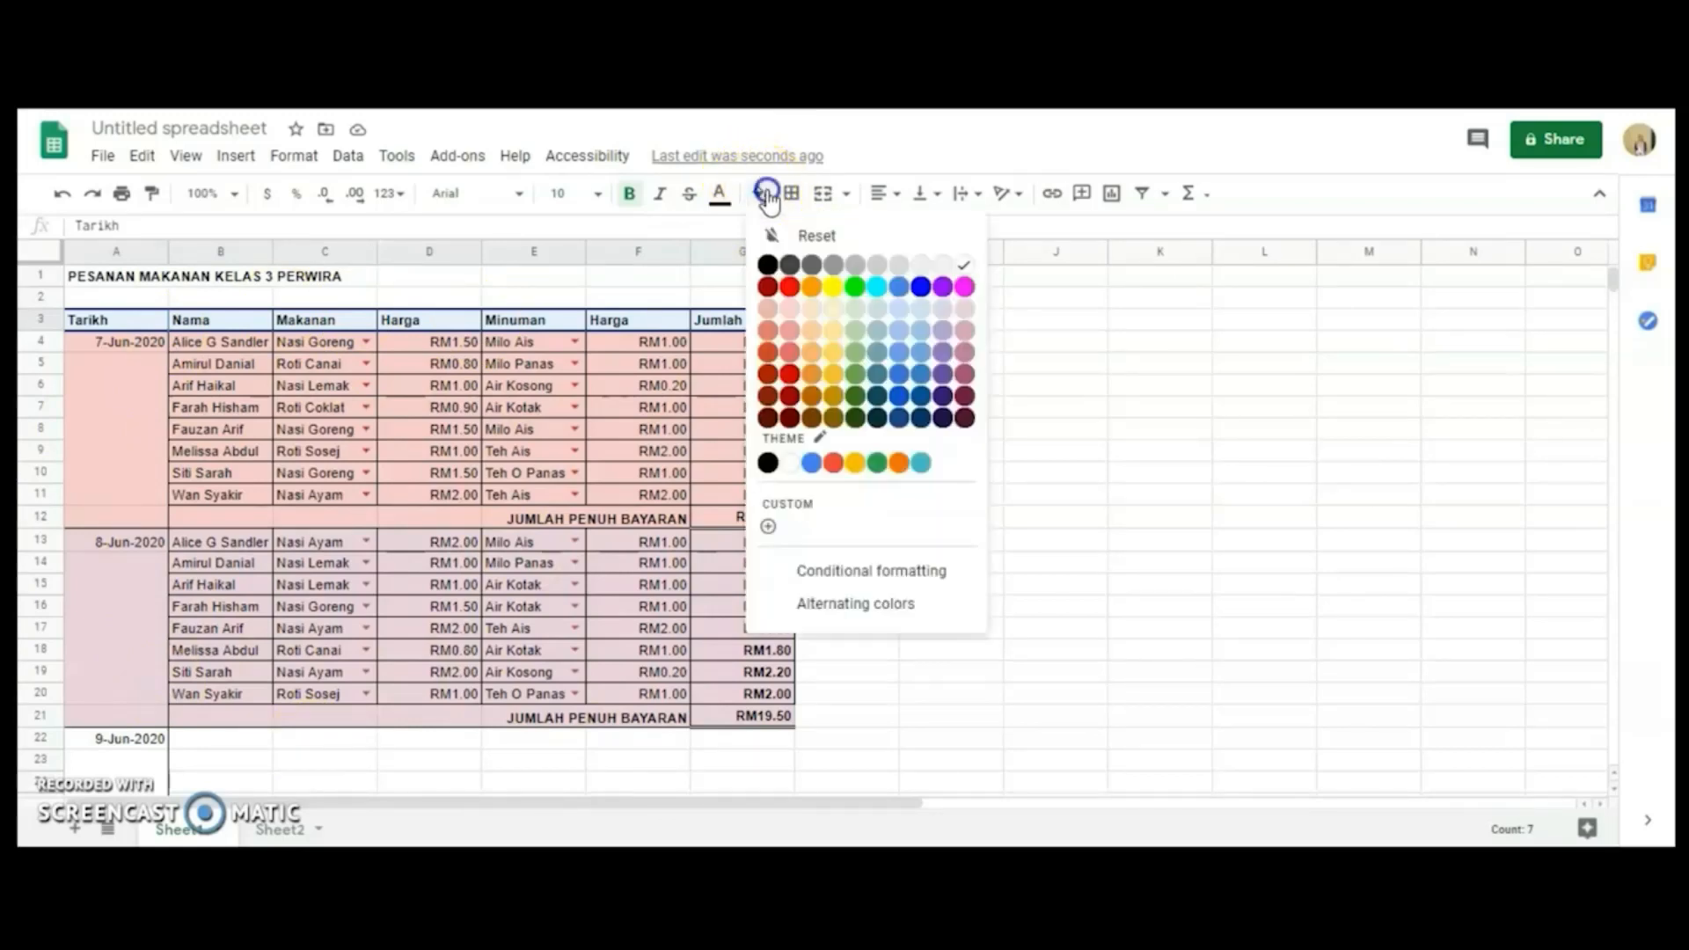
pyautogui.click(838, 287)
pyautogui.click(854, 366)
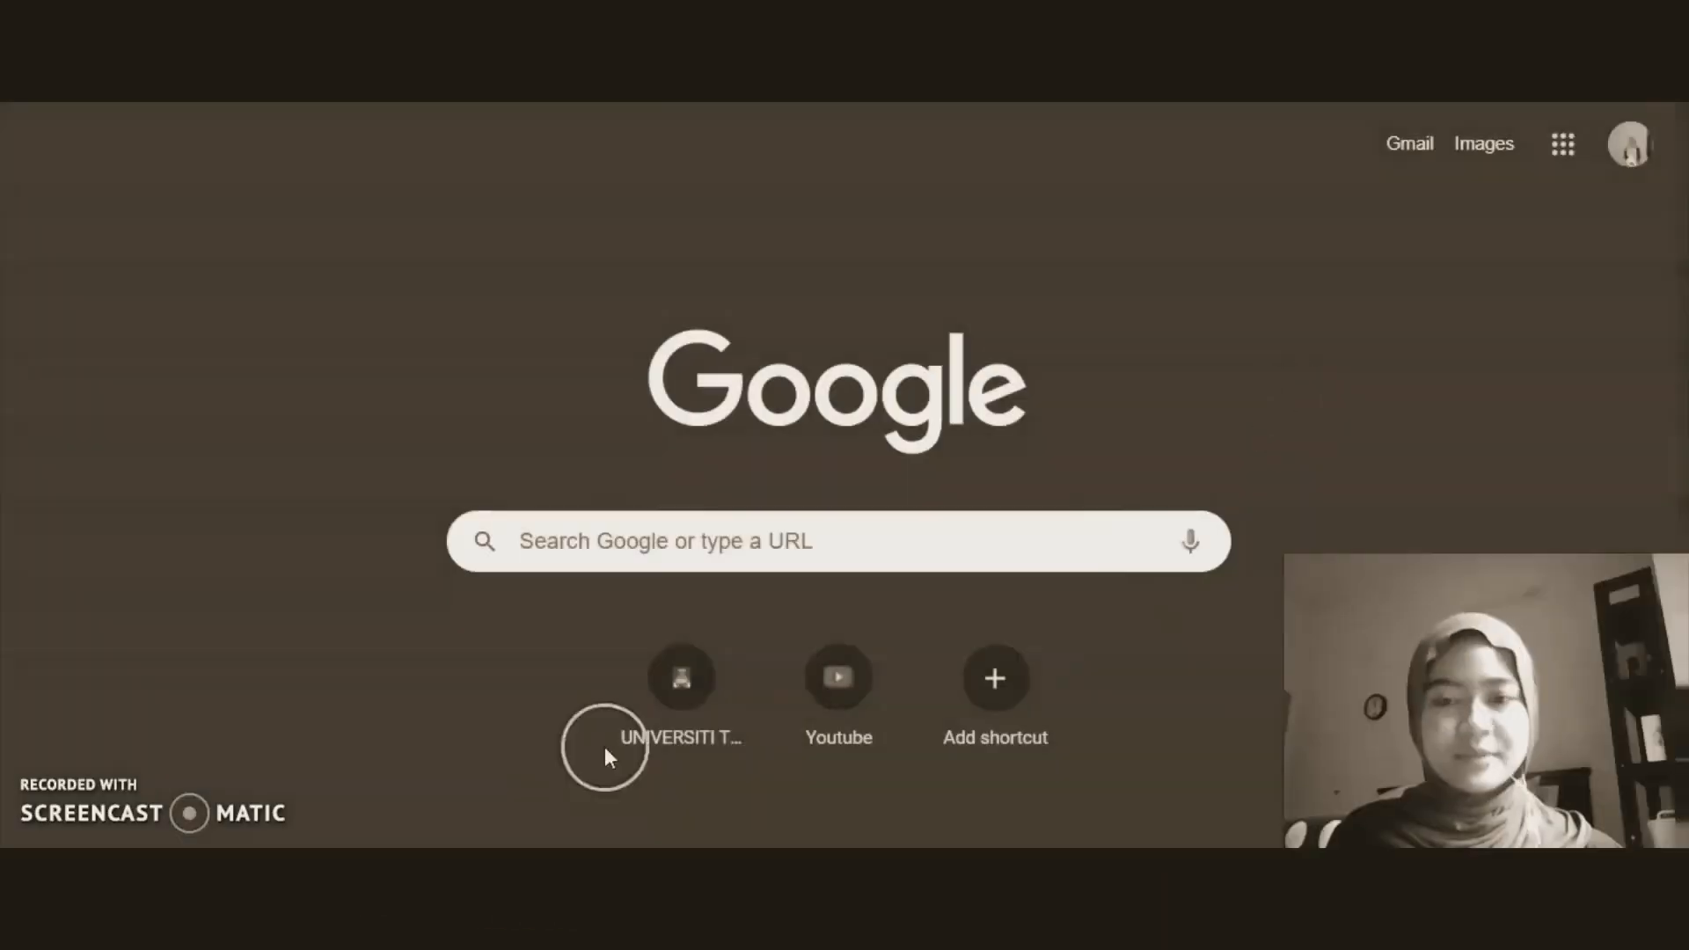
pyautogui.click(1563, 143)
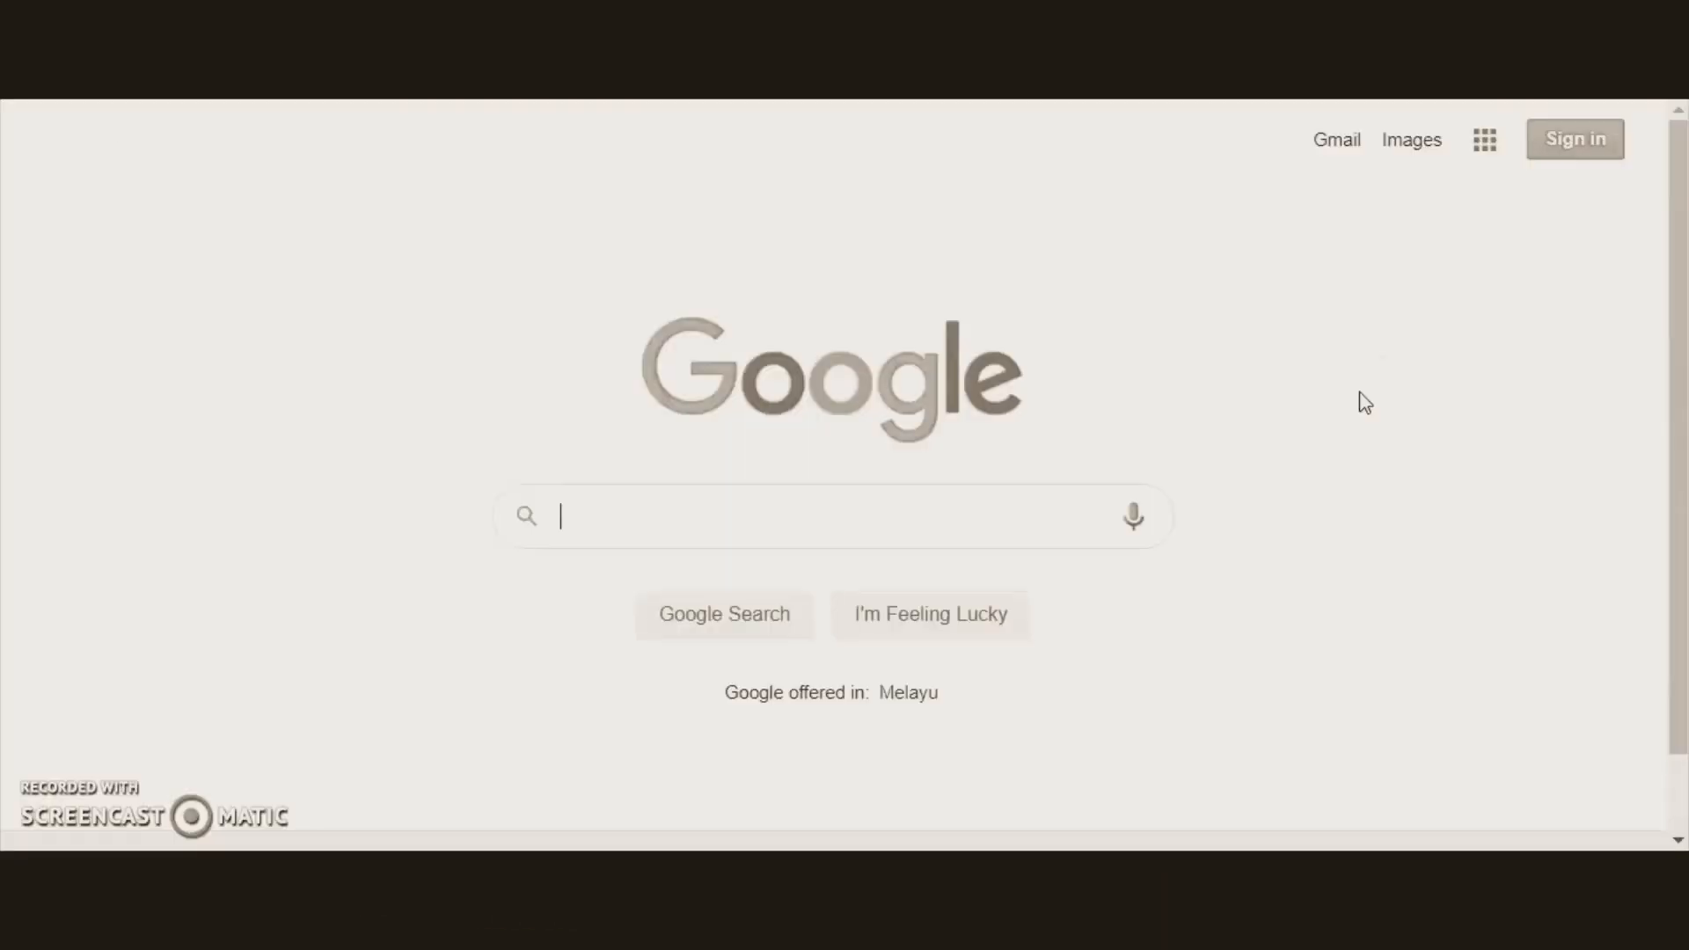
pyautogui.click(1575, 141)
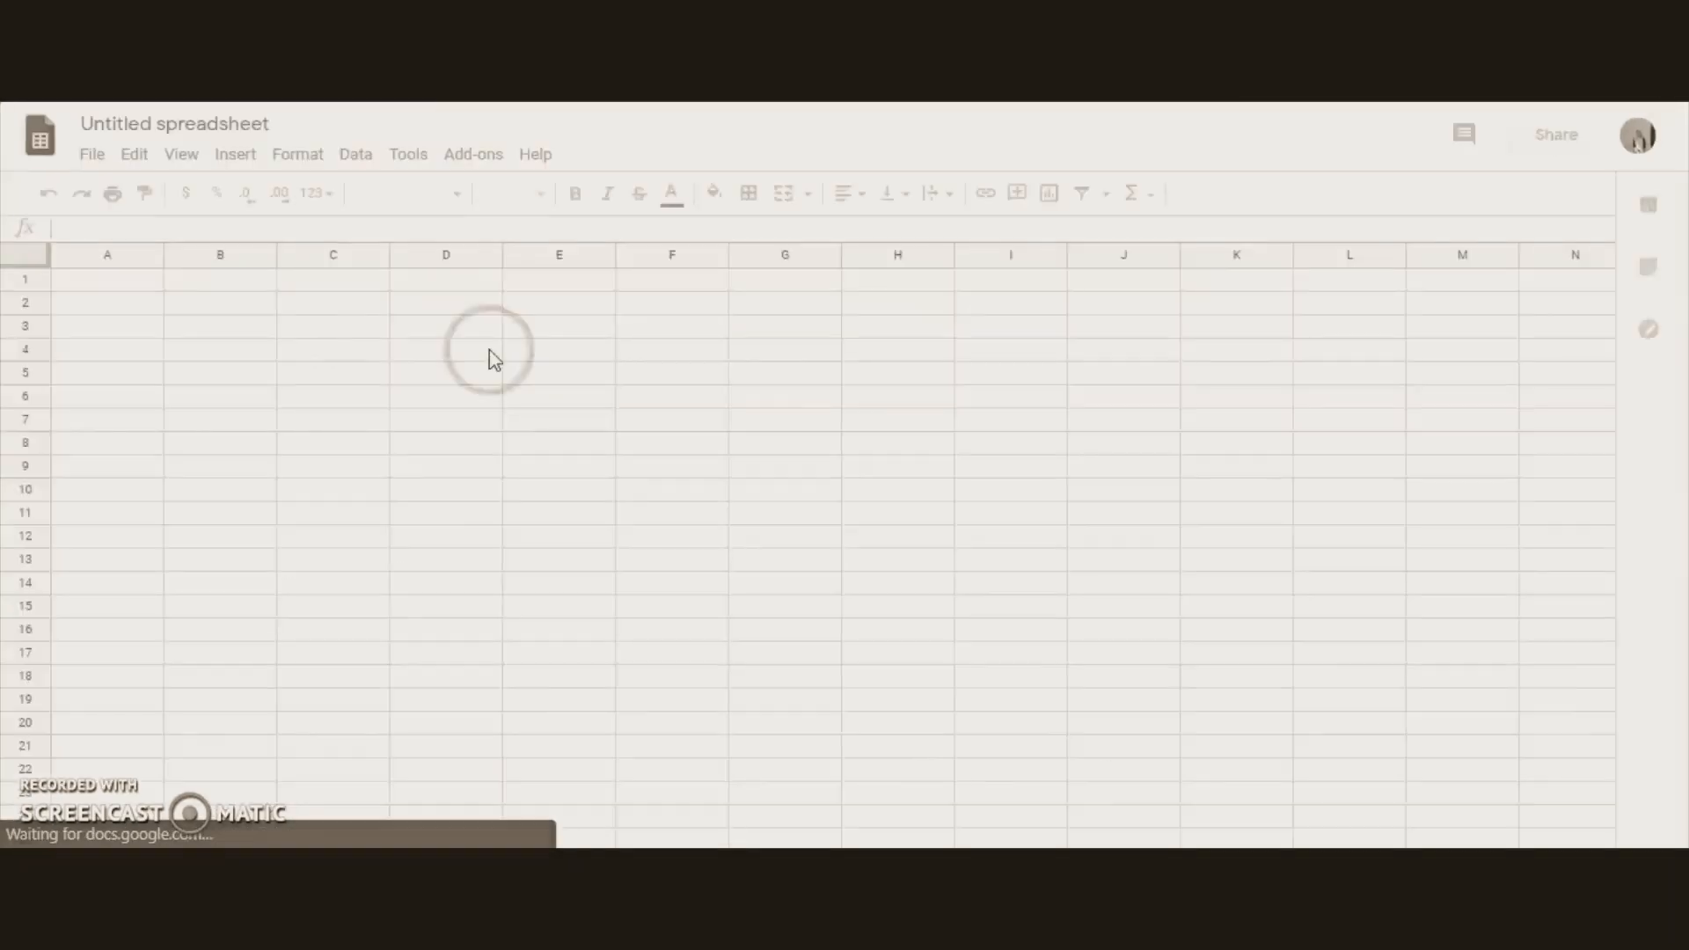
# Identify row 3, column B and the cell B3 where they meet in the blank spreadsheet.
pyautogui.click(211, 336)
pyautogui.click(24, 327)
pyautogui.click(220, 256)
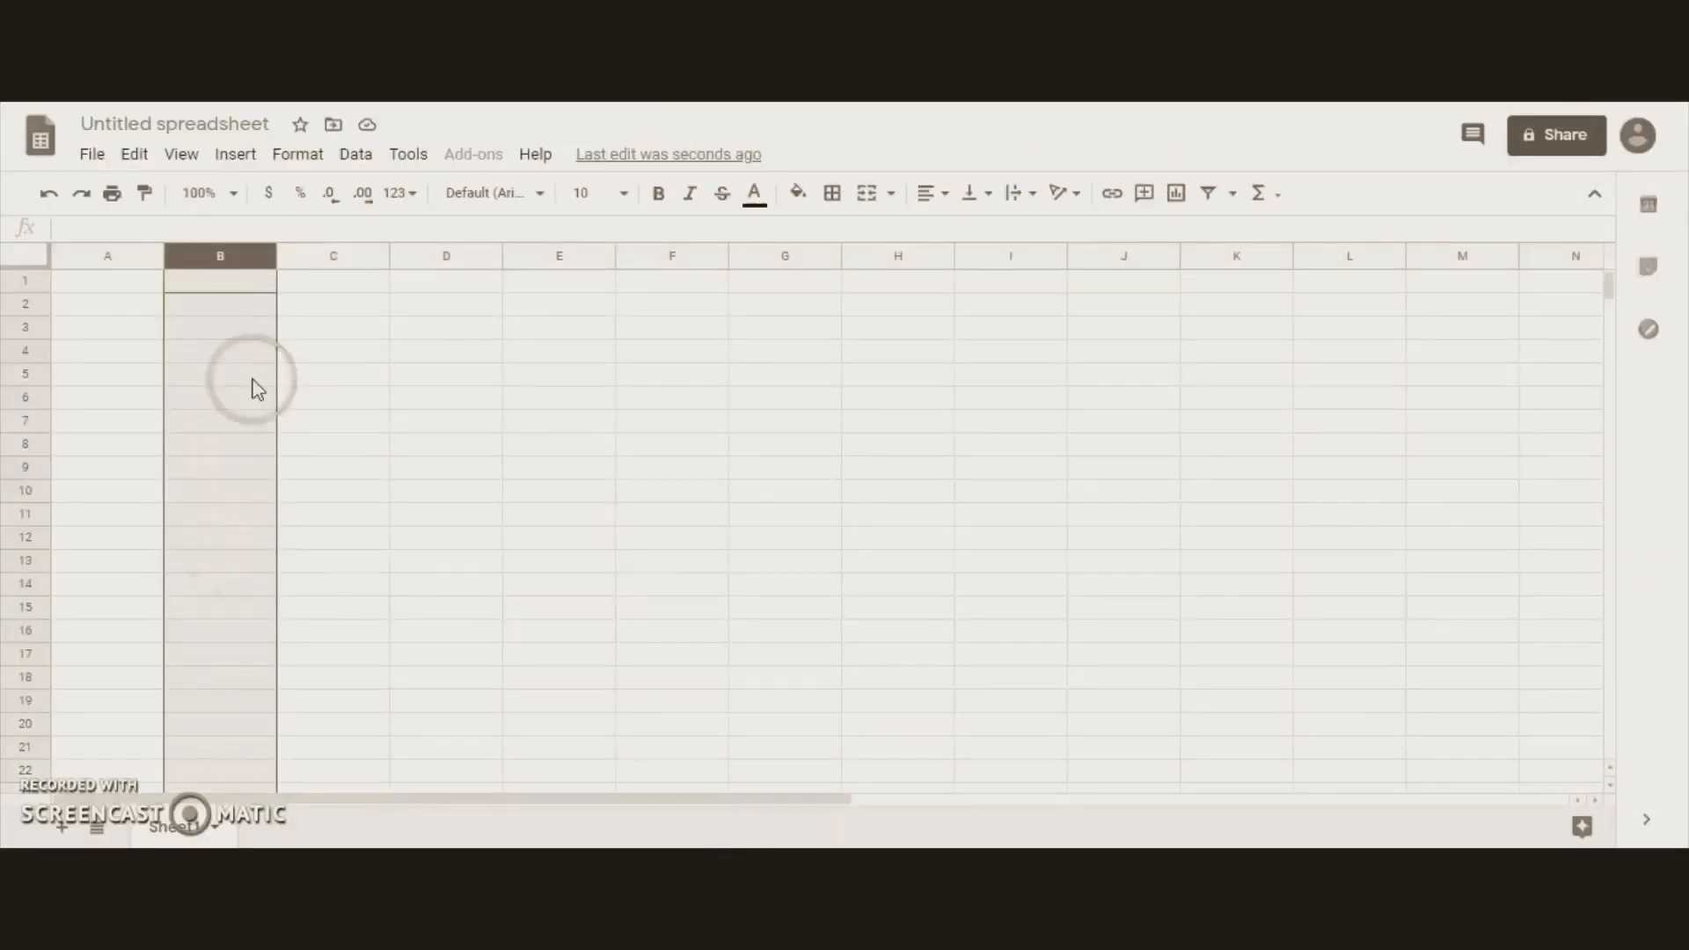
pyautogui.click(255, 331)
pyautogui.click(176, 336)
pyautogui.write('B3')
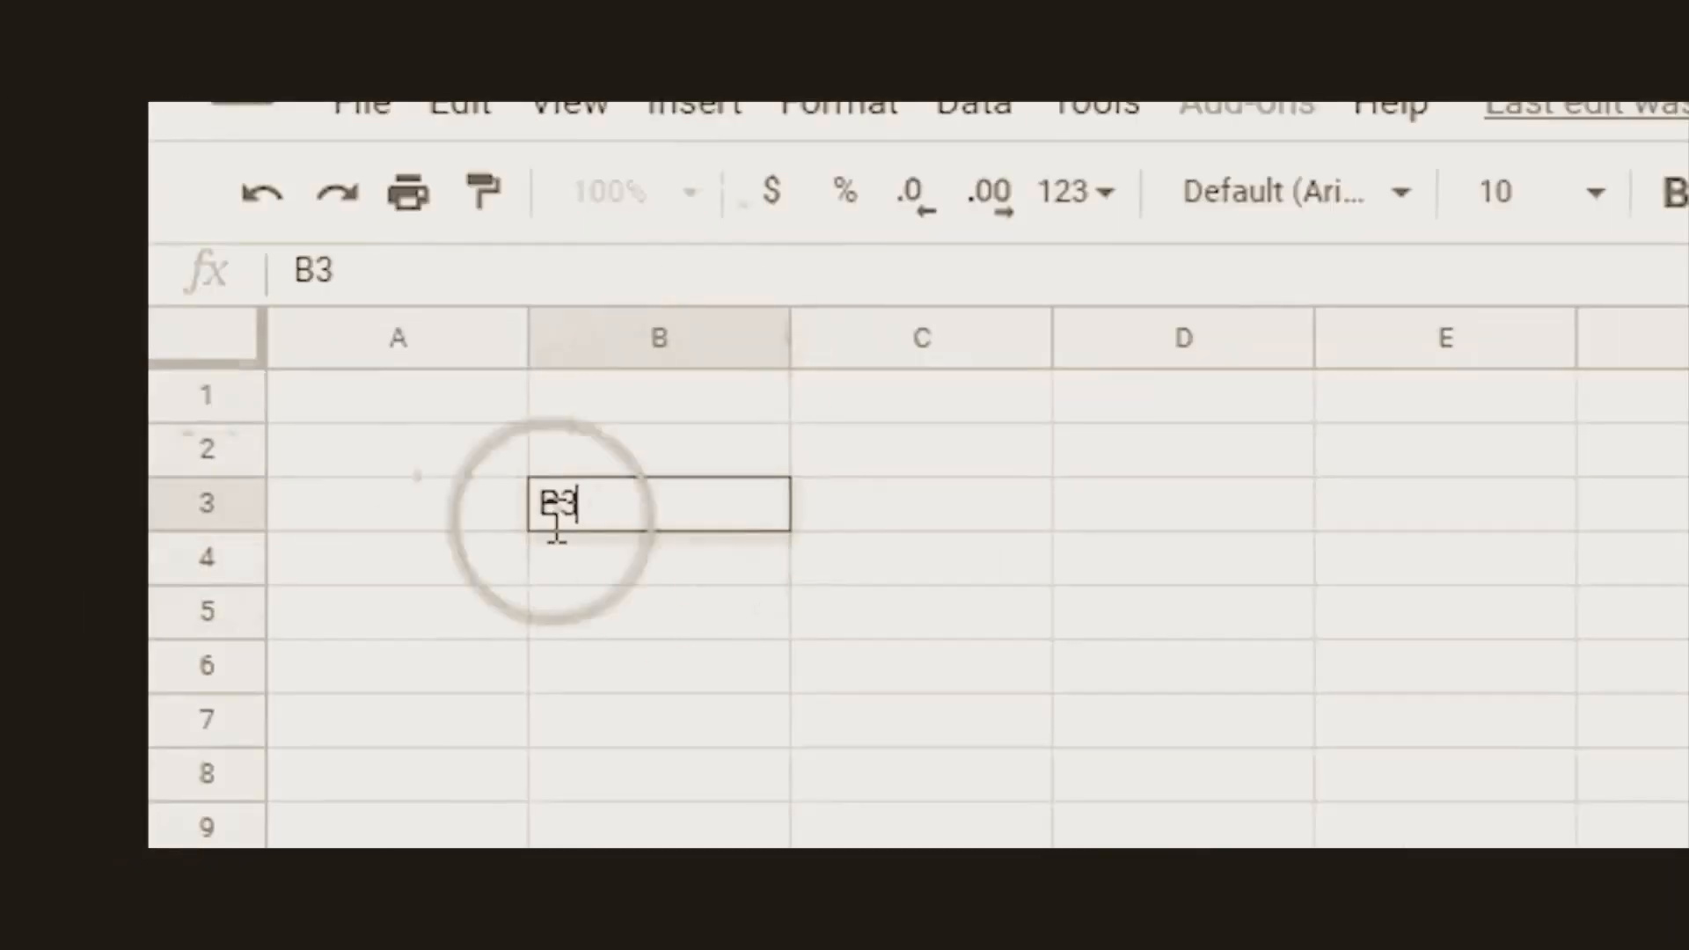
pyautogui.click(1183, 665)
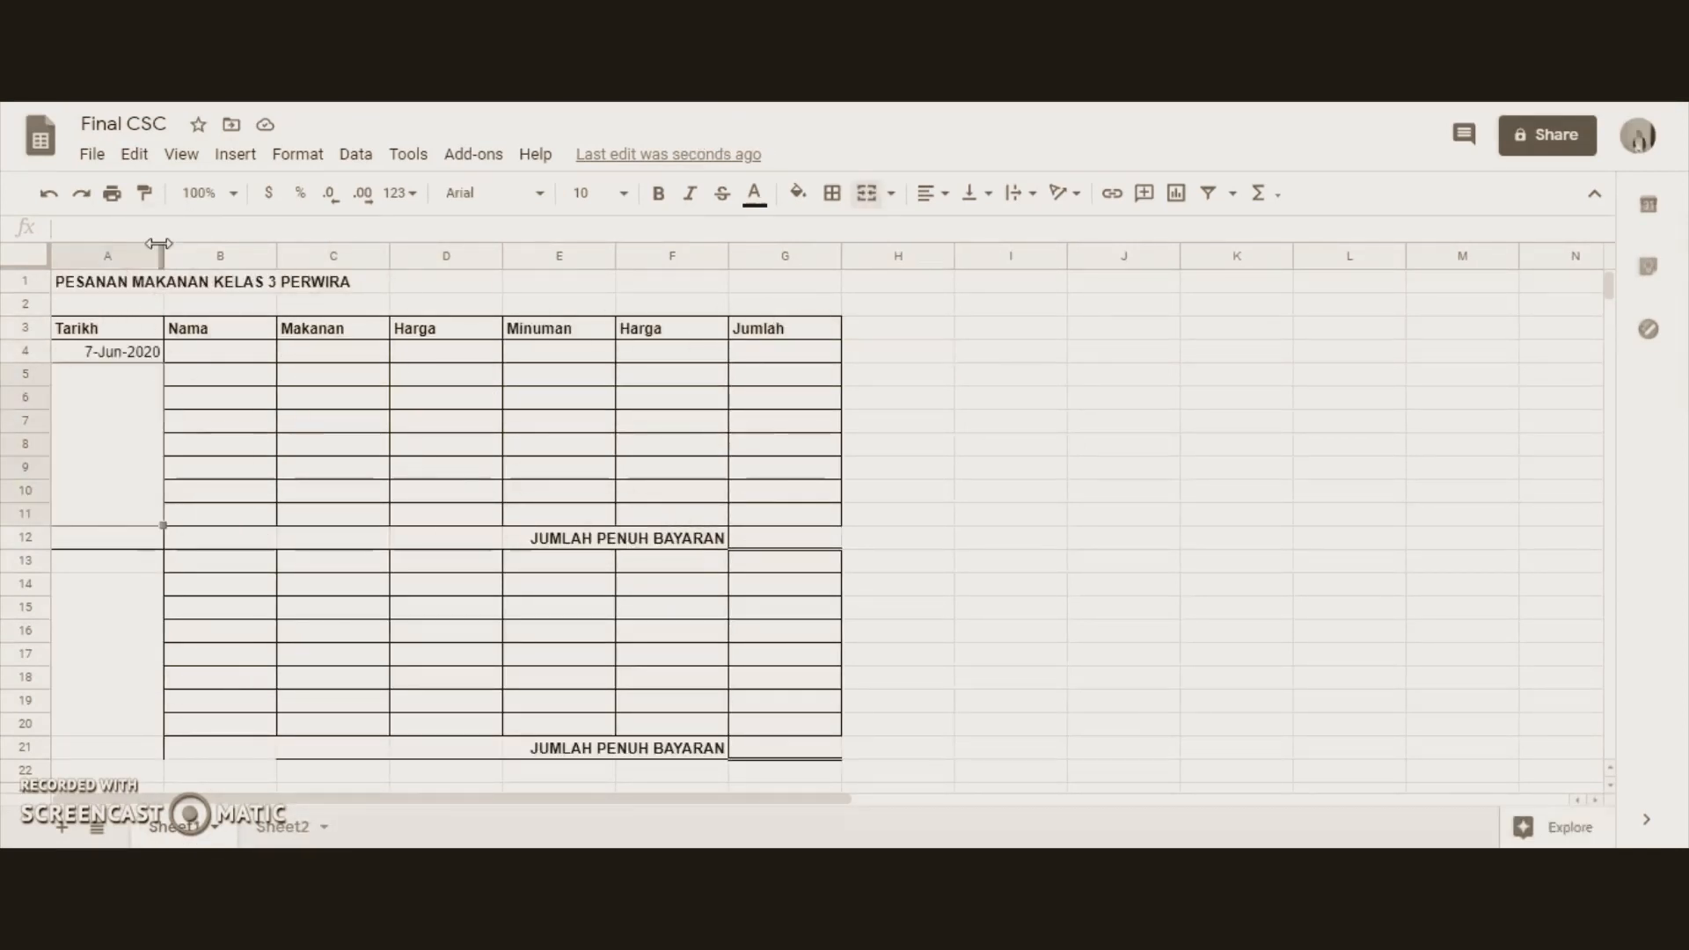
# Enter the order dates 7-Jun-2020 in A4 and 8-Jun-2020 in A13, and select the first day's date block A4:A12.
pyautogui.click(106, 369)
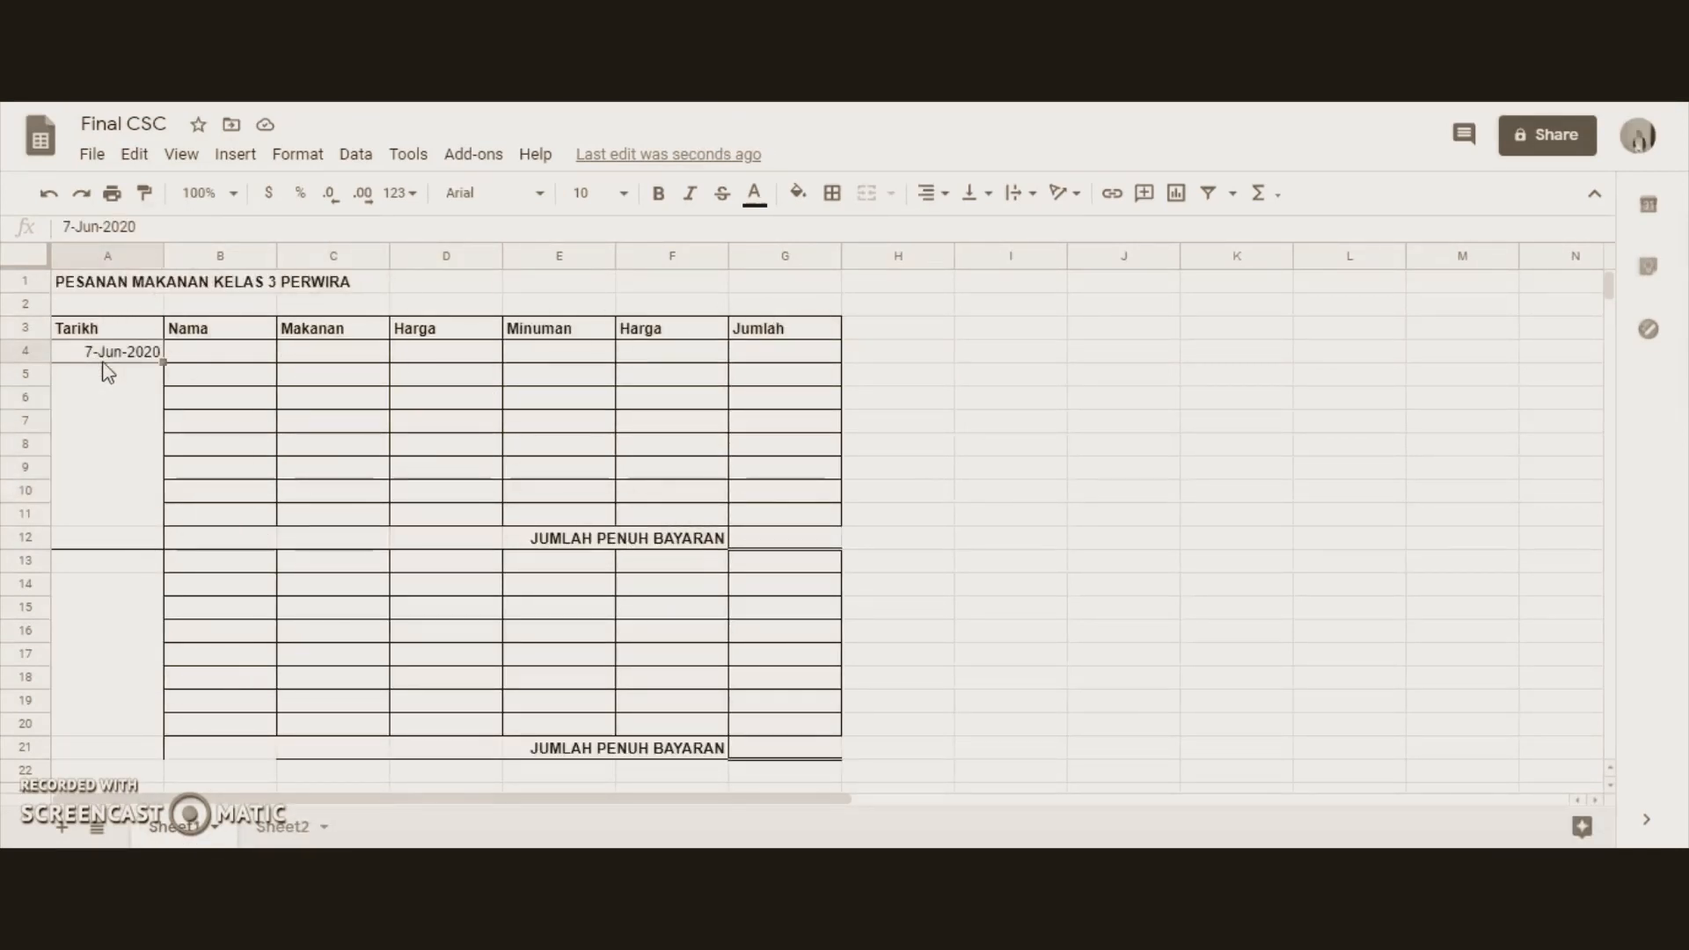
pyautogui.click(297, 154)
pyautogui.click(124, 563)
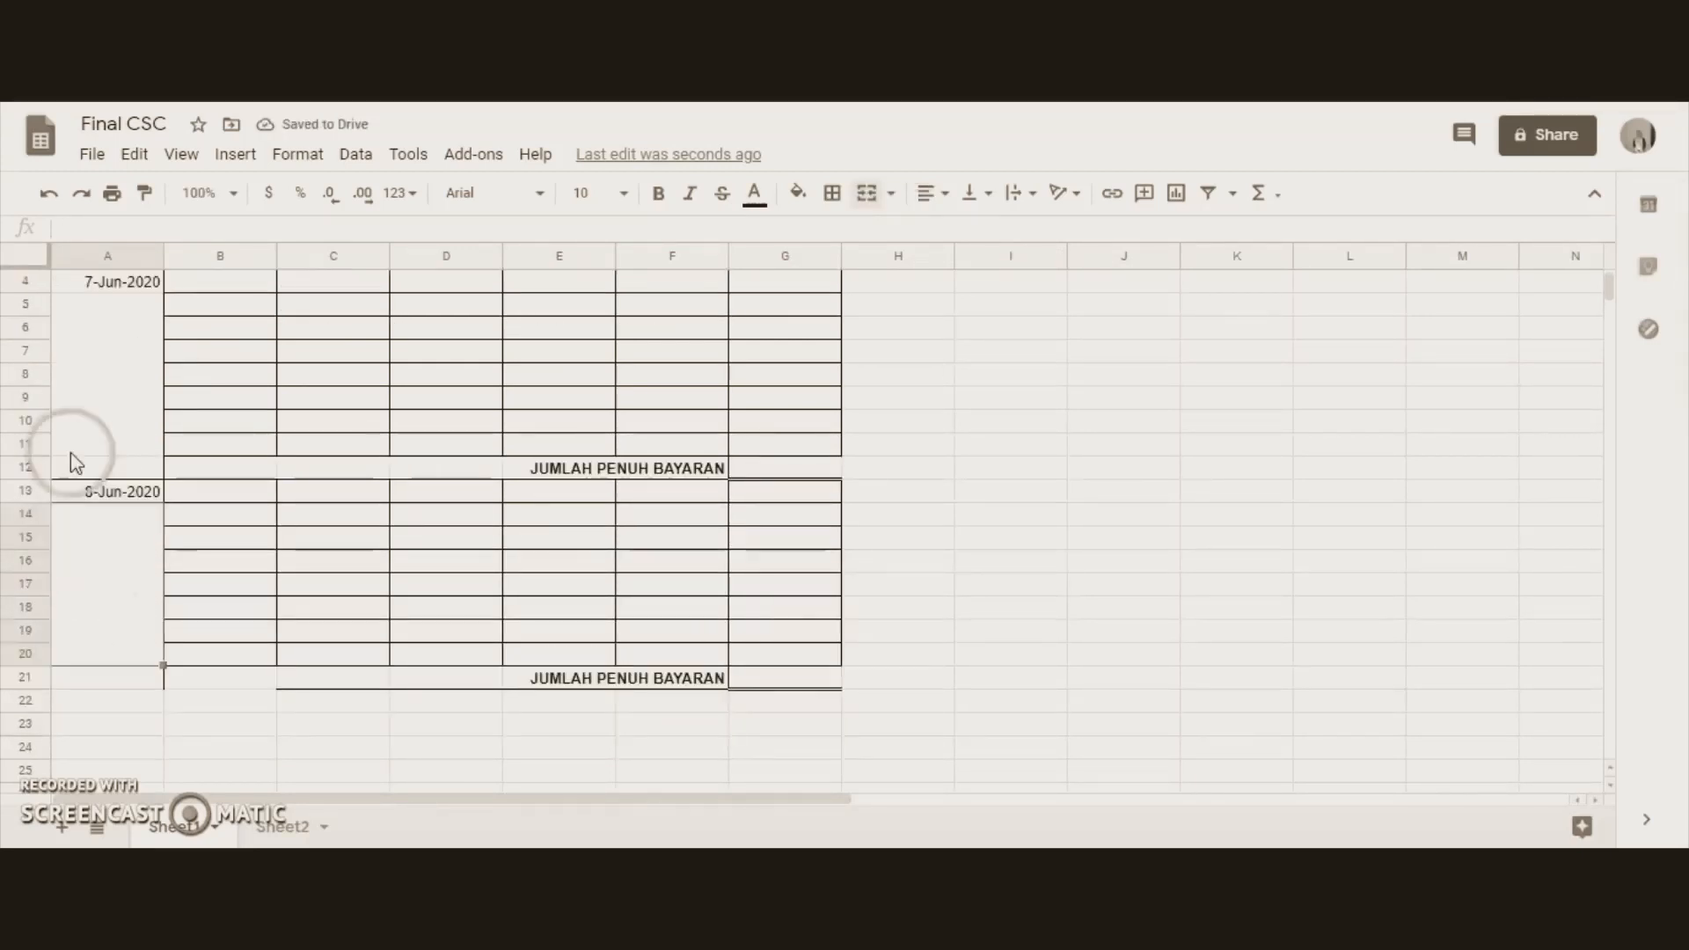
pyautogui.moveTo(105, 281); pyautogui.dragTo(158, 524)
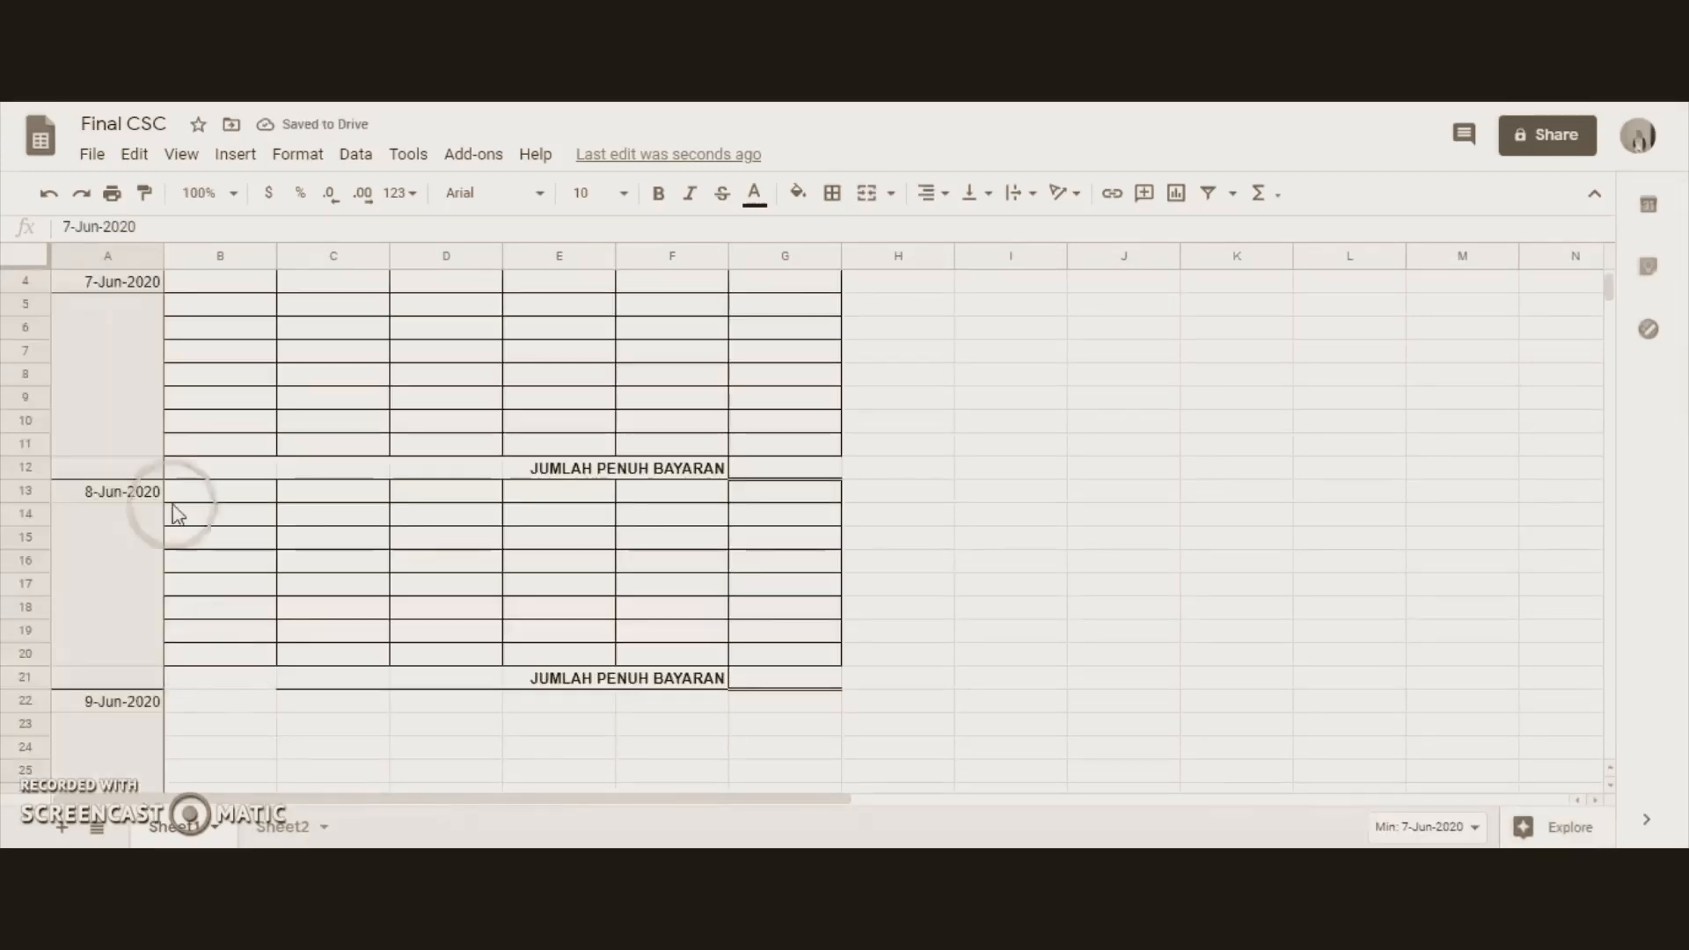
pyautogui.scroll(1, 157, 490)
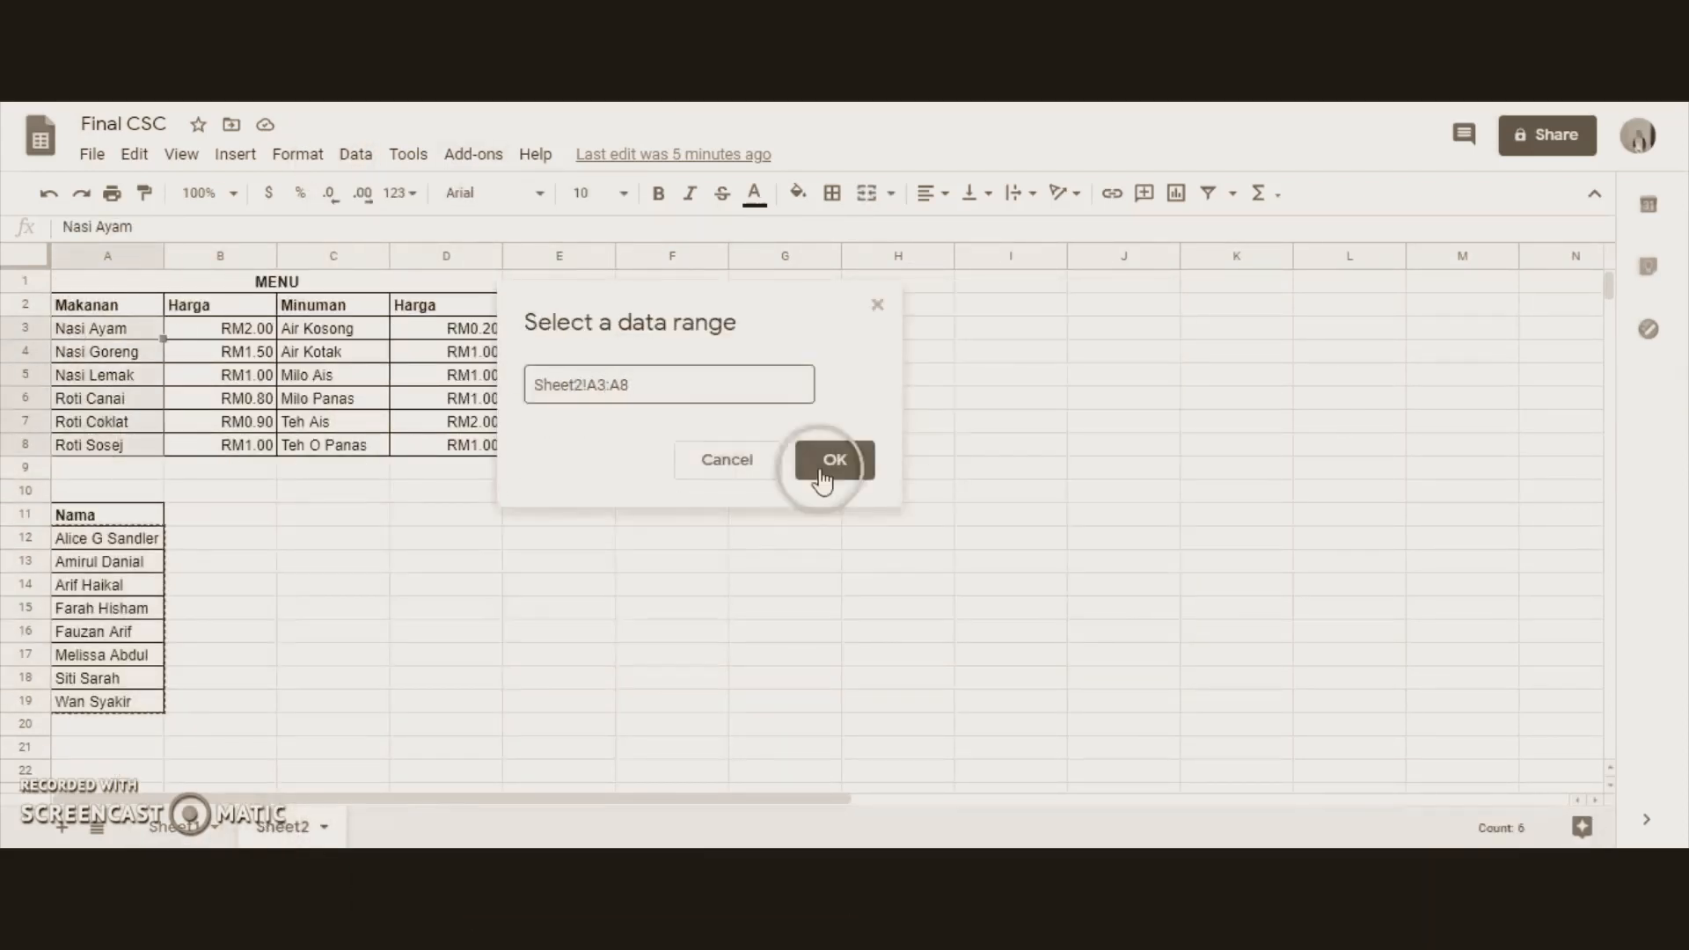
# Give C4:C11 a dropdown list from the Makanan menu on Sheet2, and choose Nasi Ayam in C4 and Nasi Lemak in C5.
pyautogui.click(827, 464)
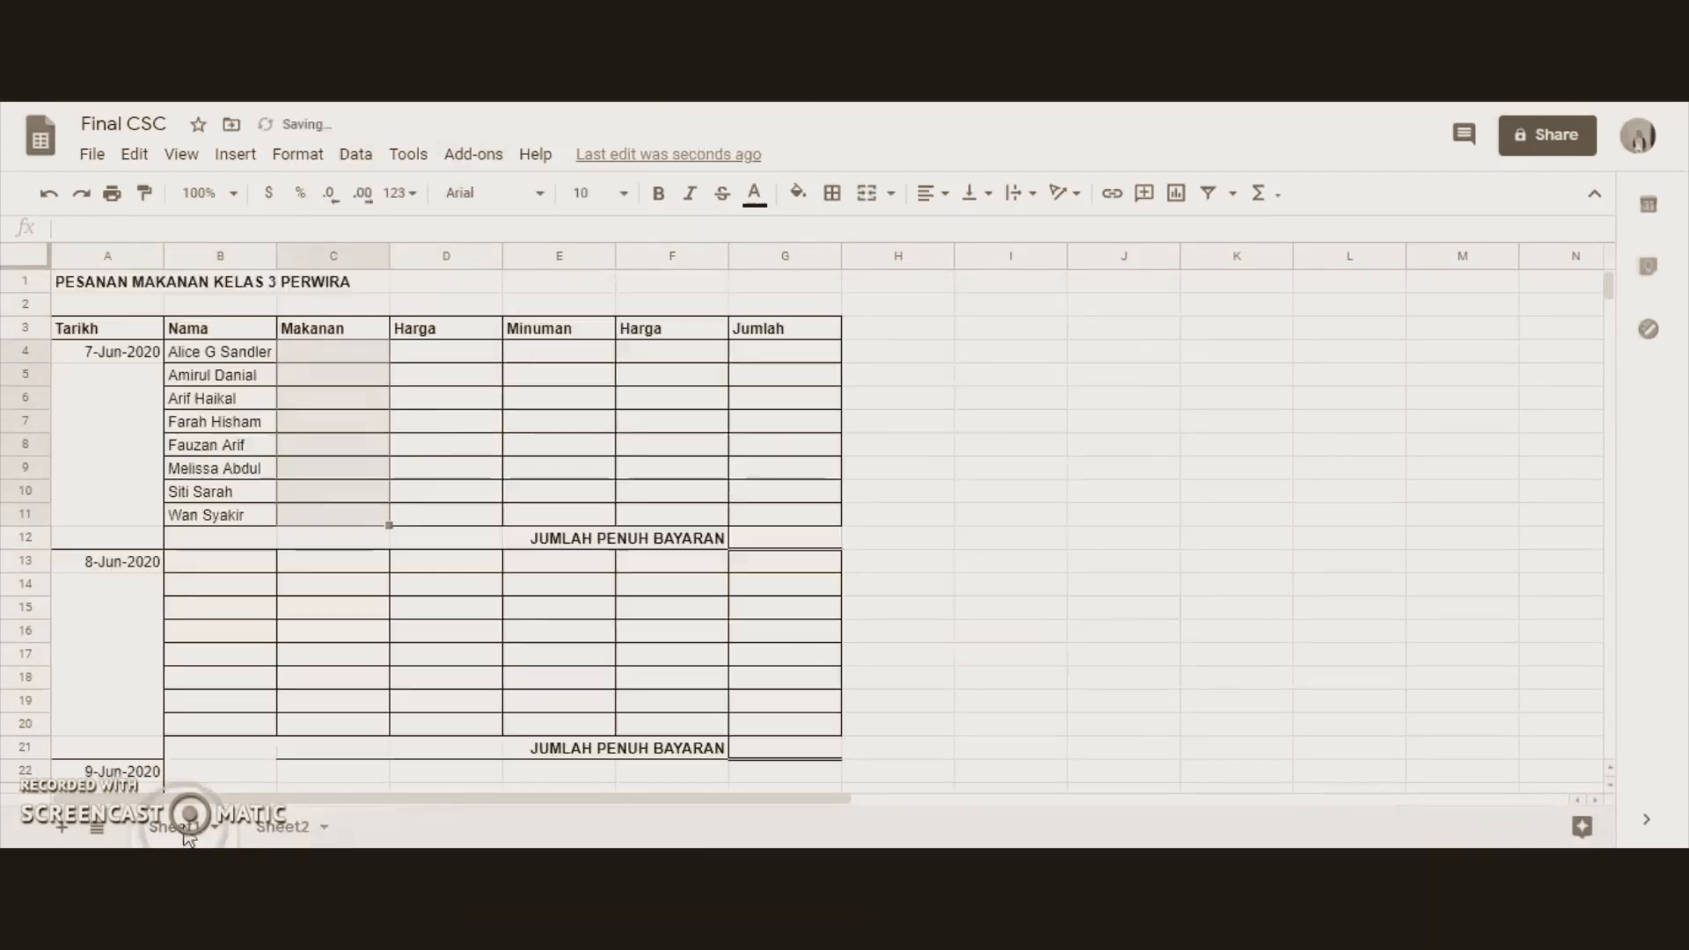
pyautogui.click(378, 351)
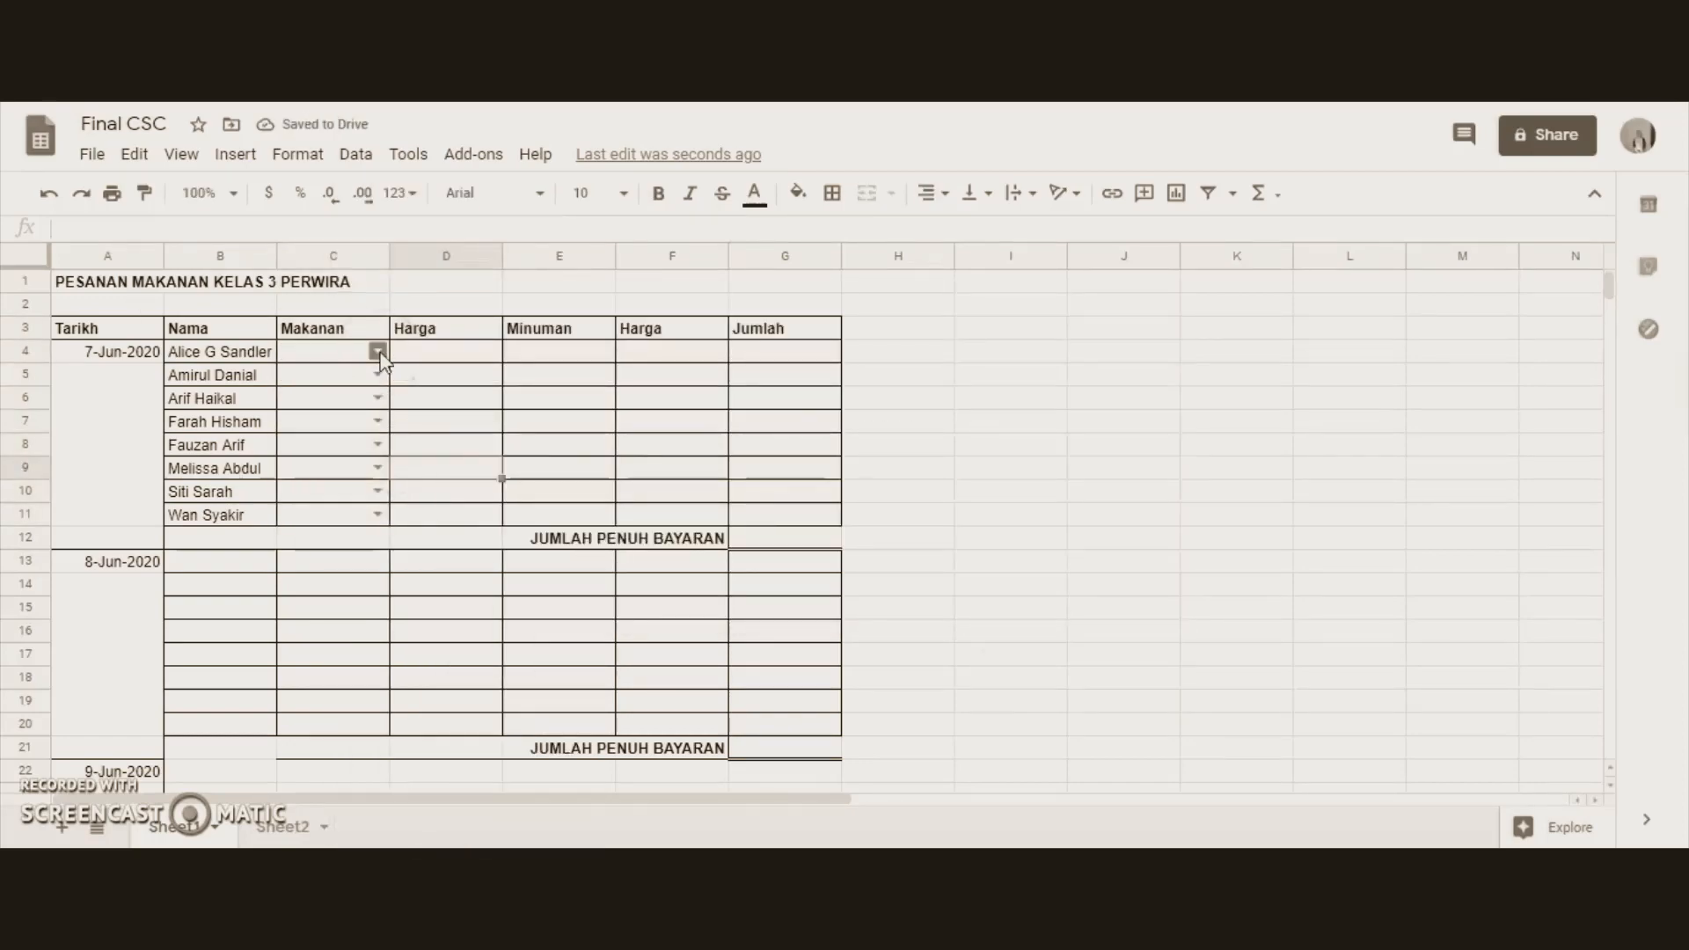
pyautogui.click(379, 352)
pyautogui.click(350, 376)
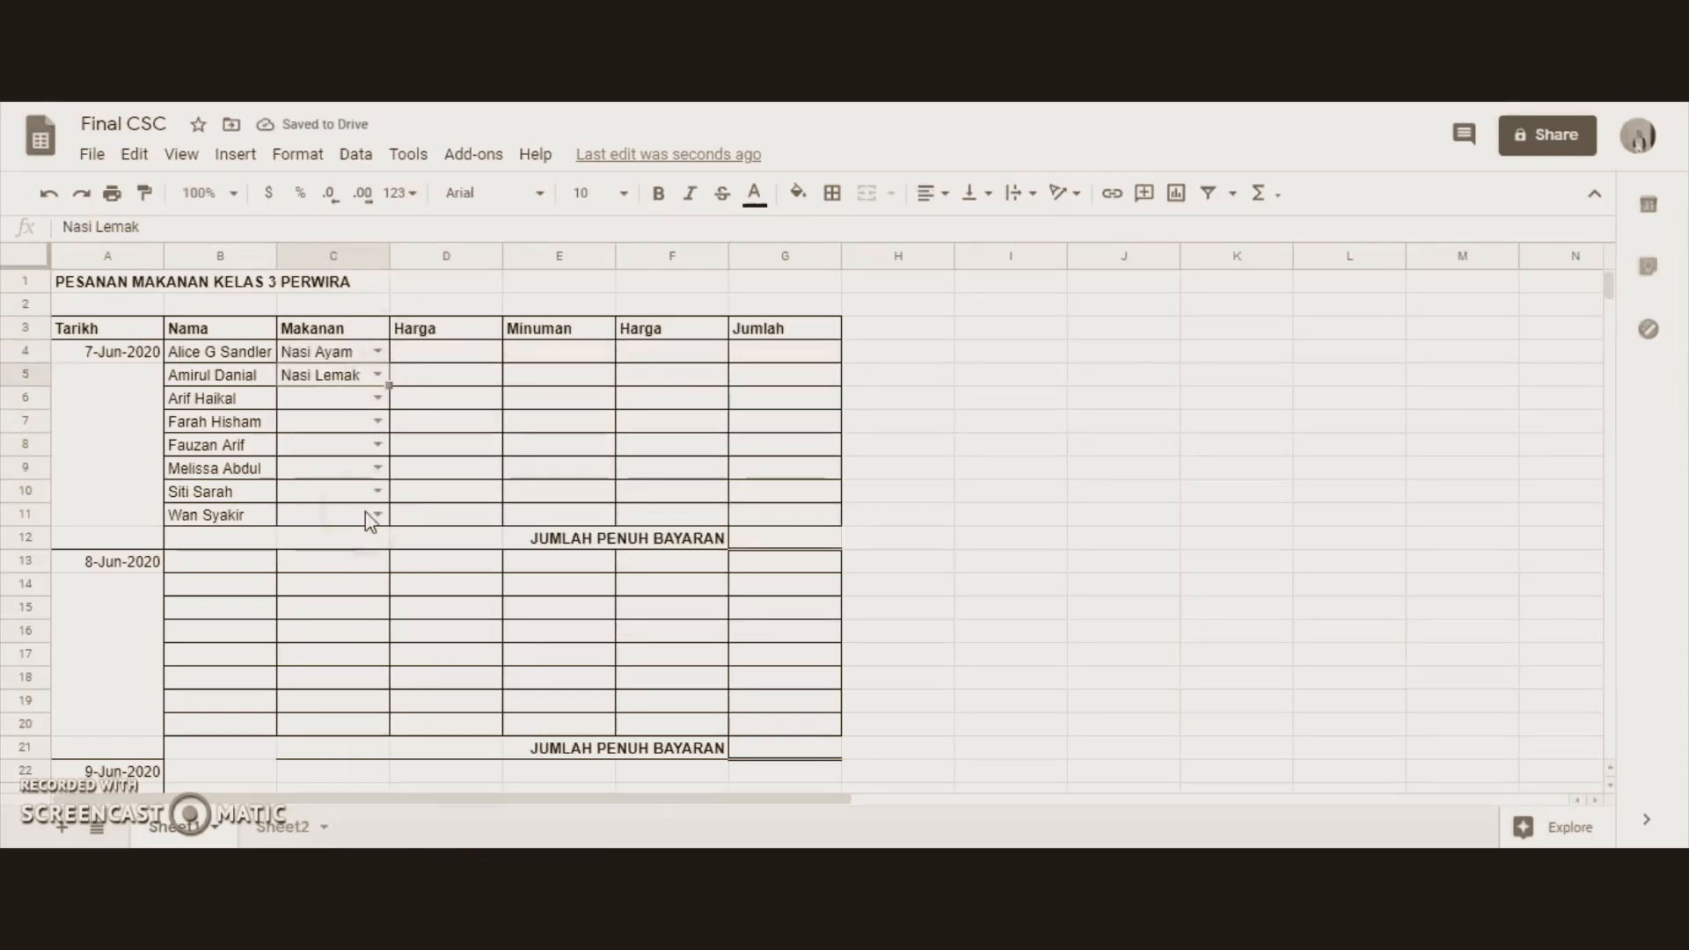